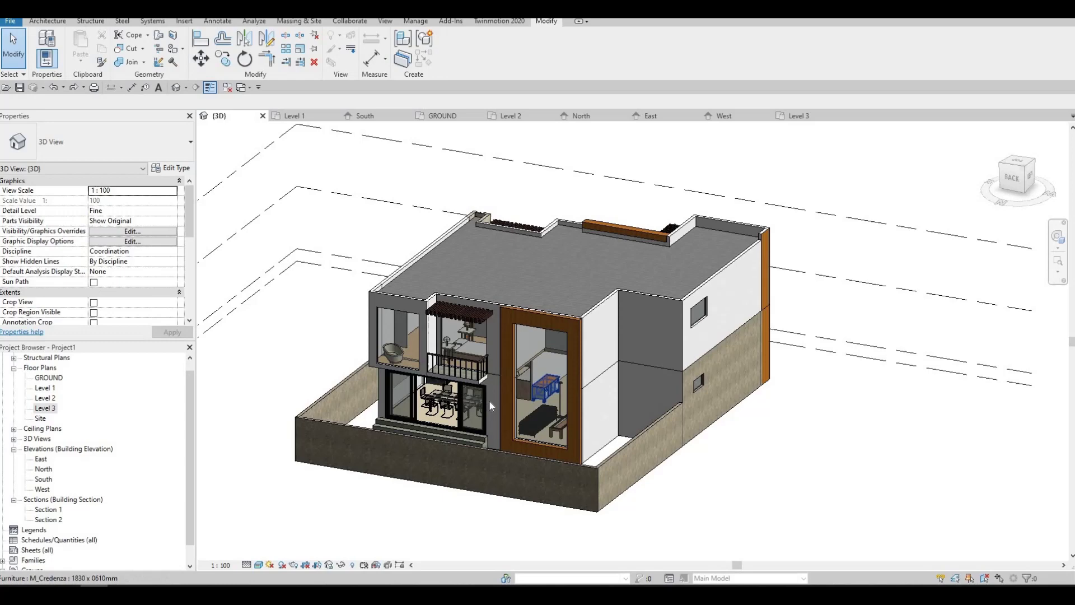
- Open the GROUND floor plan and pan until grid 1 and the site are visible
{"action": "left_click", "coordinate": [475, 395]}
{"action": "mouse_move", "coordinate": [513, 388]}
{"action": "middle_mouse_down", "text": "shift"}
{"action": "mouse_move", "coordinate": [570, 411]}
{"action": "mouse_move", "coordinate": [503, 304]}
{"action": "middle_mouse_up", "text": "shift"}
{"action": "scroll", "coordinate": [502, 304], "scroll_direction": "up", "scroll_amount": 3}
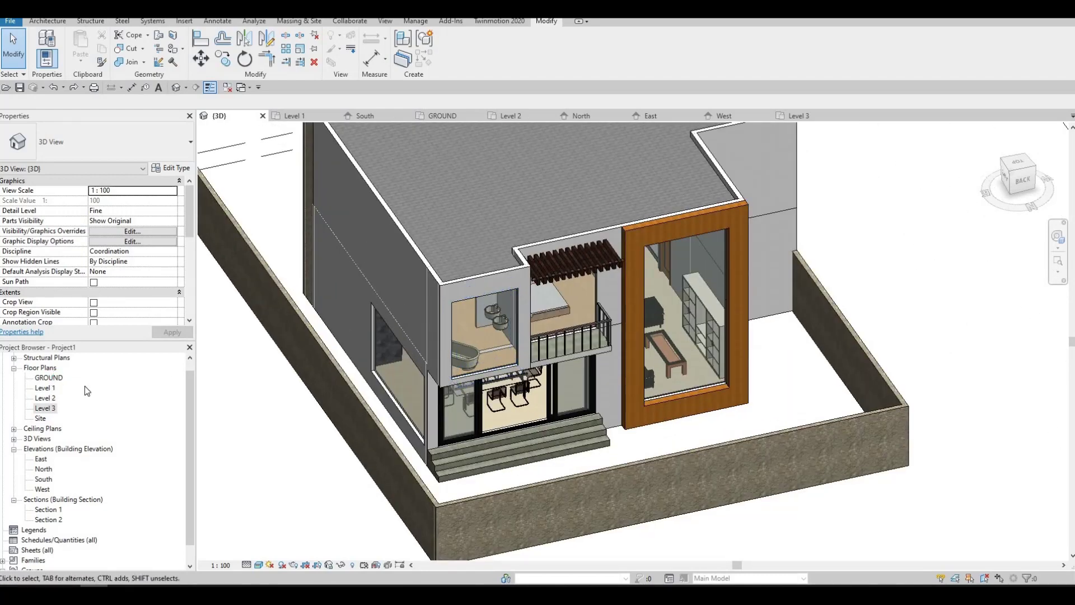
{"action": "double_click", "coordinate": [48, 377]}
{"action": "key", "text": "Escape"}
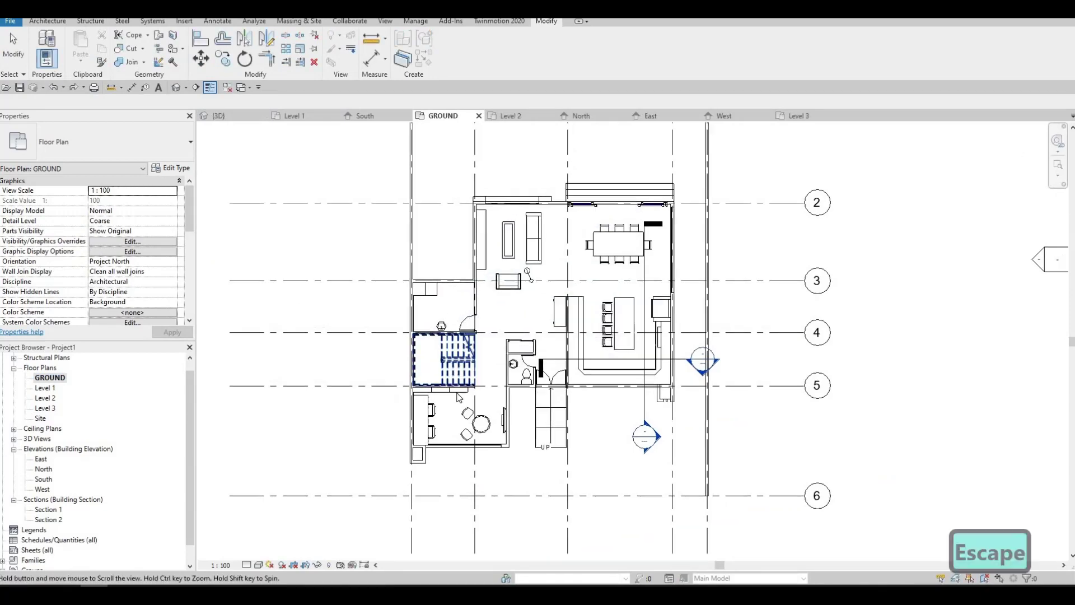
{"action": "middle_click_drag", "start_coordinate": [457, 397], "coordinate": [381, 408]}
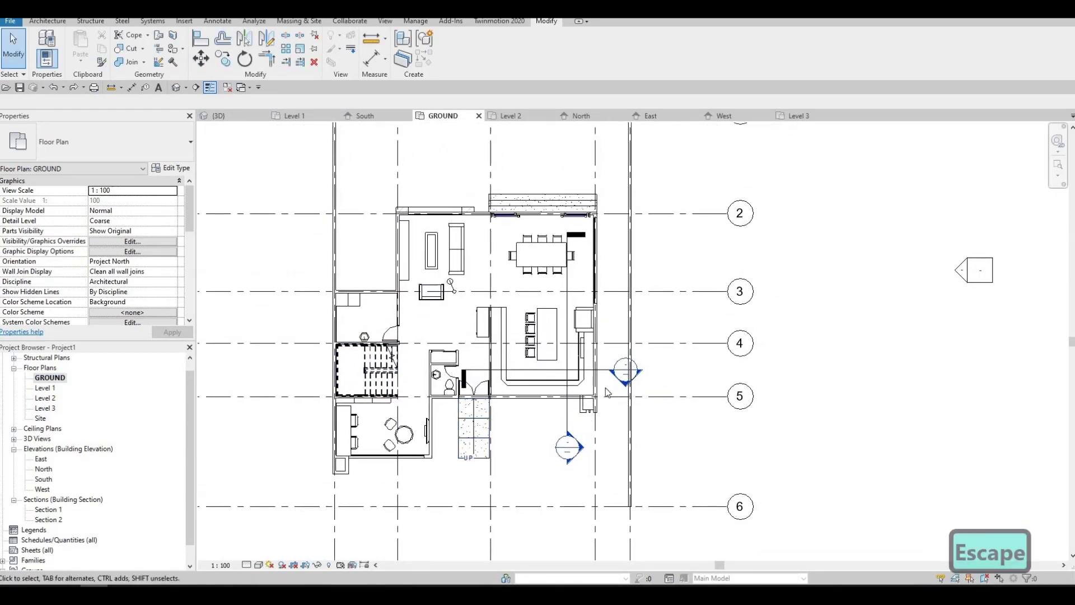
{"action": "middle_click_drag", "start_coordinate": [534, 336], "coordinate": [527, 388]}
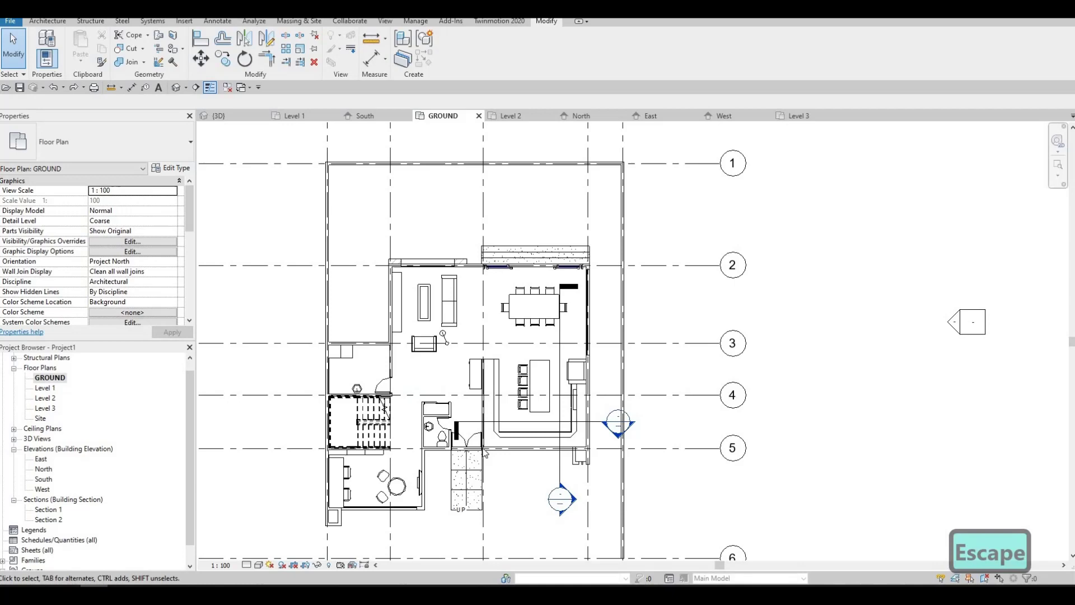
{"action": "scroll", "coordinate": [558, 163], "scroll_direction": "down", "scroll_amount": 1}
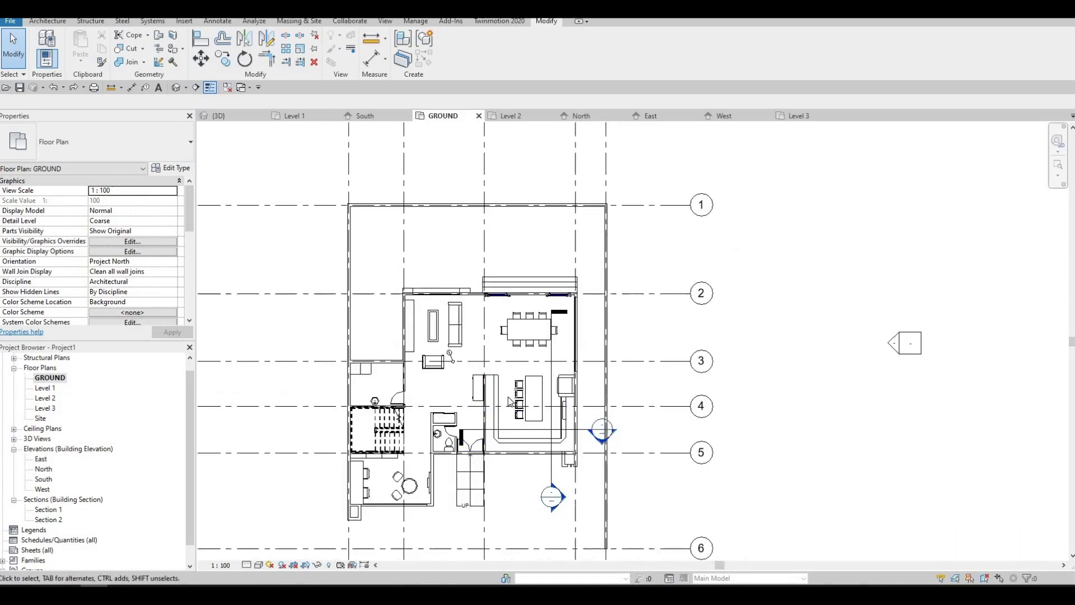
{"action": "scroll", "coordinate": [558, 164], "scroll_direction": "down", "scroll_amount": 1}
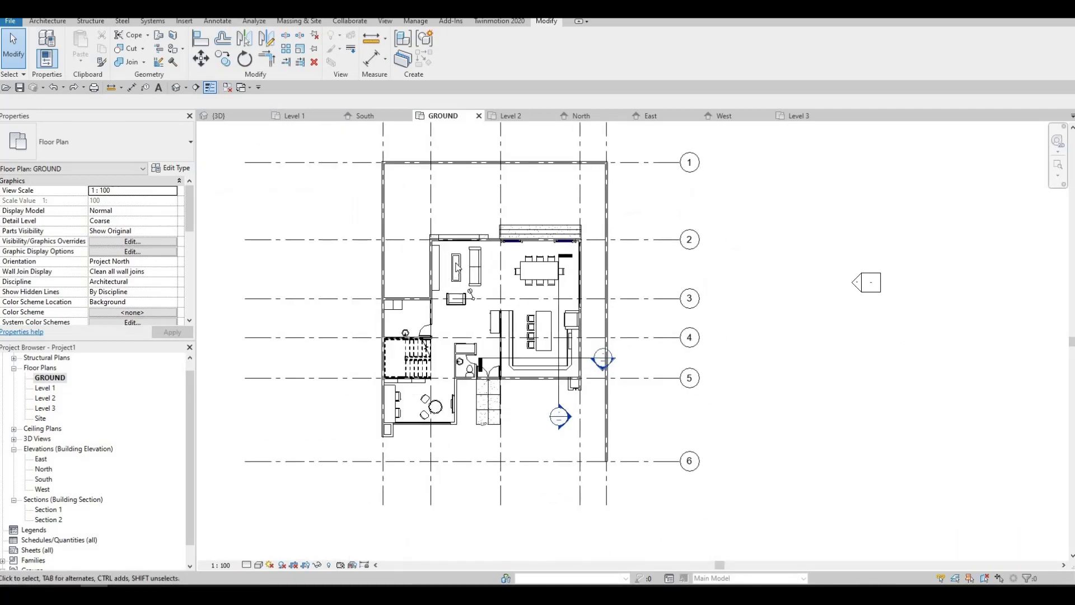
{"action": "scroll", "coordinate": [460, 269], "scroll_direction": "up", "scroll_amount": 2}
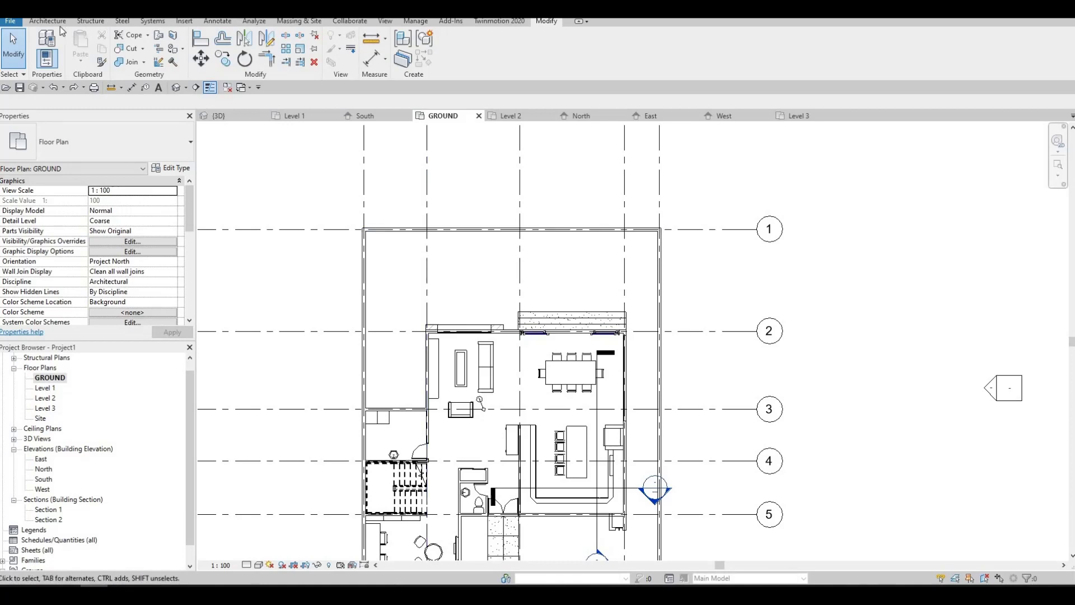
- Start a new floor sketch using the Rectangle boundary tool (RC)
{"action": "key", "text": "Escape"}
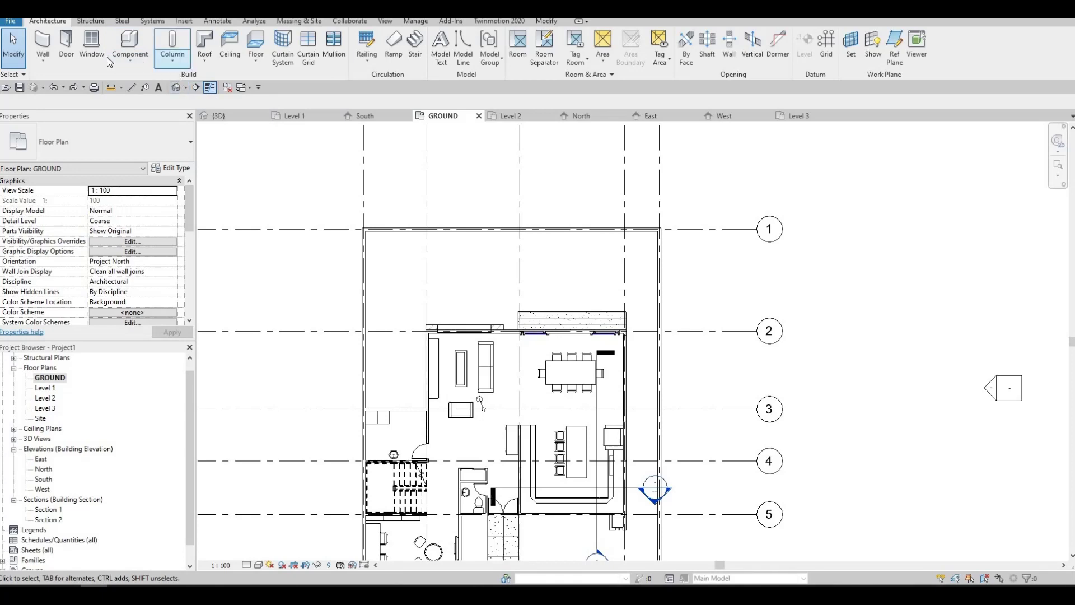
{"action": "left_click", "coordinate": [255, 42]}
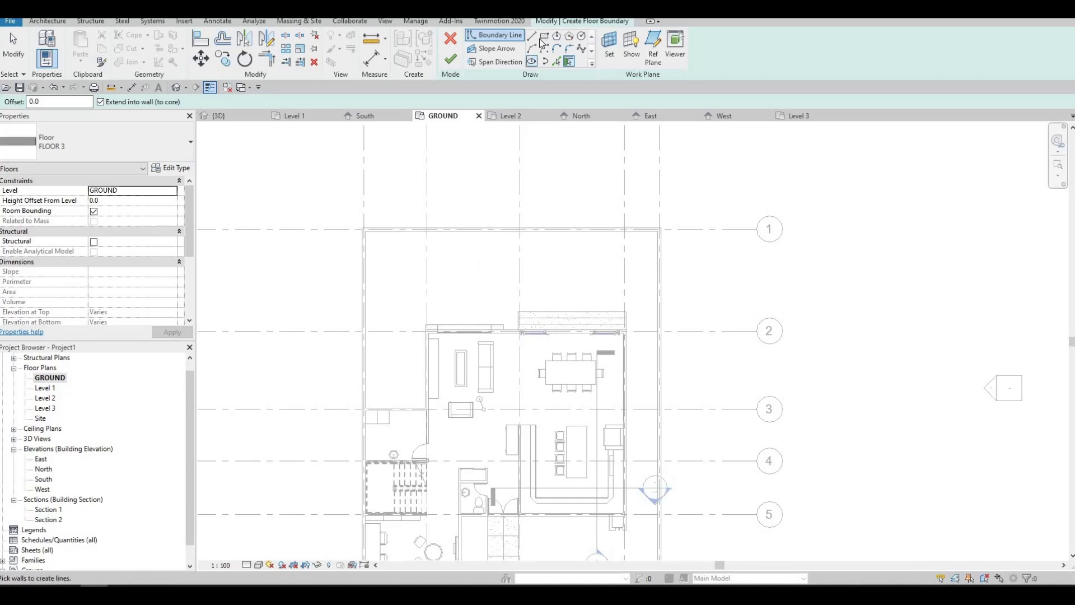
{"action": "key", "text": "r"}
{"action": "key", "text": "c"}
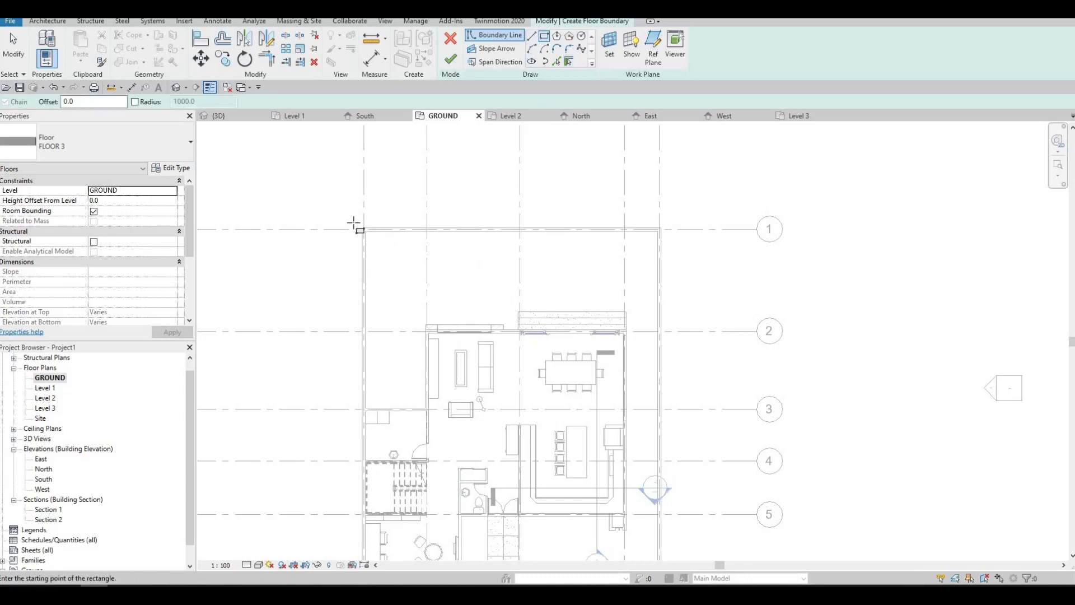
- Duplicate the floor type as FLOOR 4 with a 200 mm Concrete, Broom Finish structure layer
{"action": "left_click", "coordinate": [171, 169]}
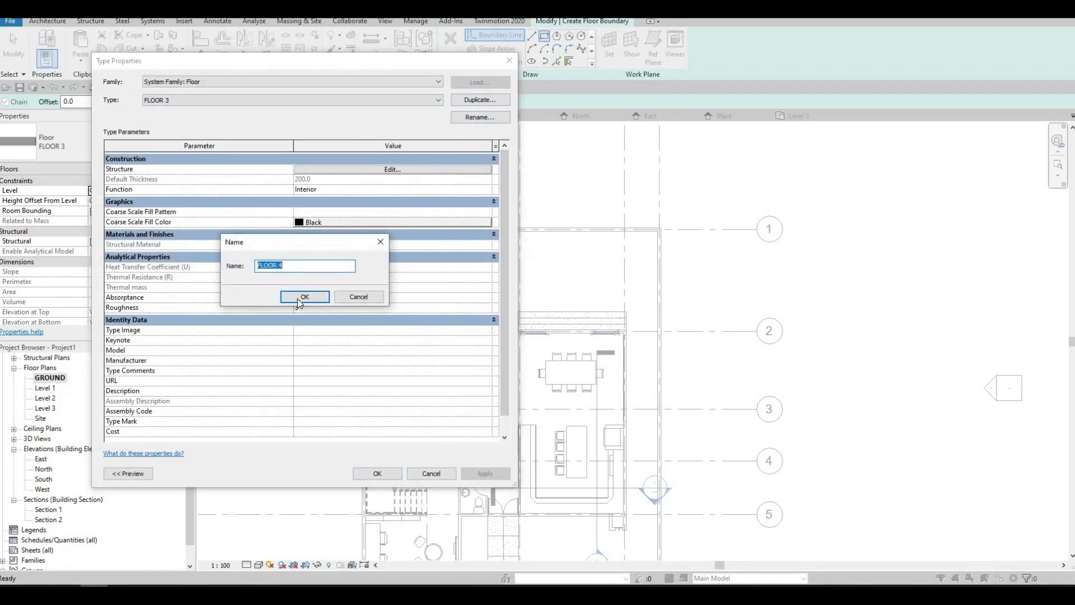
{"action": "left_click", "coordinate": [297, 298]}
{"action": "left_click", "coordinate": [366, 173]}
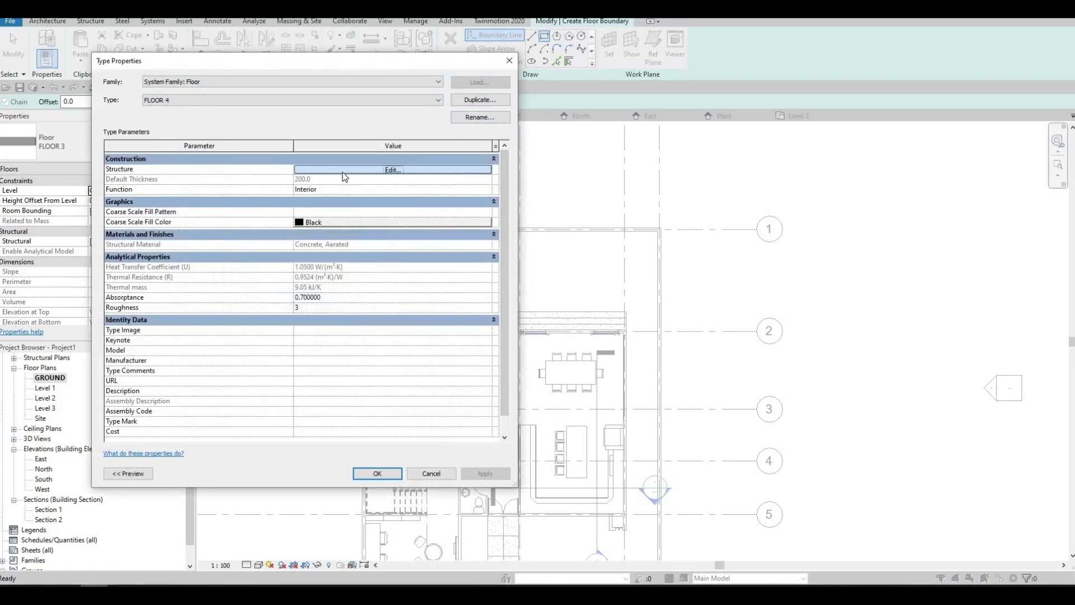
{"action": "left_click", "coordinate": [274, 169]}
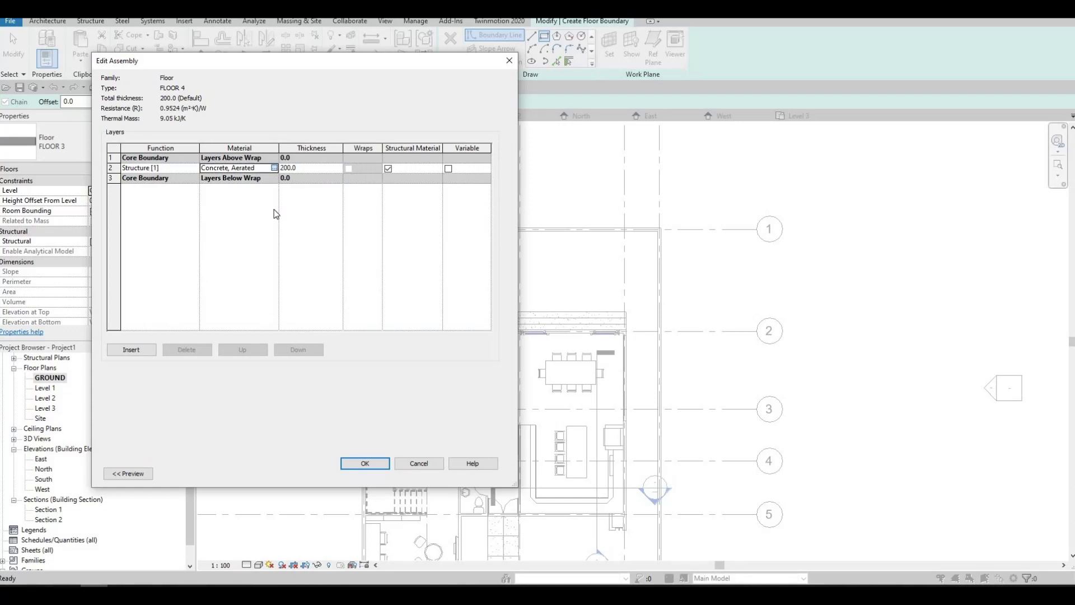
{"action": "left_click", "coordinate": [274, 168]}
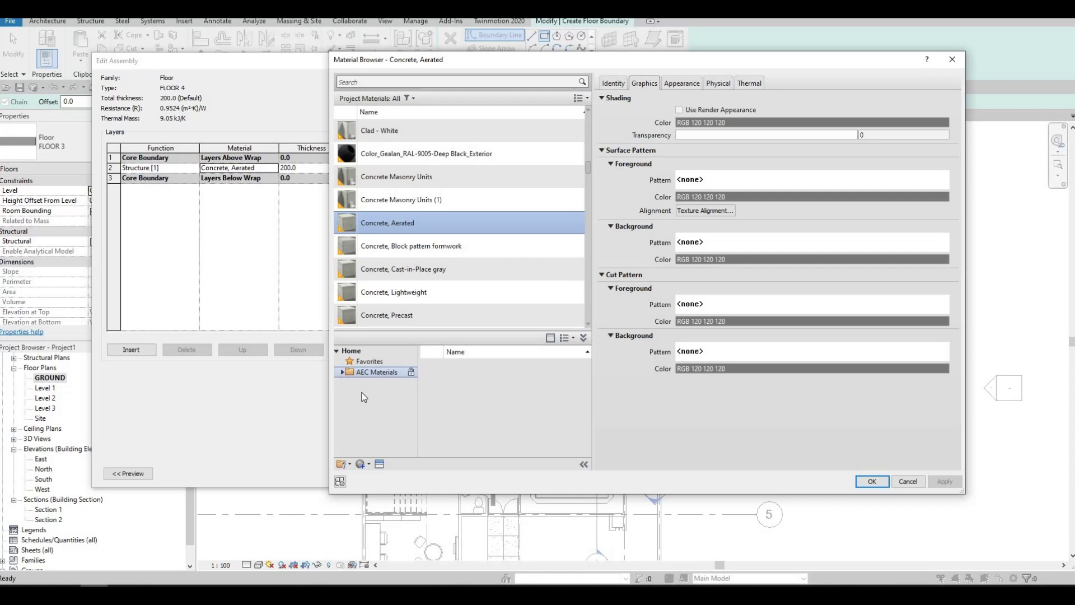
{"action": "left_click", "coordinate": [375, 404]}
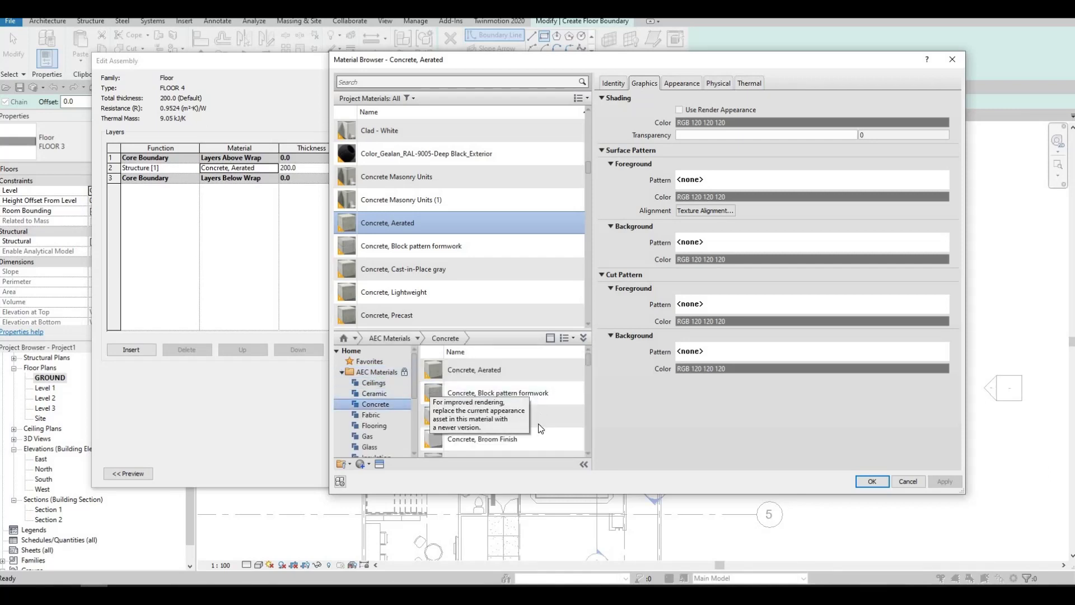
{"action": "left_click", "coordinate": [550, 417]}
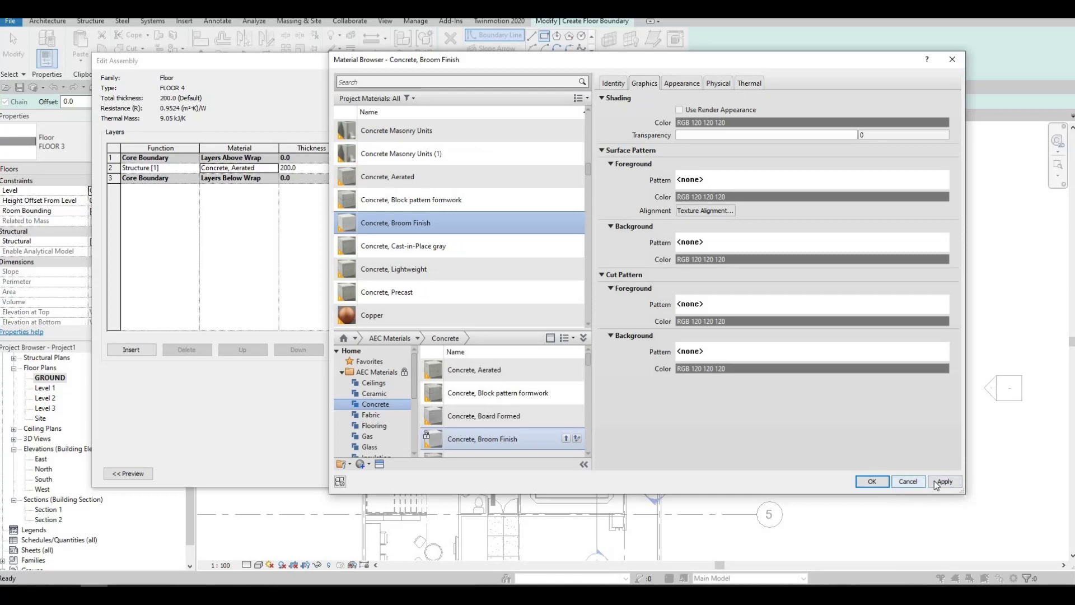
{"action": "left_click", "coordinate": [879, 483]}
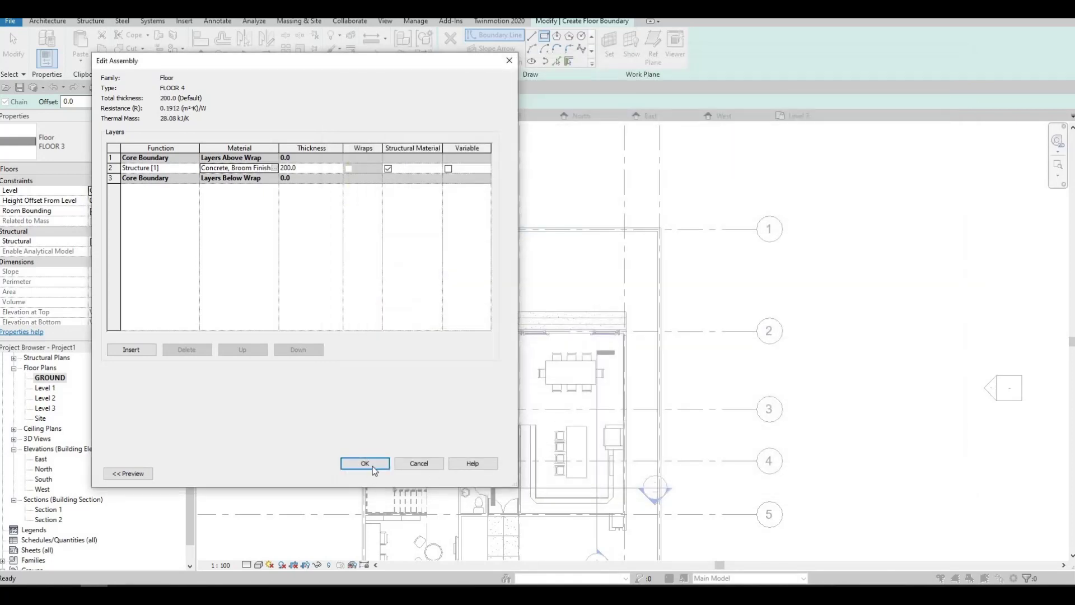
{"action": "key", "text": "Return"}
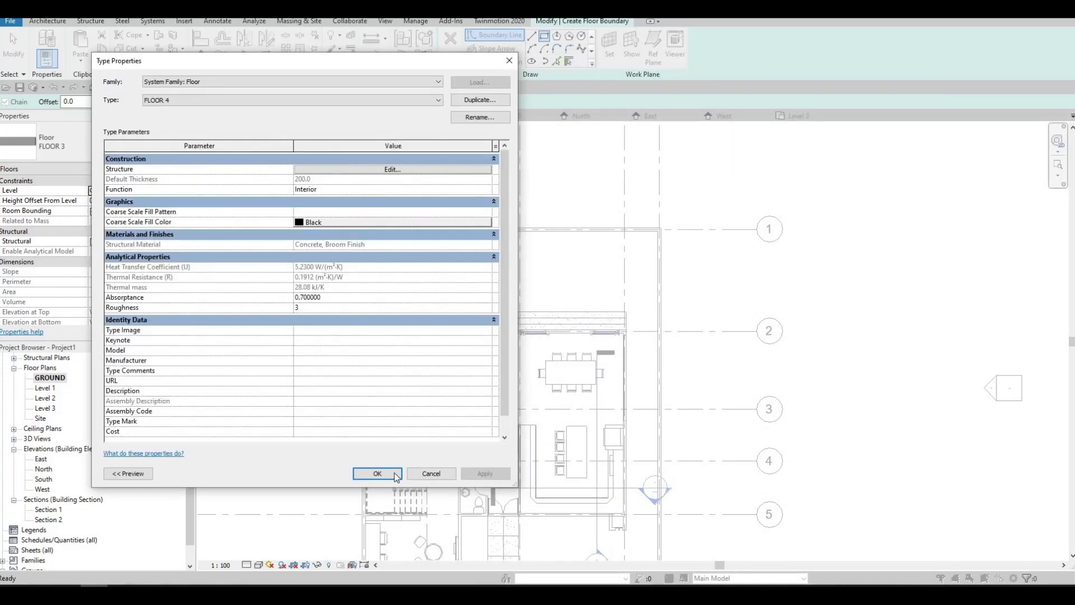
- Sketch a rectangular boundary from the wall corner near grid 5 to the grid 6 intersection
{"action": "key", "text": "Return"}
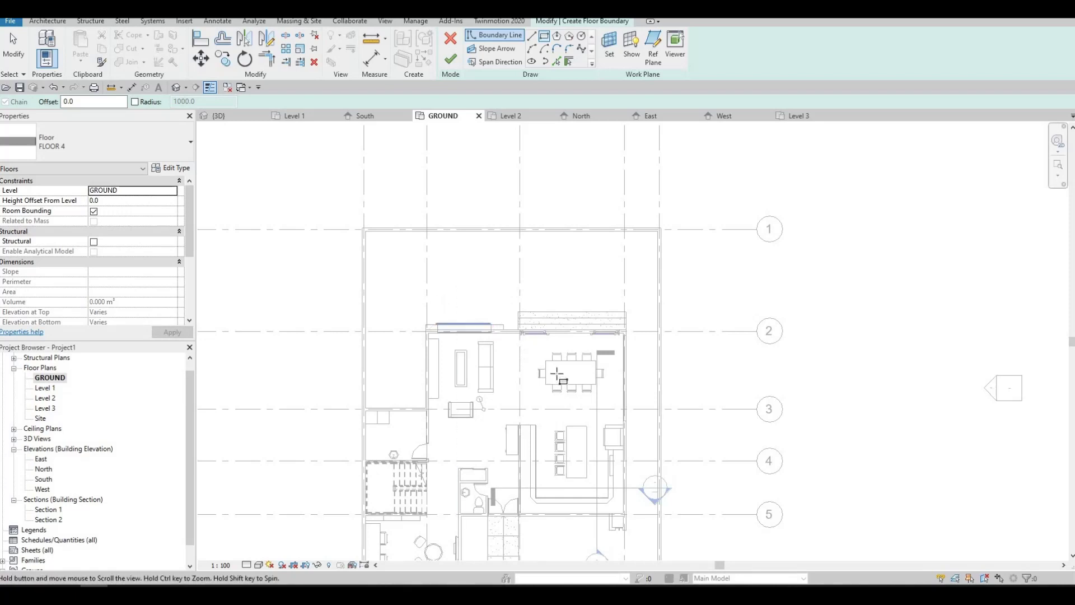
{"action": "middle_click_drag", "start_coordinate": [504, 361], "coordinate": [504, 210]}
{"action": "scroll", "coordinate": [468, 332], "scroll_direction": "up", "scroll_amount": 2}
{"action": "scroll", "coordinate": [468, 330], "scroll_direction": "up", "scroll_amount": 1}
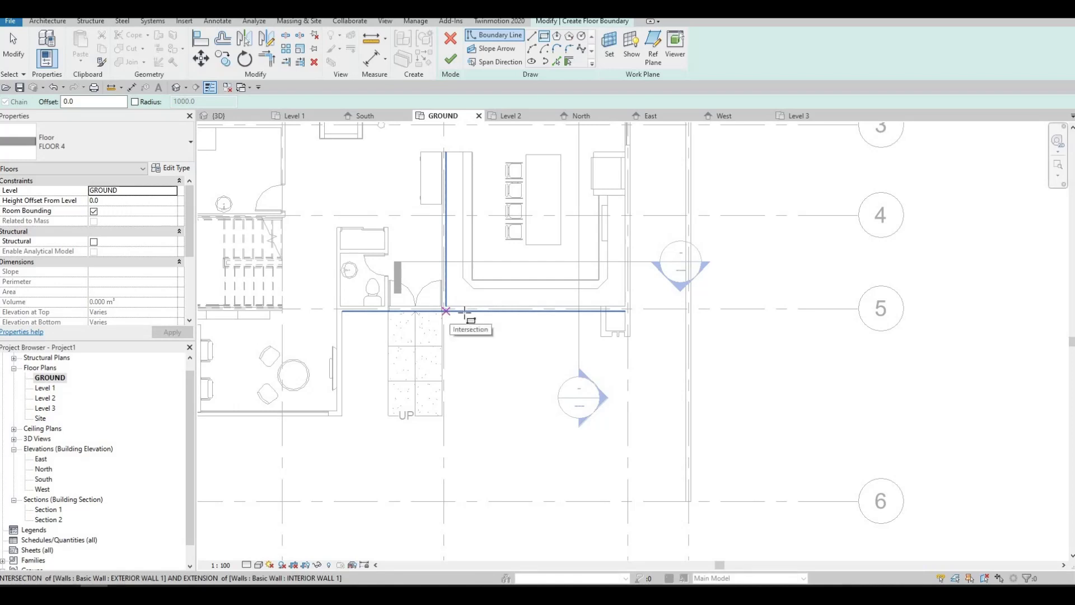
{"action": "scroll", "coordinate": [435, 312], "scroll_direction": "up", "scroll_amount": 1}
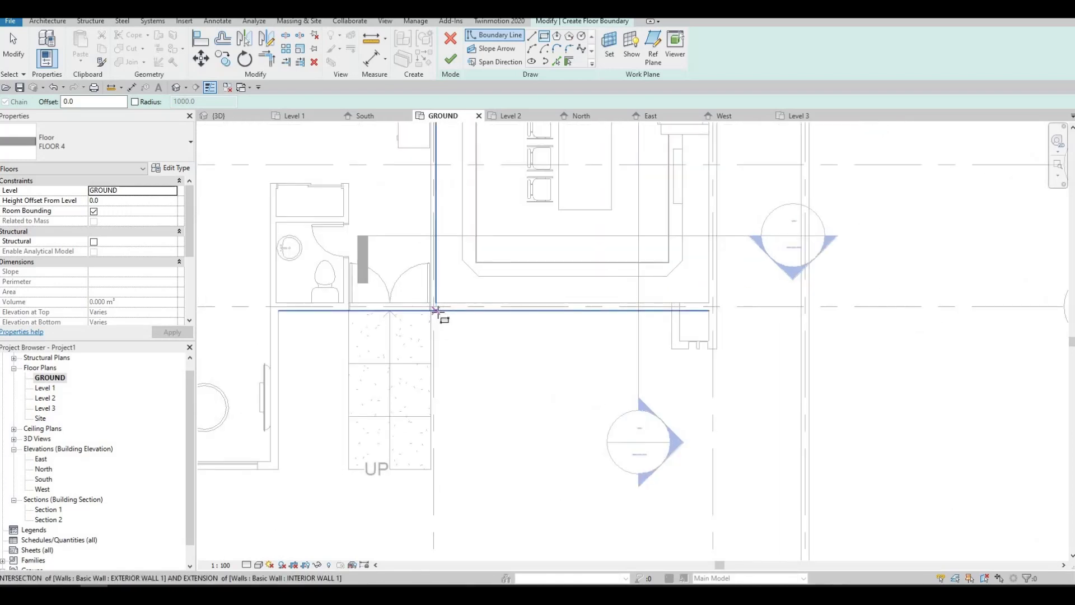
{"action": "left_click", "coordinate": [435, 313]}
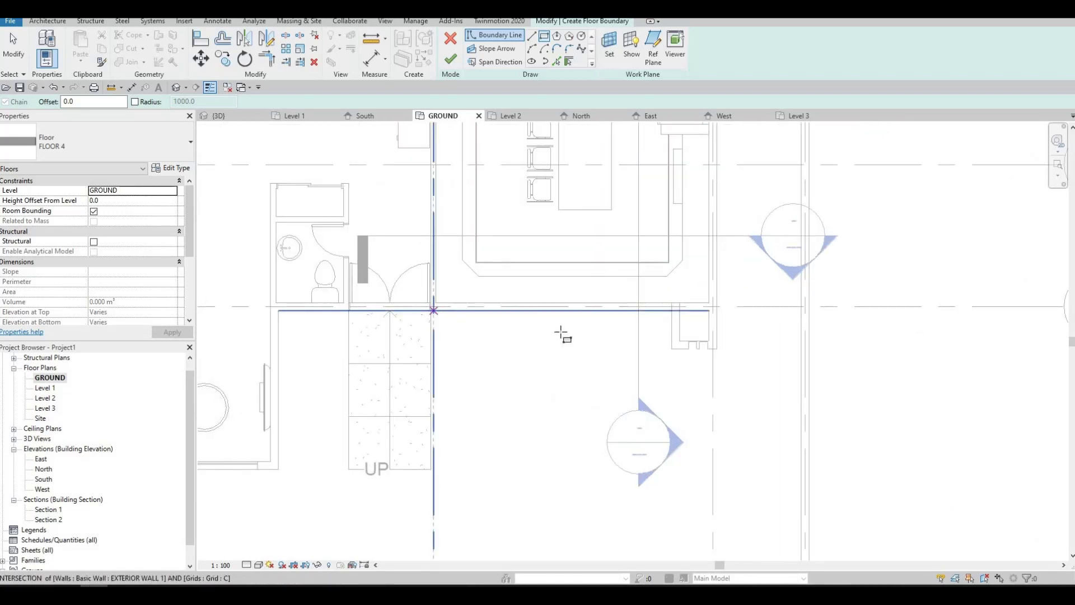
{"action": "scroll", "coordinate": [664, 449], "scroll_direction": "down", "scroll_amount": 3, "text": "ctrl"}
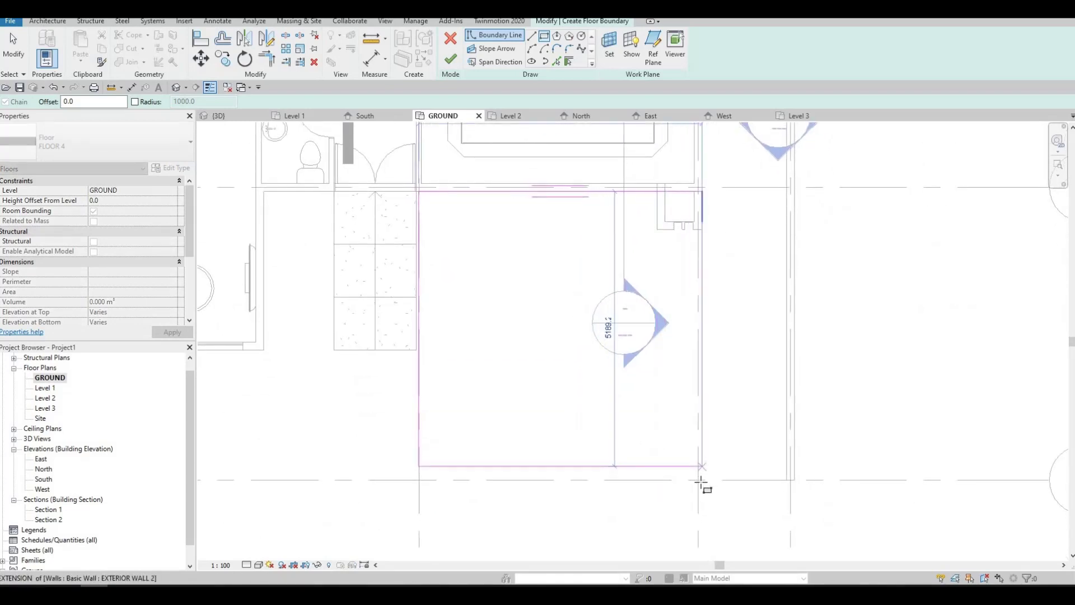
{"action": "left_click", "coordinate": [657, 466]}
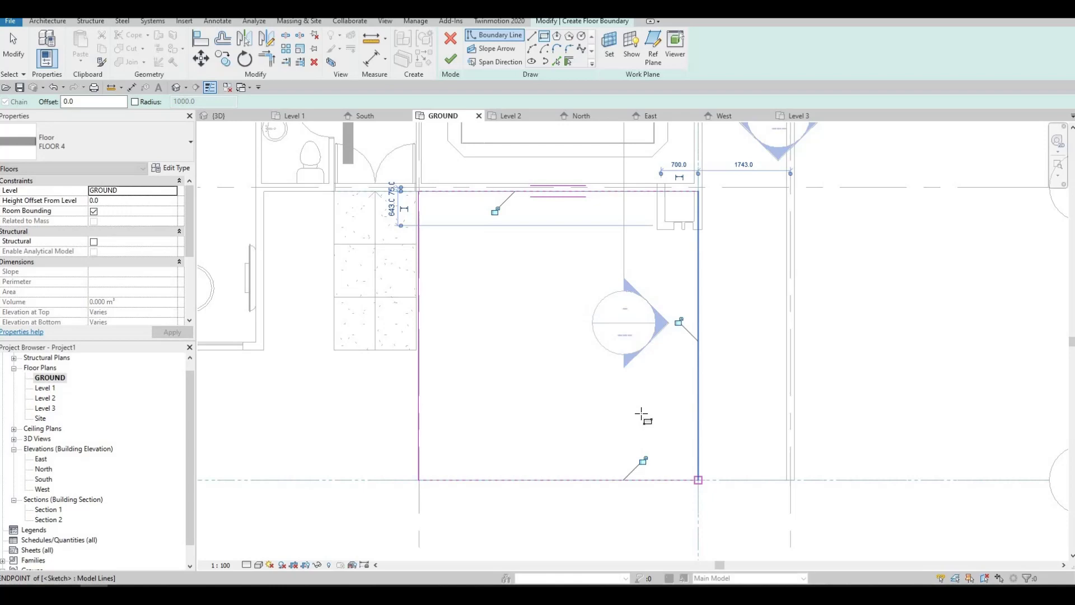
{"action": "scroll", "coordinate": [644, 414], "scroll_direction": "down", "scroll_amount": 2}
{"action": "key", "text": "Escape"}
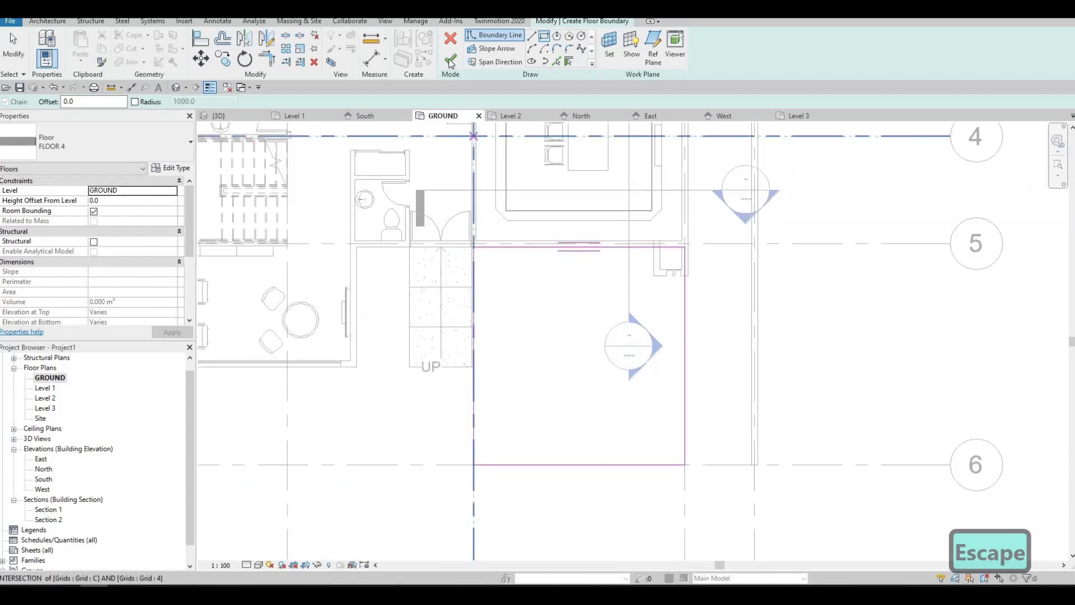
- Finish the FLOOR 4 slab and switch to the 3D view
{"action": "left_click", "coordinate": [451, 60]}
{"action": "key", "text": "Escape"}
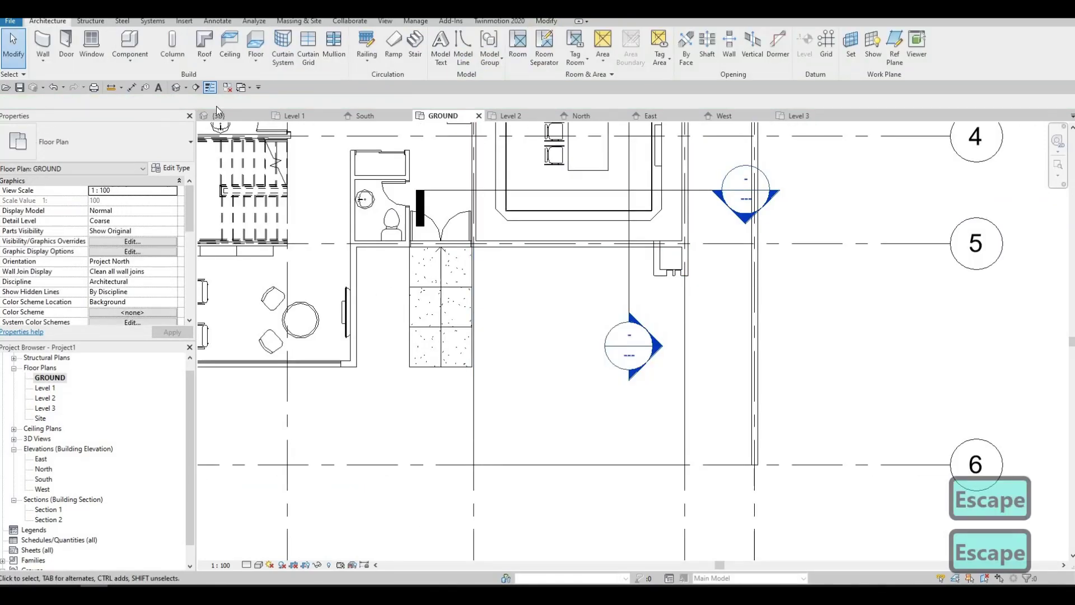
{"action": "key", "text": "3"}
{"action": "key", "text": "d"}
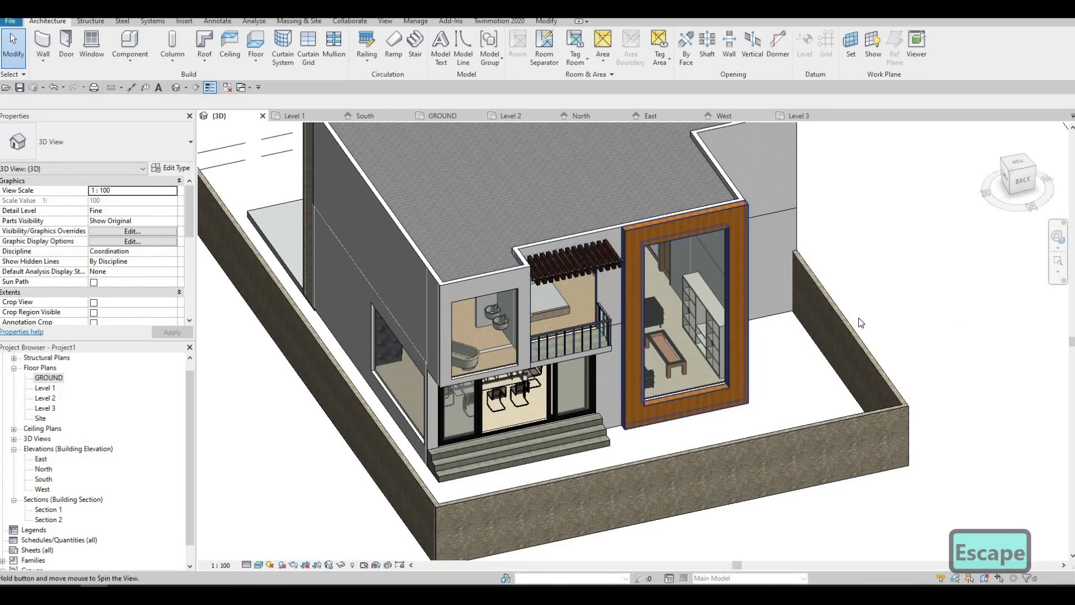
{"action": "scroll", "coordinate": [925, 286], "scroll_direction": "up", "scroll_amount": 3}
- Orbit toward the entrance and select the entry floor slab
{"action": "mouse_move", "coordinate": [925, 287]}
{"action": "middle_mouse_down", "text": "shift"}
{"action": "mouse_move", "coordinate": [888, 309]}
{"action": "mouse_move", "coordinate": [845, 307]}
{"action": "mouse_move", "coordinate": [845, 264]}
{"action": "mouse_move", "coordinate": [850, 326]}
{"action": "mouse_move", "coordinate": [896, 257]}
{"action": "mouse_move", "coordinate": [887, 302]}
{"action": "mouse_move", "coordinate": [860, 316]}
{"action": "mouse_move", "coordinate": [883, 305]}
{"action": "mouse_move", "coordinate": [881, 316]}
{"action": "mouse_move", "coordinate": [868, 315]}
{"action": "middle_mouse_up", "text": "shift"}
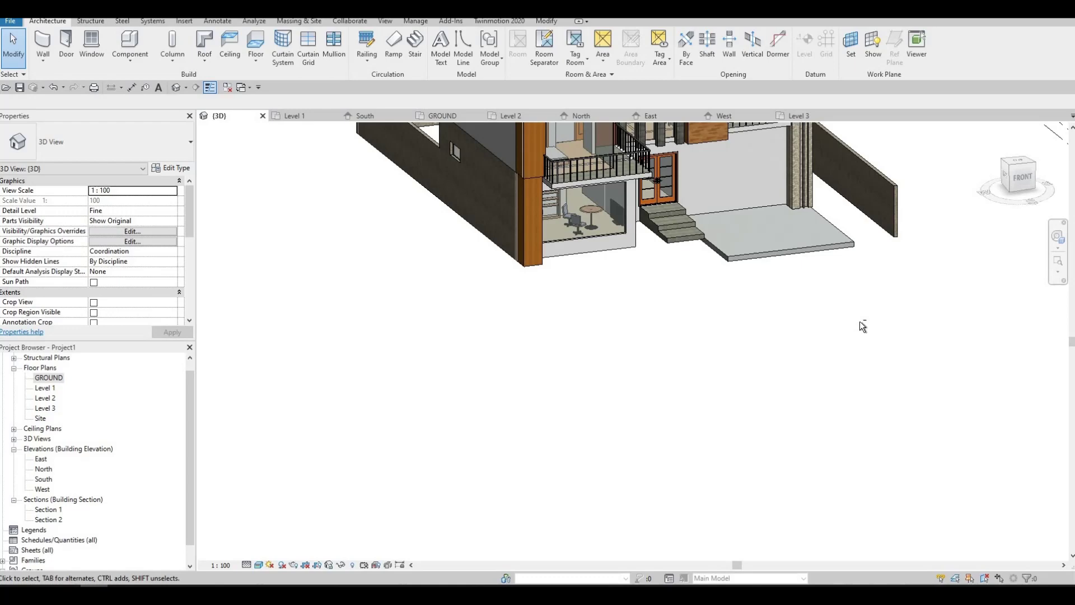
{"action": "scroll", "coordinate": [855, 322], "scroll_direction": "down", "scroll_amount": 3}
{"action": "scroll", "coordinate": [682, 307], "scroll_direction": "up", "scroll_amount": 1}
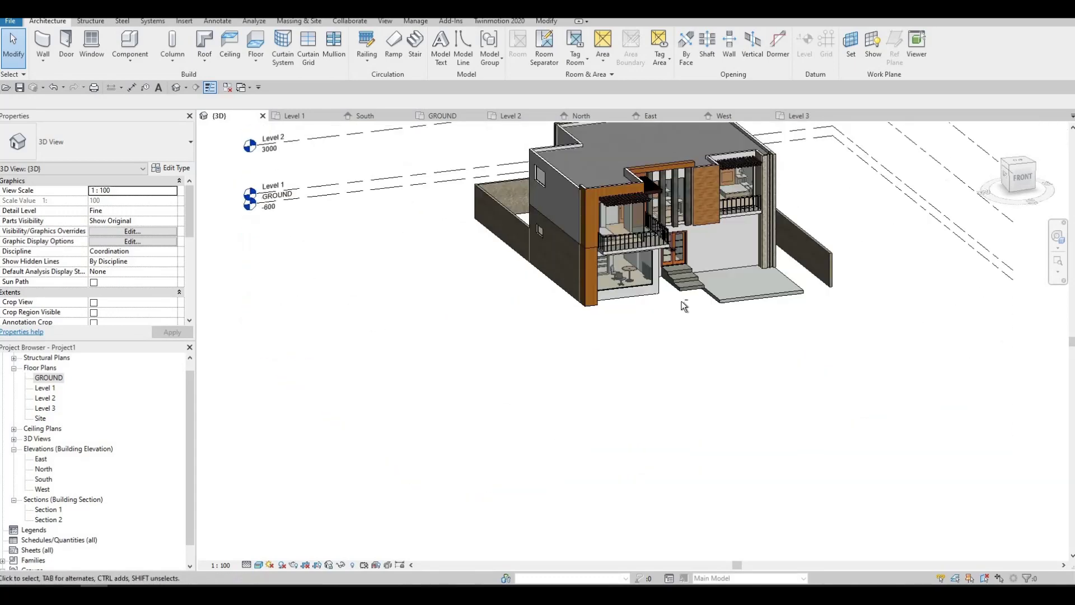
{"action": "mouse_move", "coordinate": [642, 358]}
{"action": "middle_mouse_down", "text": "shift"}
{"action": "mouse_move", "coordinate": [776, 318]}
{"action": "mouse_move", "coordinate": [701, 329]}
{"action": "middle_mouse_up", "text": "shift"}
{"action": "scroll", "coordinate": [720, 310], "scroll_direction": "up", "scroll_amount": 2}
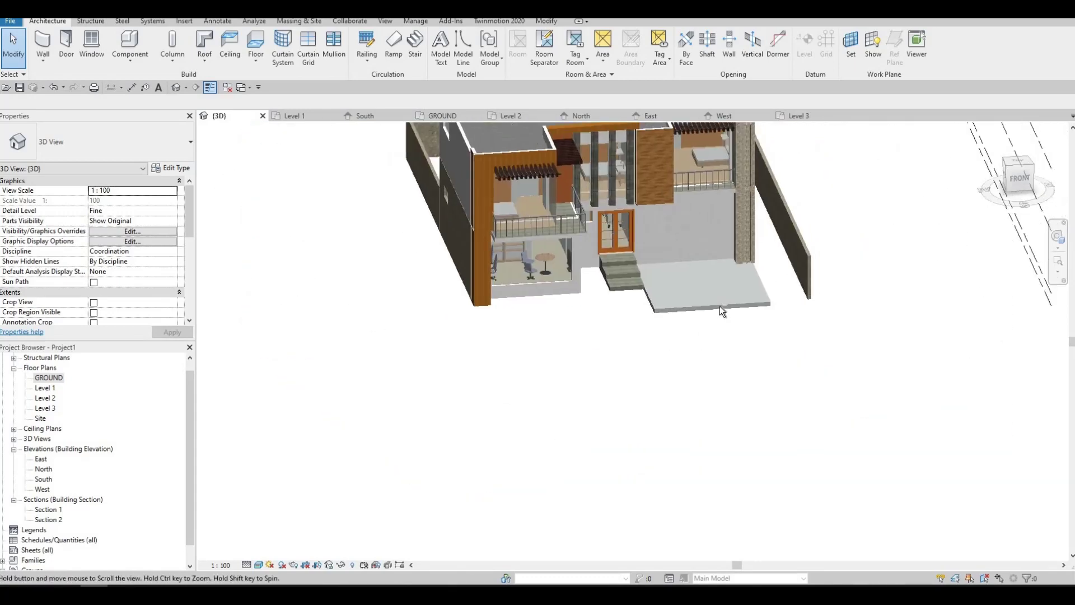
{"action": "scroll", "coordinate": [594, 292], "scroll_direction": "up", "scroll_amount": 1}
{"action": "scroll", "coordinate": [594, 292], "scroll_direction": "down", "scroll_amount": 1}
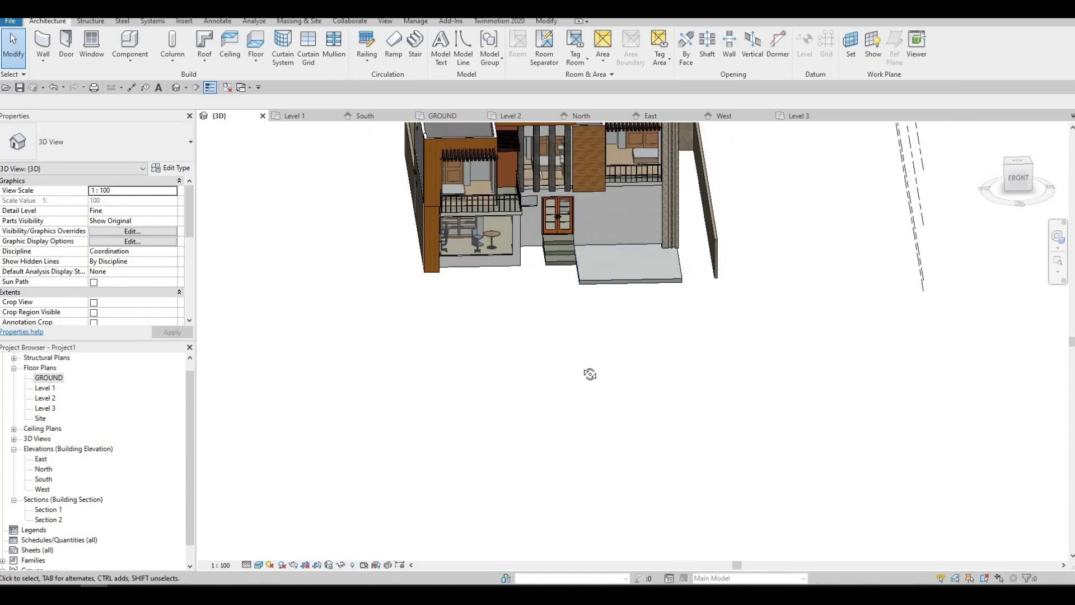
{"action": "mouse_move", "coordinate": [589, 373]}
{"action": "middle_mouse_down", "text": "shift"}
{"action": "mouse_move", "coordinate": [547, 344]}
{"action": "mouse_move", "coordinate": [542, 355]}
{"action": "middle_mouse_up", "text": "shift"}
{"action": "scroll", "coordinate": [540, 365], "scroll_direction": "up", "scroll_amount": 2}
{"action": "scroll", "coordinate": [503, 305], "scroll_direction": "up", "scroll_amount": 1}
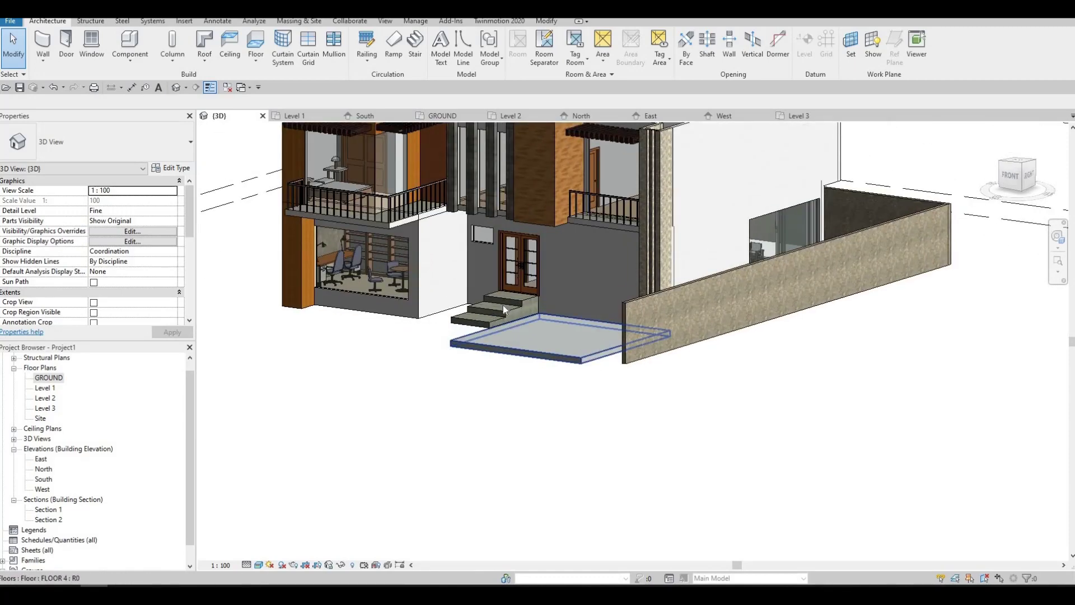
{"action": "left_click", "coordinate": [503, 323]}
{"action": "scroll", "coordinate": [513, 336], "scroll_direction": "up", "scroll_amount": 2}
{"action": "scroll", "coordinate": [523, 349], "scroll_direction": "up", "scroll_amount": 1}
{"action": "mouse_move", "coordinate": [529, 360]}
{"action": "middle_mouse_down", "text": "shift"}
{"action": "mouse_move", "coordinate": [539, 367]}
{"action": "mouse_move", "coordinate": [480, 358]}
{"action": "middle_mouse_up", "text": "shift"}
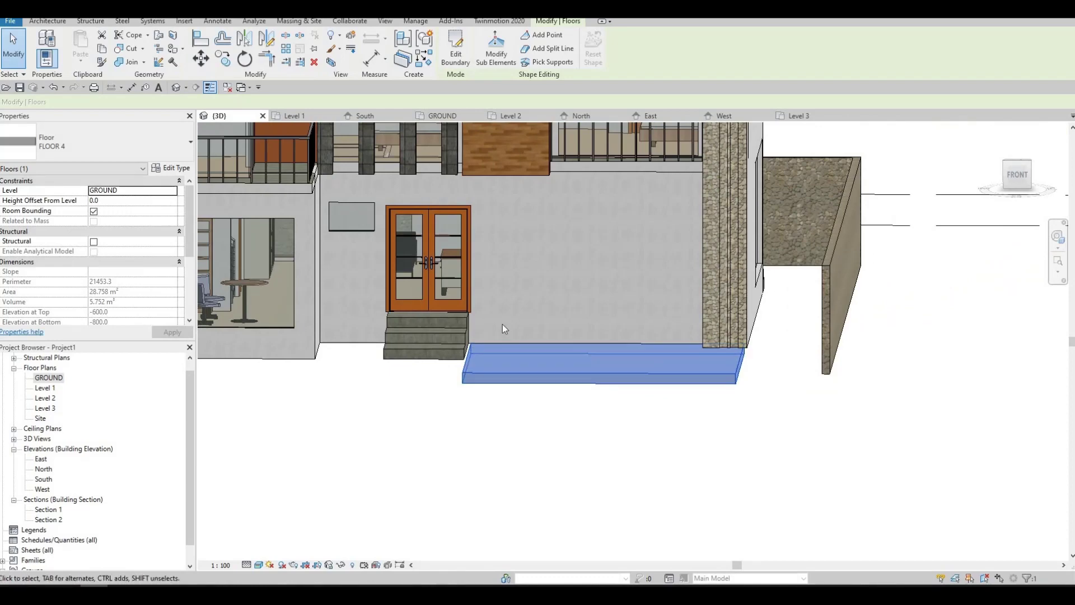
{"action": "mouse_move", "coordinate": [375, 444]}
{"action": "middle_mouse_down", "text": "shift"}
{"action": "mouse_move", "coordinate": [478, 318]}
{"action": "mouse_move", "coordinate": [461, 328]}
{"action": "middle_mouse_up", "text": "shift"}
- Set the front stair's Actual Tread Depth to 2000, then change it to 1500
{"action": "left_click", "coordinate": [461, 326]}
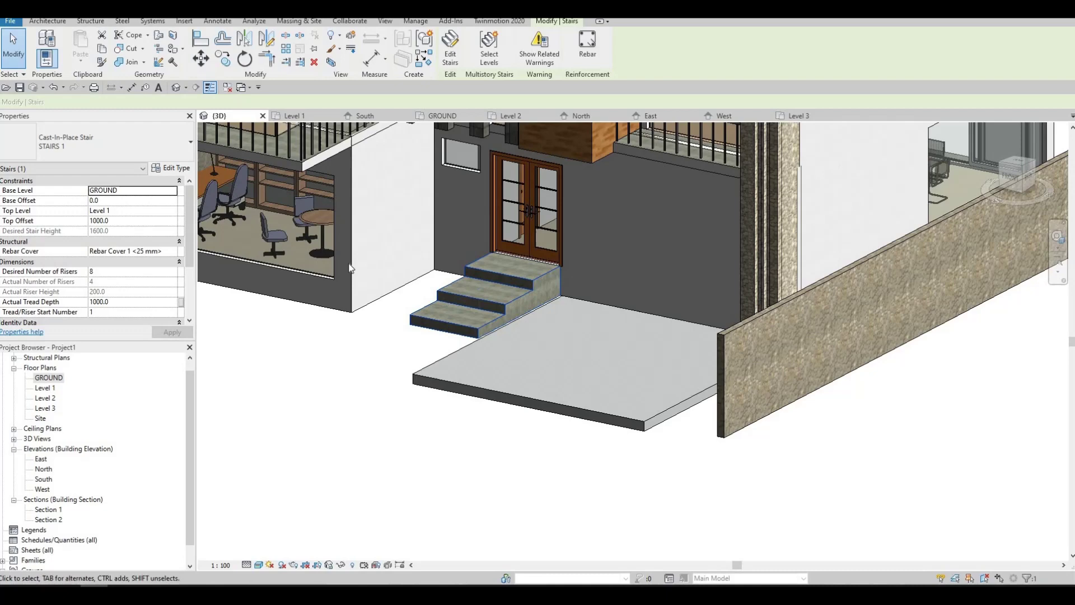
{"action": "key", "text": "Escape"}
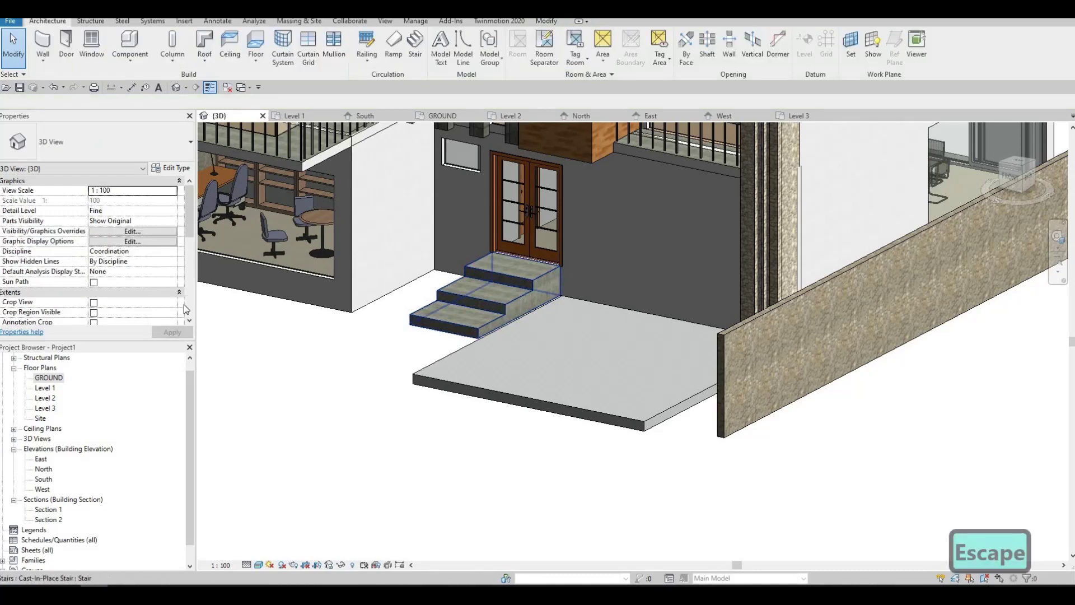
{"action": "left_click", "coordinate": [499, 298]}
{"action": "scroll", "coordinate": [130, 225], "scroll_direction": "down", "scroll_amount": 3}
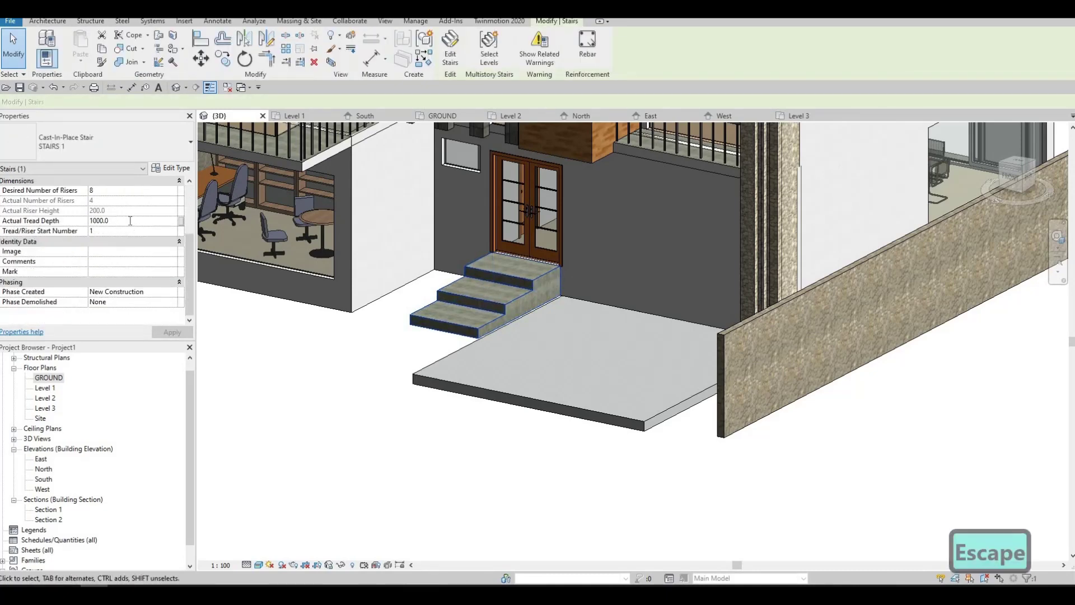
{"action": "left_click", "coordinate": [130, 220]}
{"action": "type", "text": "200"}
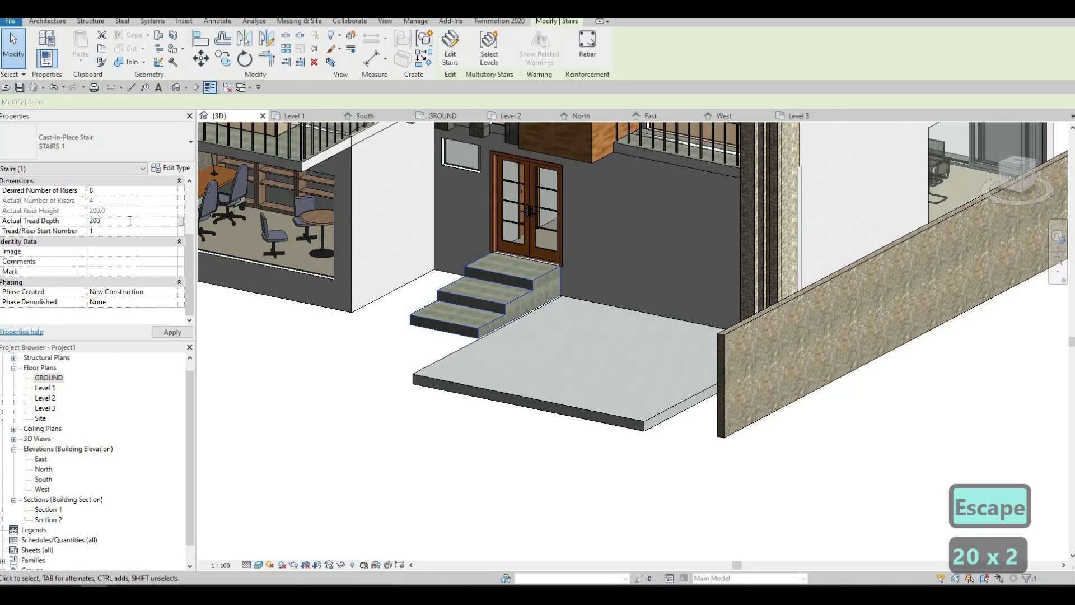
{"action": "type", "text": "0"}
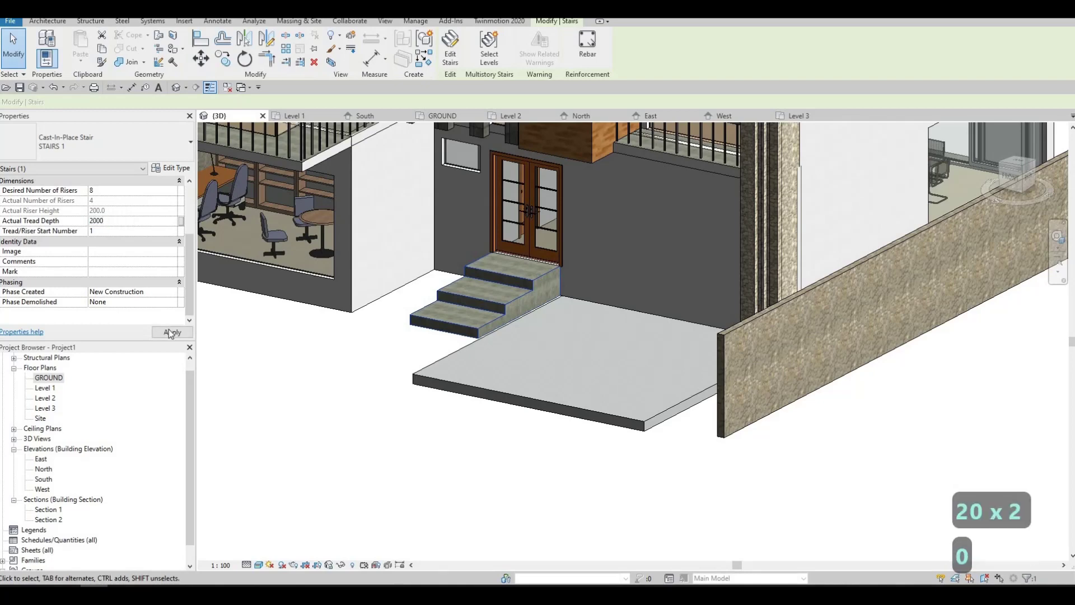
{"action": "left_click", "coordinate": [170, 332]}
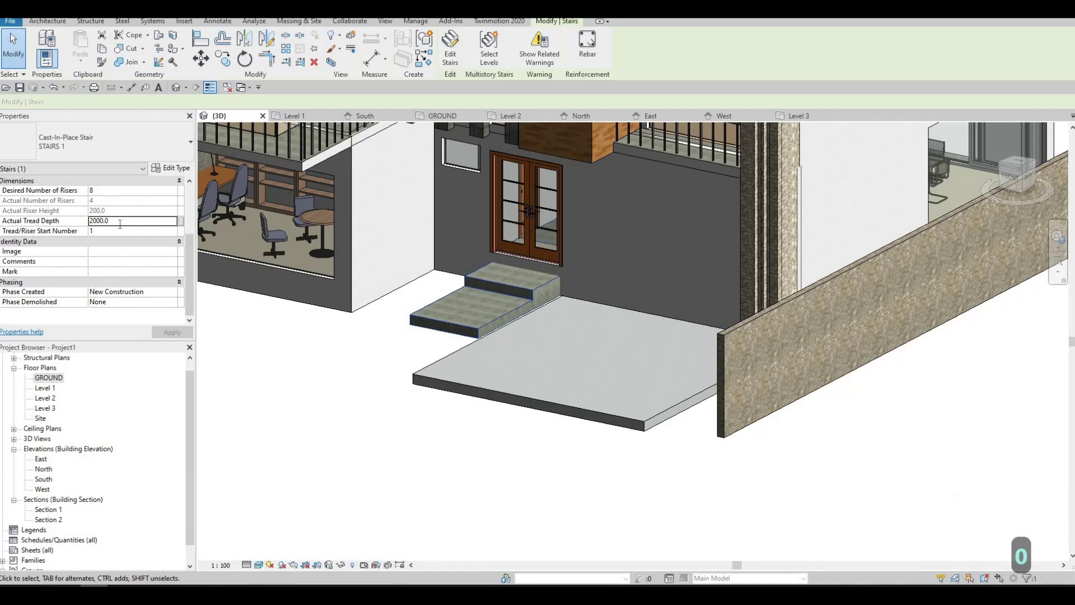
{"action": "double_click", "coordinate": [119, 224]}
{"action": "type", "text": "1500"}
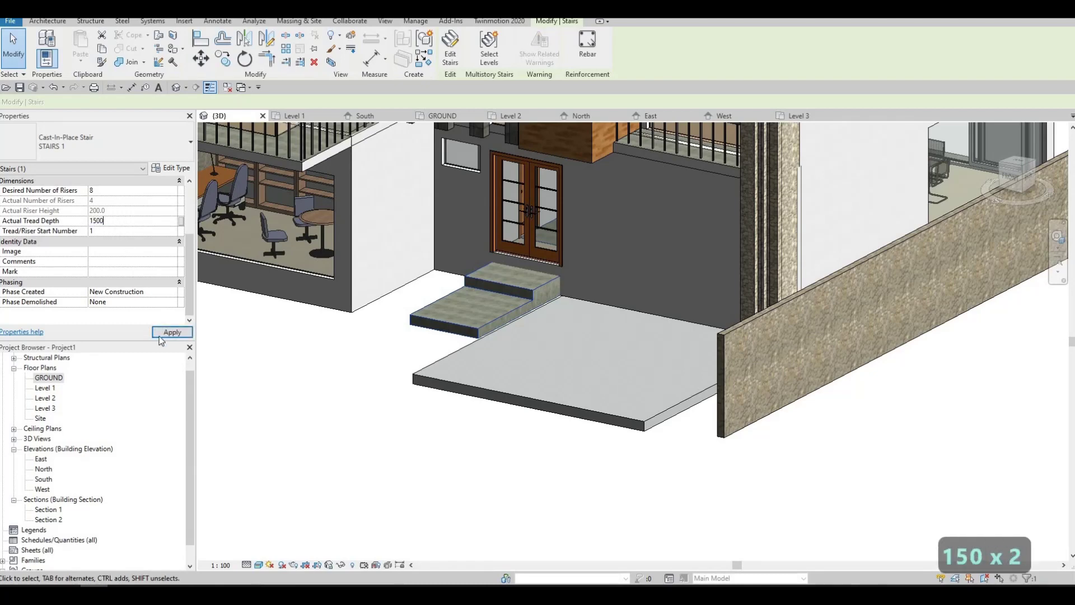
{"action": "left_click", "coordinate": [161, 335]}
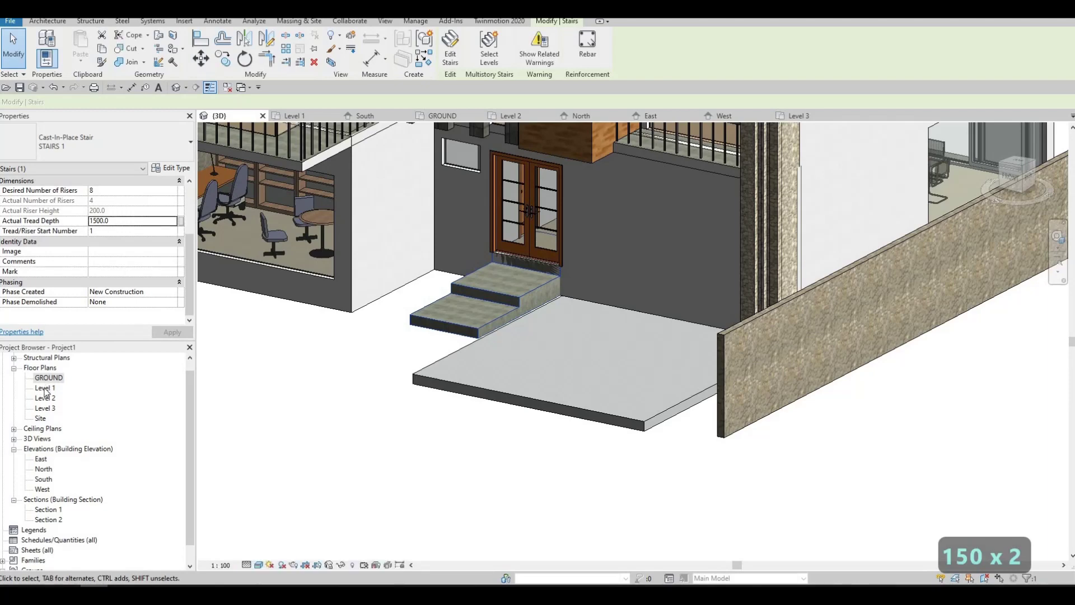
- In the Level 1 plan, nudge the stair south with the arrow keys
{"action": "double_click", "coordinate": [45, 388]}
{"action": "scroll", "coordinate": [558, 171], "scroll_direction": "down", "scroll_amount": 2}
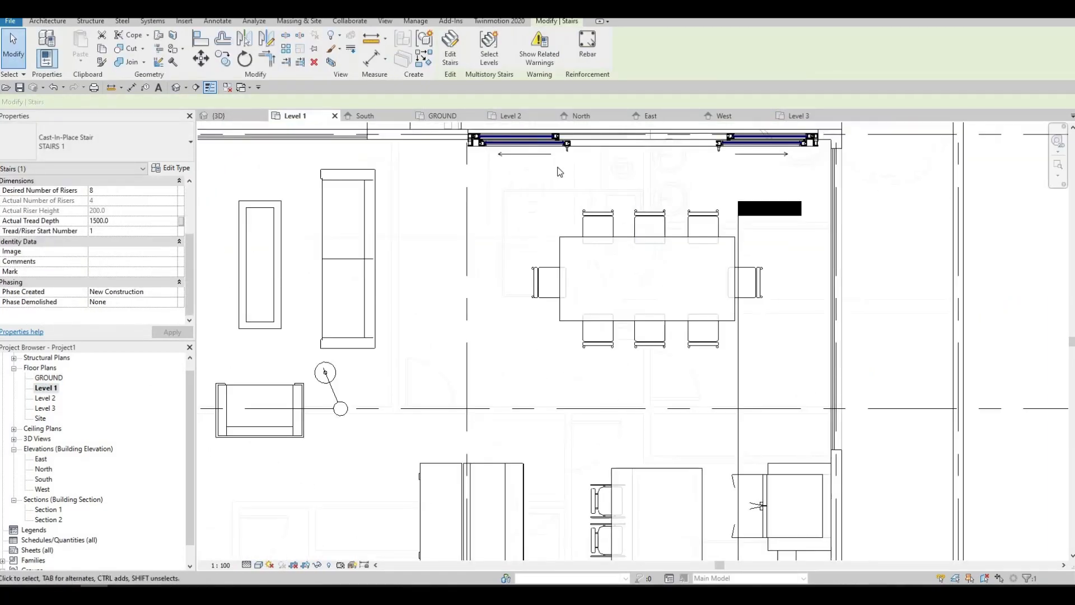
{"action": "middle_click_drag", "start_coordinate": [559, 171], "coordinate": [454, 430]}
{"action": "scroll", "coordinate": [455, 430], "scroll_direction": "down", "scroll_amount": 2}
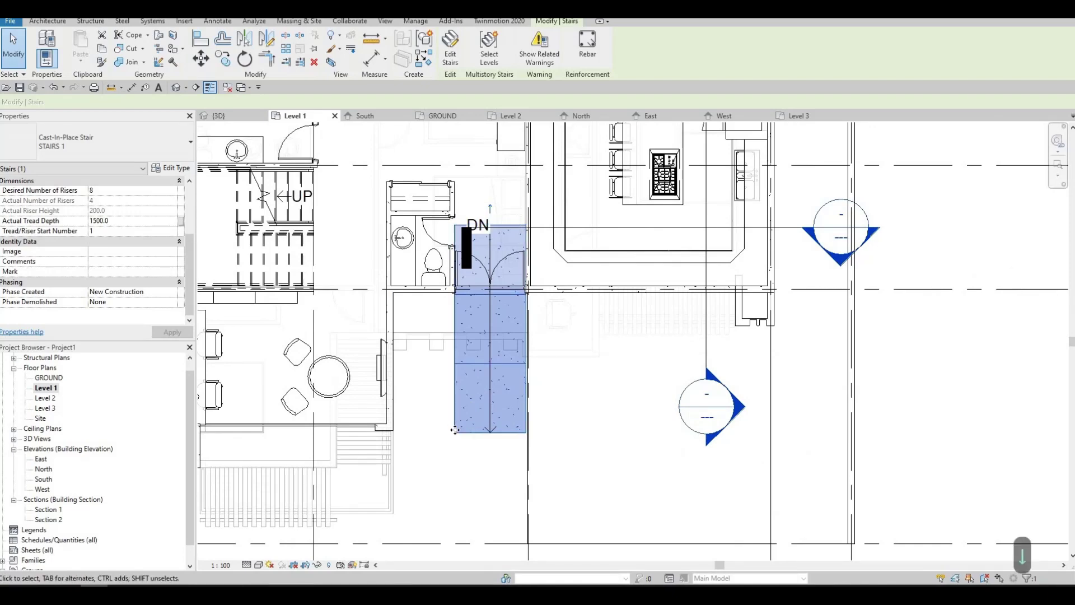
{"action": "key", "text": "Down"}
{"action": "key", "text": "Down"}
{"action": "key", "text": "Down"}
{"action": "key", "text": "Down"}
{"action": "key", "text": "Down"}
{"action": "key", "text": "Down"}
{"action": "key", "text": "Down"}
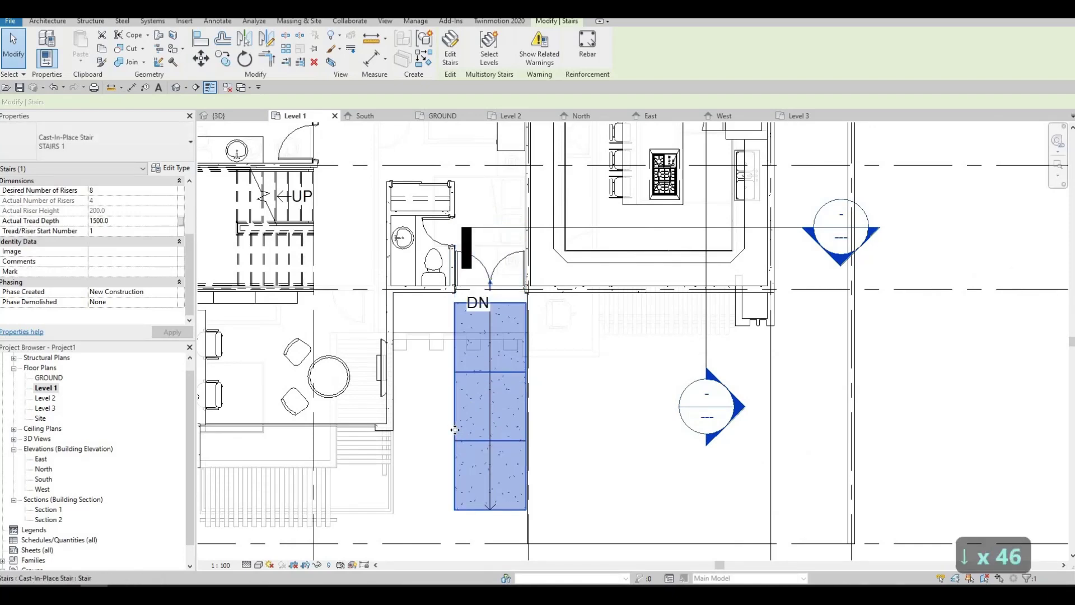
{"action": "key", "text": "Up"}
{"action": "key", "text": "Up"}
{"action": "key", "text": "Up"}
{"action": "key", "text": "Up"}
{"action": "key", "text": "Escape"}
{"action": "key", "text": "Escape"}
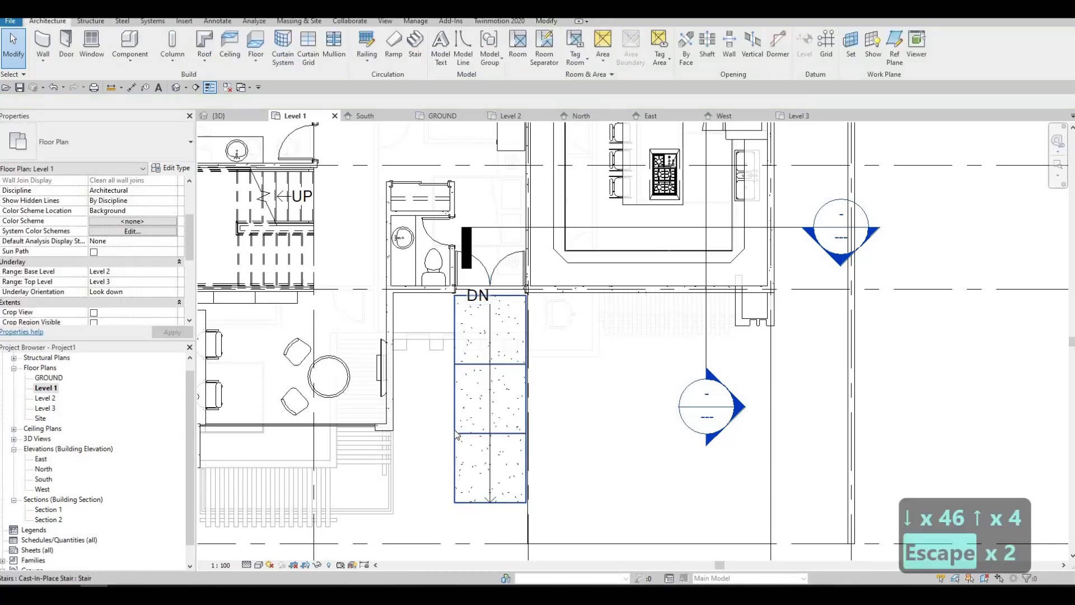
- Align the stair edge flush with the wall face at the doorway (AL)
{"action": "key", "text": "a"}
{"action": "key", "text": "l"}
{"action": "scroll", "coordinate": [470, 244], "scroll_direction": "up", "scroll_amount": 2}
{"action": "scroll", "coordinate": [437, 226], "scroll_direction": "up", "scroll_amount": 2}
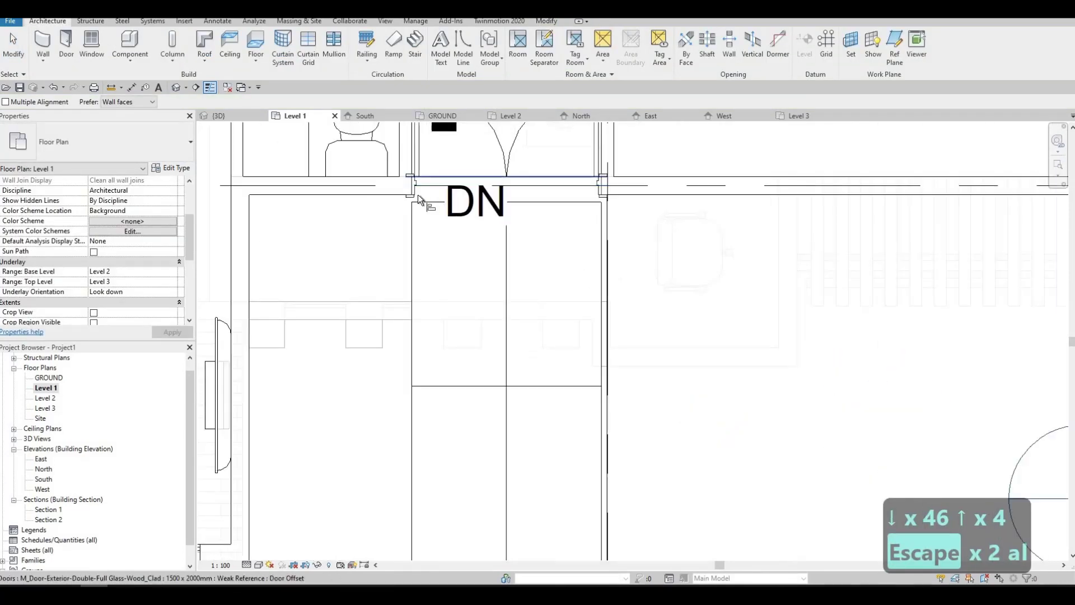
{"action": "scroll", "coordinate": [395, 209], "scroll_direction": "up", "scroll_amount": 1}
{"action": "left_click", "coordinate": [411, 211]}
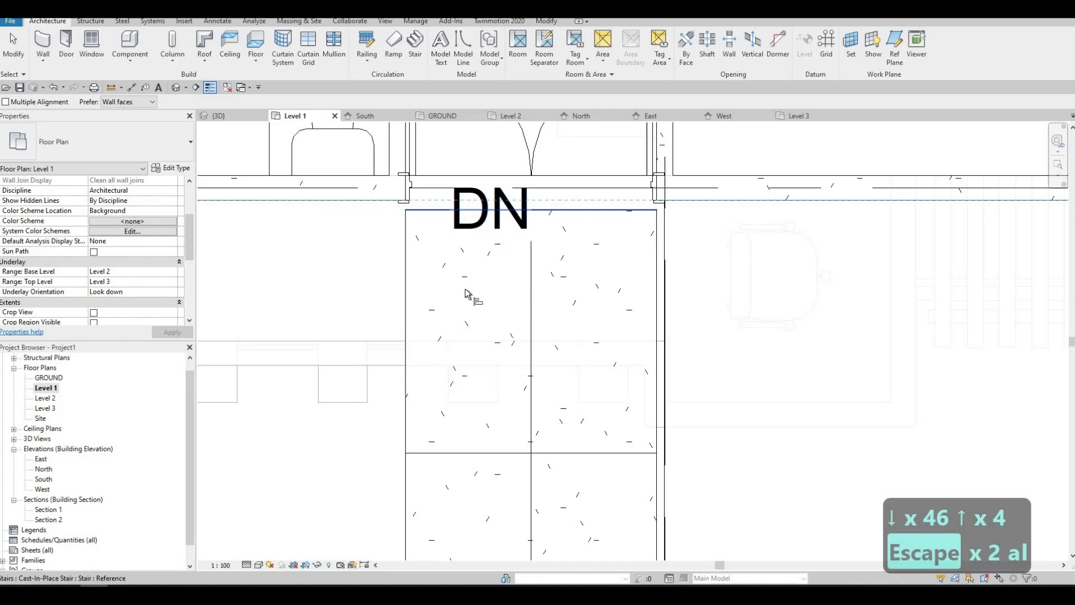
{"action": "left_click", "coordinate": [488, 281]}
{"action": "key", "text": "Escape"}
{"action": "scroll", "coordinate": [571, 268], "scroll_direction": "down", "scroll_amount": 2}
{"action": "scroll", "coordinate": [580, 260], "scroll_direction": "down", "scroll_amount": 2}
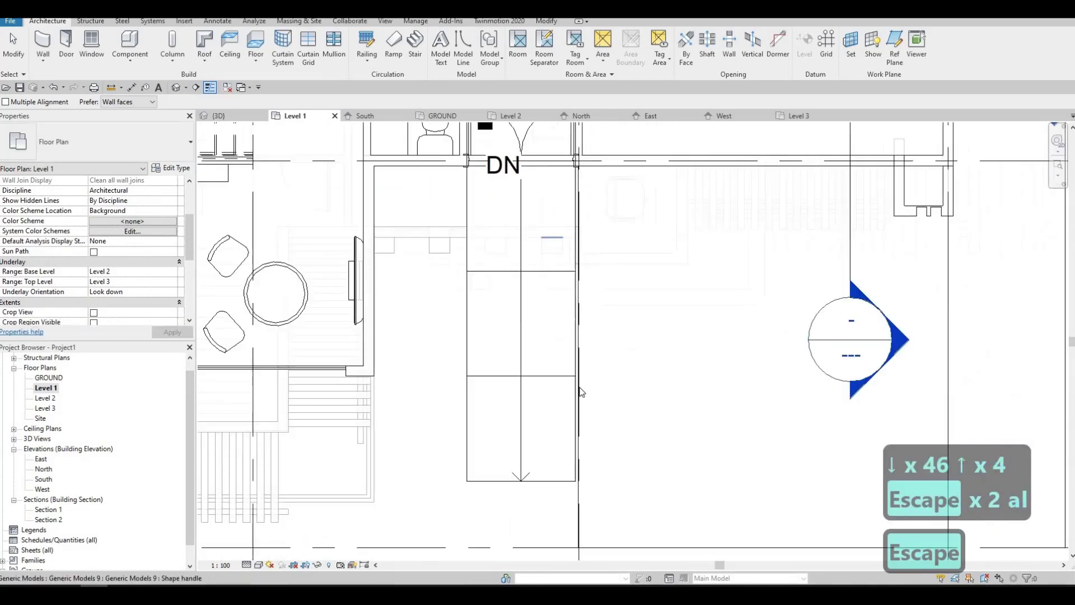
{"action": "scroll", "coordinate": [584, 252], "scroll_direction": "down", "scroll_amount": 2}
{"action": "key", "text": "Escape"}
{"action": "scroll", "coordinate": [588, 257], "scroll_direction": "up", "scroll_amount": 2}
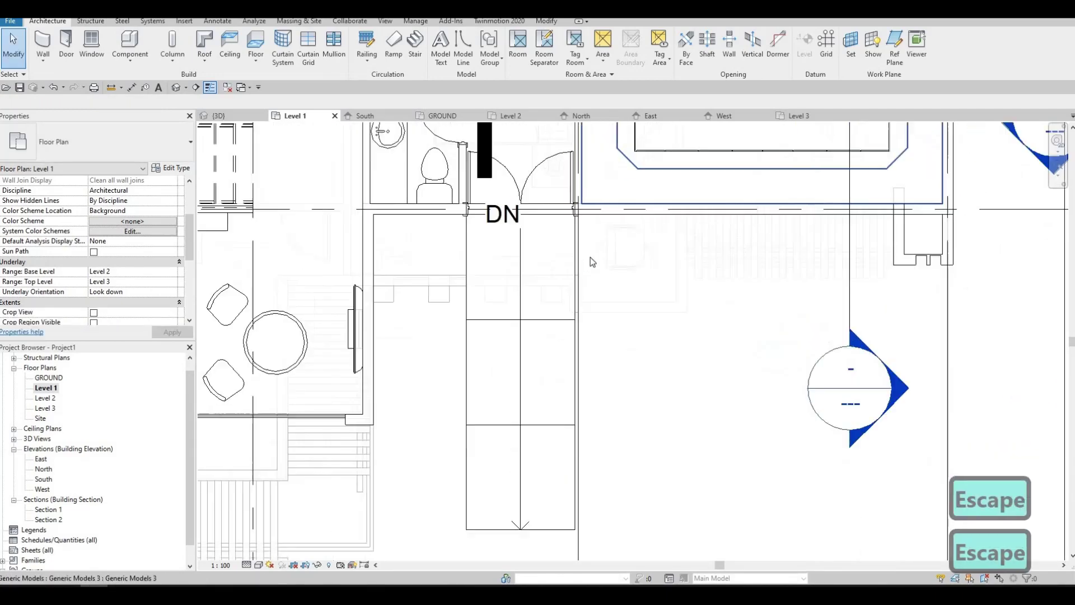
{"action": "scroll", "coordinate": [588, 269], "scroll_direction": "up", "scroll_amount": 2}
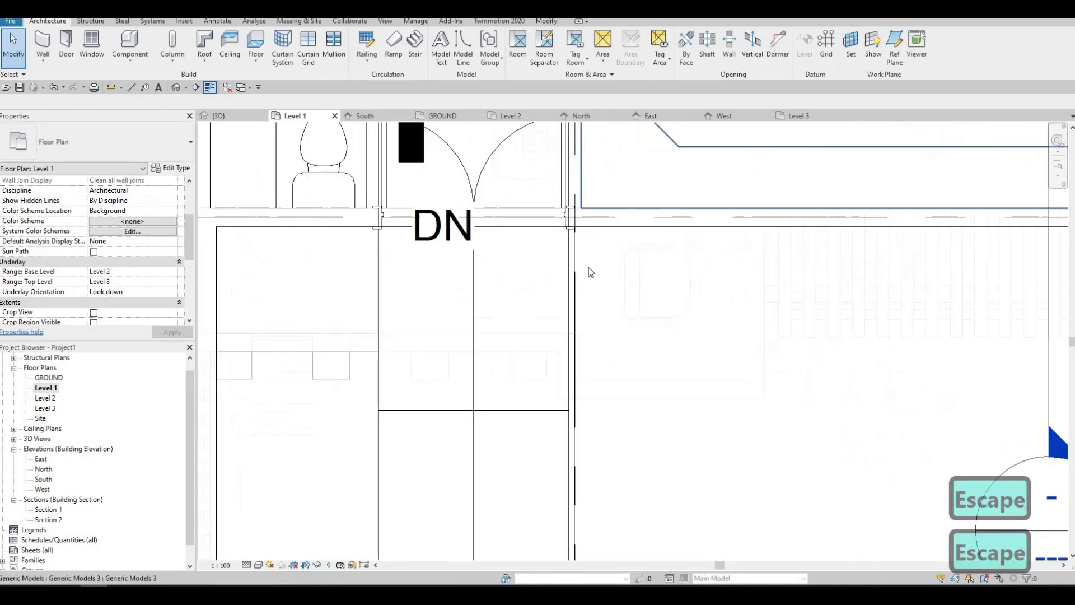
- Back in 3D, orbit around the stairs and snap to the ViewCube FRONT view
{"action": "left_click", "coordinate": [177, 86]}
{"action": "middle_click_drag", "start_coordinate": [552, 292], "coordinate": [462, 316], "text": "shift"}
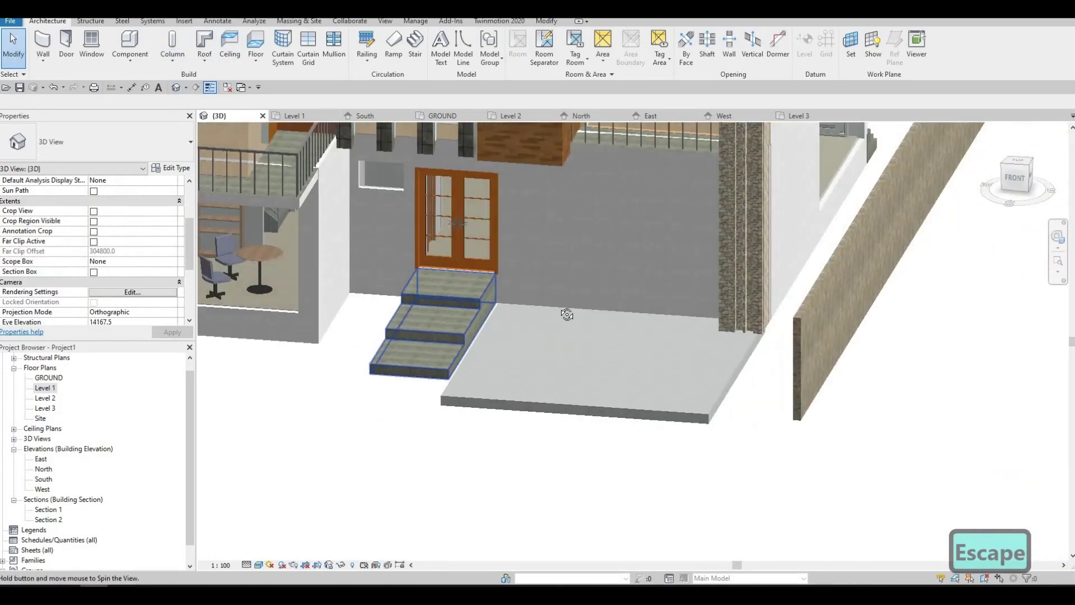
{"action": "scroll", "coordinate": [464, 316], "scroll_direction": "up", "scroll_amount": 1}
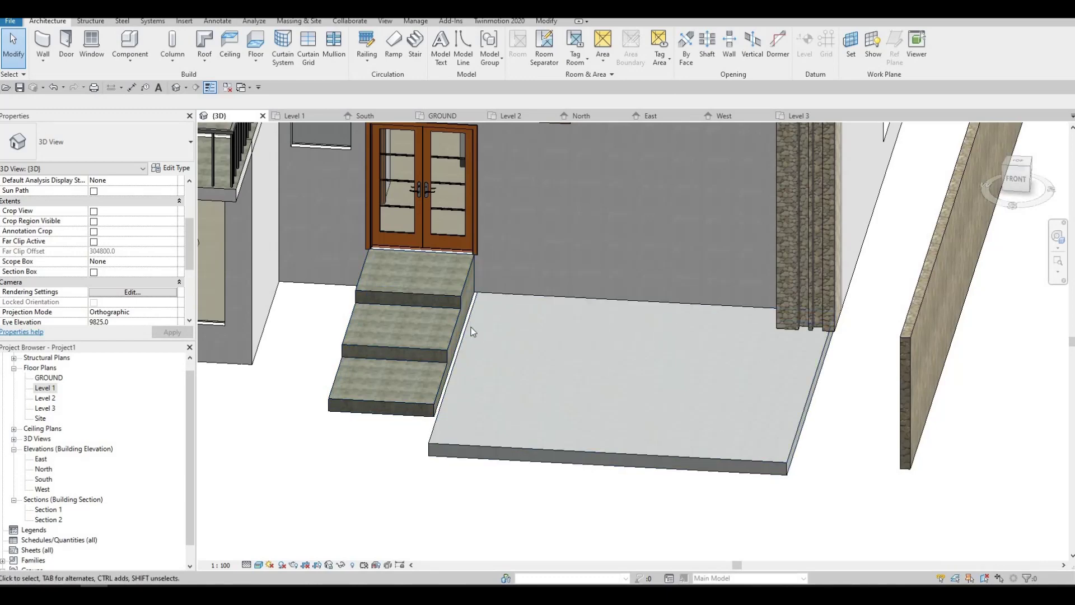
{"action": "scroll", "coordinate": [474, 325], "scroll_direction": "up", "scroll_amount": 1}
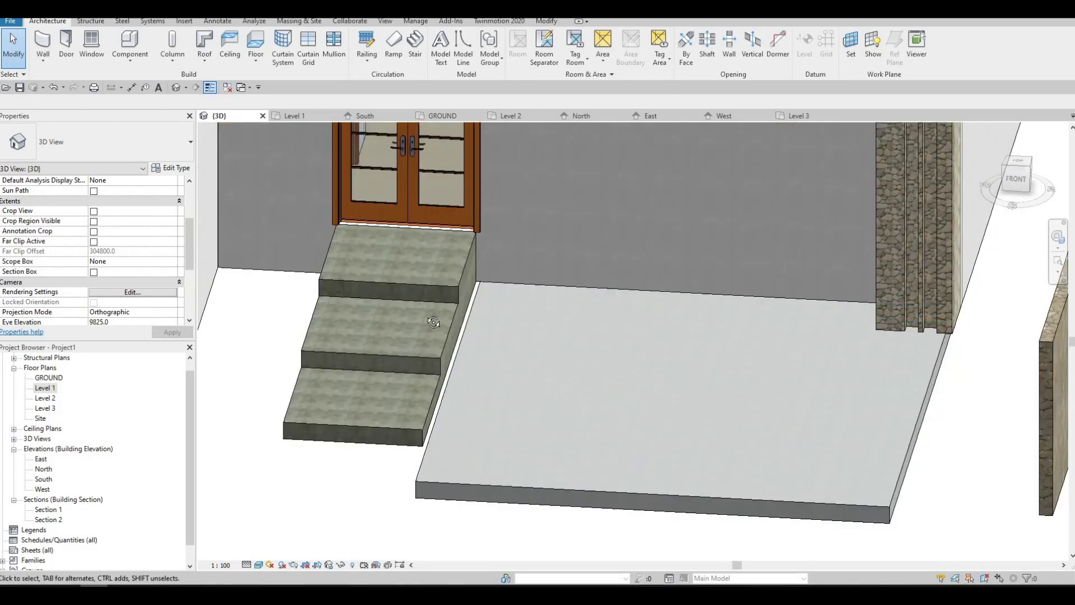
{"action": "mouse_move", "coordinate": [384, 291]}
{"action": "middle_mouse_down", "text": "shift"}
{"action": "mouse_move", "coordinate": [364, 350]}
{"action": "mouse_move", "coordinate": [335, 336]}
{"action": "middle_mouse_up", "text": "shift"}
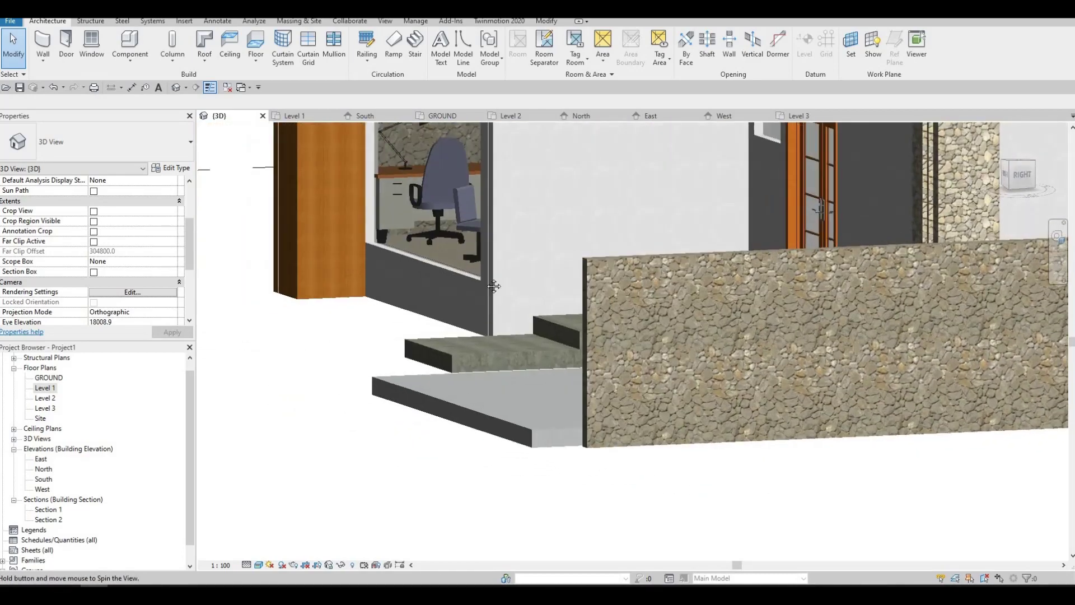
{"action": "mouse_move", "coordinate": [334, 337]}
{"action": "middle_mouse_down", "text": "shift"}
{"action": "mouse_move", "coordinate": [516, 406]}
{"action": "mouse_move", "coordinate": [579, 412]}
{"action": "mouse_move", "coordinate": [580, 423]}
{"action": "mouse_move", "coordinate": [540, 367]}
{"action": "mouse_move", "coordinate": [572, 395]}
{"action": "middle_mouse_up", "text": "shift"}
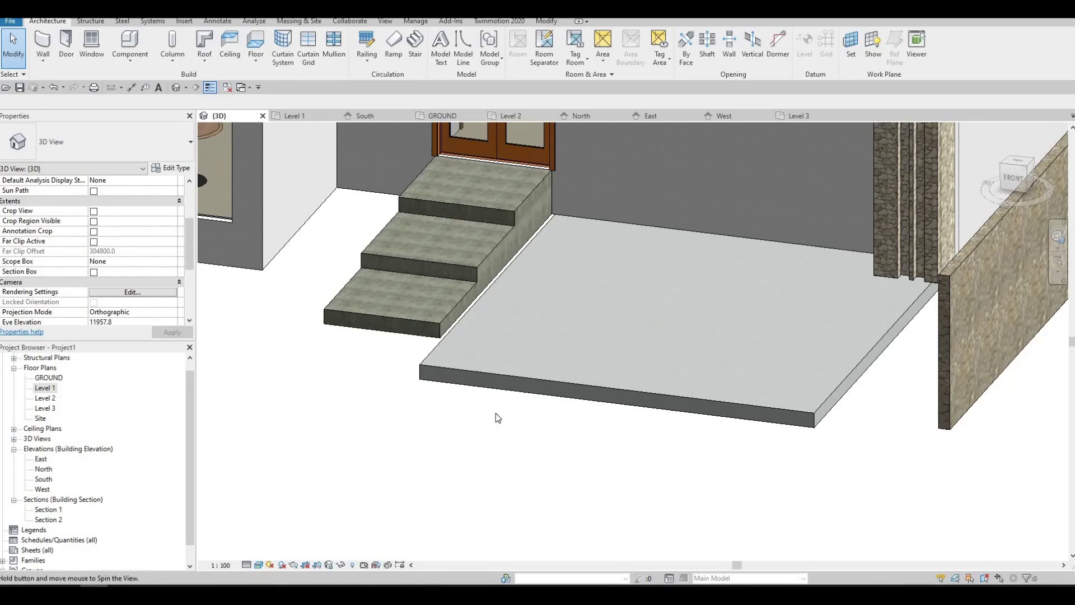
{"action": "mouse_move", "coordinate": [496, 417]}
{"action": "middle_mouse_down", "text": "shift"}
{"action": "mouse_move", "coordinate": [571, 324]}
{"action": "mouse_move", "coordinate": [510, 412]}
{"action": "mouse_move", "coordinate": [552, 392]}
{"action": "middle_mouse_up", "text": "shift"}
{"action": "middle_click_drag", "start_coordinate": [631, 351], "coordinate": [656, 398], "text": "shift"}
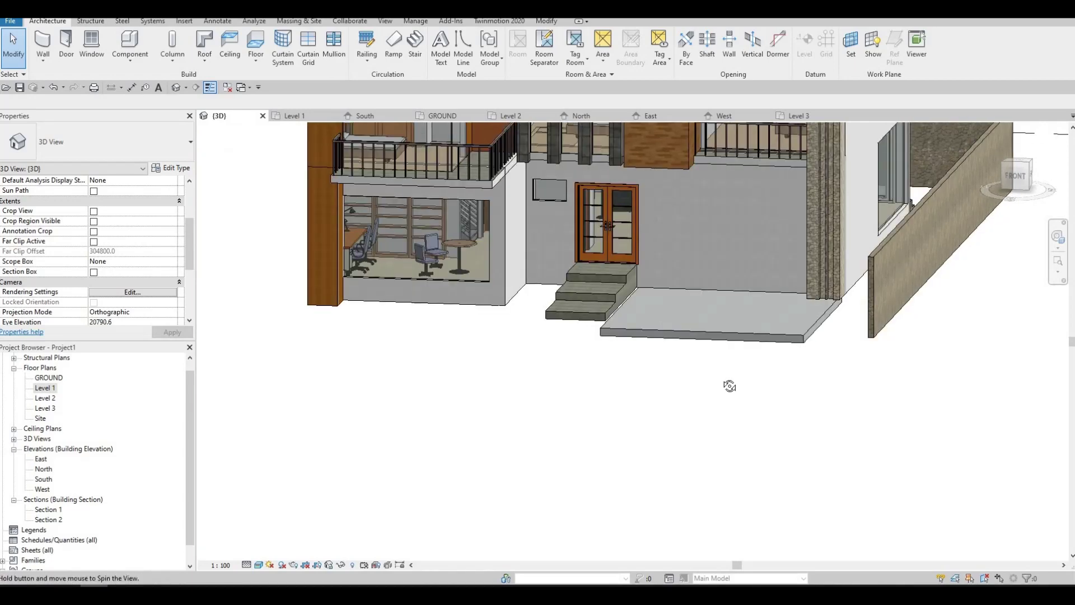
{"action": "mouse_move", "coordinate": [729, 386]}
{"action": "middle_mouse_down", "text": "shift"}
{"action": "mouse_move", "coordinate": [764, 301]}
{"action": "mouse_move", "coordinate": [745, 333]}
{"action": "mouse_move", "coordinate": [778, 313]}
{"action": "mouse_move", "coordinate": [887, 341]}
{"action": "middle_mouse_up", "text": "shift"}
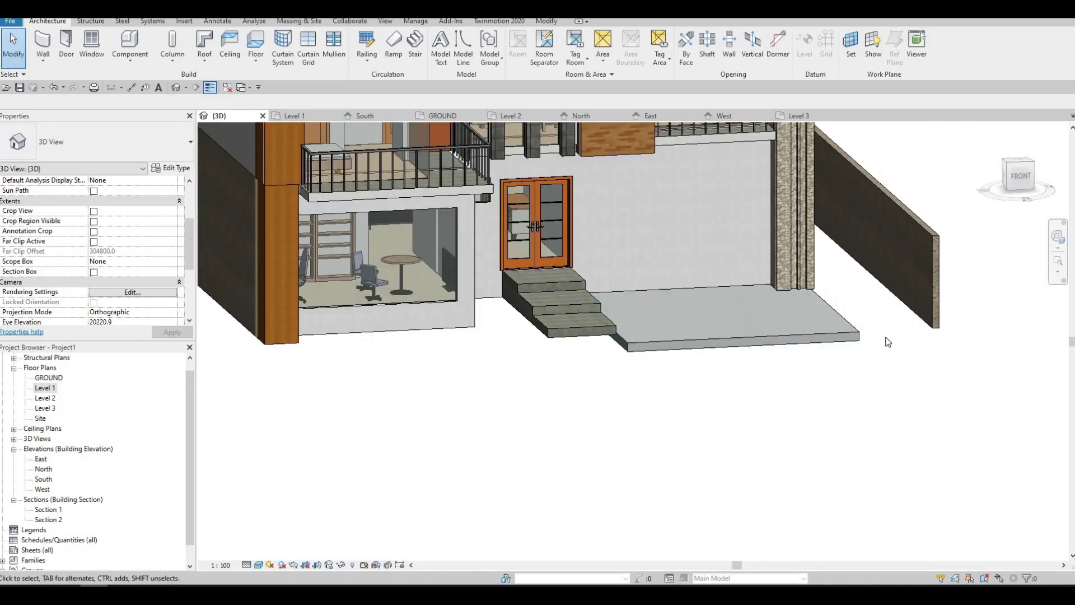
{"action": "middle_click_drag", "start_coordinate": [792, 375], "coordinate": [765, 408]}
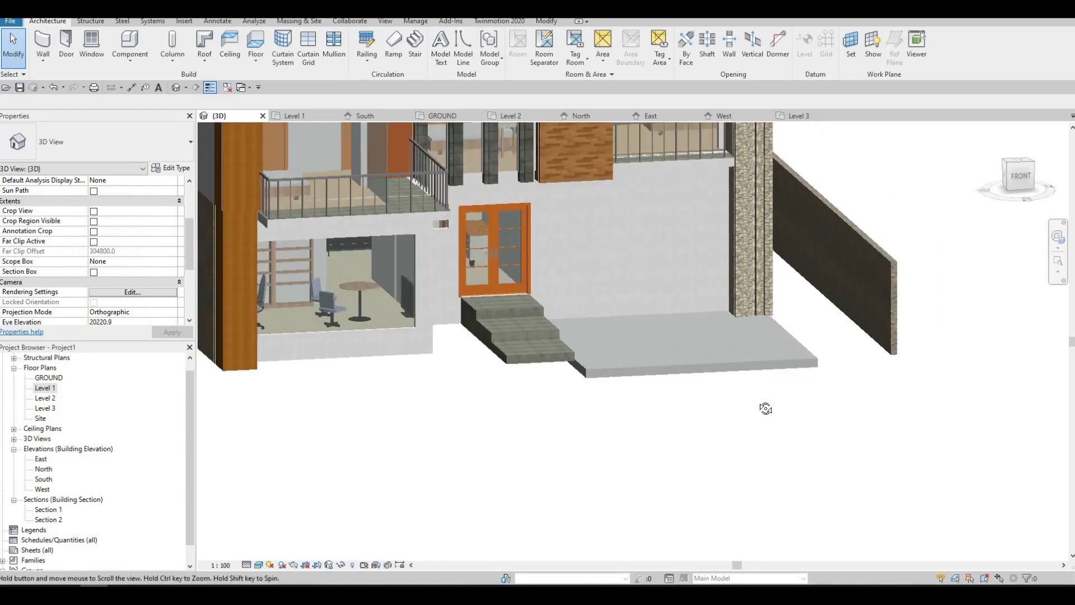
{"action": "left_click", "coordinate": [1020, 175]}
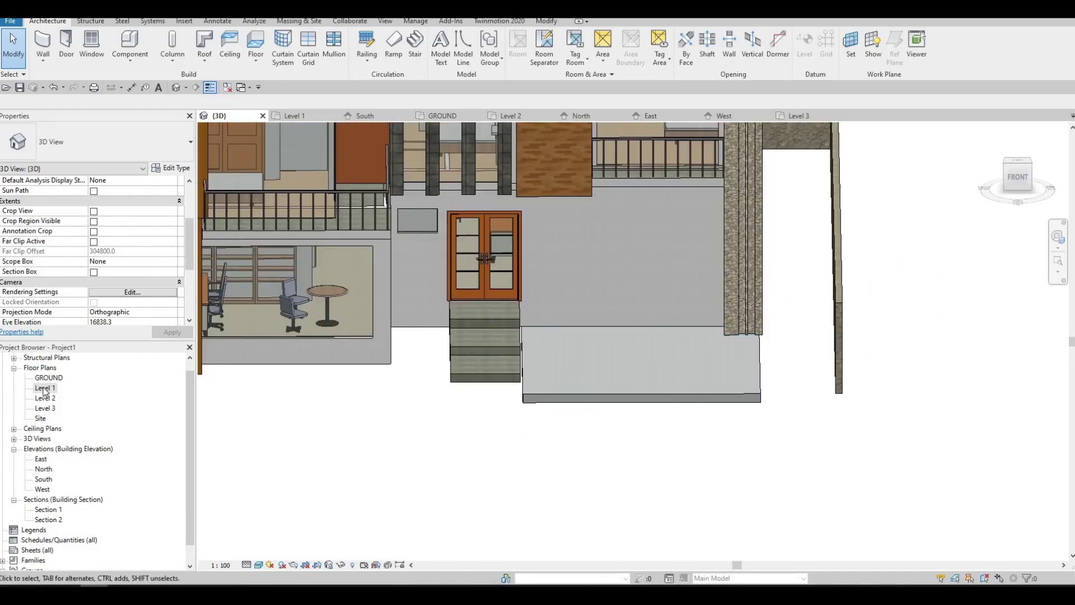
- On the GROUND plan, select the entry slab and edit its boundary sketch
{"action": "left_click", "coordinate": [48, 387]}
{"action": "double_click", "coordinate": [48, 378]}
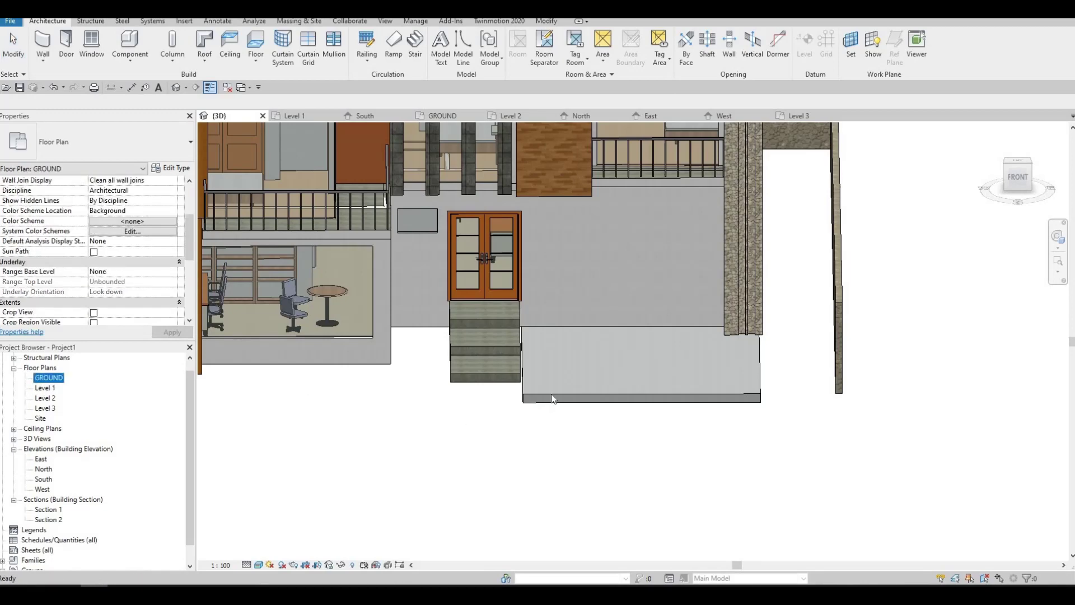
{"action": "key", "text": "Escape"}
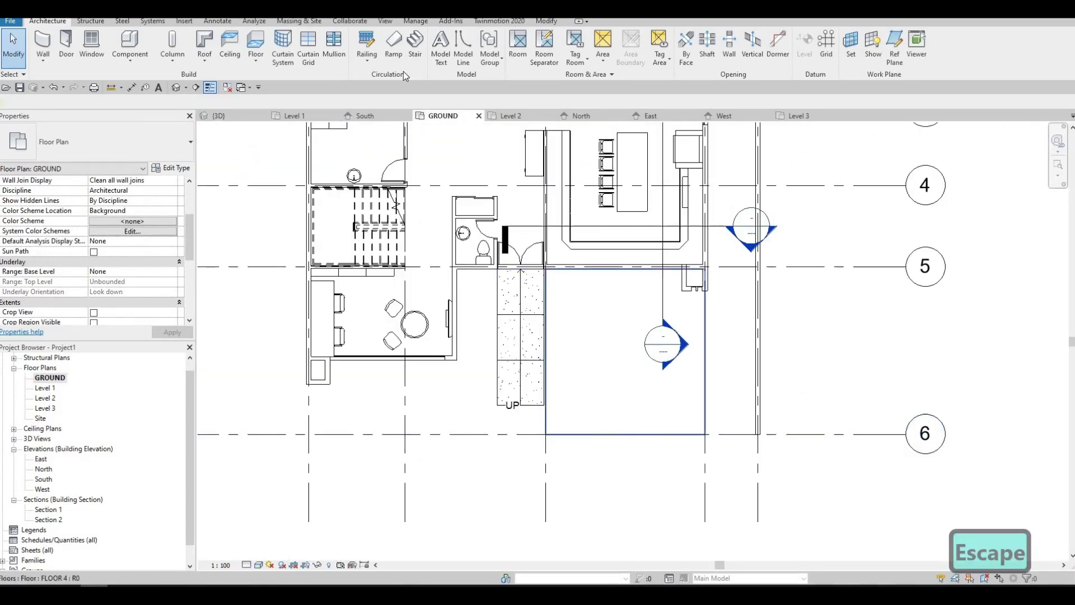
{"action": "left_click", "coordinate": [546, 336]}
{"action": "left_click", "coordinate": [454, 51]}
{"action": "scroll", "coordinate": [601, 233], "scroll_direction": "up", "scroll_amount": 2}
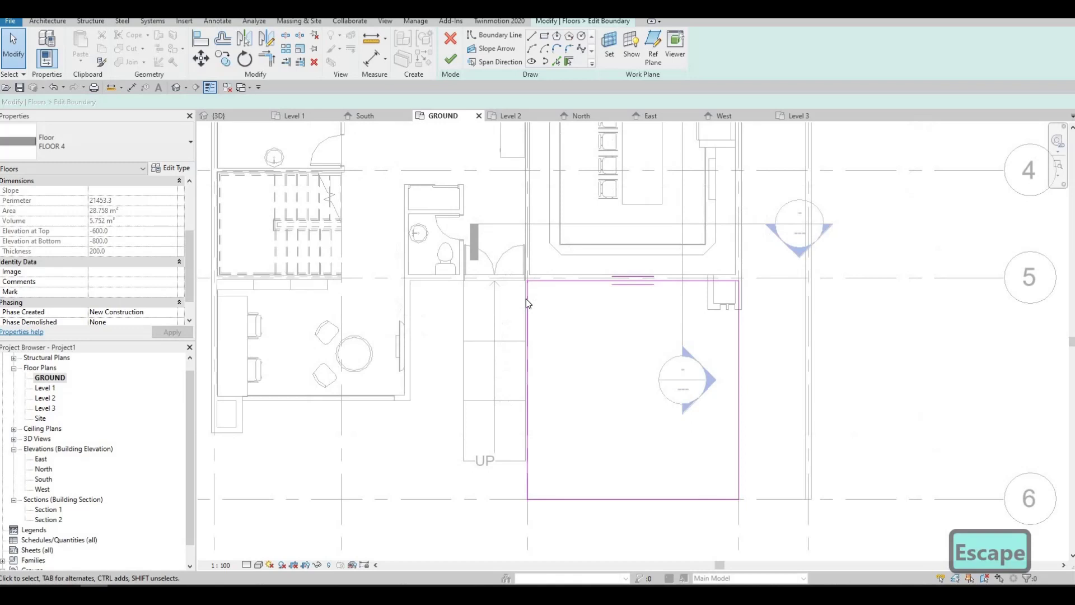
{"action": "scroll", "coordinate": [526, 298], "scroll_direction": "up", "scroll_amount": 2}
- Align the slab's right sketch line to the boundary wall
{"action": "key", "text": "a"}
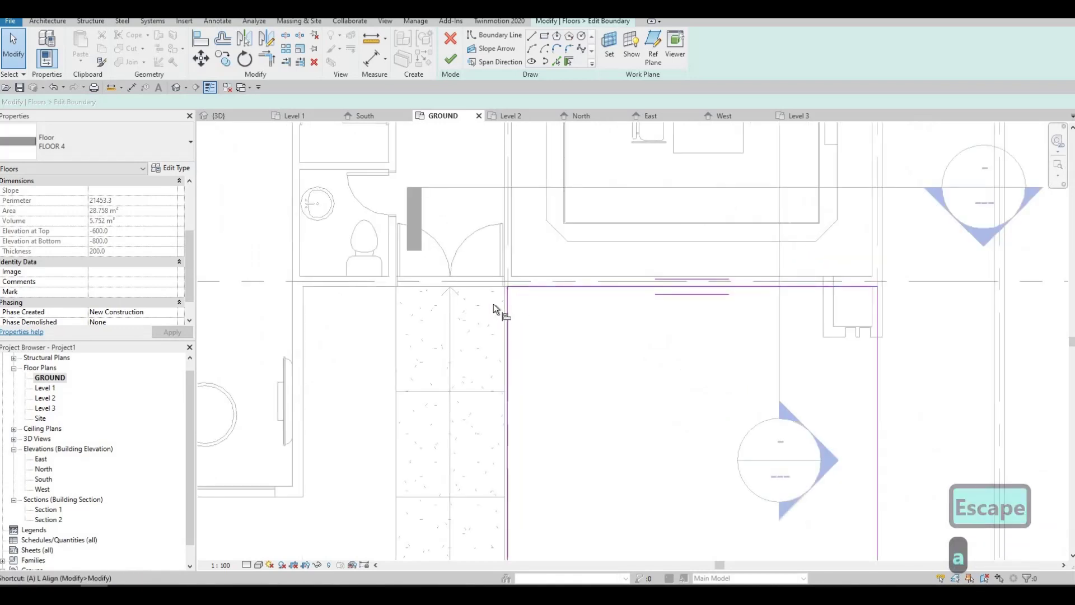
{"action": "key", "text": "l"}
{"action": "left_click", "coordinate": [505, 307]}
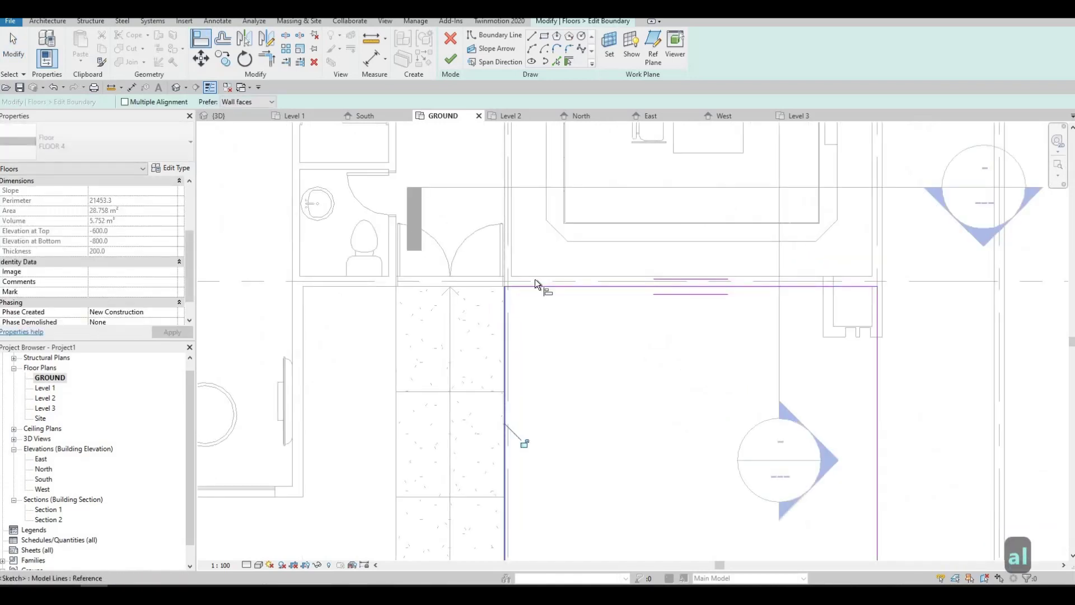
{"action": "scroll", "coordinate": [619, 276], "scroll_direction": "down", "scroll_amount": 2}
{"action": "left_click", "coordinate": [646, 262]}
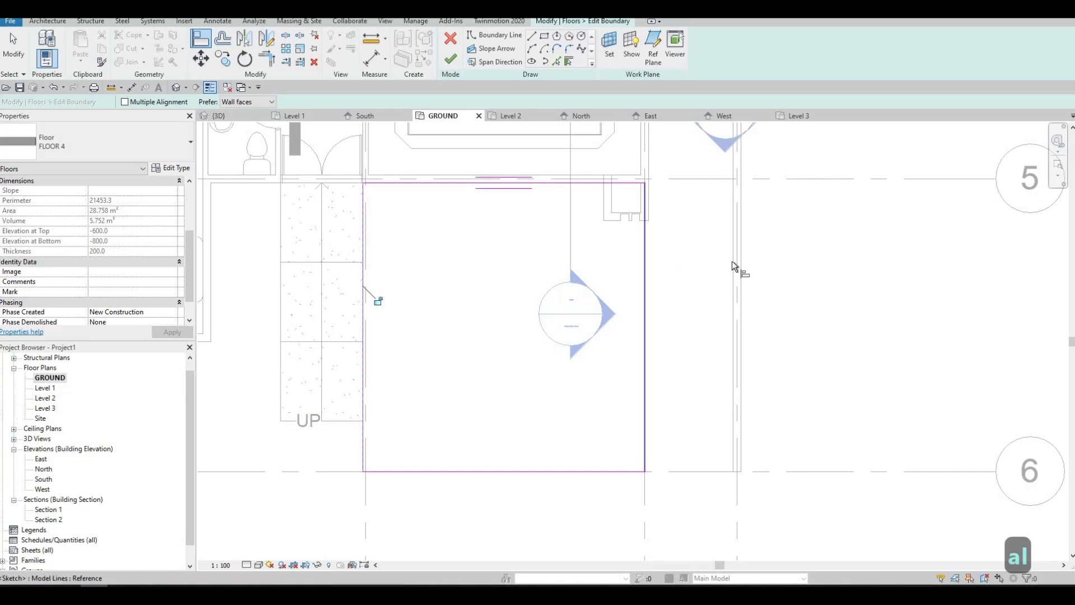
{"action": "left_click", "coordinate": [731, 262]}
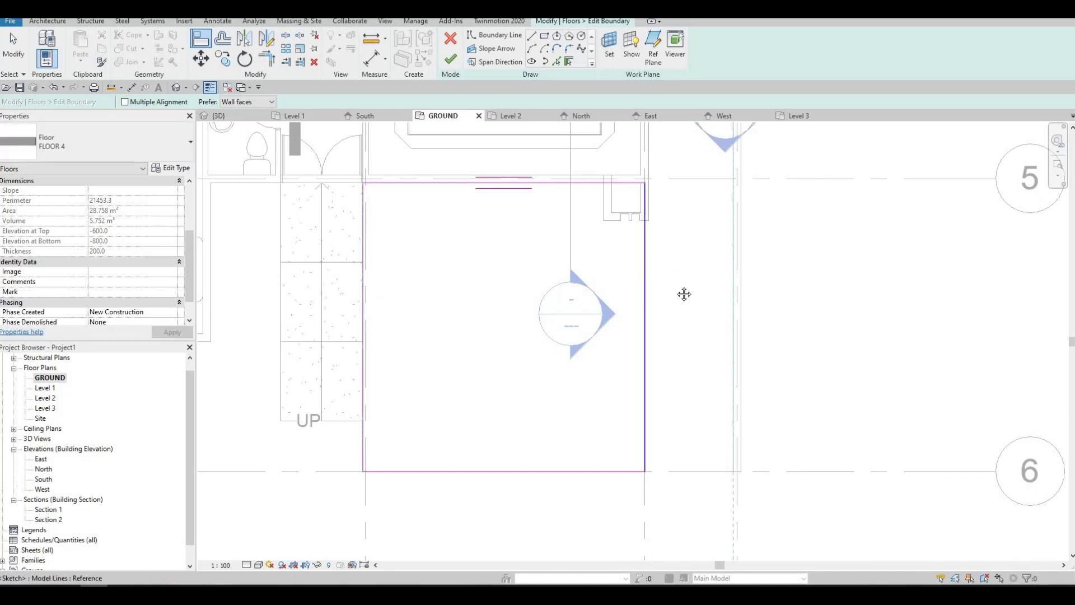
{"action": "scroll", "coordinate": [512, 404], "scroll_direction": "down", "scroll_amount": 1}
{"action": "middle_click_drag", "start_coordinate": [559, 388], "coordinate": [538, 383]}
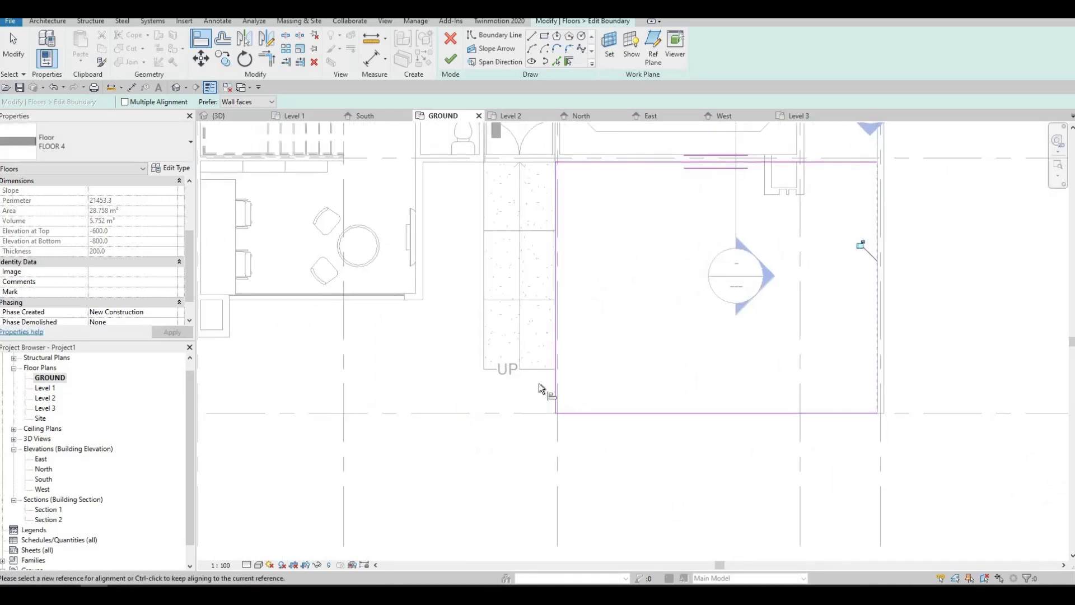
{"action": "scroll", "coordinate": [540, 239], "scroll_direction": "down", "scroll_amount": 1}
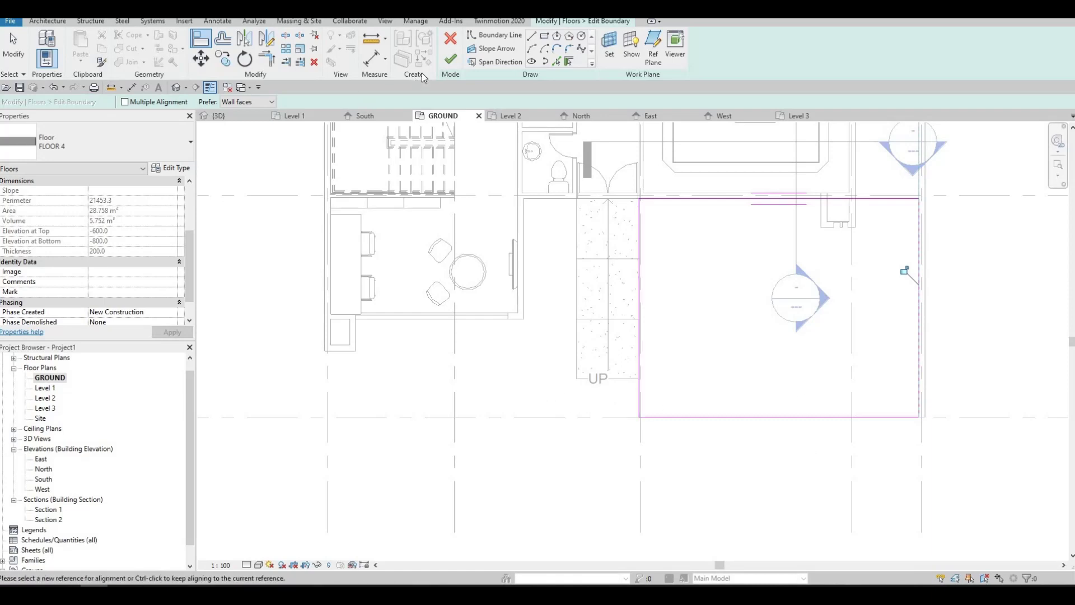
- Finish the enlarged FLOOR 4 slab and start a new floor sketch
{"action": "left_click", "coordinate": [451, 58]}
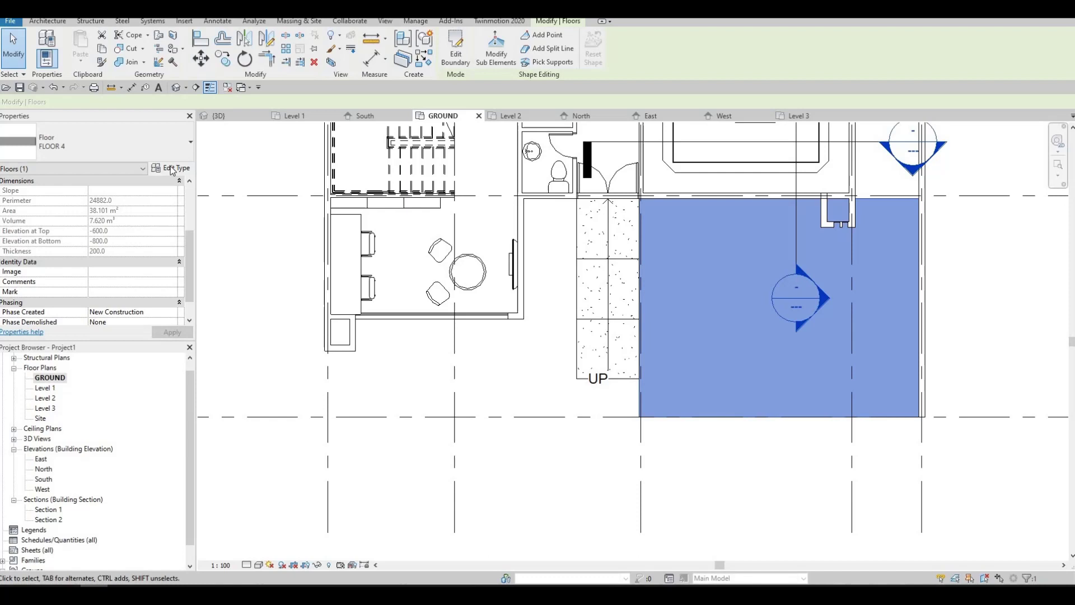
{"action": "key", "text": "Escape"}
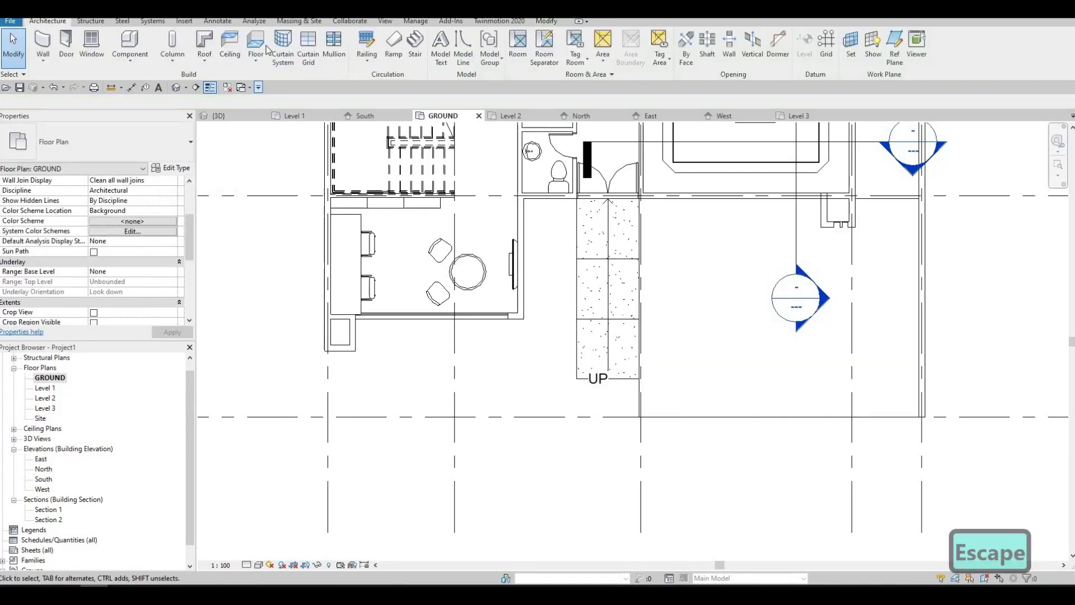
{"action": "left_click", "coordinate": [256, 44]}
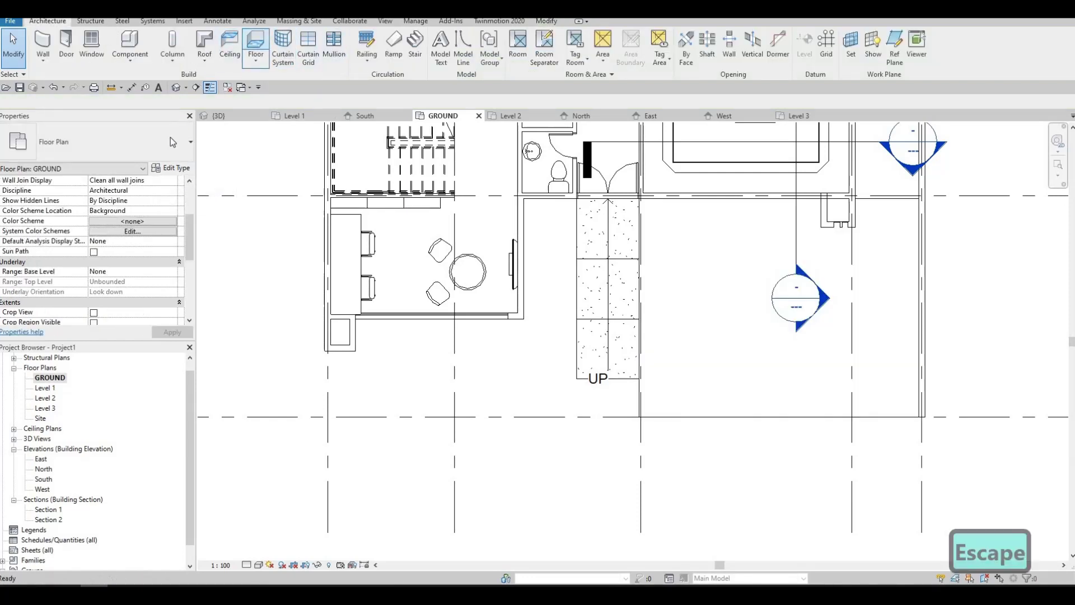
- Duplicate the floor type as FLOOR 5 with a 200 mm Grass structure layer
{"action": "left_click", "coordinate": [172, 168]}
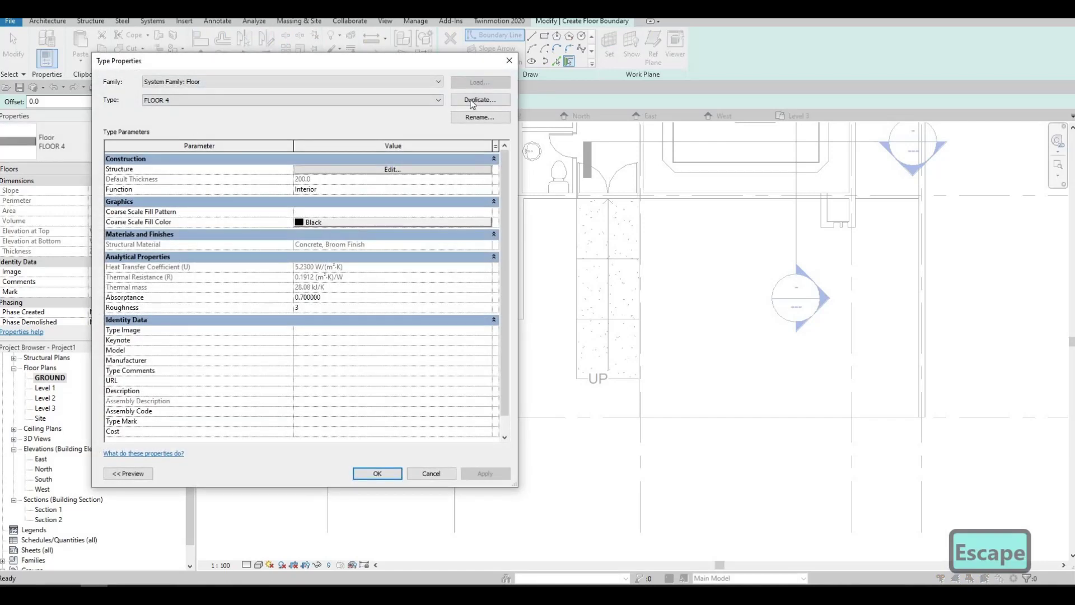
{"action": "left_click", "coordinate": [480, 100]}
{"action": "key", "text": "Return"}
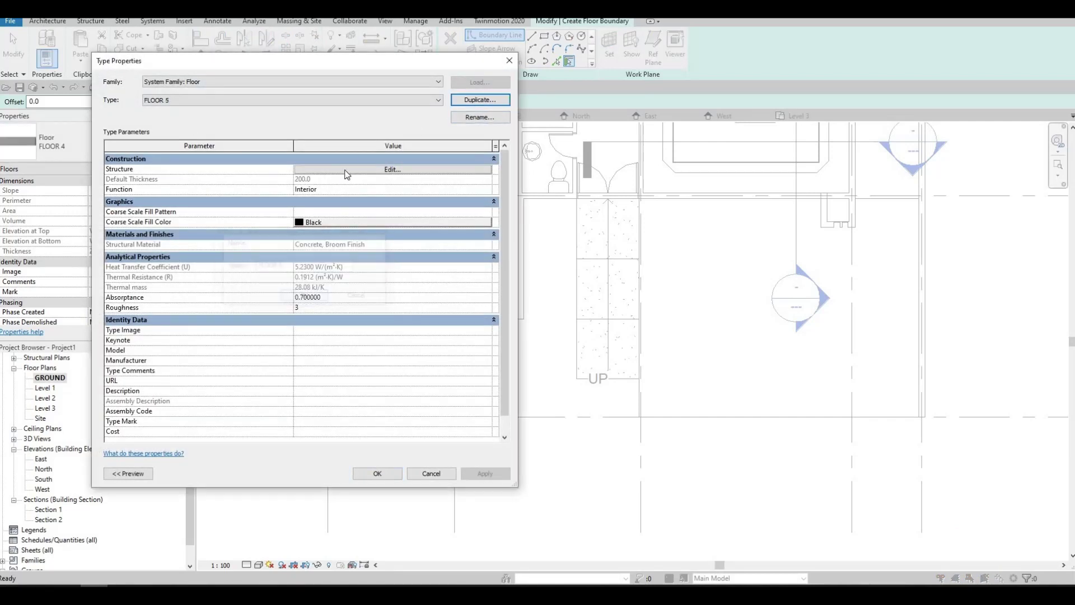
{"action": "left_click", "coordinate": [315, 169]}
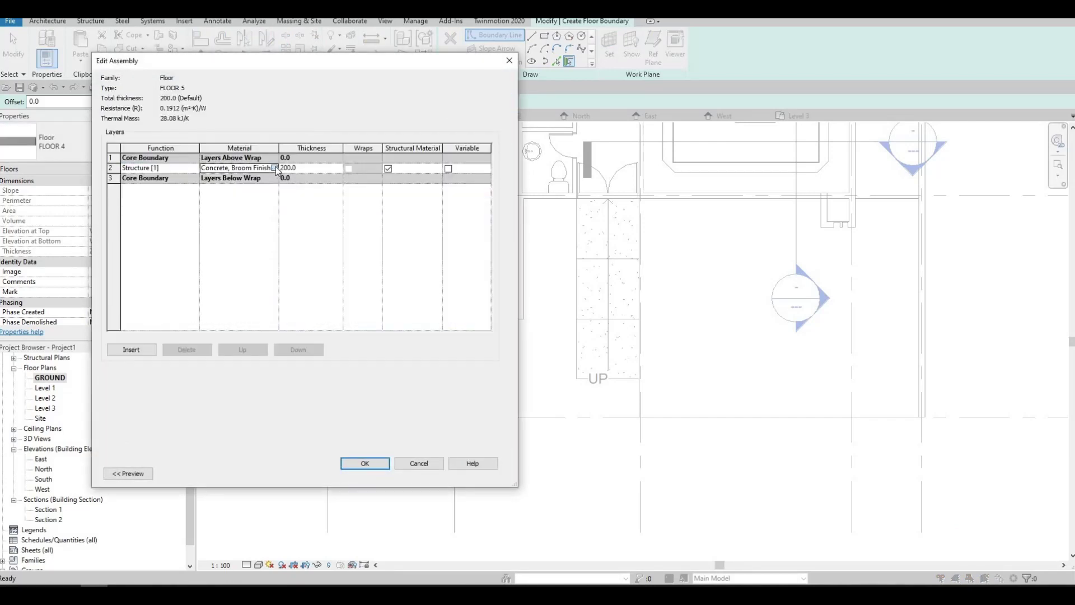
{"action": "left_click", "coordinate": [275, 168]}
{"action": "left_click", "coordinate": [364, 82]}
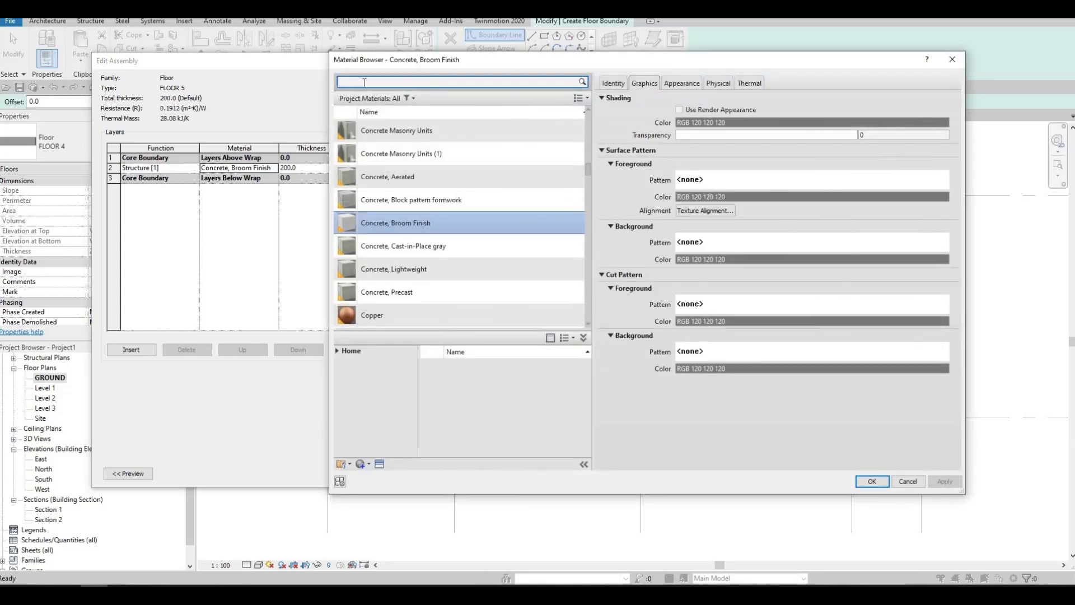
{"action": "type", "text": "grass"}
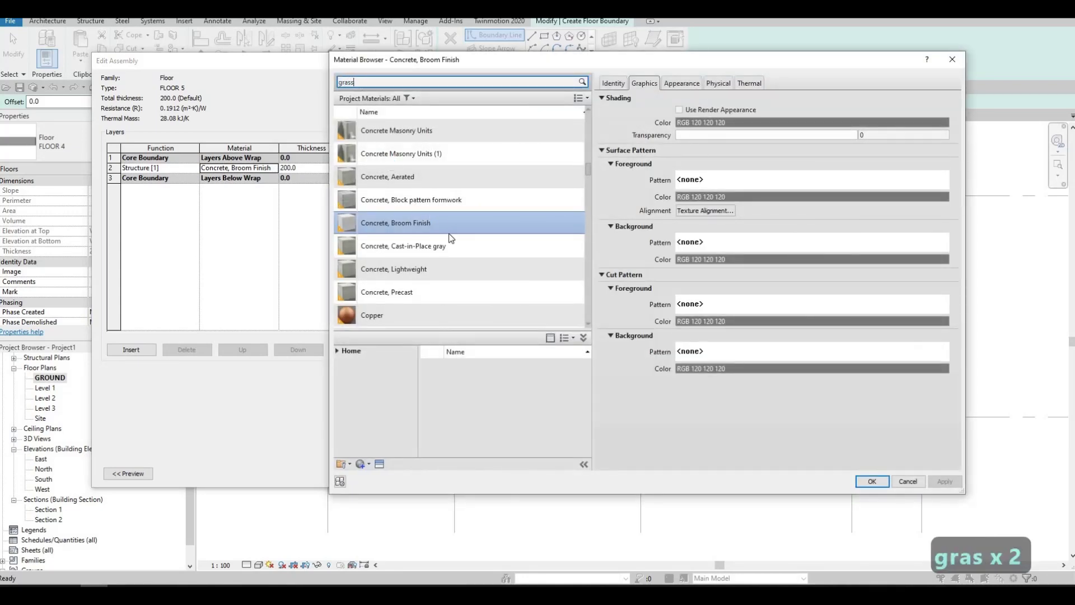
{"action": "left_click", "coordinate": [574, 372]}
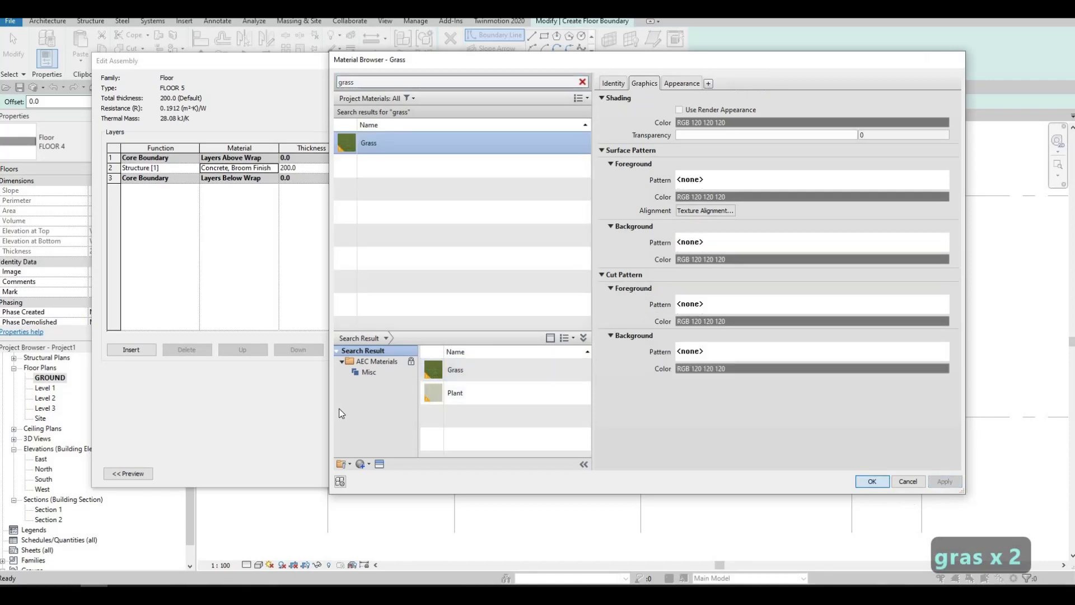
{"action": "left_click", "coordinate": [872, 482]}
{"action": "left_click", "coordinate": [362, 465]}
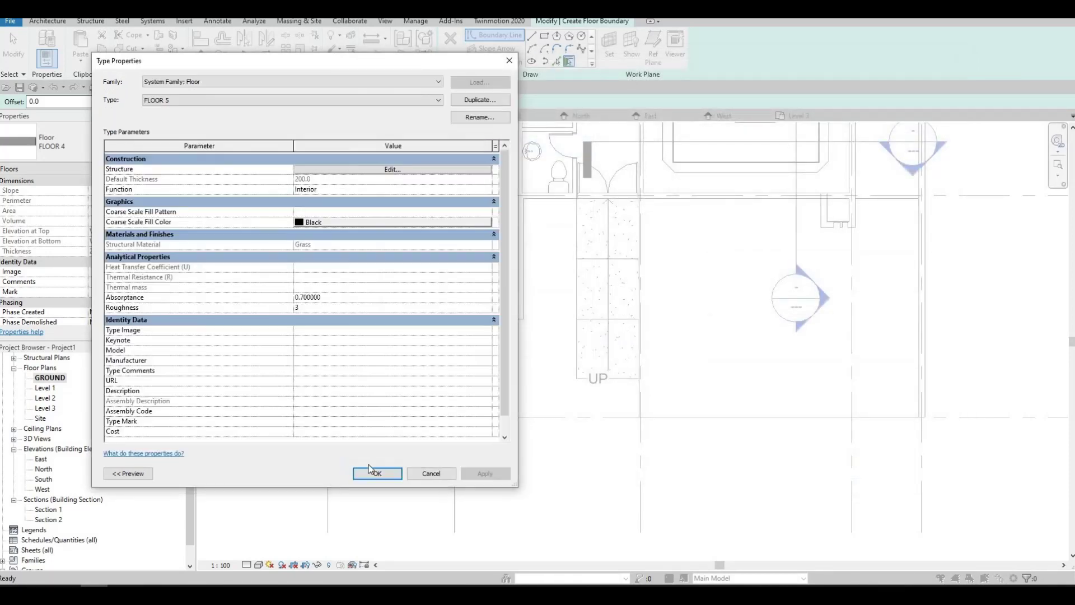
- Sketch a FLOOR 5 rectangle from the wall corner to the grid line
{"action": "left_click", "coordinate": [376, 474]}
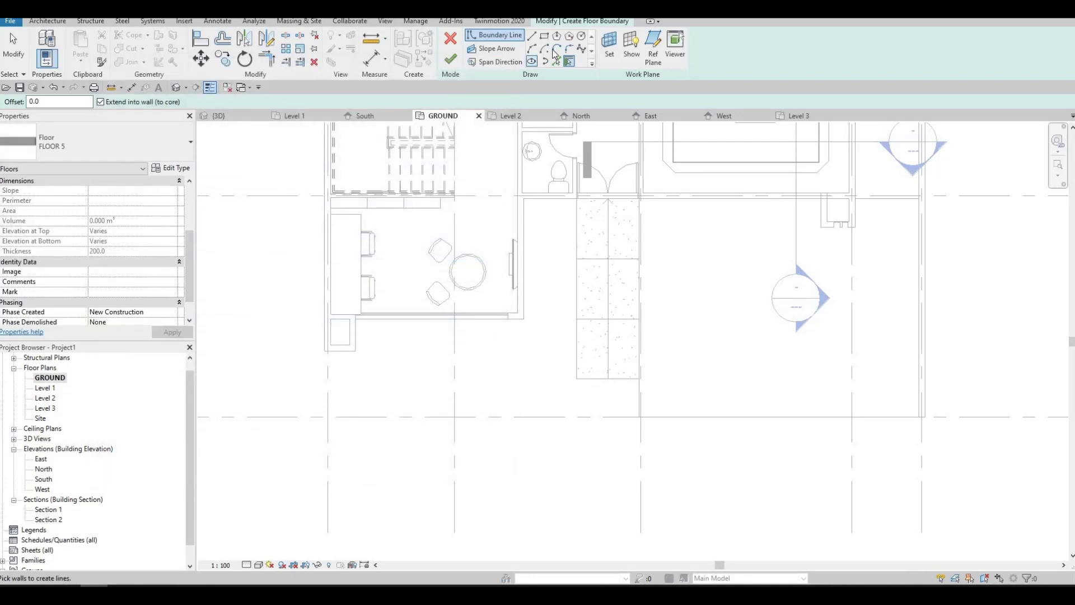
{"action": "left_click", "coordinate": [544, 36]}
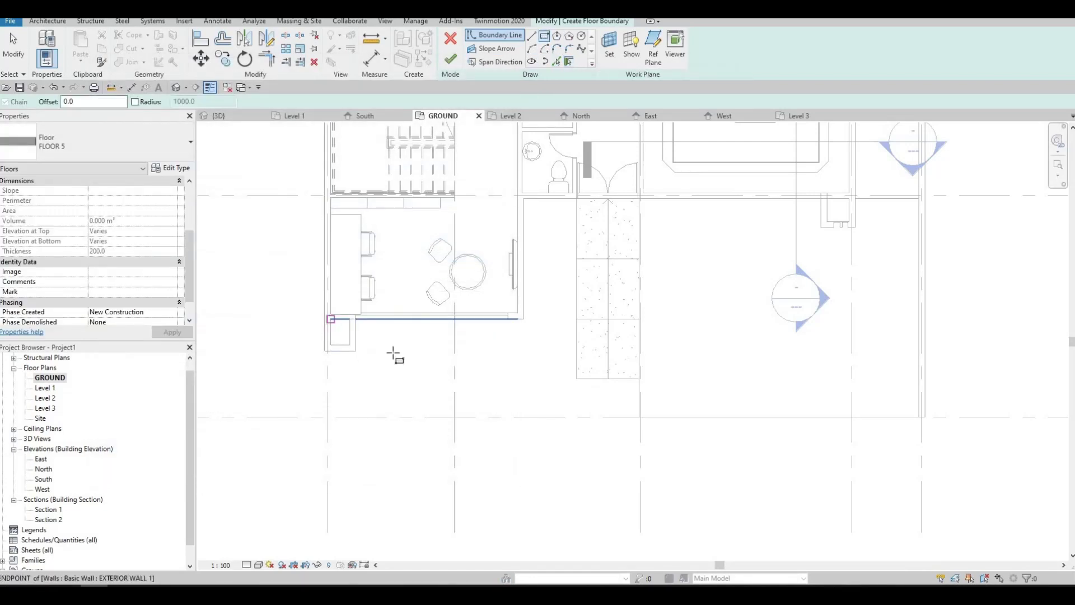
{"action": "left_click", "coordinate": [330, 318]}
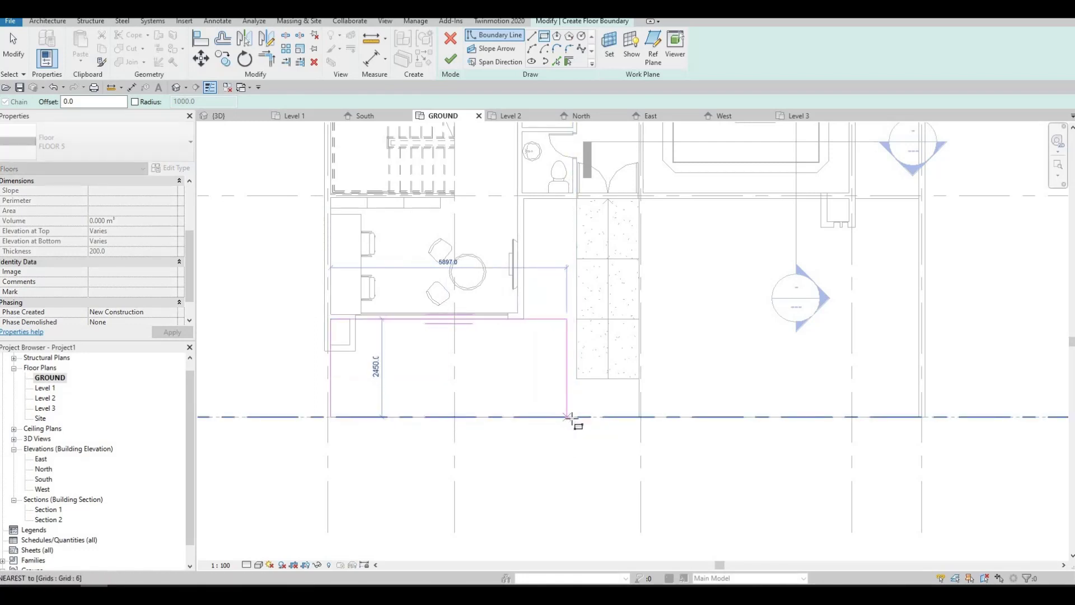
{"action": "left_click", "coordinate": [572, 418]}
{"action": "key", "text": "Escape"}
{"action": "key", "text": "Escape"}
{"action": "key", "text": "Escape"}
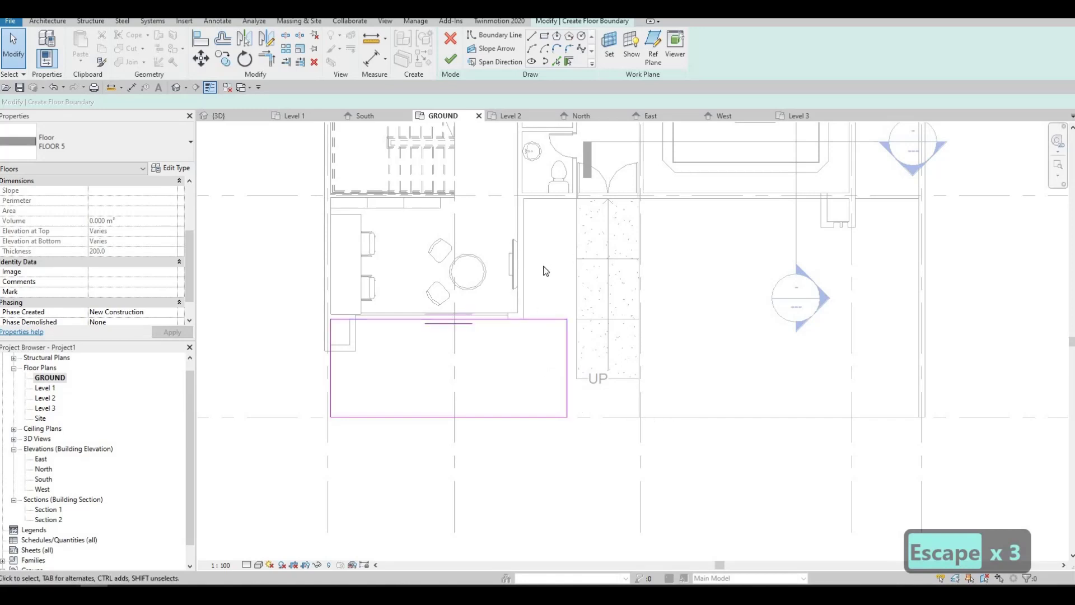
- Pick the top wall edge and the stair-side edge as boundary lines
{"action": "key", "text": "a"}
{"action": "key", "text": "Escape"}
{"action": "key", "text": "Escape"}
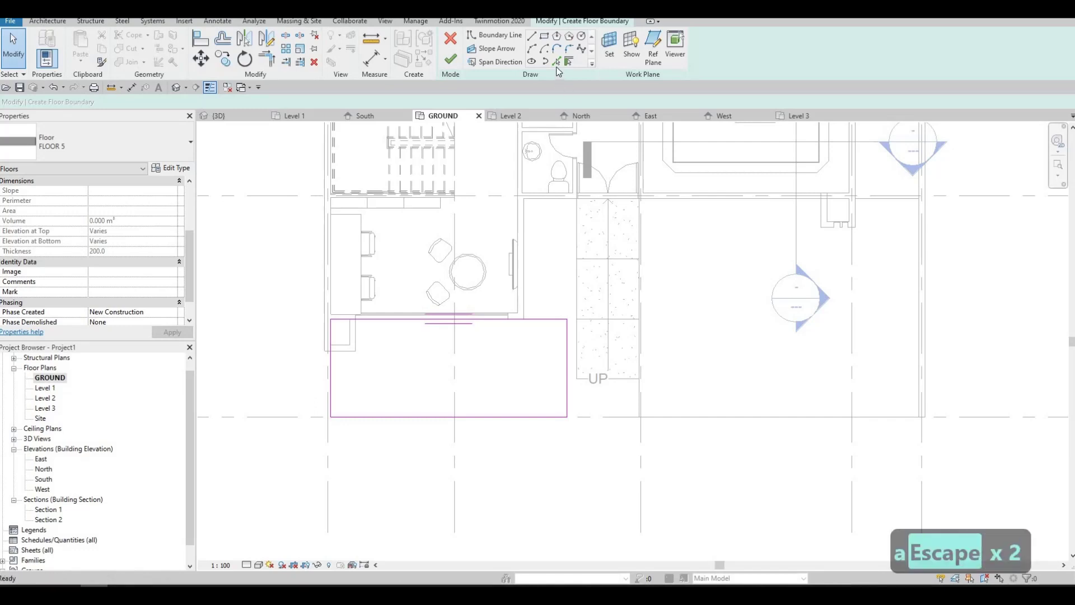
{"action": "key", "text": "Return"}
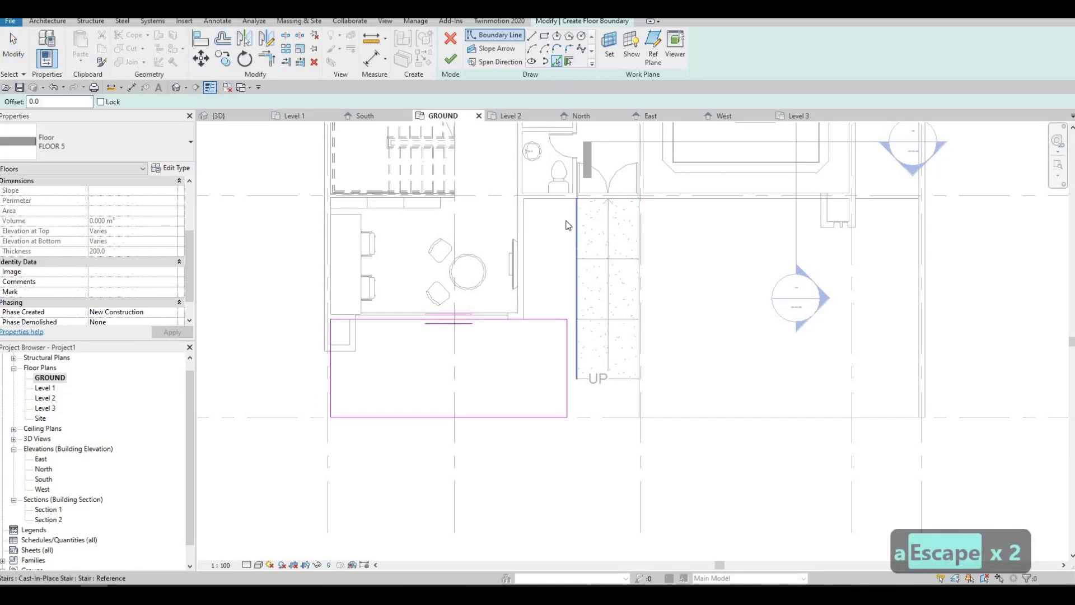
{"action": "left_click", "coordinate": [525, 237]}
{"action": "left_click", "coordinate": [526, 278]}
{"action": "key", "text": "Escape"}
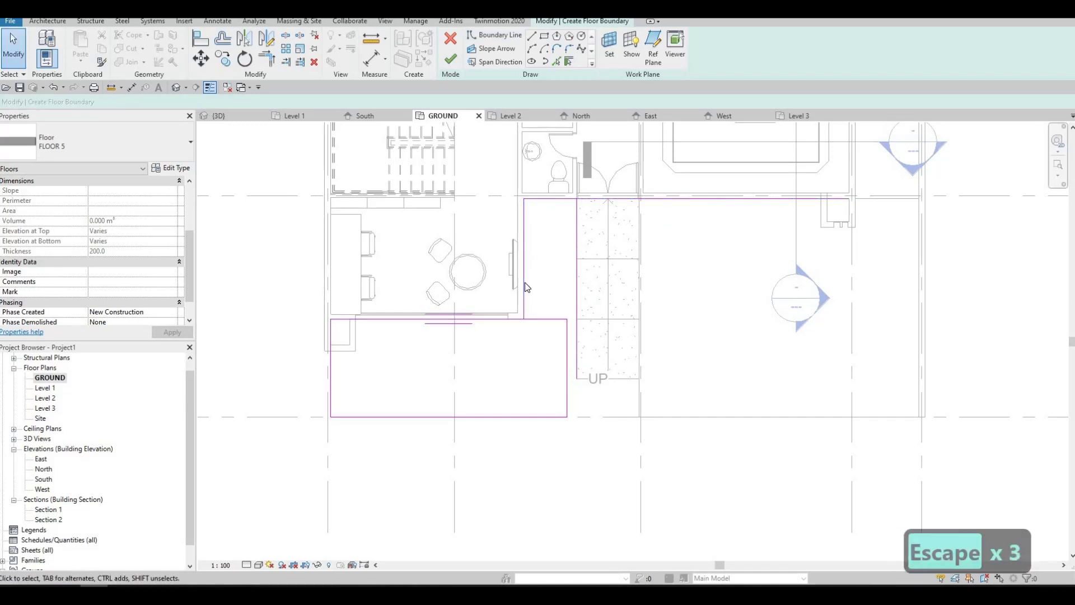
- Trim the boundary lines into clean corners forming the L-shape (TR)
{"action": "key", "text": "t"}
{"action": "key", "text": "r"}
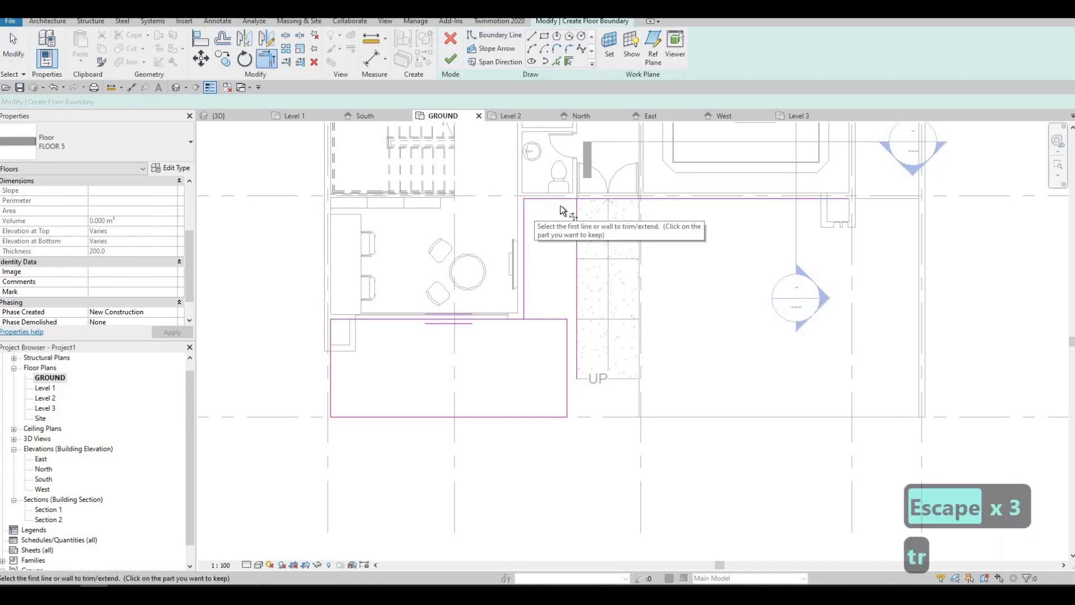
{"action": "left_click", "coordinate": [570, 210]}
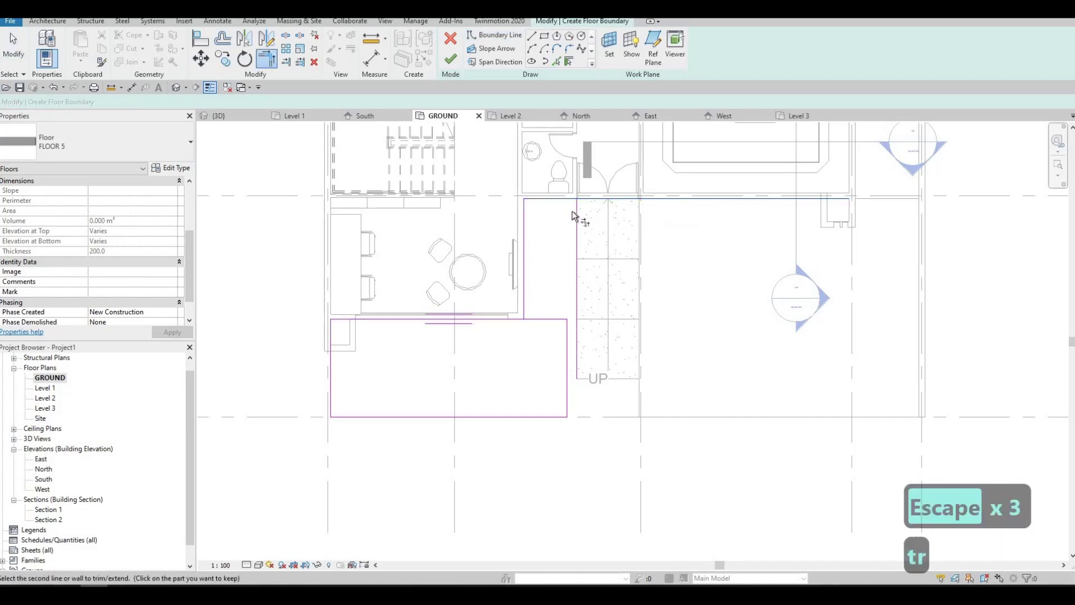
{"action": "left_click", "coordinate": [579, 369]}
{"action": "left_click", "coordinate": [558, 418]}
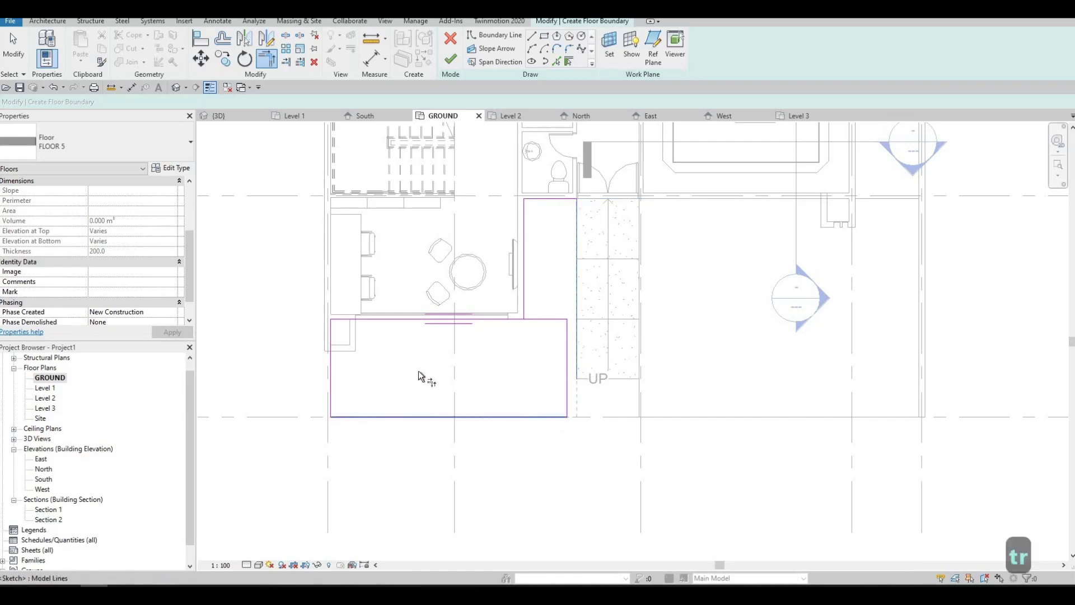
{"action": "left_click", "coordinate": [344, 320]}
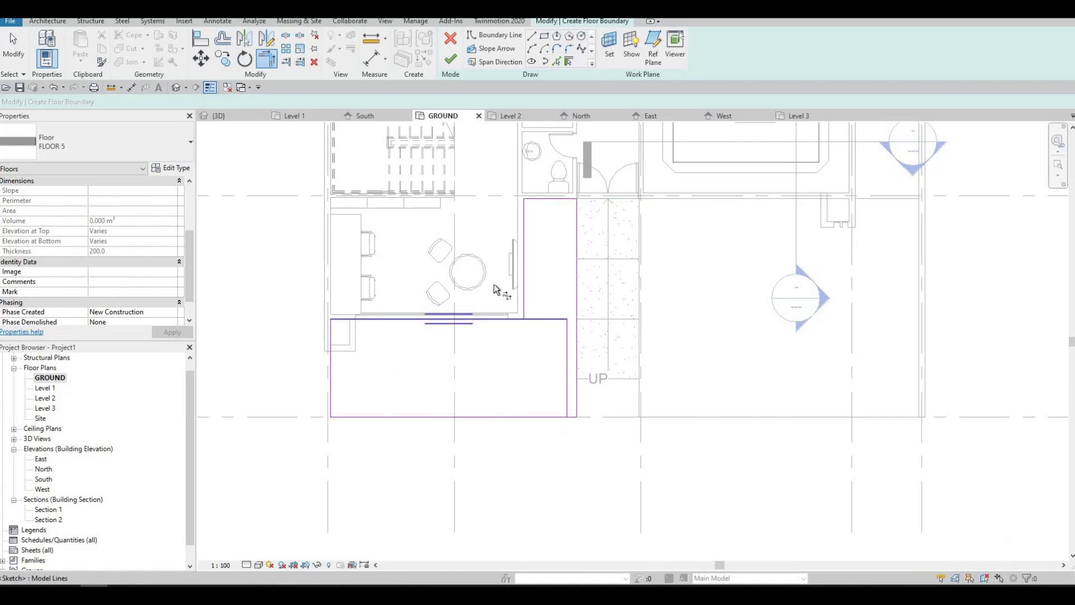
{"action": "left_click", "coordinate": [503, 324]}
{"action": "key", "text": "Escape"}
{"action": "key", "text": "Escape"}
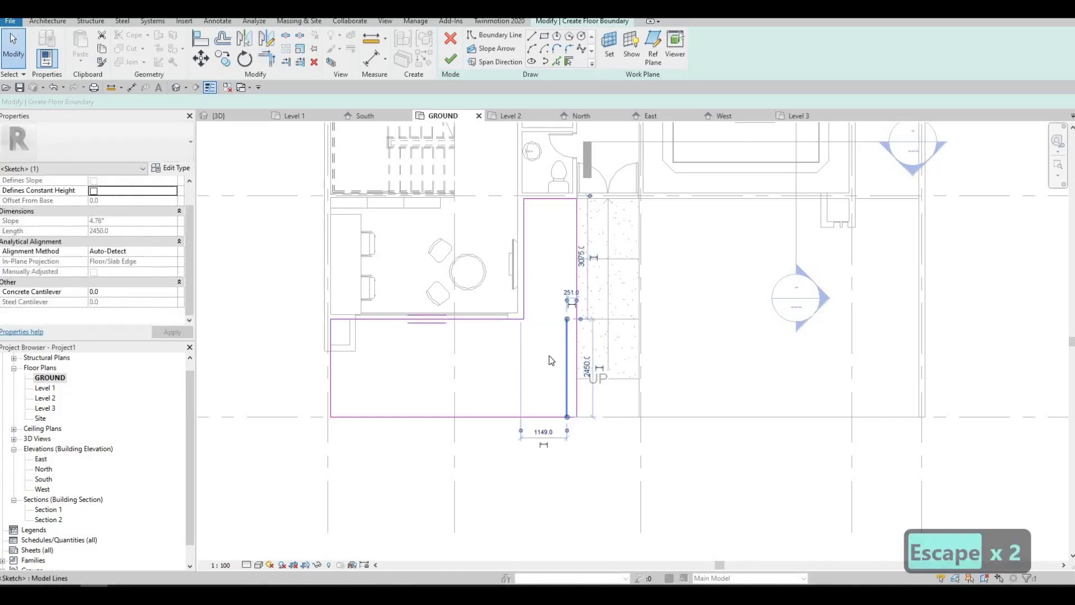
- Delete the extra vertical boundary line
{"action": "key", "text": "Delete"}
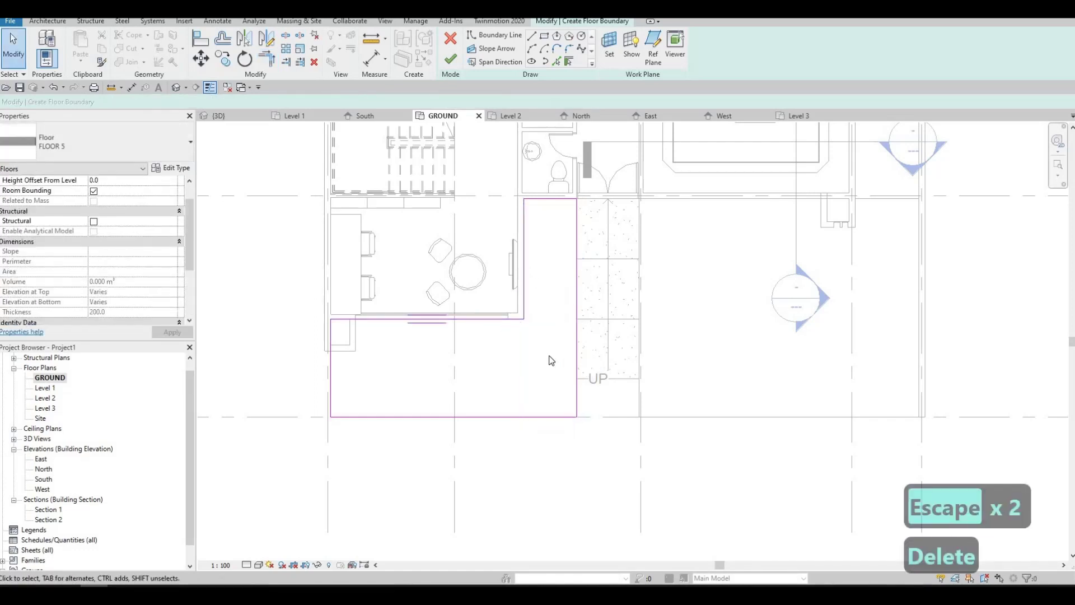
{"action": "key", "text": "Escape"}
{"action": "key", "text": "Escape"}
{"action": "scroll", "coordinate": [317, 384], "scroll_direction": "up", "scroll_amount": 1}
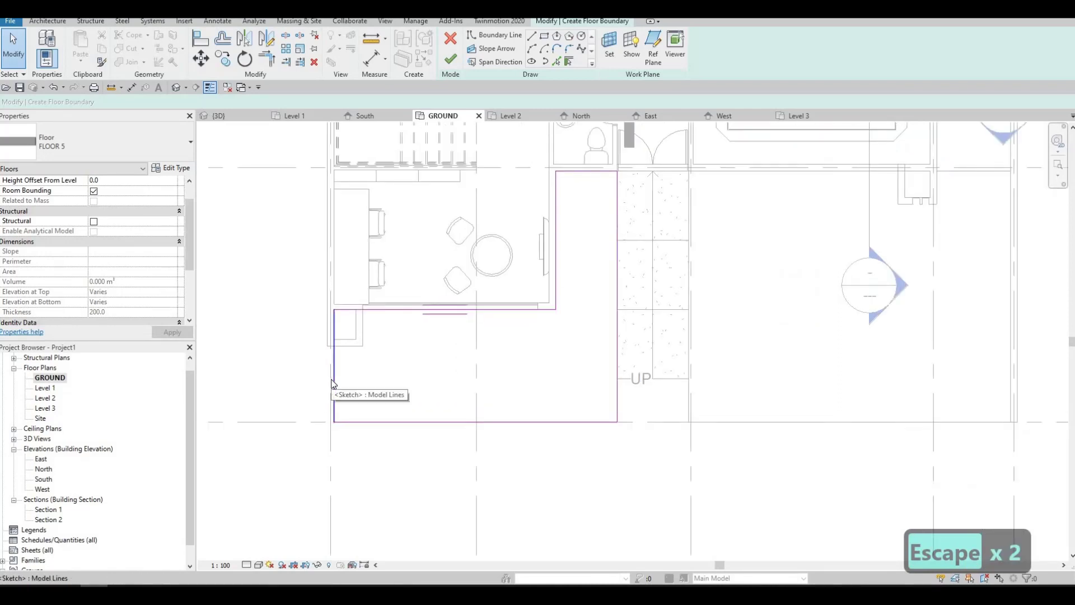
{"action": "key", "text": "a"}
{"action": "key", "text": "Escape"}
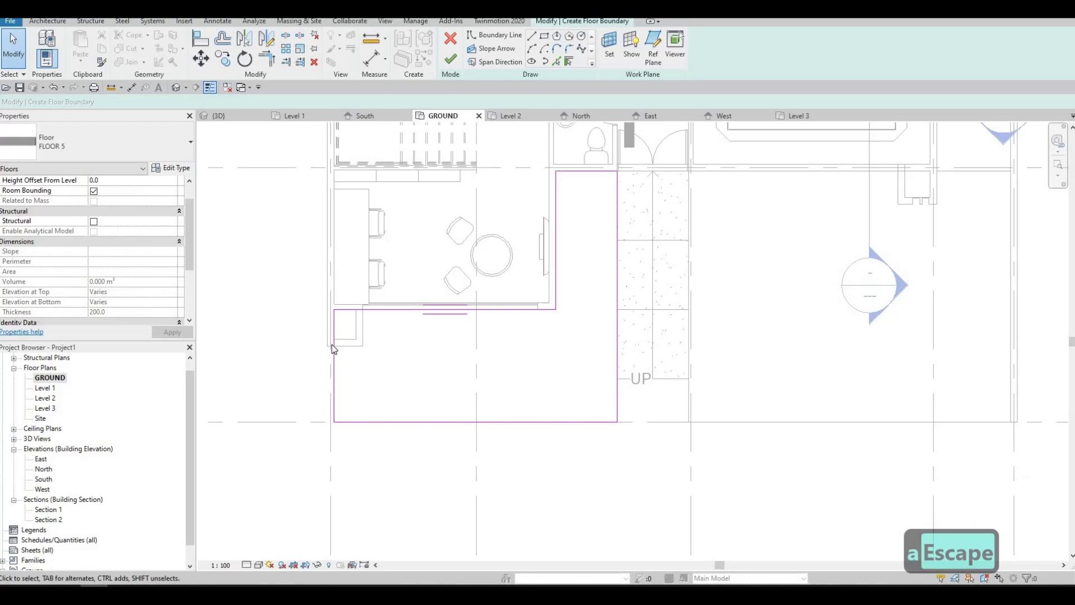
{"action": "scroll", "coordinate": [333, 351], "scroll_direction": "up", "scroll_amount": 1}
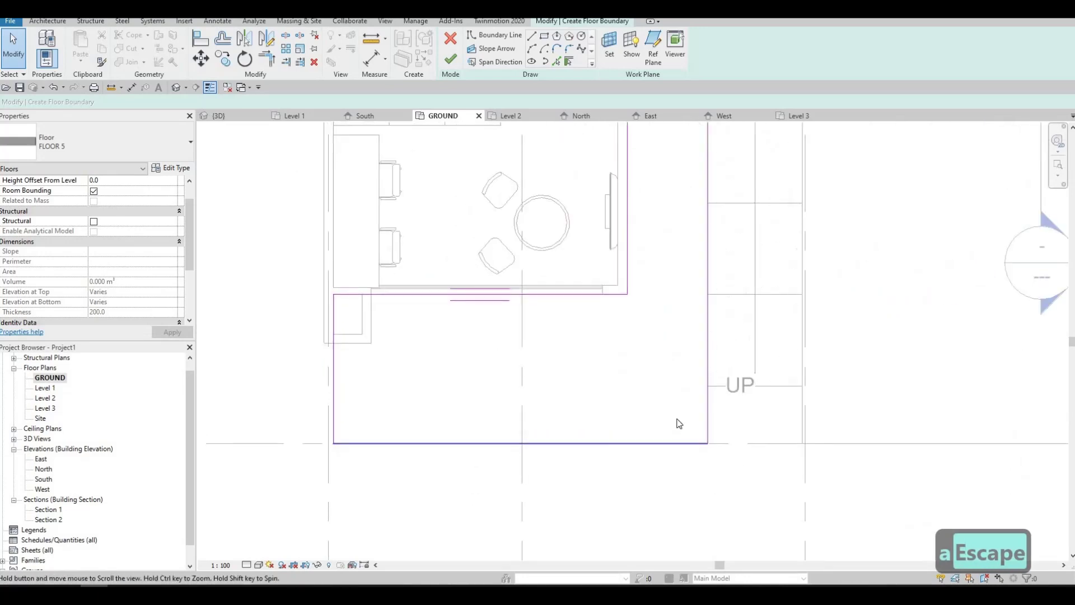
{"action": "scroll", "coordinate": [671, 424], "scroll_direction": "down", "scroll_amount": 1, "text": "ctrl"}
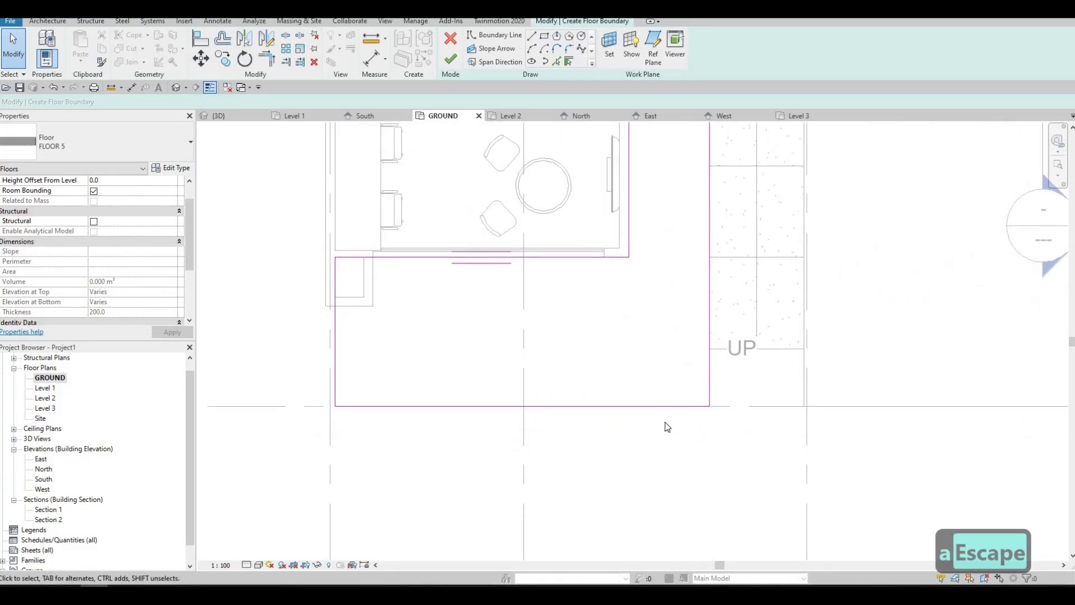
- Finish the floor sketch and select the large floor east of the stair
{"action": "left_click", "coordinate": [451, 61]}
{"action": "key", "text": "Escape"}
{"action": "key", "text": "Escape"}
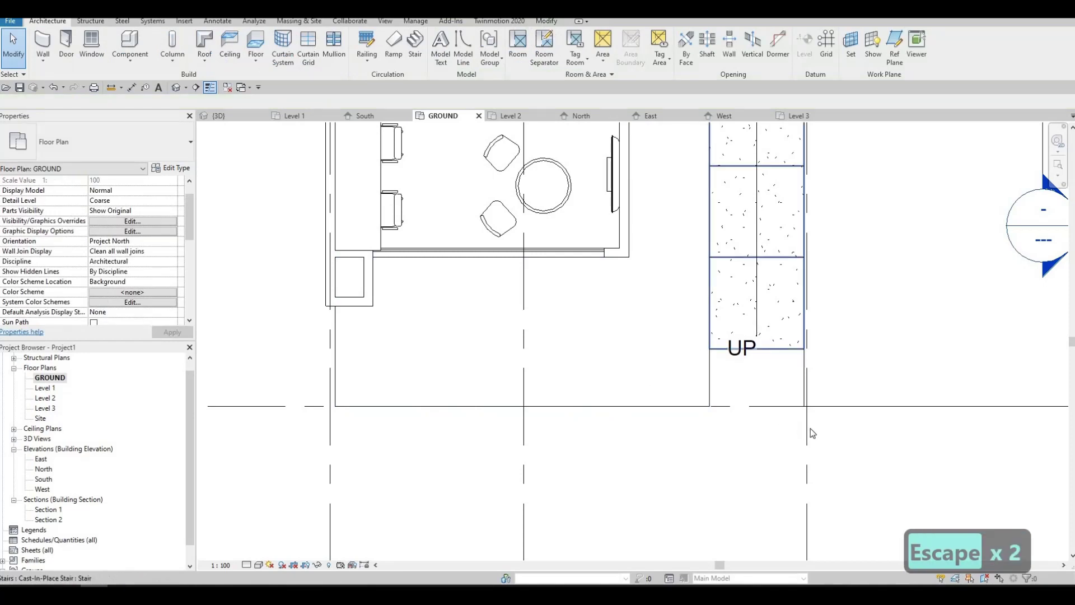
{"action": "middle_click_drag", "start_coordinate": [810, 433], "coordinate": [743, 444]}
{"action": "left_click", "coordinate": [787, 416]}
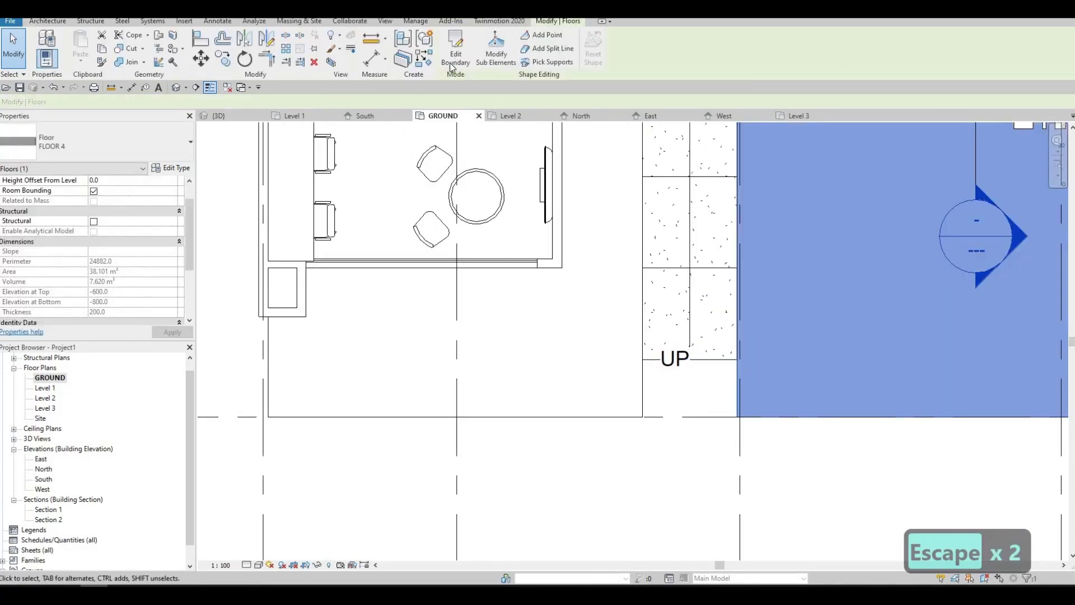
- Add a boundary edge at the stair's foot and delete the extra vertical segment
{"action": "left_click", "coordinate": [451, 60]}
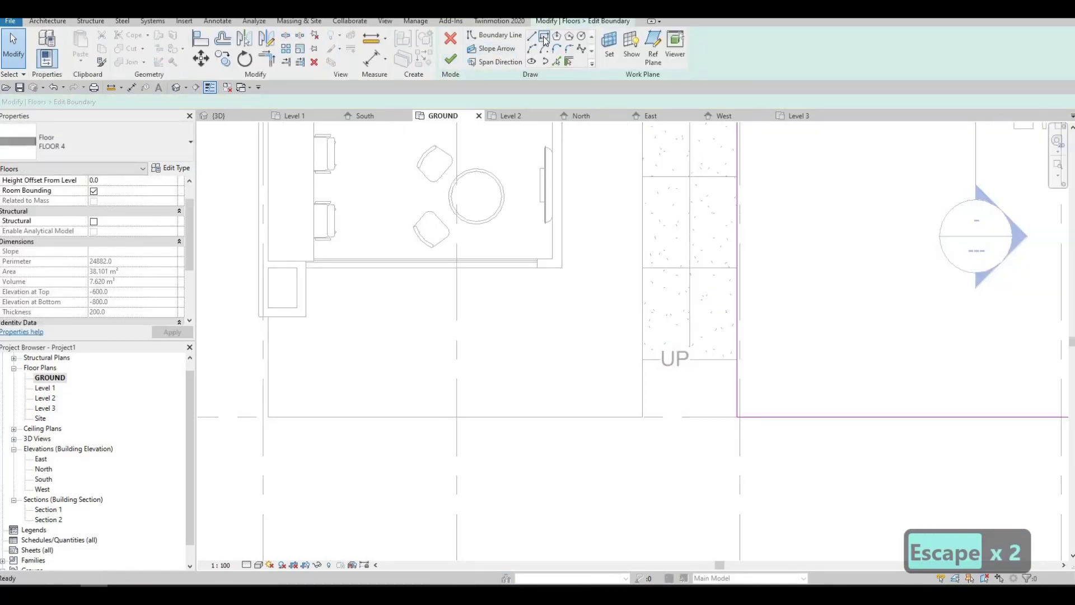
{"action": "left_click", "coordinate": [531, 35]}
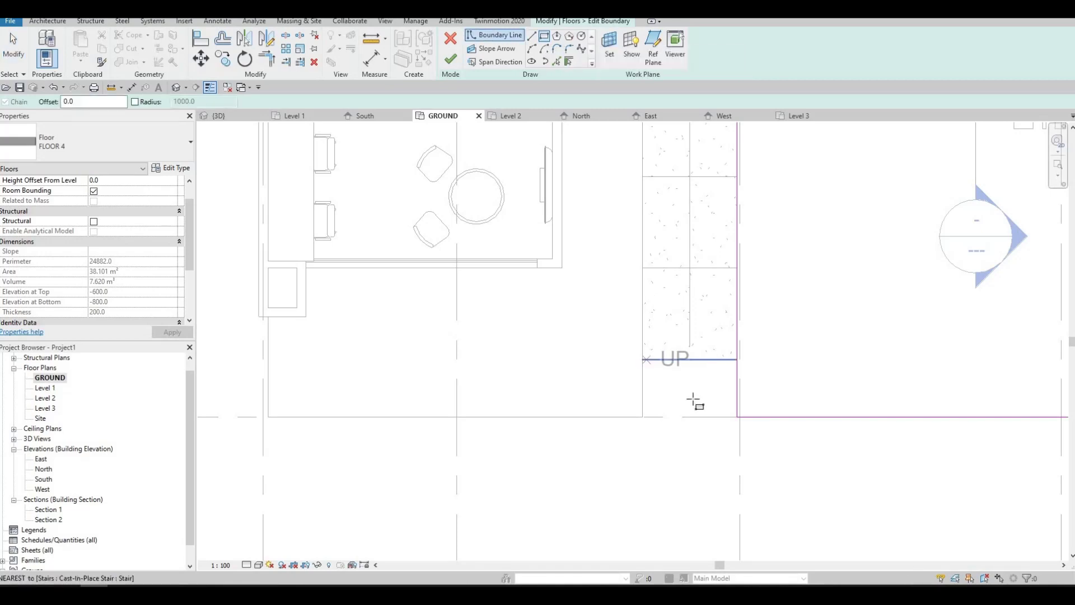
{"action": "left_click", "coordinate": [736, 416]}
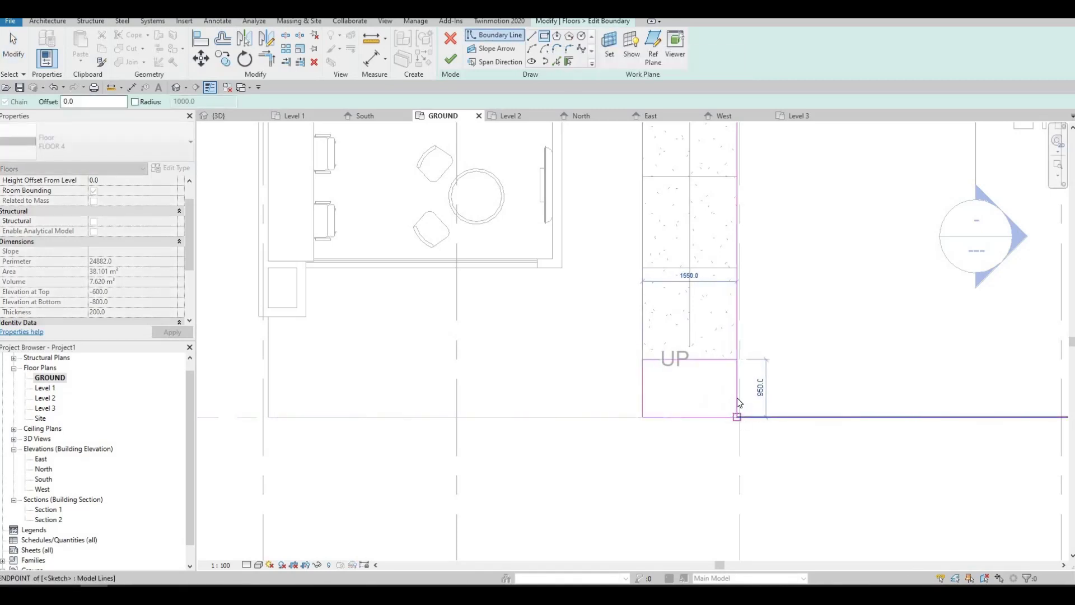
{"action": "key", "text": "Escape"}
{"action": "key", "text": "Escape"}
{"action": "key", "text": "Escape"}
{"action": "left_click", "coordinate": [736, 395]}
{"action": "key", "text": "Delete"}
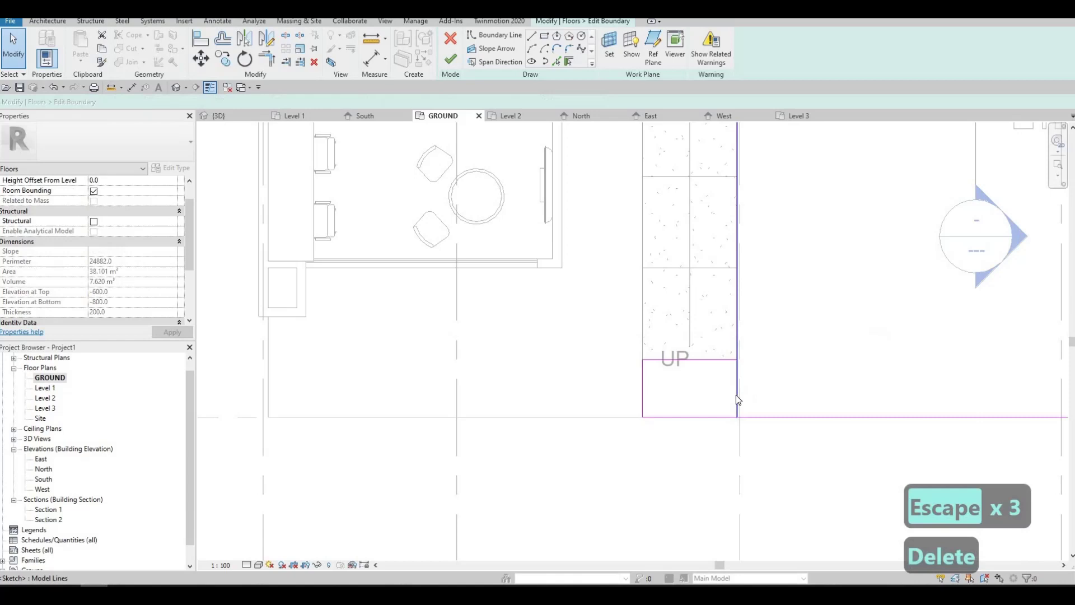
- Trim the boundary lines to a corner around the stair foot with TR, and finish editing
{"action": "key", "text": "y"}
{"action": "key", "text": "t"}
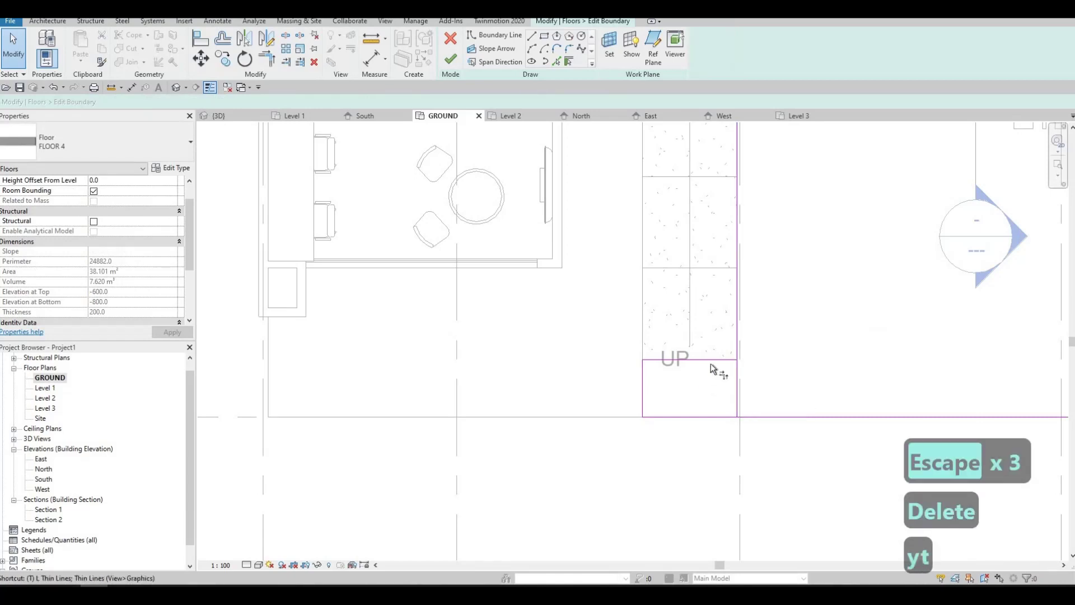
{"action": "key", "text": "r"}
{"action": "left_click", "coordinate": [737, 334]}
{"action": "left_click", "coordinate": [689, 359]}
{"action": "key", "text": "Escape"}
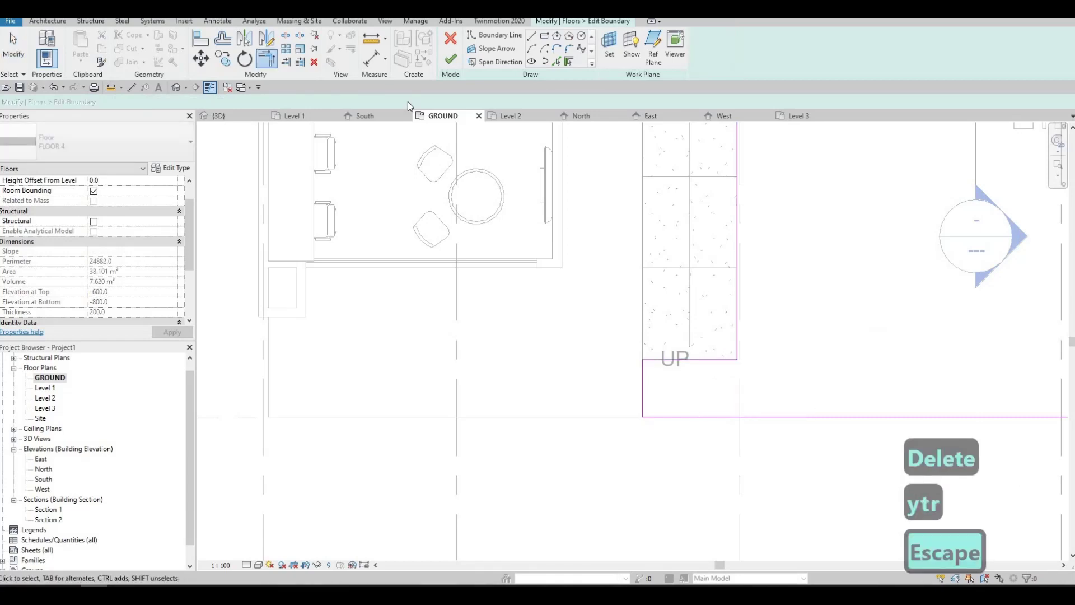
{"action": "left_click", "coordinate": [450, 60]}
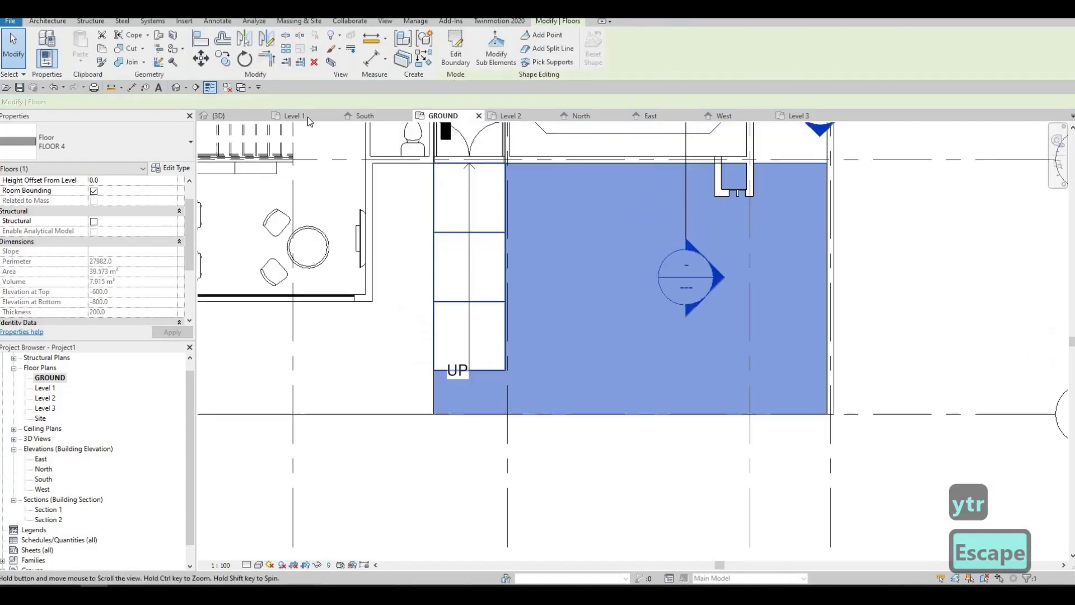
{"action": "key", "text": "Escape"}
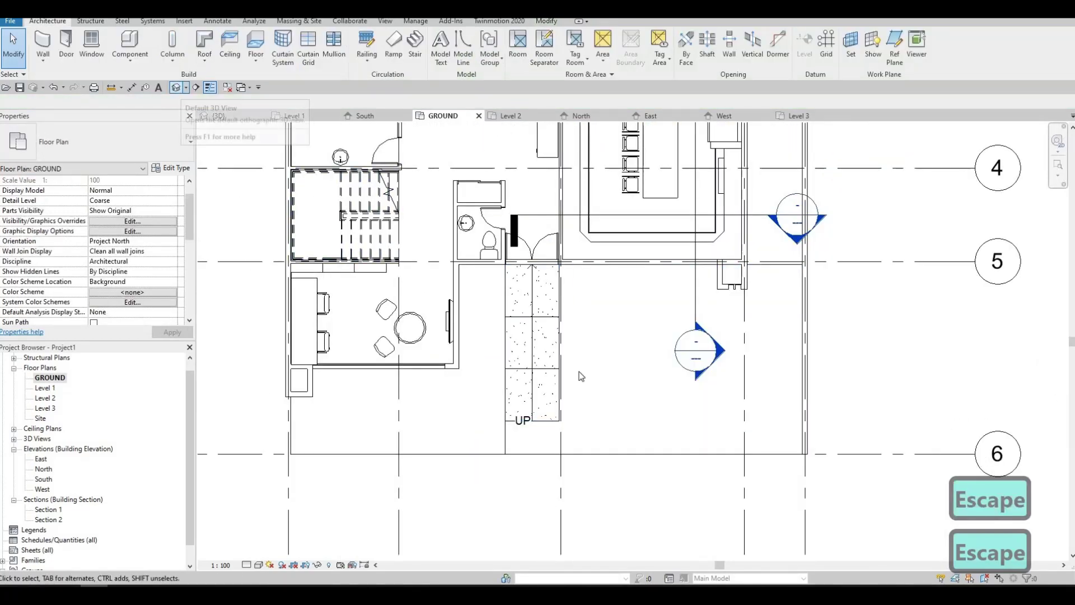
{"action": "mouse_move", "coordinate": [648, 437]}
{"action": "middle_mouse_down", "text": "shift"}
{"action": "mouse_move", "coordinate": [615, 437]}
{"action": "mouse_move", "coordinate": [694, 417]}
{"action": "mouse_move", "coordinate": [331, 431]}
{"action": "mouse_move", "coordinate": [416, 367]}
{"action": "mouse_move", "coordinate": [449, 300]}
{"action": "mouse_move", "coordinate": [441, 267]}
{"action": "middle_mouse_up", "text": "shift"}
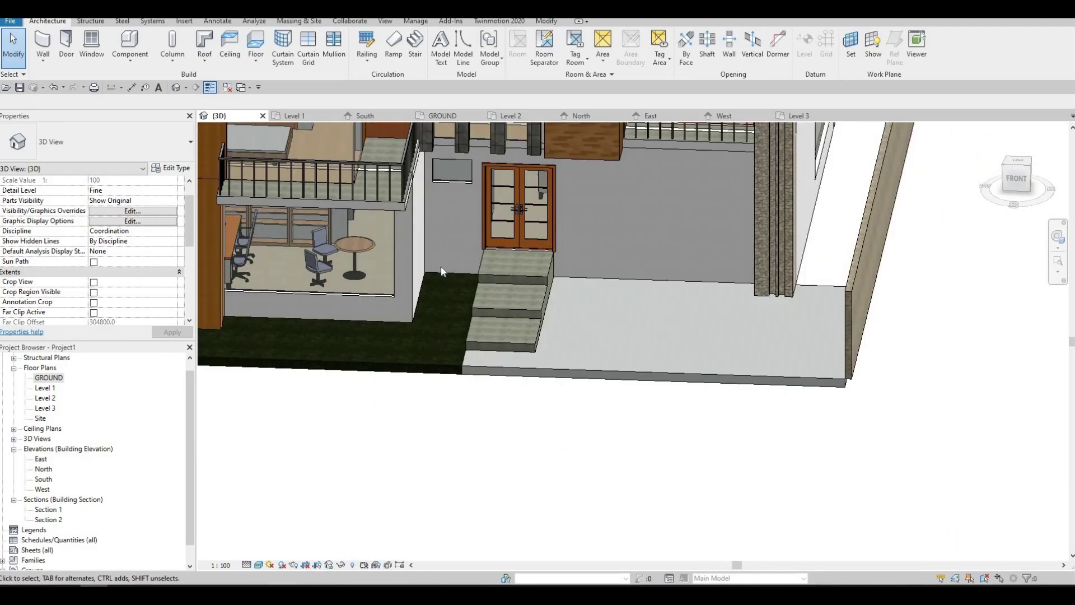
{"action": "scroll", "coordinate": [454, 321], "scroll_direction": "down", "scroll_amount": 1}
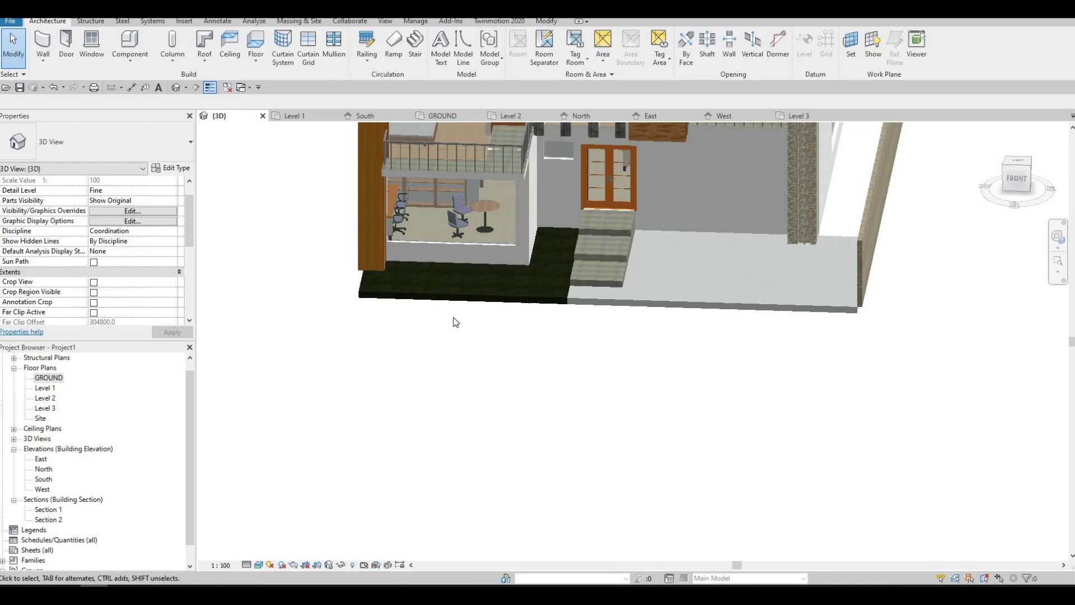
{"action": "middle_click_drag", "start_coordinate": [454, 322], "coordinate": [471, 337], "text": "shift"}
{"action": "middle_click_drag", "start_coordinate": [778, 344], "coordinate": [851, 351], "text": "shift"}
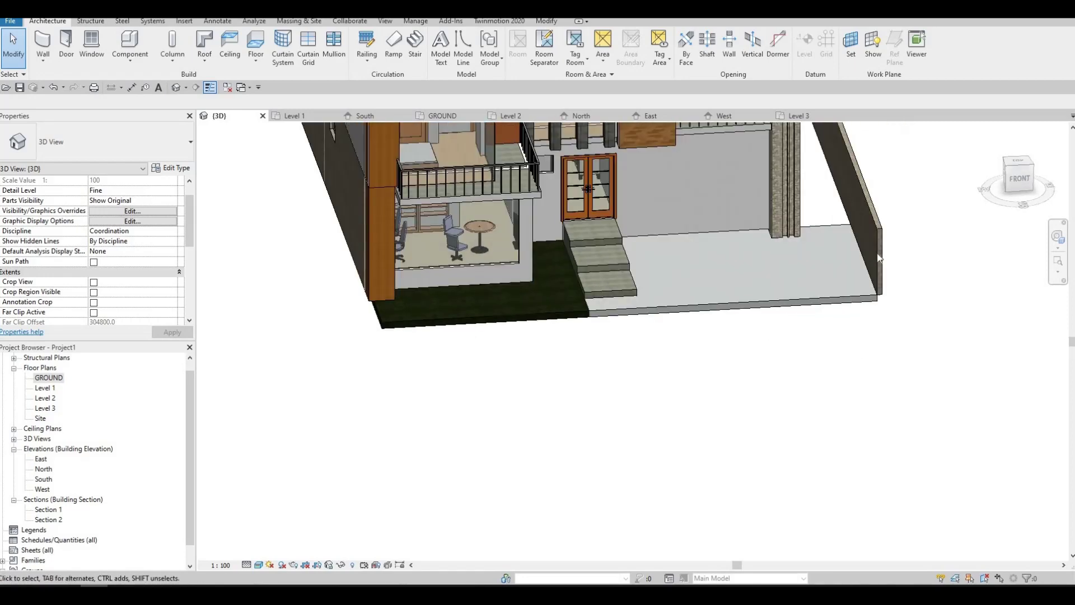
{"action": "middle_click_drag", "start_coordinate": [880, 258], "coordinate": [851, 262], "text": "shift"}
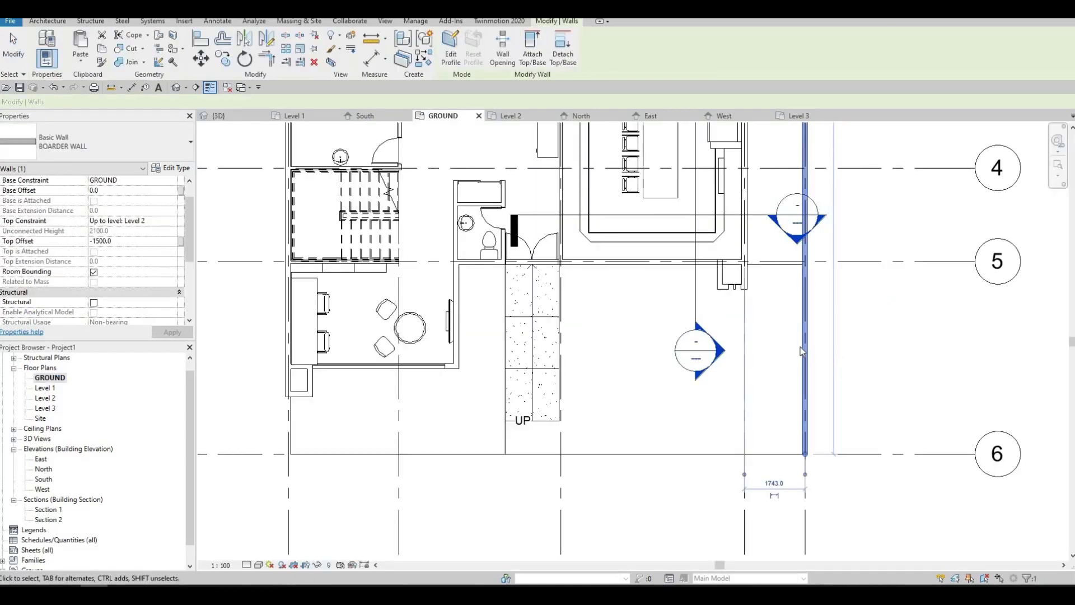
{"action": "key", "text": "Escape"}
{"action": "key", "text": "Escape"}
{"action": "left_click", "coordinate": [803, 349]}
{"action": "key", "text": "c"}
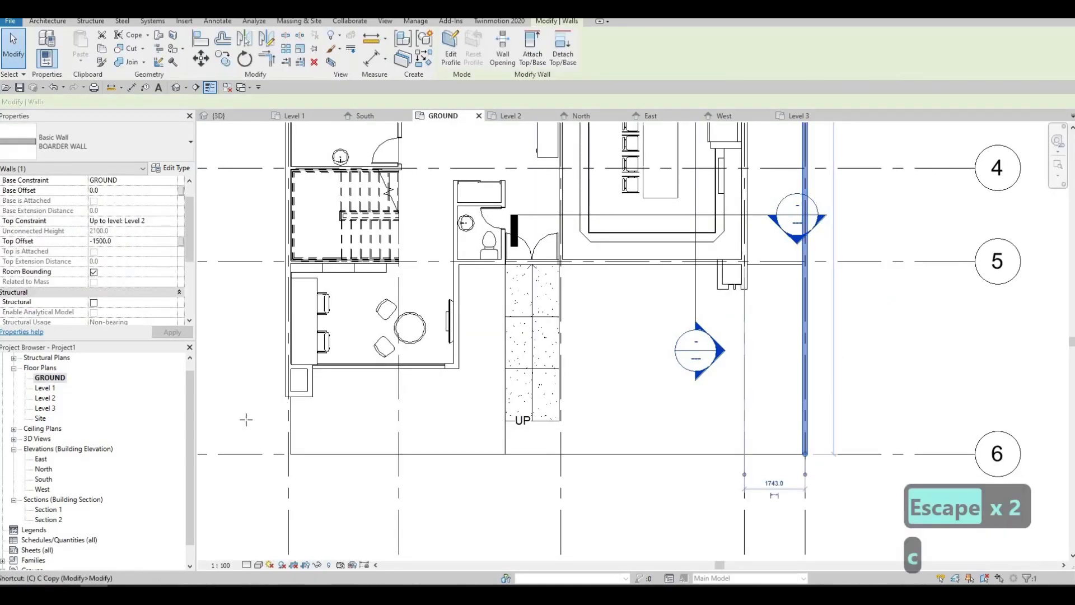
{"action": "key", "text": "s"}
{"action": "scroll", "coordinate": [292, 458], "scroll_direction": "up", "scroll_amount": 2}
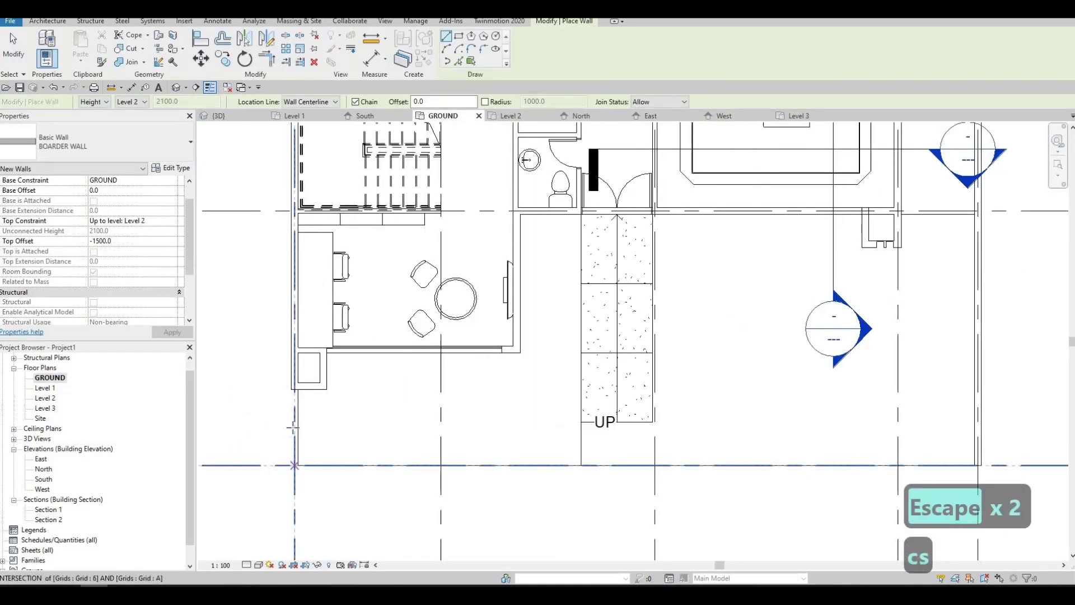
{"action": "left_click", "coordinate": [294, 464]}
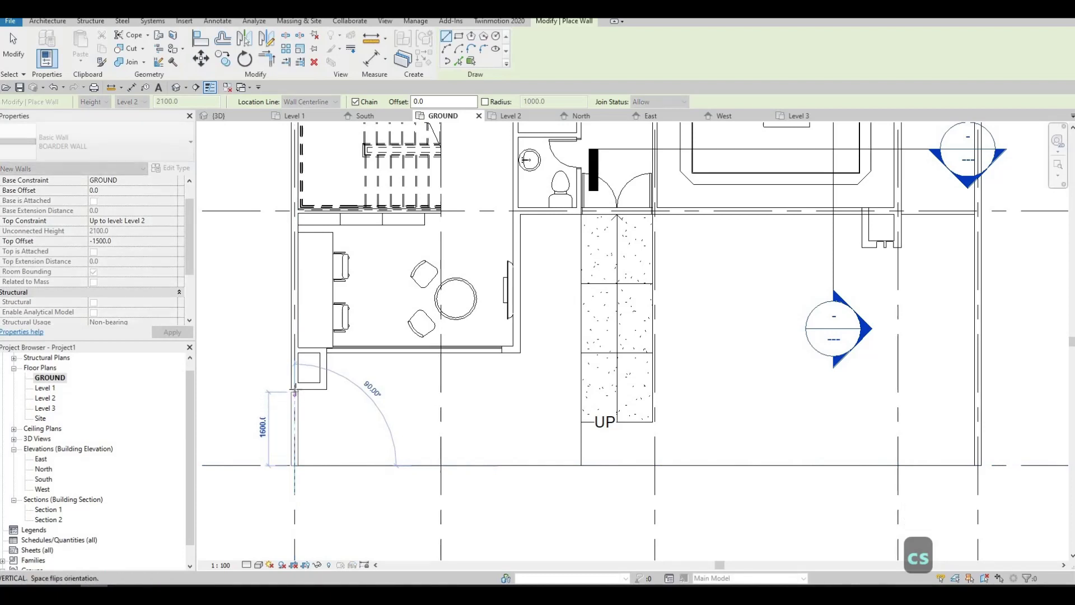
{"action": "key", "text": "Escape"}
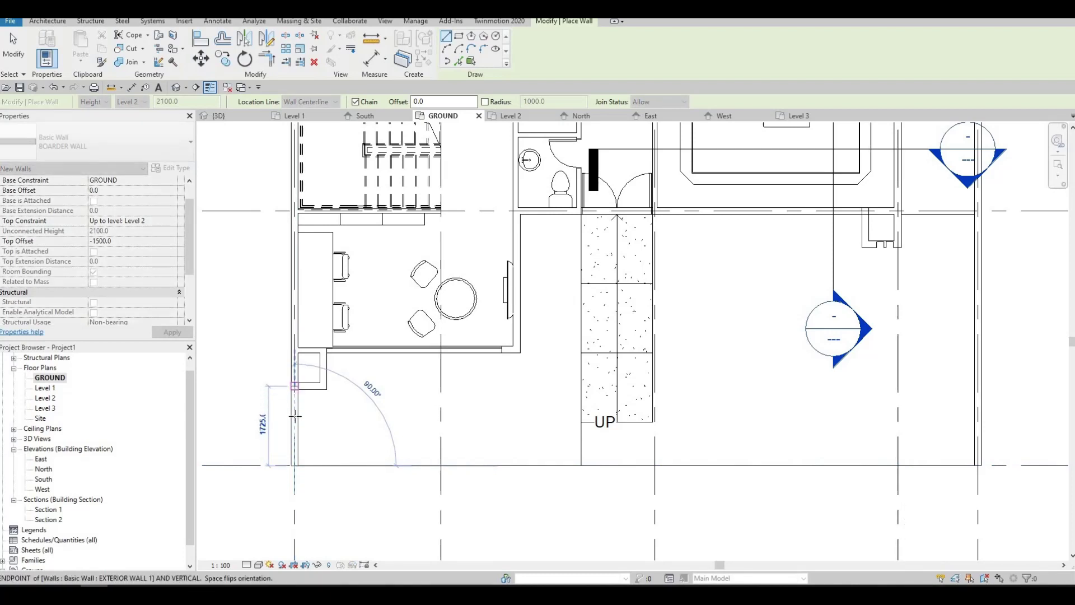
{"action": "key", "text": "Escape"}
{"action": "key", "text": "Escape"}
{"action": "left_click", "coordinate": [216, 115]}
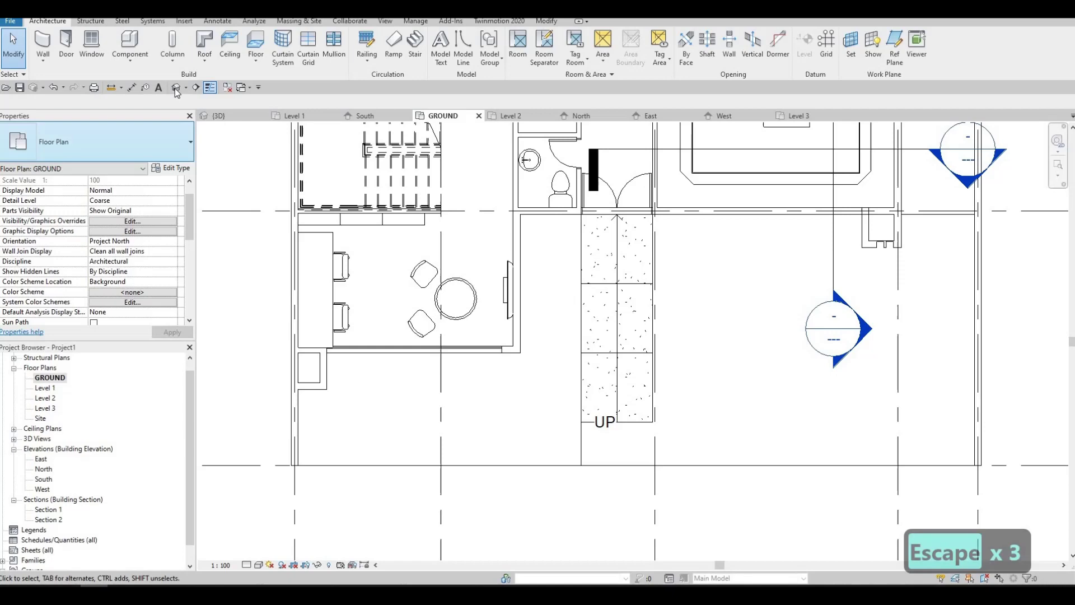
{"action": "middle_click_drag", "start_coordinate": [559, 414], "coordinate": [491, 422], "text": "shift"}
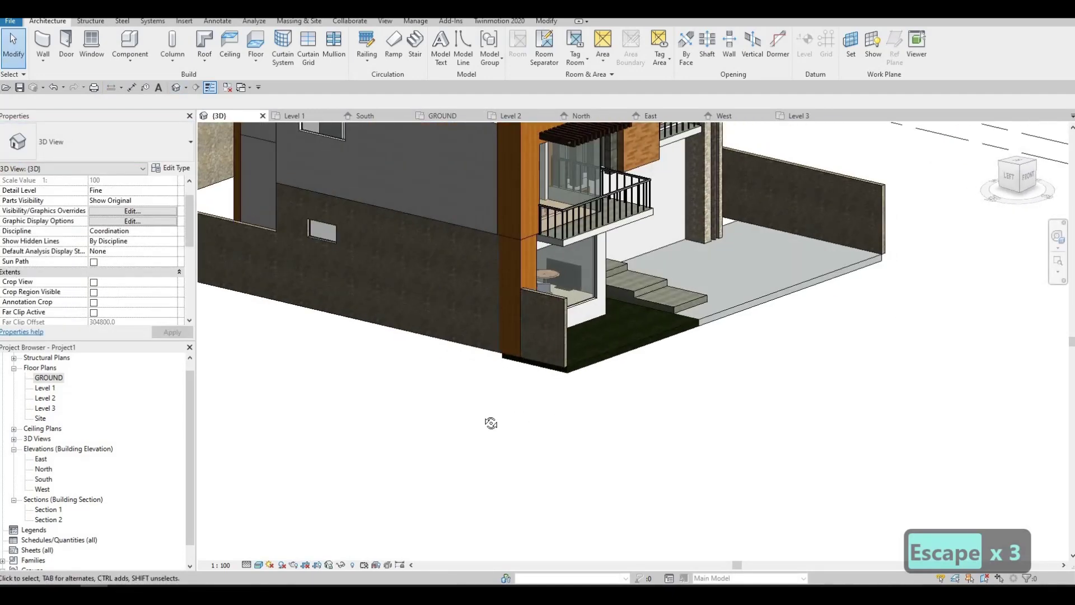
{"action": "mouse_move", "coordinate": [426, 408]}
{"action": "middle_mouse_down", "text": "shift"}
{"action": "mouse_move", "coordinate": [325, 389]}
{"action": "mouse_move", "coordinate": [357, 448]}
{"action": "mouse_move", "coordinate": [423, 415]}
{"action": "mouse_move", "coordinate": [480, 317]}
{"action": "mouse_move", "coordinate": [563, 413]}
{"action": "mouse_move", "coordinate": [512, 435]}
{"action": "middle_mouse_up", "text": "shift"}
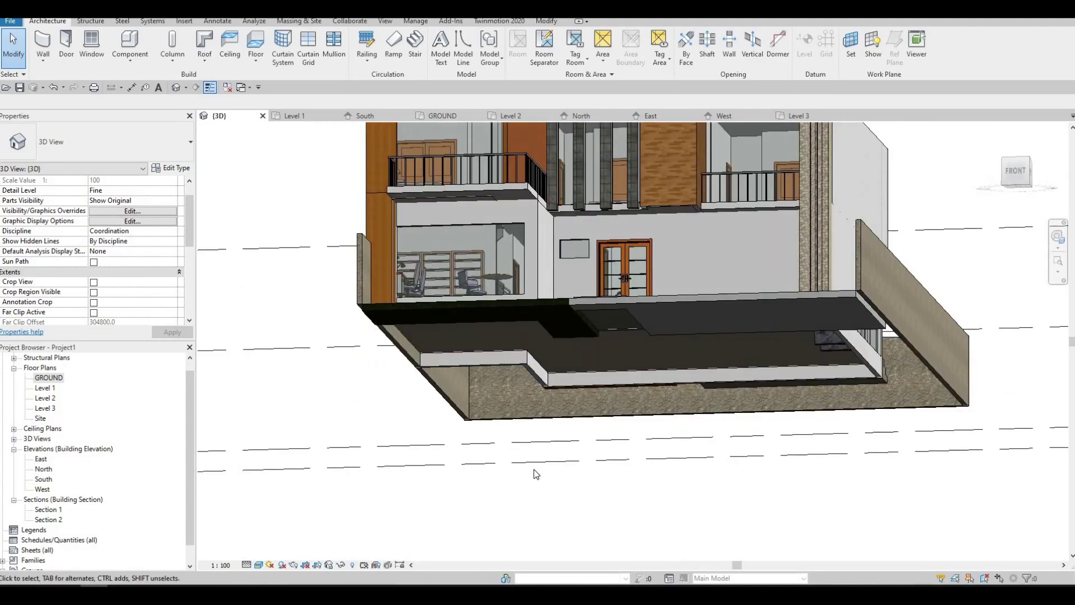
{"action": "mouse_move", "coordinate": [533, 469]}
{"action": "middle_mouse_down", "text": "shift"}
{"action": "mouse_move", "coordinate": [590, 525]}
{"action": "mouse_move", "coordinate": [583, 516]}
{"action": "mouse_move", "coordinate": [781, 512]}
{"action": "mouse_move", "coordinate": [835, 498]}
{"action": "mouse_move", "coordinate": [734, 543]}
{"action": "middle_mouse_up", "text": "shift"}
{"action": "mouse_move", "coordinate": [607, 502]}
{"action": "middle_mouse_down", "text": "shift"}
{"action": "mouse_move", "coordinate": [690, 442]}
{"action": "mouse_move", "coordinate": [652, 532]}
{"action": "mouse_move", "coordinate": [664, 377]}
{"action": "mouse_move", "coordinate": [619, 423]}
{"action": "mouse_move", "coordinate": [603, 393]}
{"action": "middle_mouse_up", "text": "shift"}
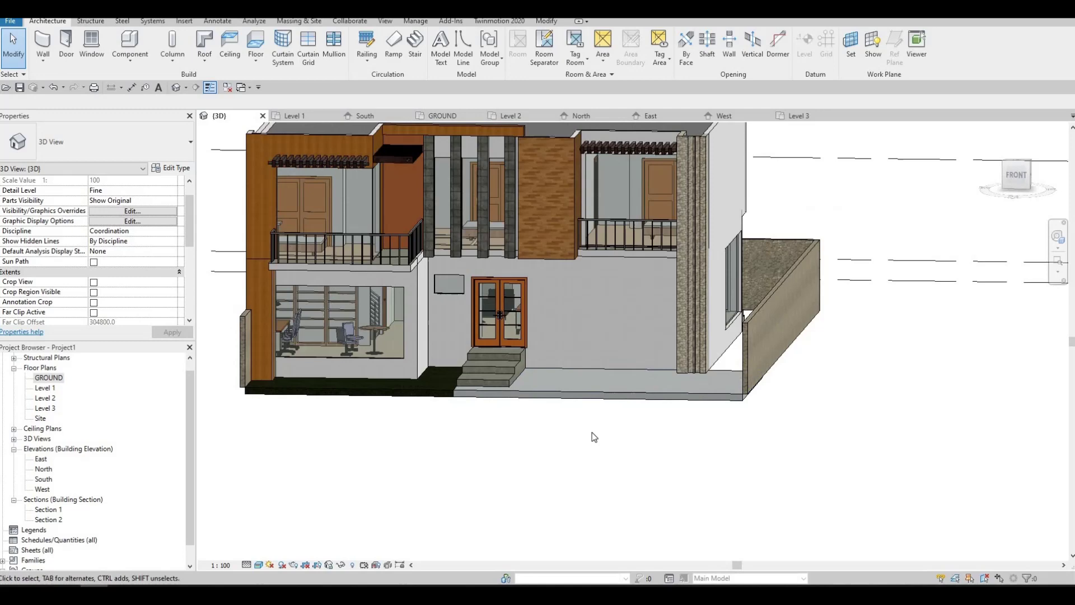
{"action": "middle_click_drag", "start_coordinate": [594, 436], "coordinate": [592, 494], "text": "shift"}
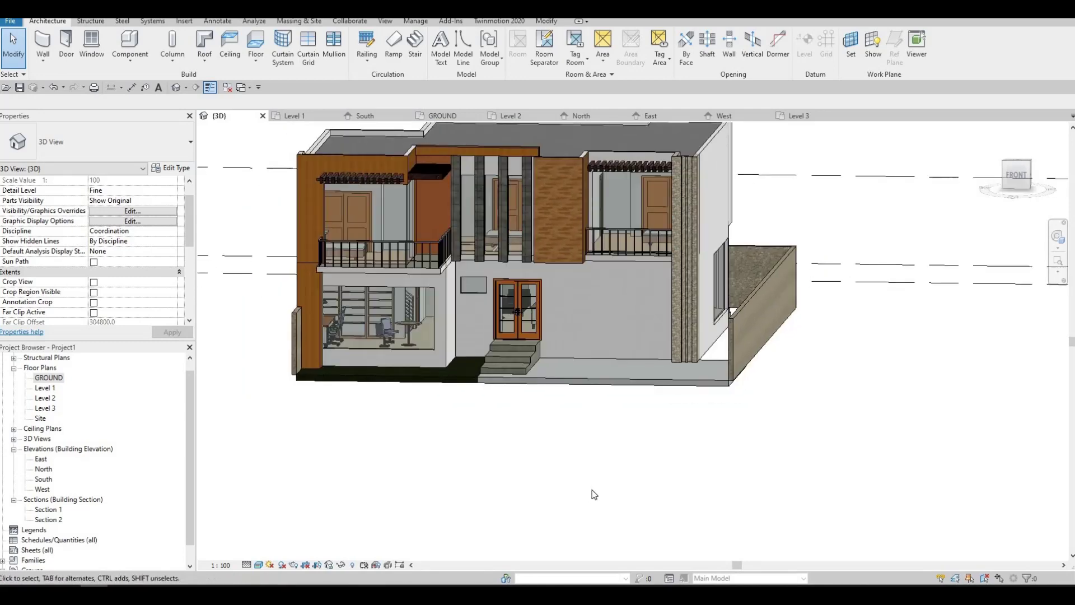
{"action": "middle_click_drag", "start_coordinate": [579, 438], "coordinate": [562, 449], "text": "shift"}
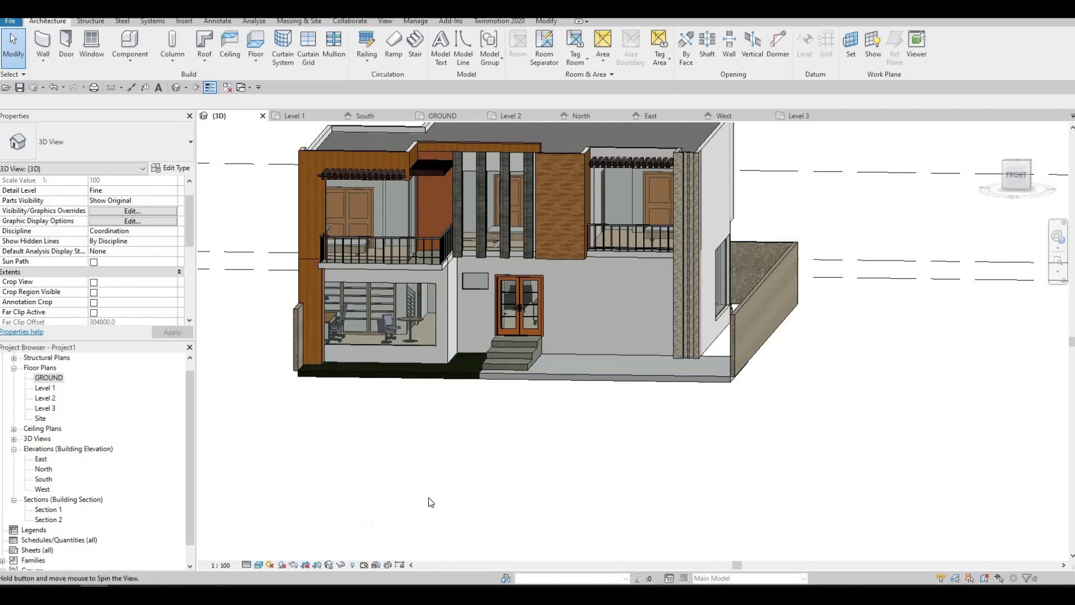
{"action": "middle_click_drag", "start_coordinate": [430, 502], "coordinate": [494, 495], "text": "shift"}
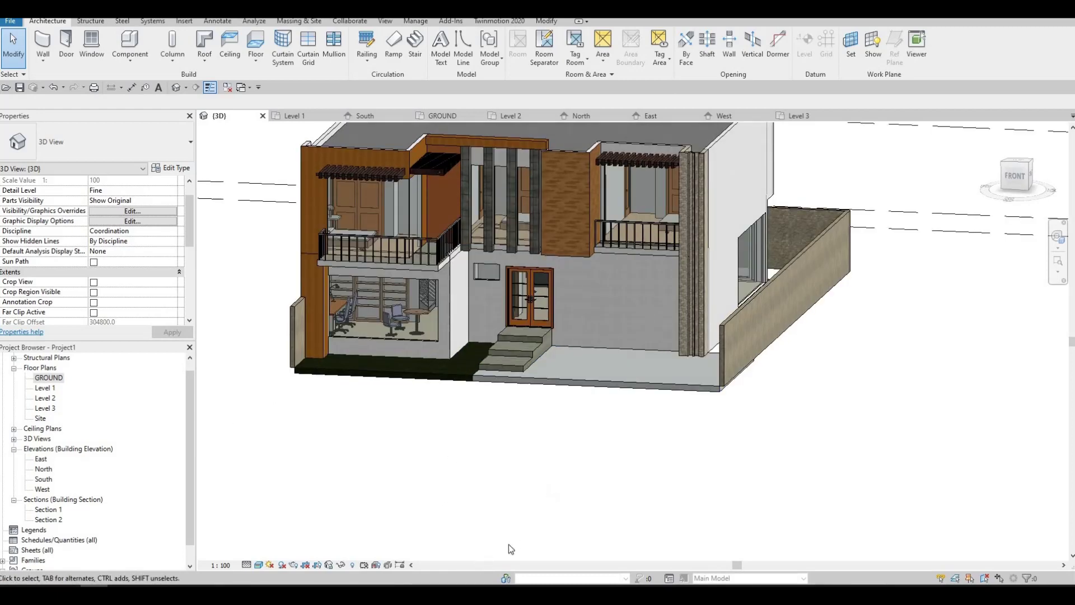
{"action": "mouse_move", "coordinate": [508, 545]}
{"action": "middle_mouse_down", "text": "shift"}
{"action": "mouse_move", "coordinate": [669, 428]}
{"action": "mouse_move", "coordinate": [592, 441]}
{"action": "middle_mouse_up", "text": "shift"}
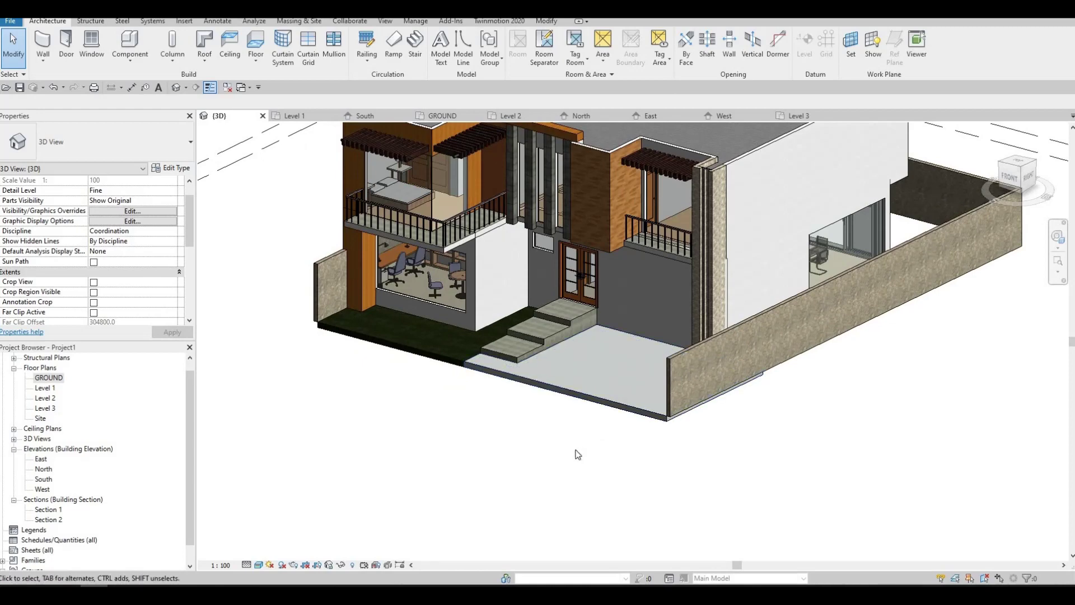
{"action": "middle_click_drag", "start_coordinate": [630, 470], "coordinate": [656, 430], "text": "shift"}
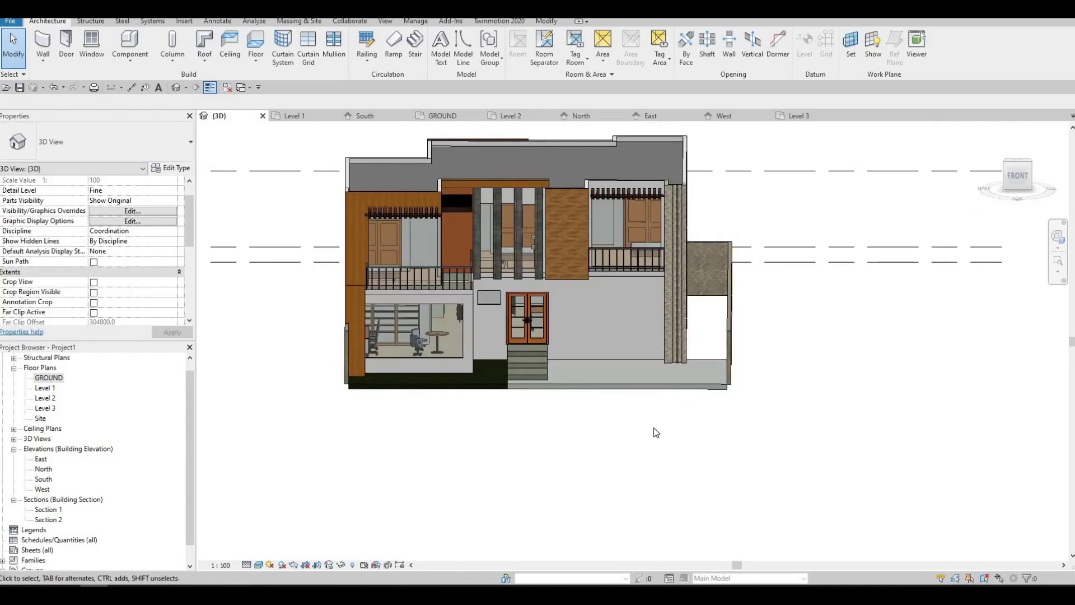
{"action": "mouse_move", "coordinate": [624, 435]}
{"action": "middle_mouse_down", "text": "shift"}
{"action": "mouse_move", "coordinate": [643, 430]}
{"action": "mouse_move", "coordinate": [684, 480]}
{"action": "mouse_move", "coordinate": [503, 465]}
{"action": "mouse_move", "coordinate": [533, 500]}
{"action": "mouse_move", "coordinate": [132, 510]}
{"action": "mouse_move", "coordinate": [76, 454]}
{"action": "middle_mouse_up", "text": "shift"}
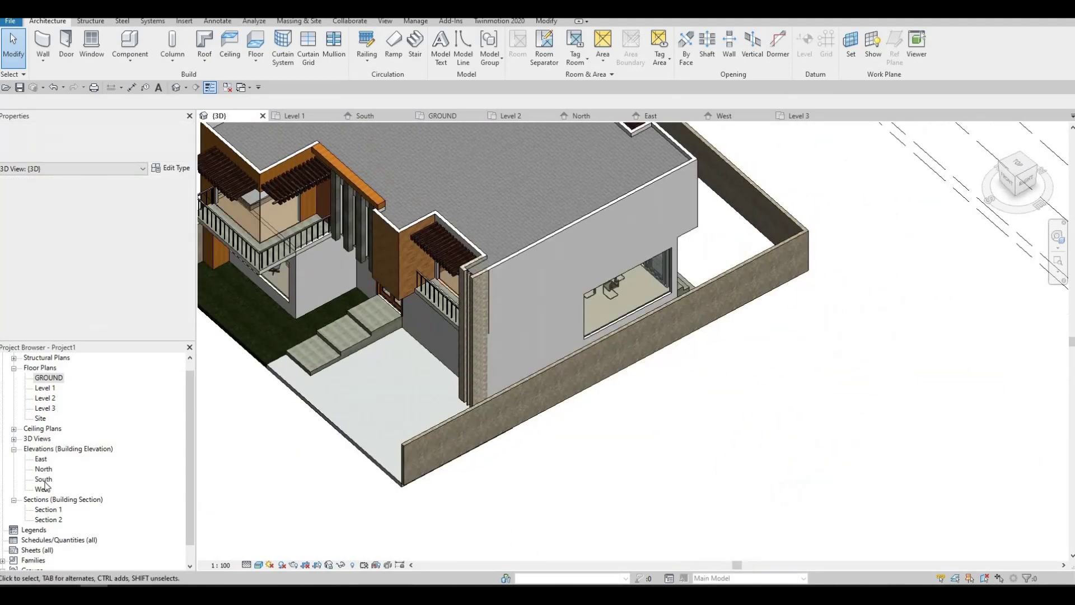
- Open the GROUND plan, pan to grids A–E, and bring up the wall type's properties
{"action": "double_click", "coordinate": [49, 379]}
{"action": "scroll", "coordinate": [479, 404], "scroll_direction": "down", "scroll_amount": 3}
{"action": "scroll", "coordinate": [352, 248], "scroll_direction": "down", "scroll_amount": 2}
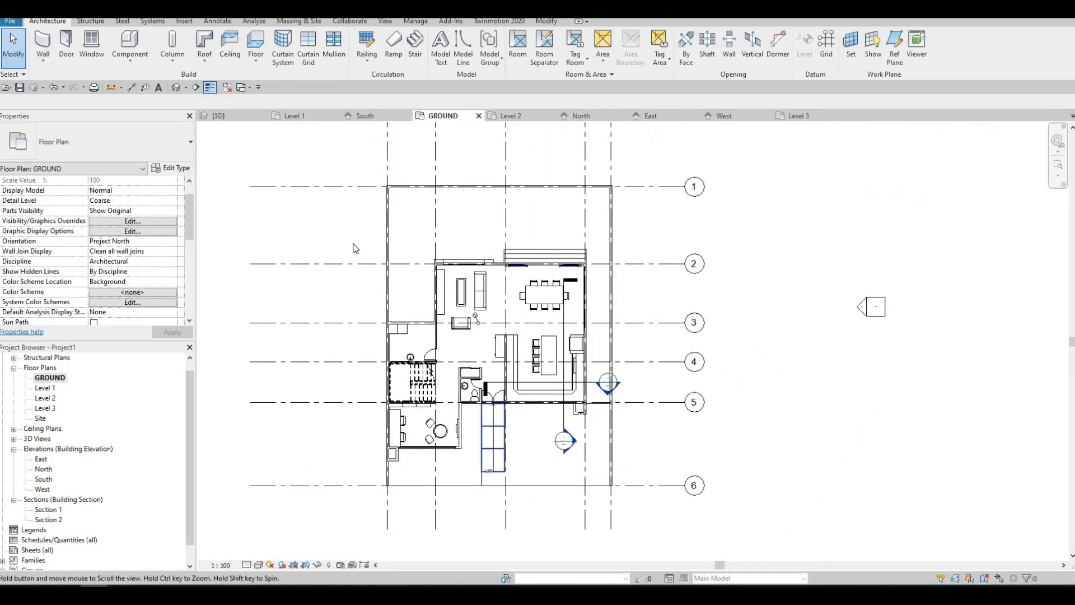
{"action": "middle_click_drag", "start_coordinate": [353, 248], "coordinate": [354, 310]}
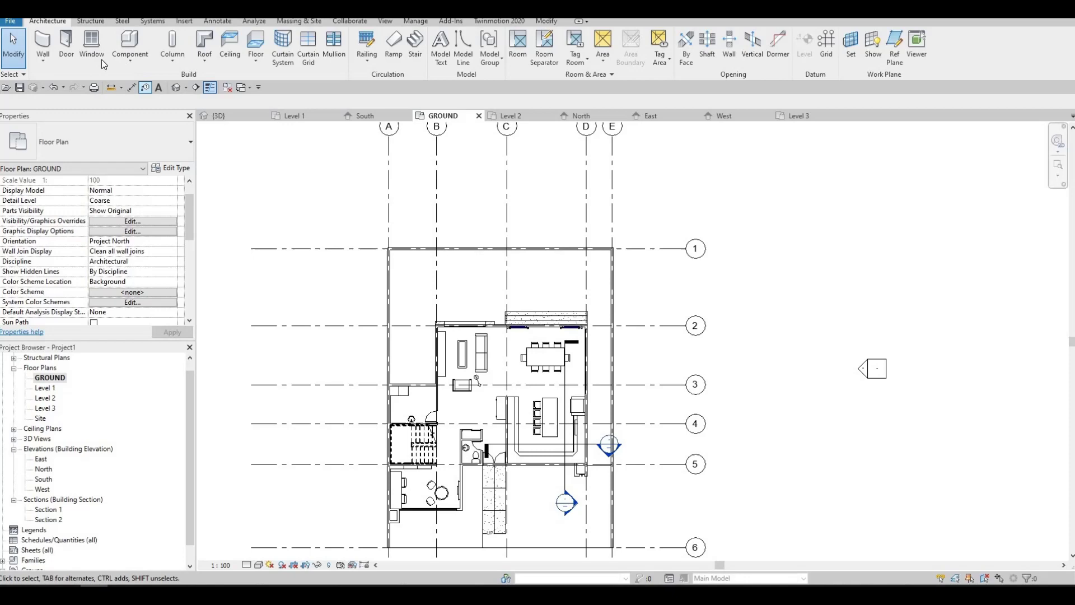
{"action": "left_click", "coordinate": [42, 47]}
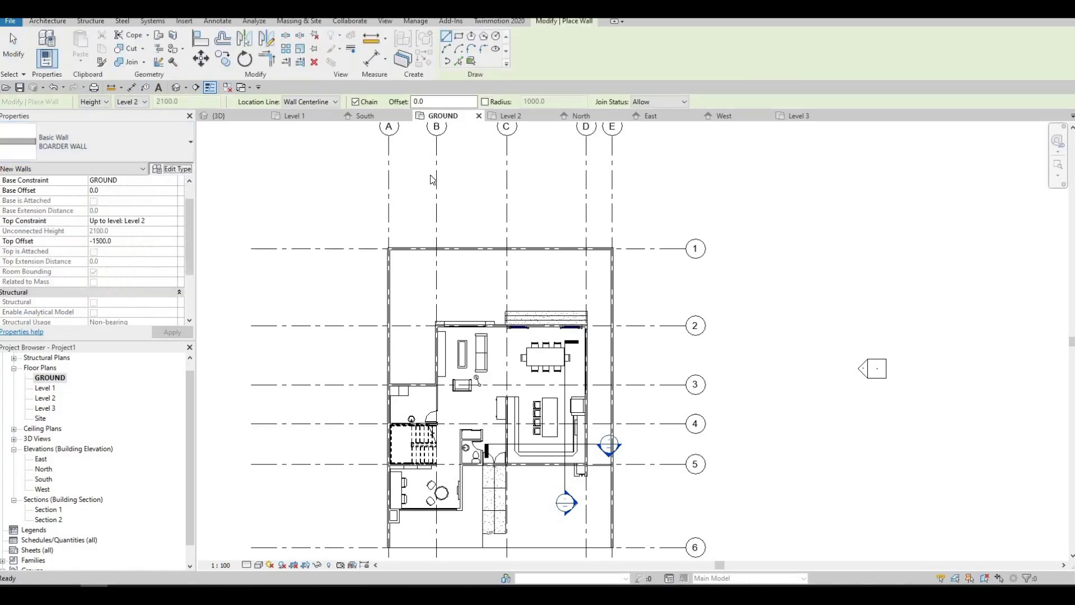
{"action": "left_click", "coordinate": [172, 168]}
- Duplicate BOARDER WALL as 'pool' with a Tile, Mosaic, Gray structural layer
{"action": "left_click", "coordinate": [480, 99]}
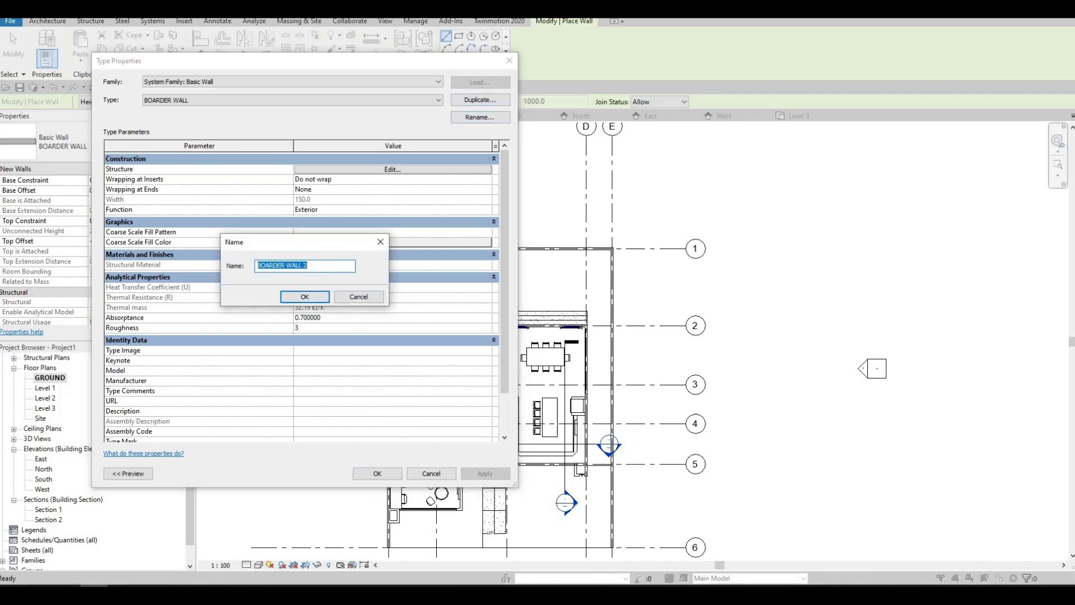
{"action": "type", "text": "pool"}
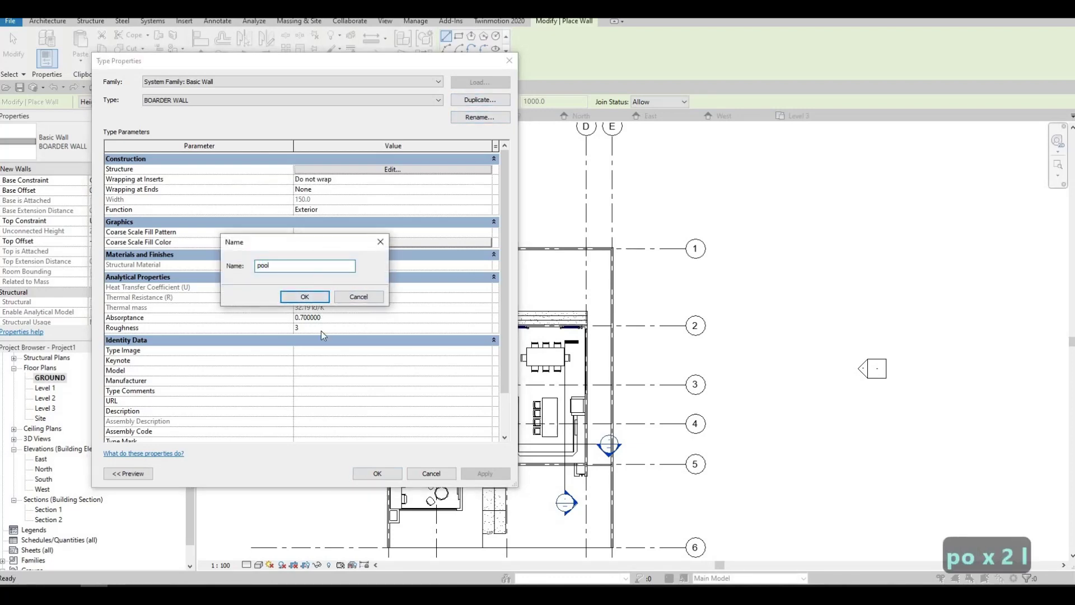
{"action": "key", "text": "Return"}
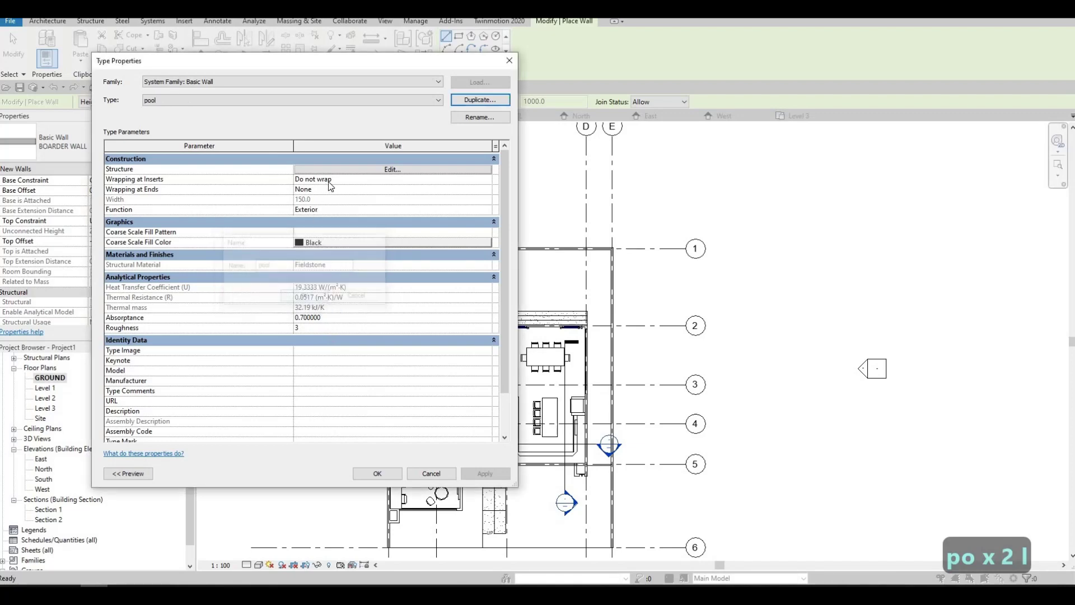
{"action": "left_click", "coordinate": [344, 171]}
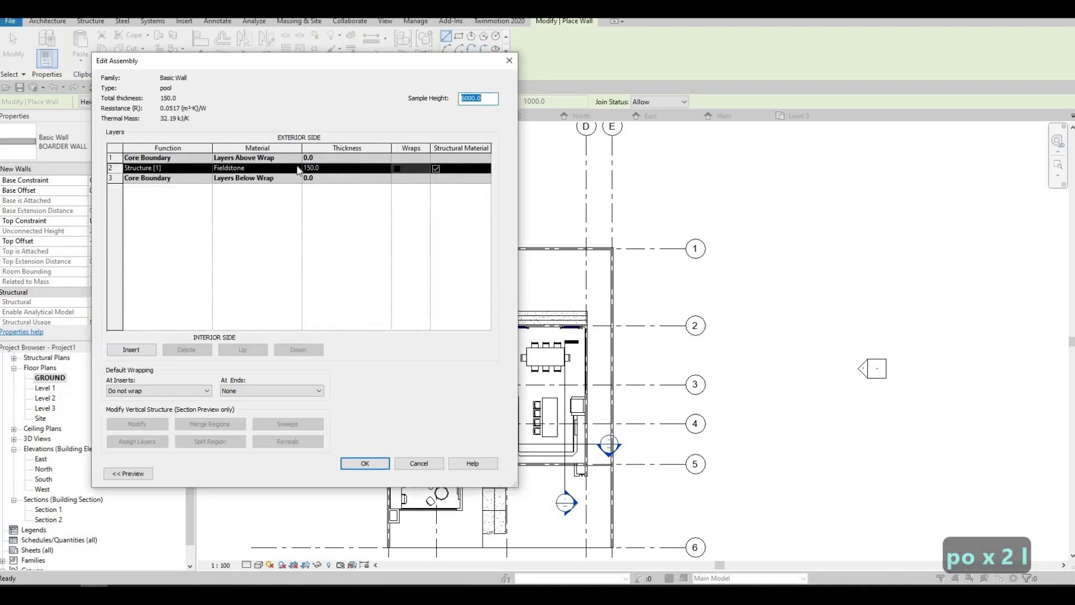
{"action": "left_click", "coordinate": [286, 168]}
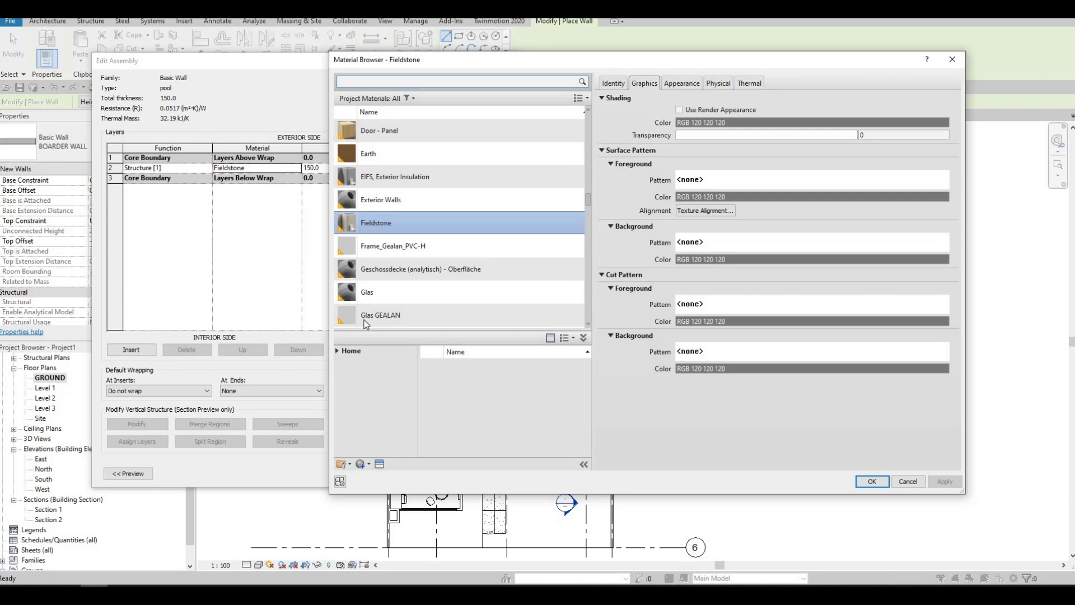
{"action": "left_click", "coordinate": [336, 350]}
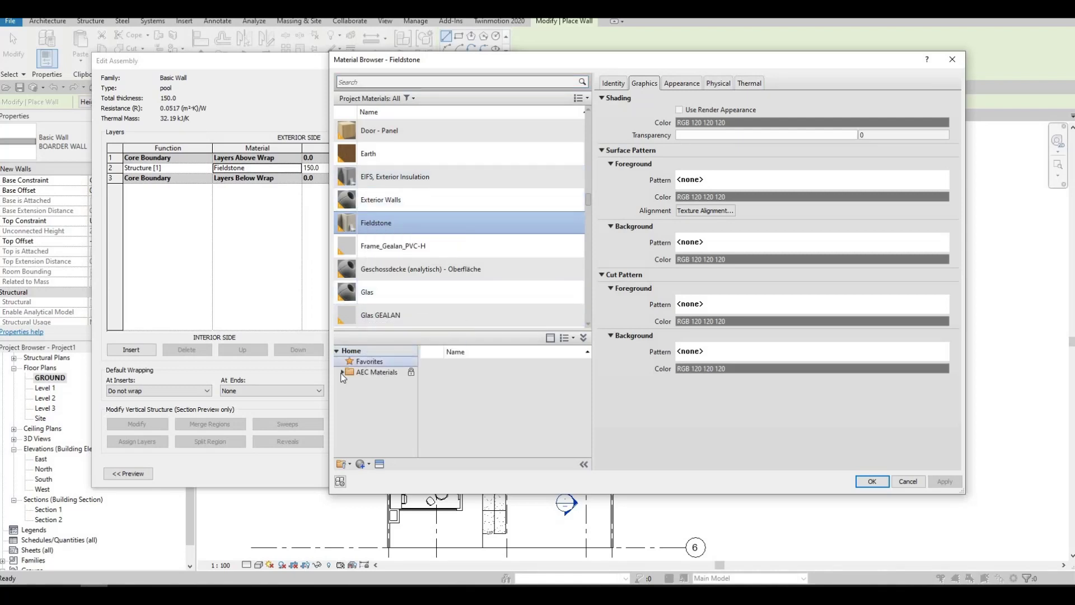
{"action": "left_click", "coordinate": [342, 371]}
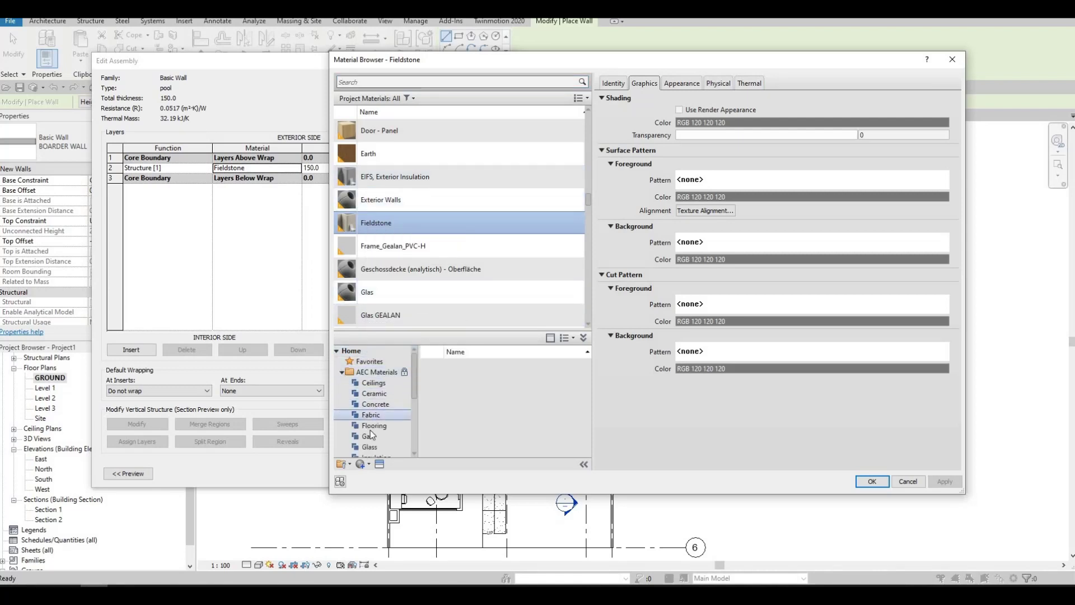
{"action": "scroll", "coordinate": [371, 436], "scroll_direction": "down", "scroll_amount": 3}
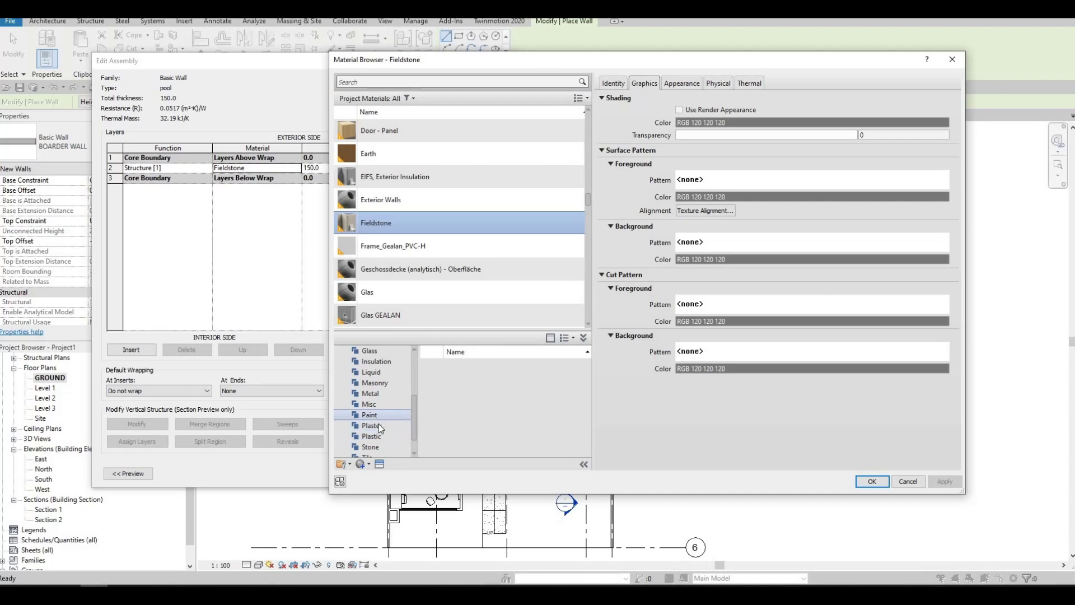
{"action": "scroll", "coordinate": [382, 431], "scroll_direction": "down", "scroll_amount": 1}
{"action": "left_click", "coordinate": [372, 436]}
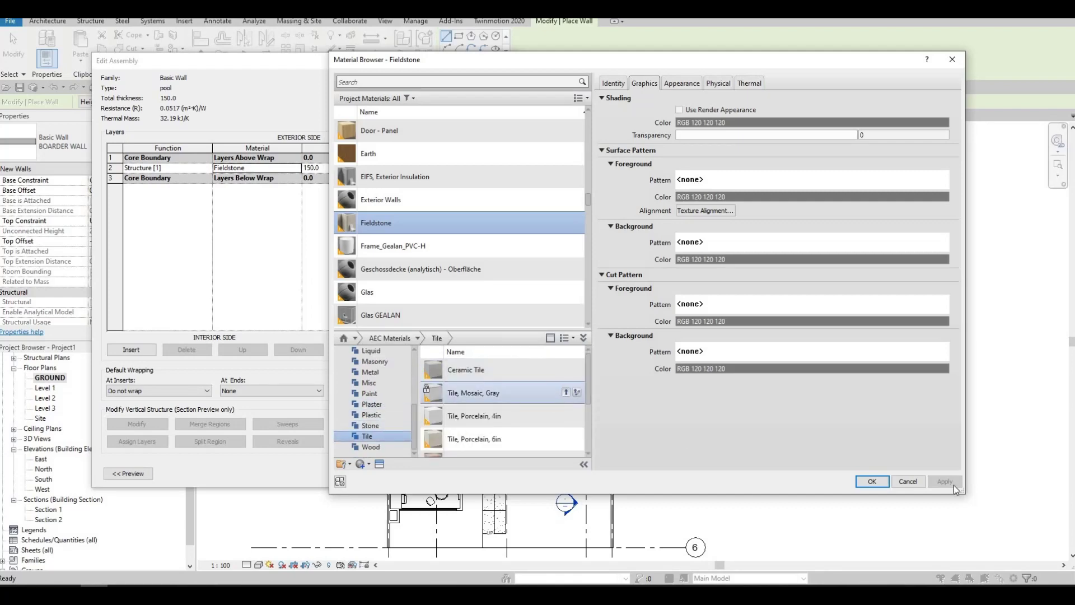
{"action": "left_click", "coordinate": [873, 482]}
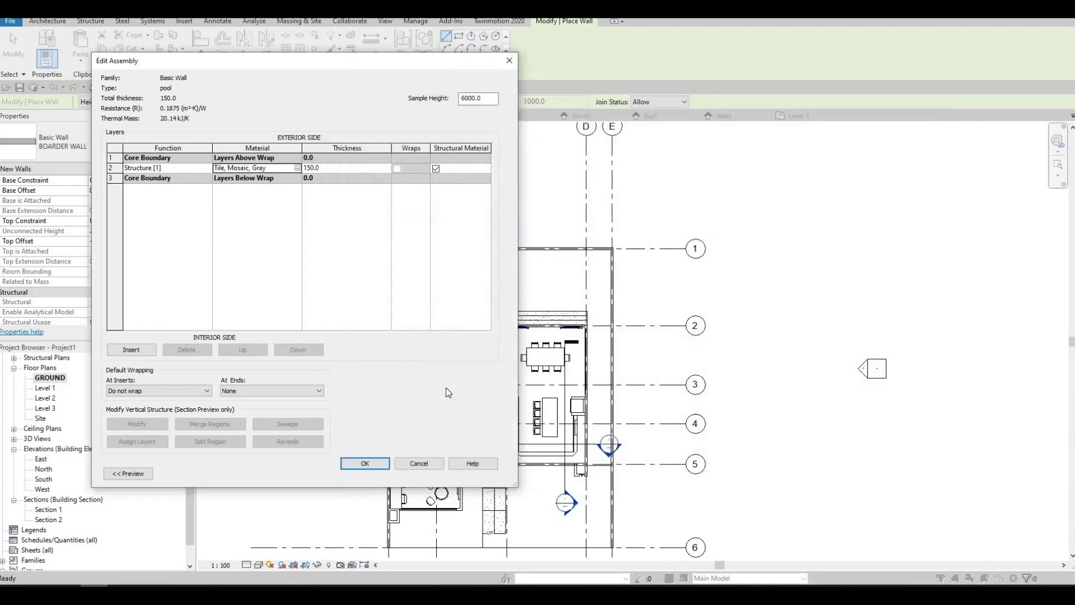
{"action": "left_click", "coordinate": [364, 462]}
{"action": "left_click", "coordinate": [378, 474]}
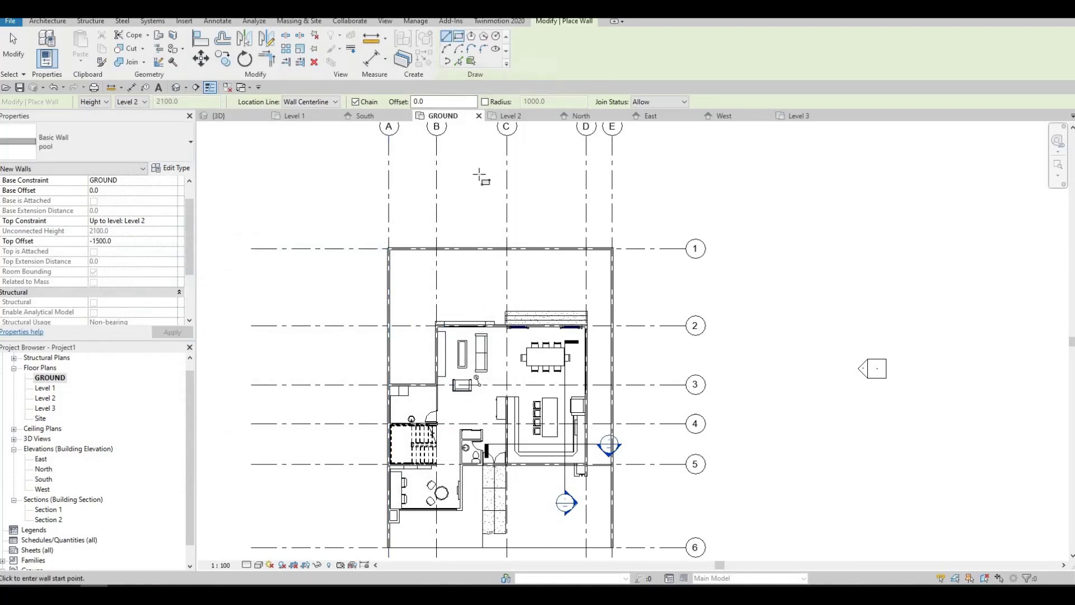
- Set rectangle wall drawing with top constraint Level 1 and top offset 0
{"action": "left_click", "coordinate": [459, 35]}
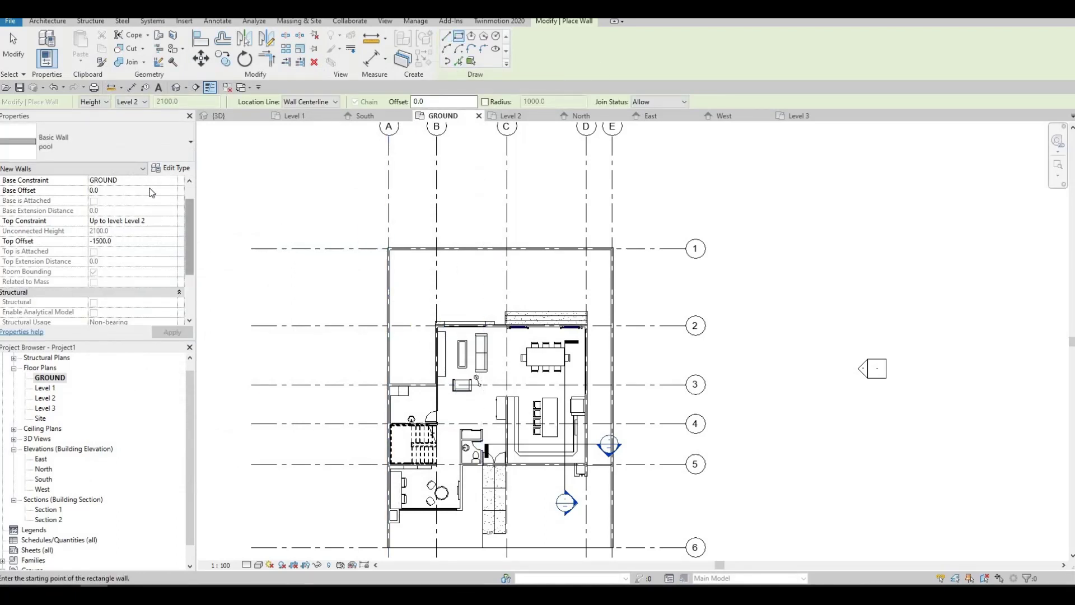
{"action": "left_click", "coordinate": [170, 221]}
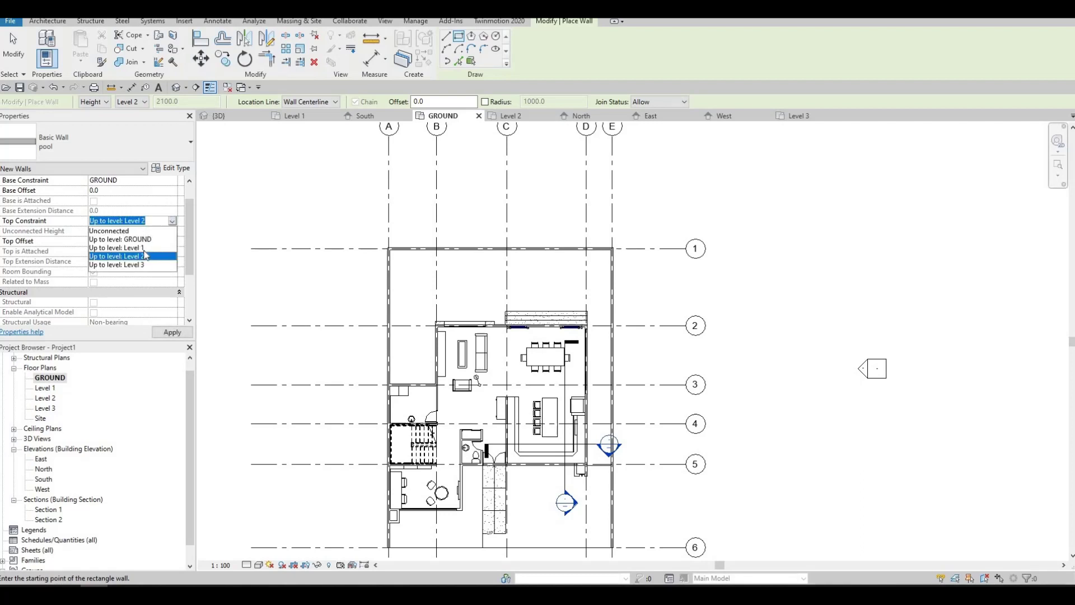
{"action": "left_click", "coordinate": [148, 247]}
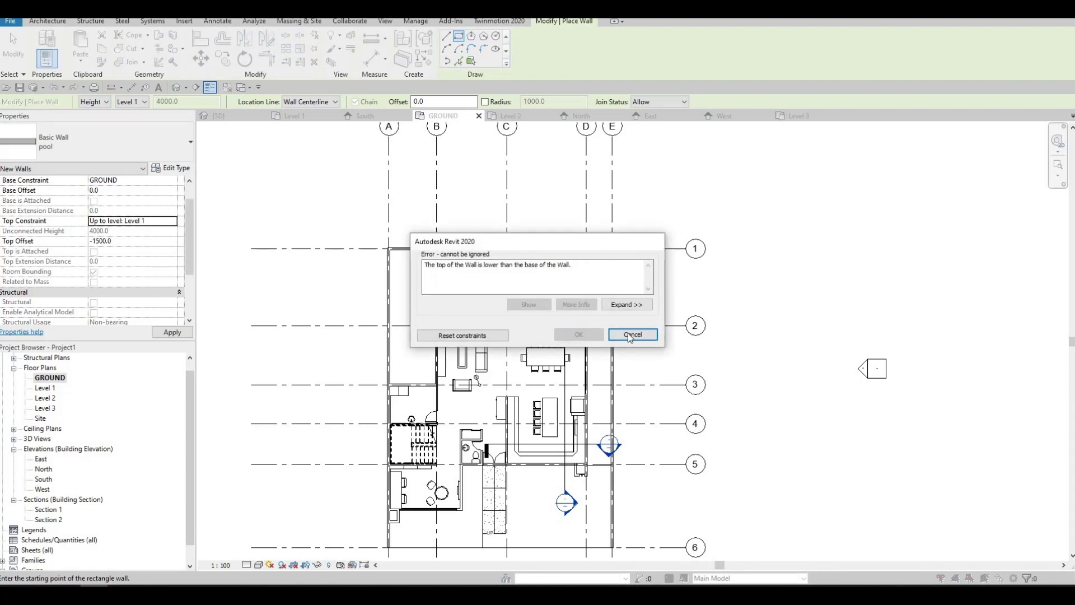
{"action": "left_click", "coordinate": [628, 334]}
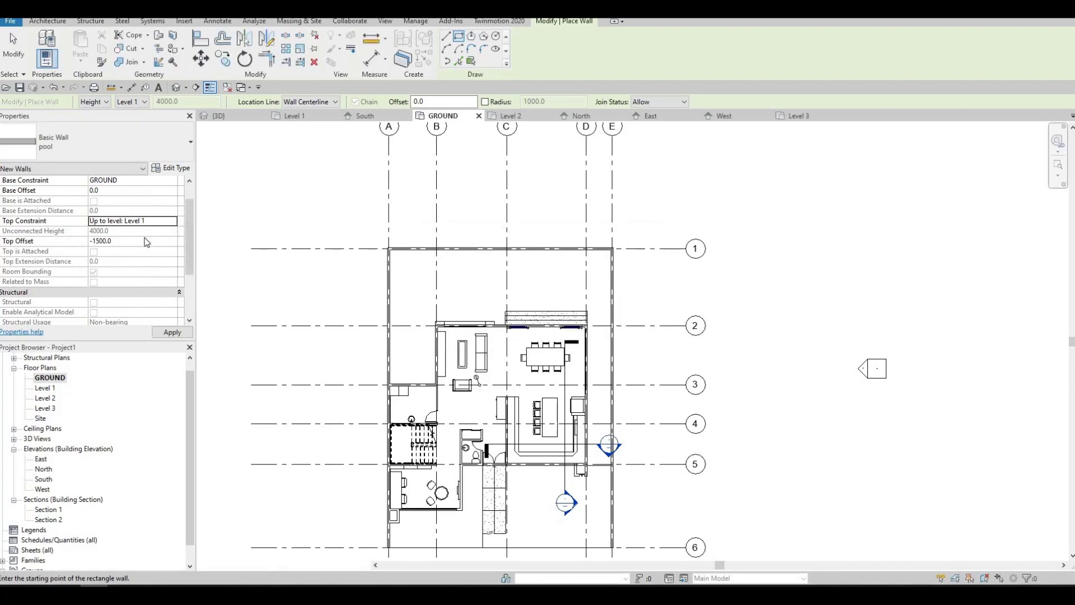
{"action": "left_click", "coordinate": [135, 241]}
{"action": "type", "text": "0"}
{"action": "key", "text": "Return"}
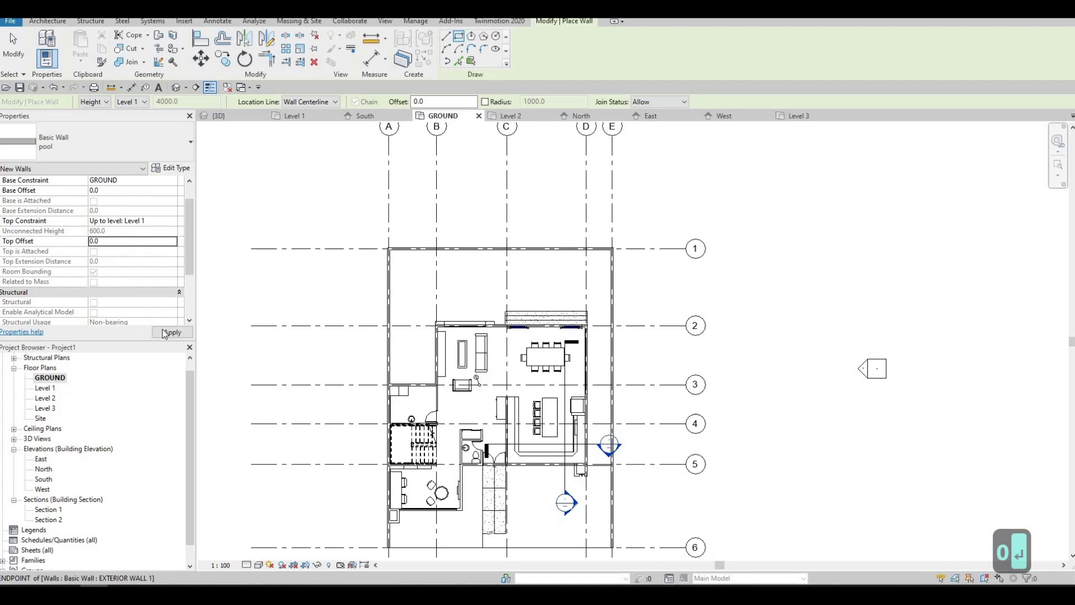
{"action": "scroll", "coordinate": [379, 262], "scroll_direction": "up", "scroll_amount": 3}
{"action": "scroll", "coordinate": [377, 265], "scroll_direction": "up", "scroll_amount": 1}
- Draw the pool wall rectangle in the yard north of the house
{"action": "left_click", "coordinate": [377, 266]}
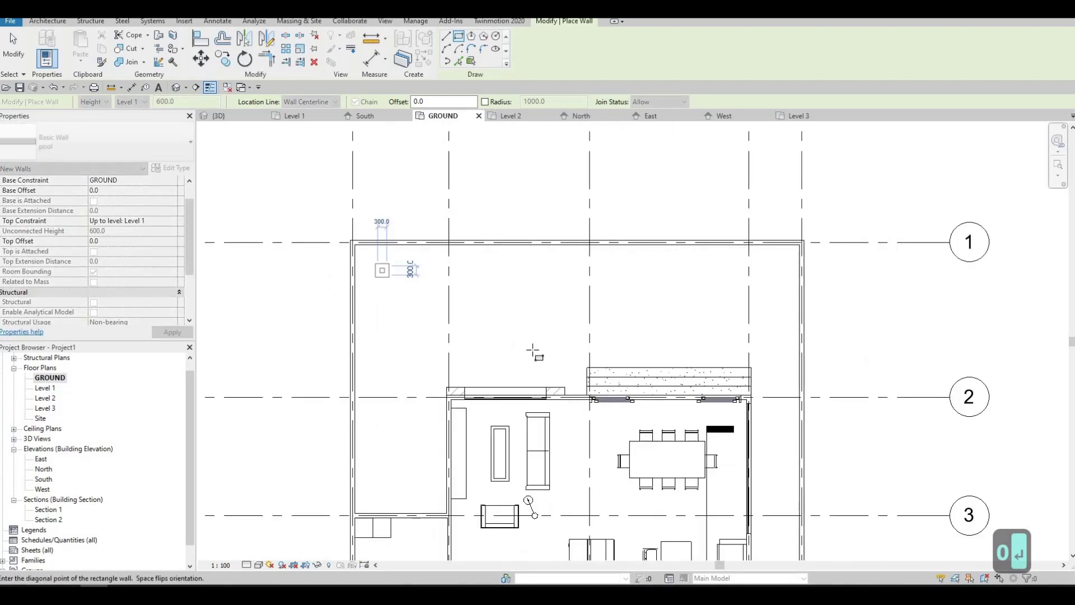
{"action": "left_click", "coordinate": [542, 353]}
{"action": "key", "text": "Escape"}
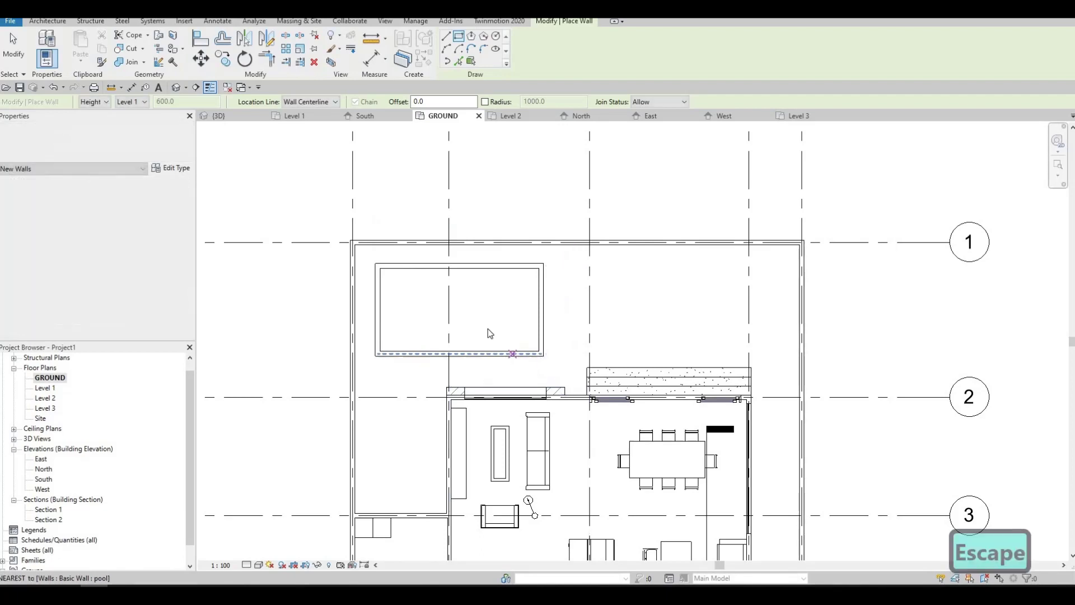
{"action": "key", "text": "Escape"}
{"action": "scroll", "coordinate": [469, 330], "scroll_direction": "down", "scroll_amount": 1}
- Nudge the left pool wall right and the top pool wall down
{"action": "left_click", "coordinate": [411, 299]}
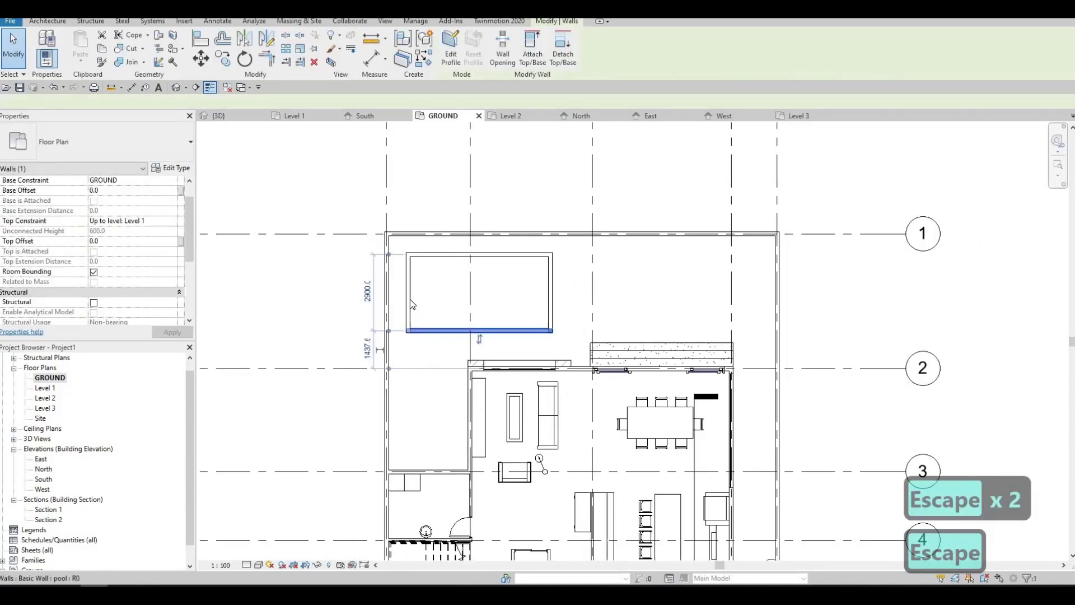
{"action": "key", "text": "Right"}
{"action": "key", "text": "Right"}
{"action": "key", "text": "Right"}
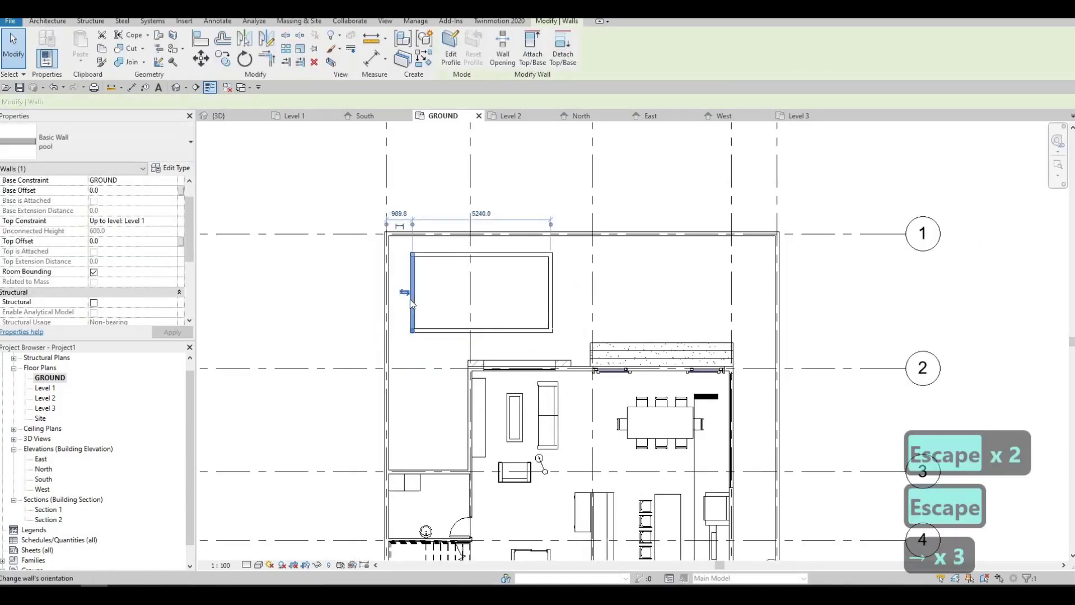
{"action": "key", "text": "Right"}
{"action": "key", "text": "Escape"}
{"action": "left_click", "coordinate": [460, 259]}
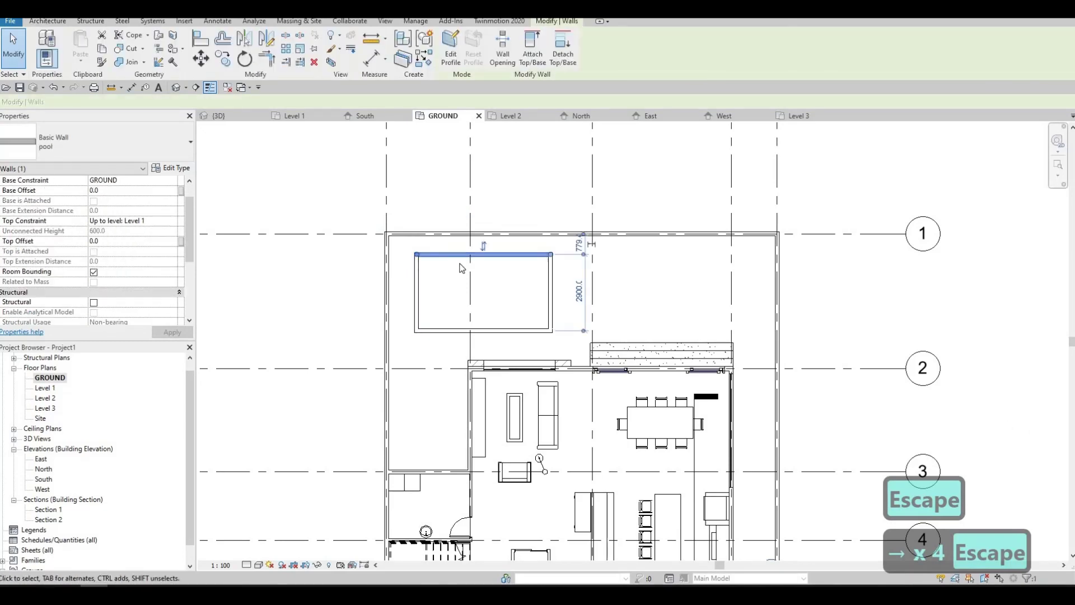
{"action": "key", "text": "Down"}
{"action": "key", "text": "Down"}
{"action": "key", "text": "Down"}
{"action": "key", "text": "Escape"}
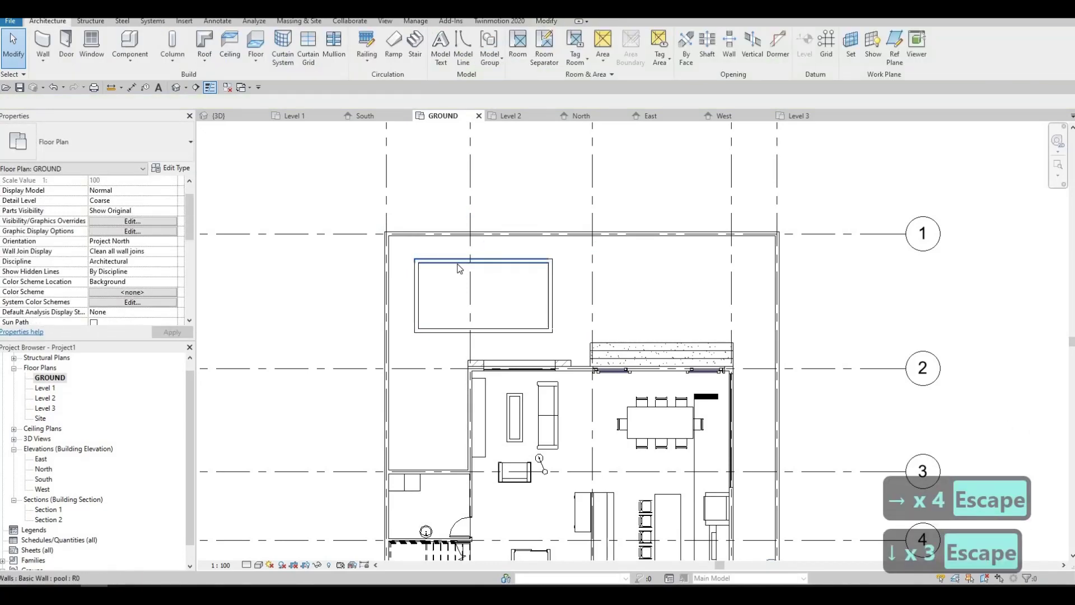
- Nudge the whole four-wall pool rectangle up and left
{"action": "key", "text": "Tab"}
{"action": "left_click", "coordinate": [456, 263]}
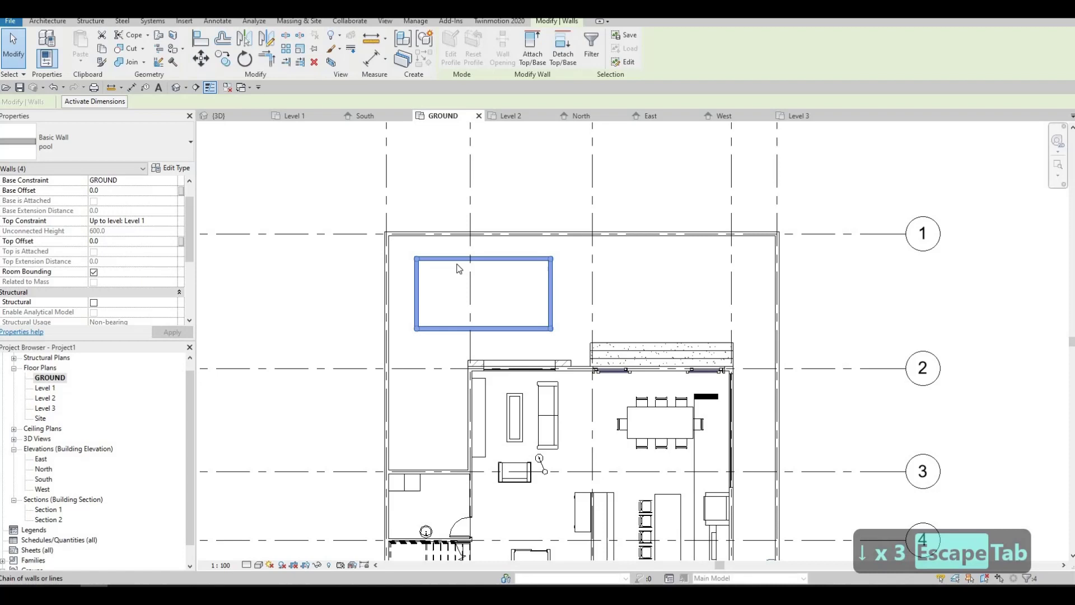
{"action": "key", "text": "Up"}
{"action": "key", "text": "Up"}
{"action": "key", "text": "Left"}
{"action": "key", "text": "Left"}
{"action": "key", "text": "Left"}
{"action": "key", "text": "Up"}
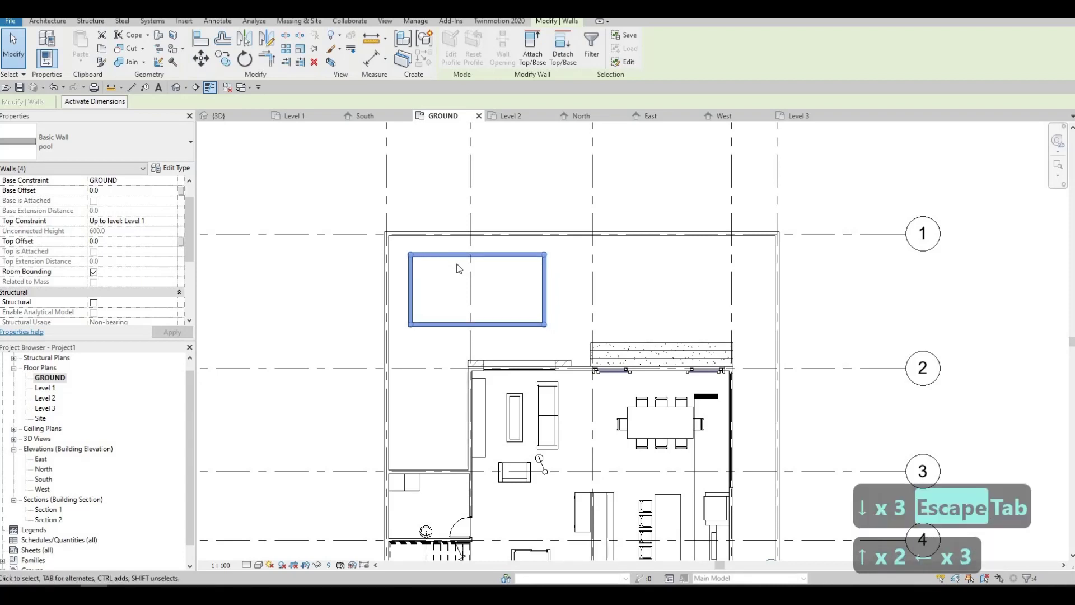
{"action": "key", "text": "Escape"}
{"action": "key", "text": "Escape"}
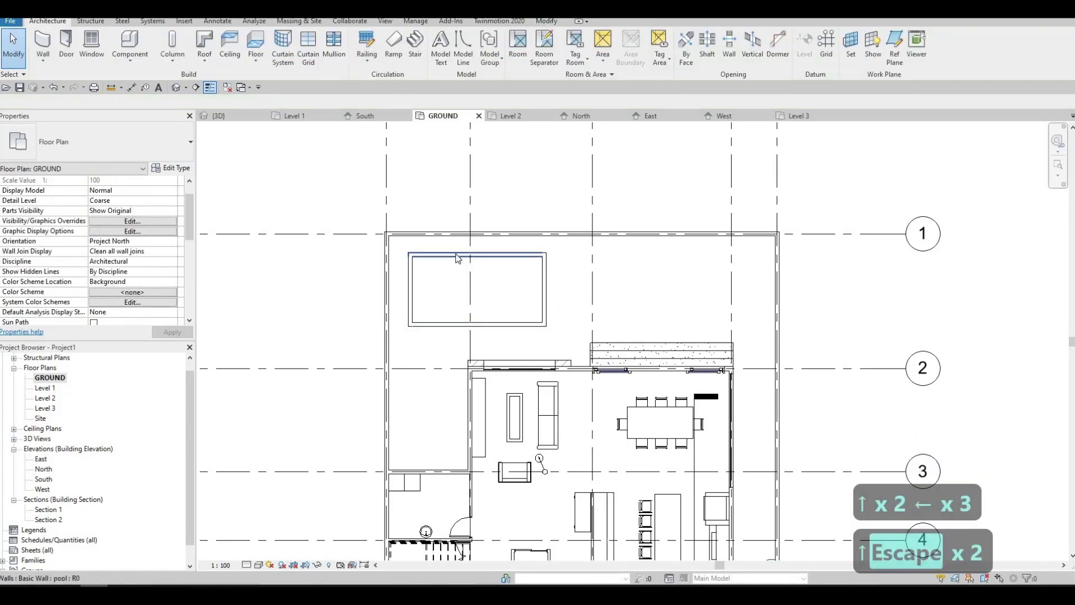
- Nudge the top pool wall down and the left wall right once more
{"action": "left_click", "coordinate": [447, 257]}
{"action": "key", "text": "Down"}
{"action": "key", "text": "Escape"}
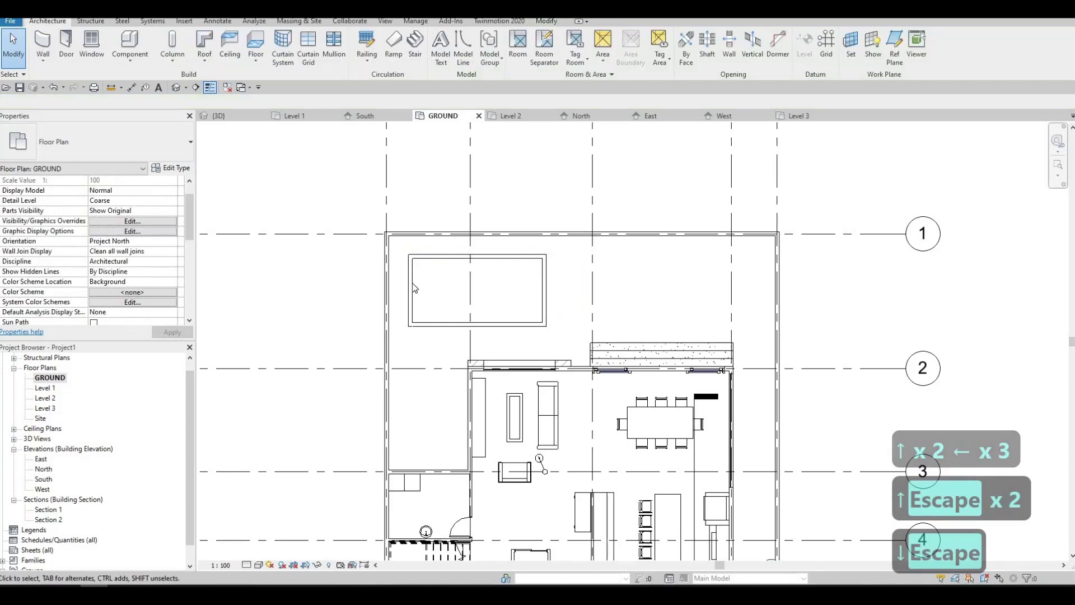
{"action": "left_click", "coordinate": [412, 283]}
{"action": "key", "text": "Right"}
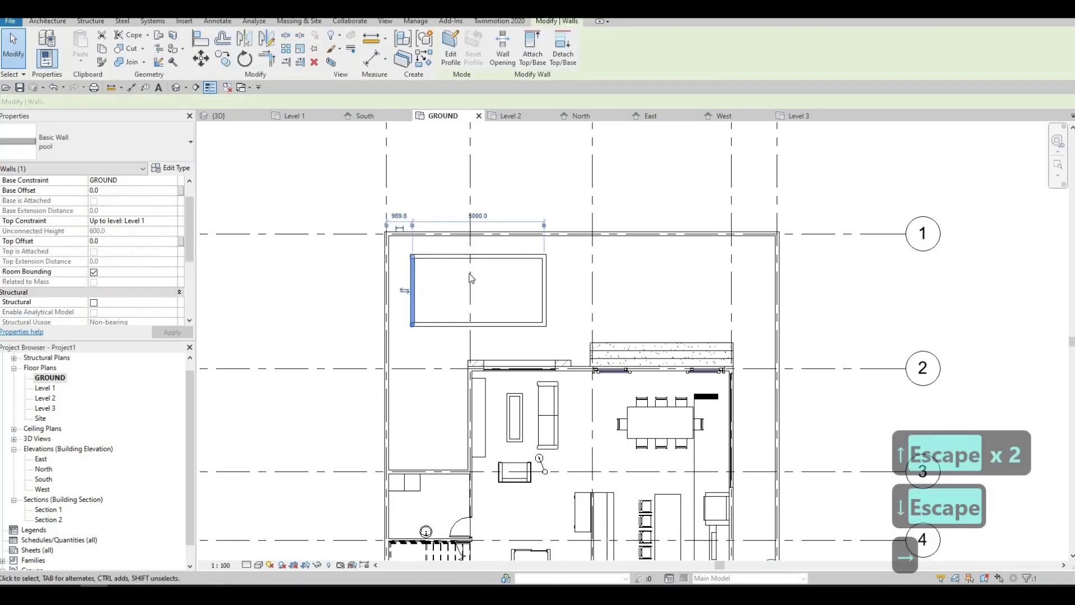
{"action": "key", "text": "Escape"}
- Set the pool depth dimension to 2600 and recentre the plan
{"action": "left_click", "coordinate": [486, 322]}
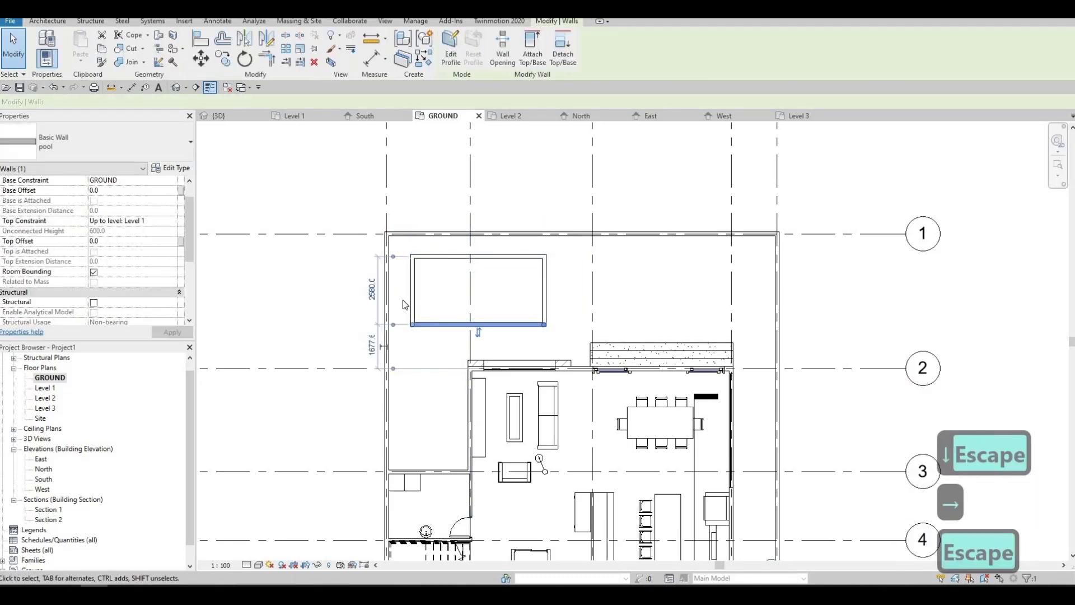
{"action": "left_click", "coordinate": [375, 291]}
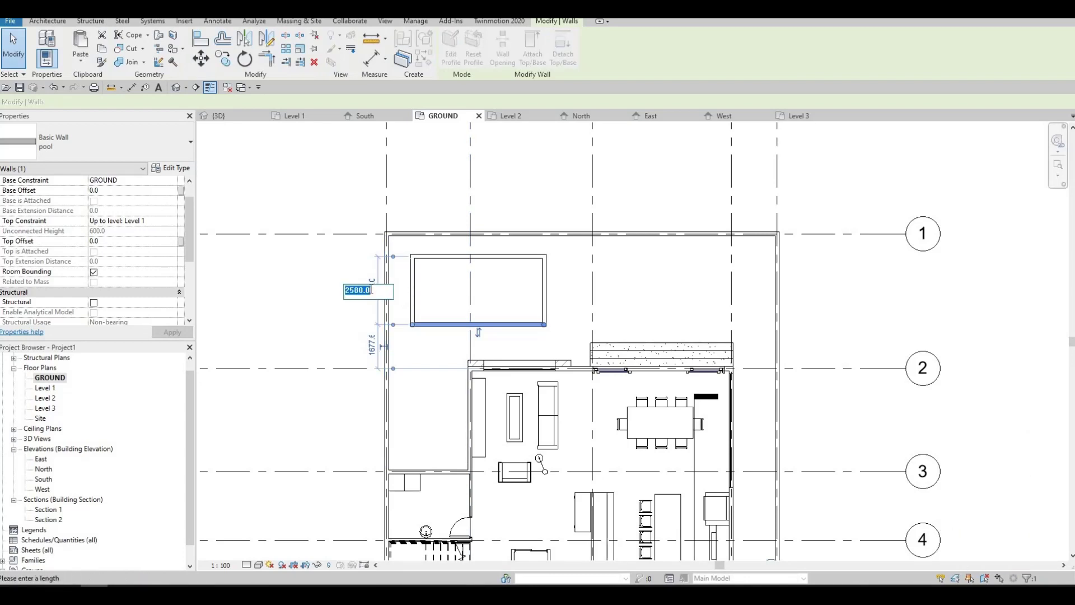
{"action": "type", "text": "2600"}
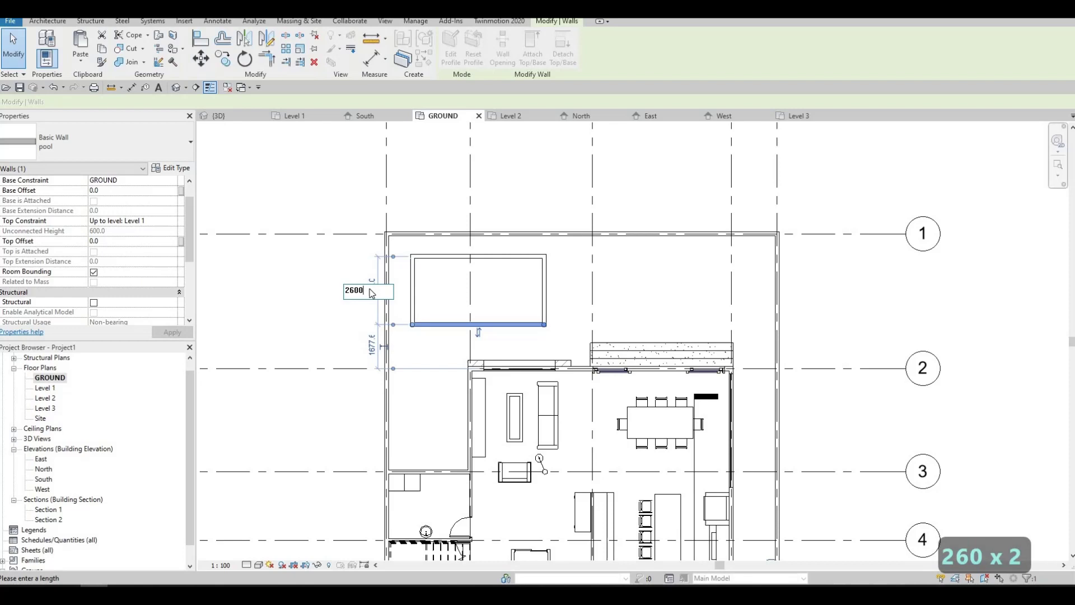
{"action": "key", "text": "Return"}
{"action": "key", "text": "Escape"}
{"action": "key", "text": "Escape"}
{"action": "middle_click_drag", "start_coordinate": [487, 337], "coordinate": [509, 300]}
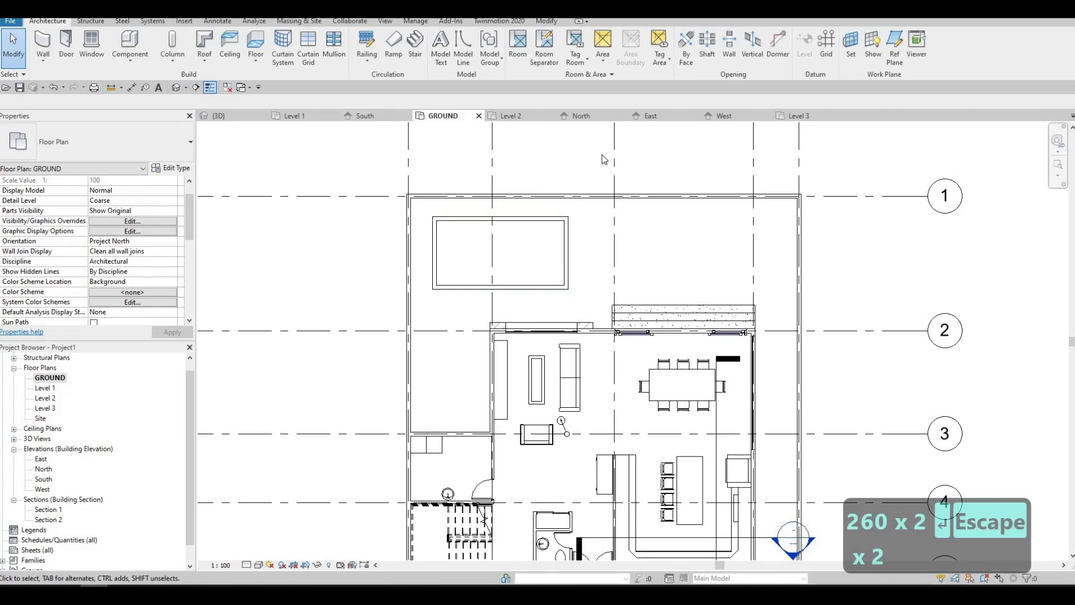
{"action": "key", "text": "Escape"}
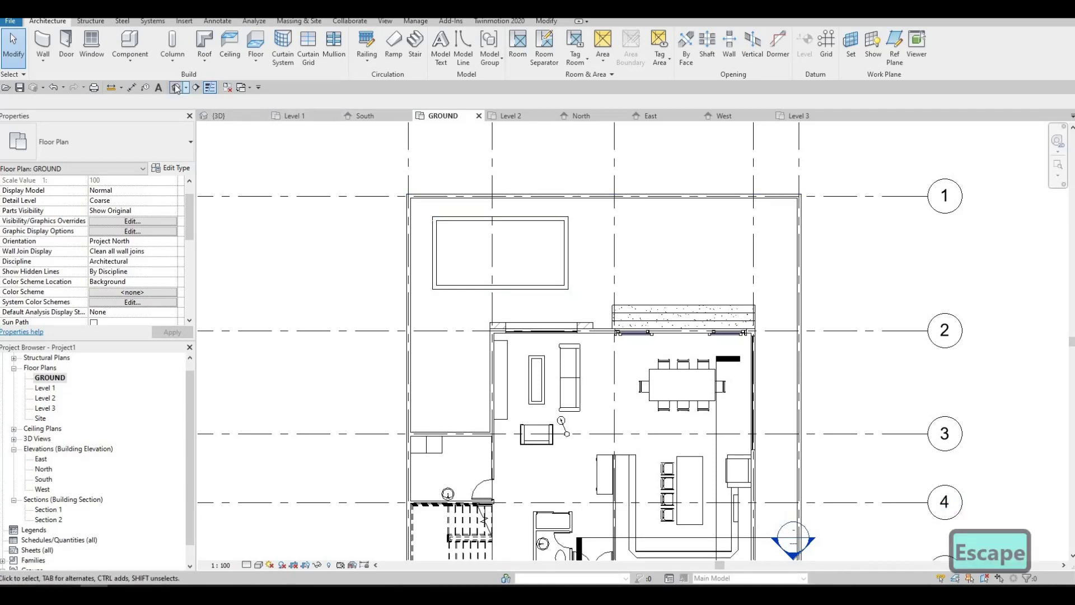
- Switch to the 3D view and select all four pool walls as a chain
{"action": "key", "text": "3"}
{"action": "key", "text": "d"}
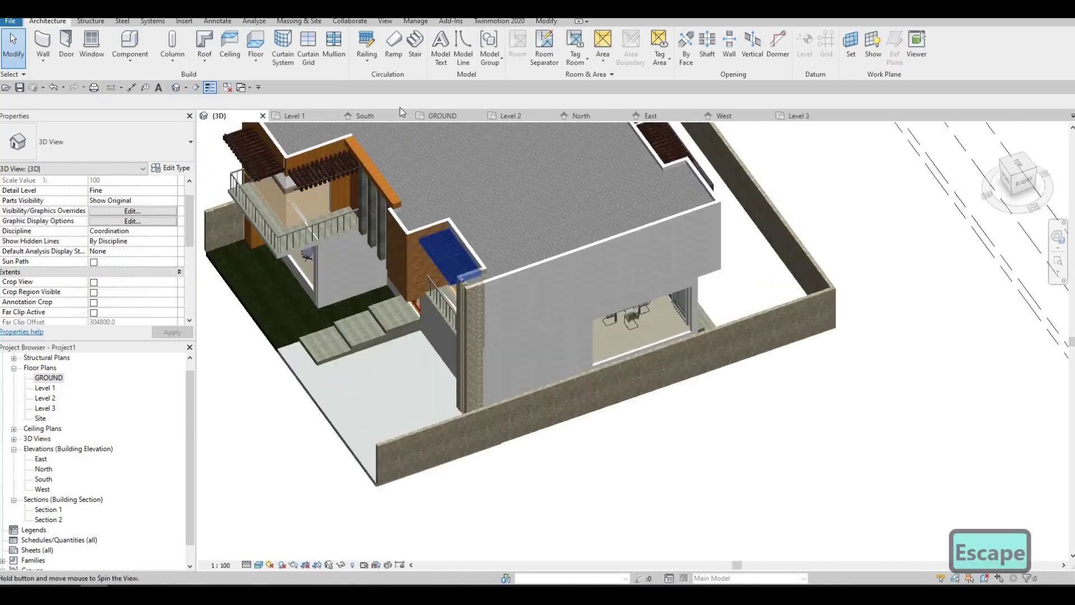
{"action": "mouse_move", "coordinate": [610, 267]}
{"action": "middle_mouse_down", "text": "shift"}
{"action": "mouse_move", "coordinate": [638, 252]}
{"action": "mouse_move", "coordinate": [604, 276]}
{"action": "mouse_move", "coordinate": [652, 256]}
{"action": "middle_mouse_up", "text": "shift"}
{"action": "left_click", "coordinate": [654, 261]}
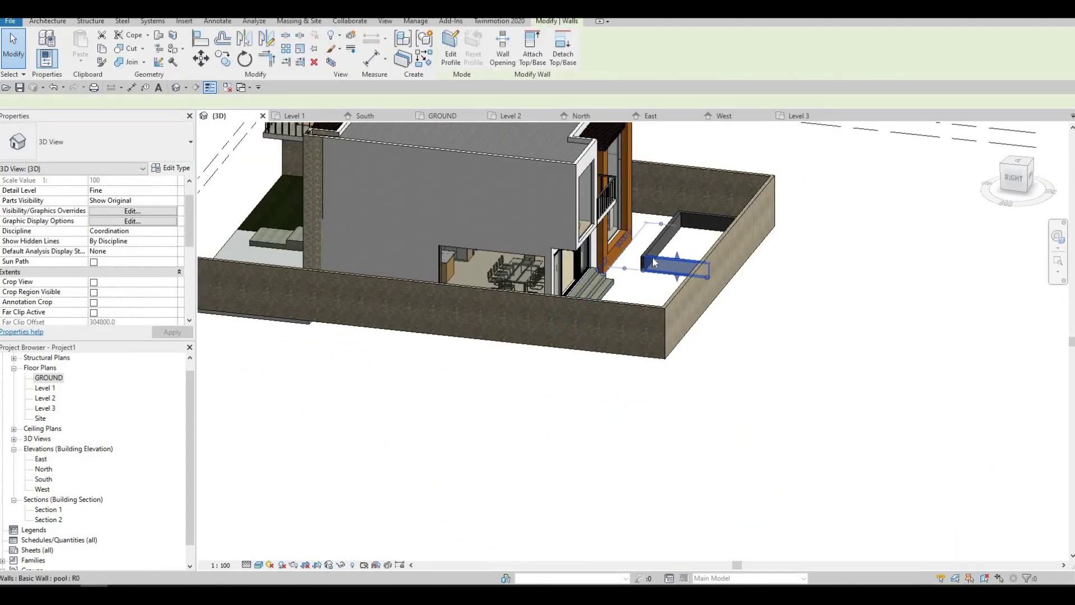
{"action": "key", "text": "Escape"}
{"action": "key", "text": "Tab"}
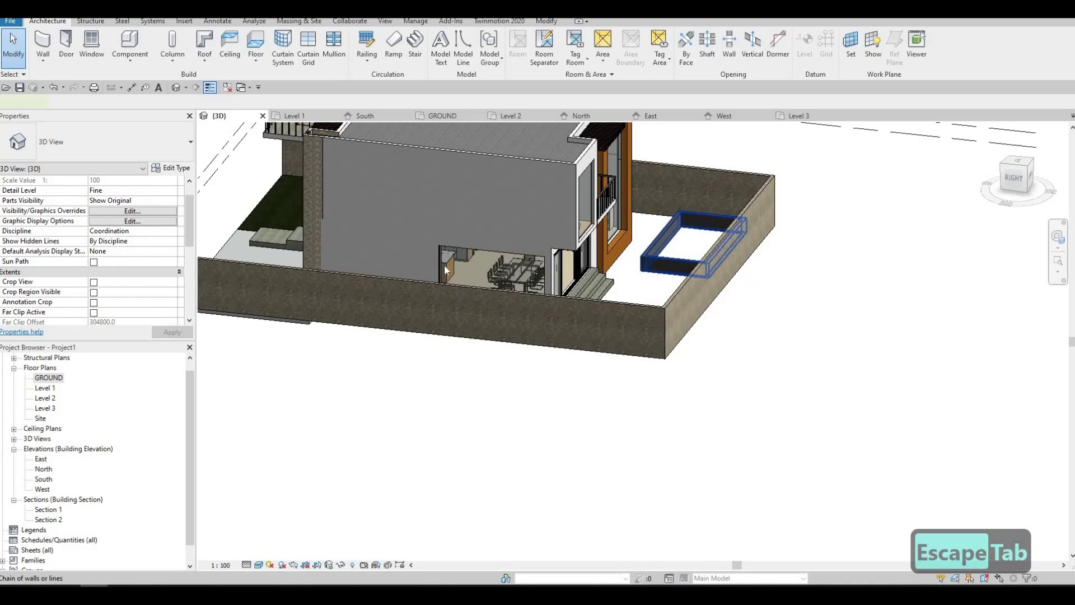
{"action": "left_click", "coordinate": [446, 267]}
{"action": "middle_click_drag", "start_coordinate": [457, 283], "coordinate": [437, 278], "text": "shift"}
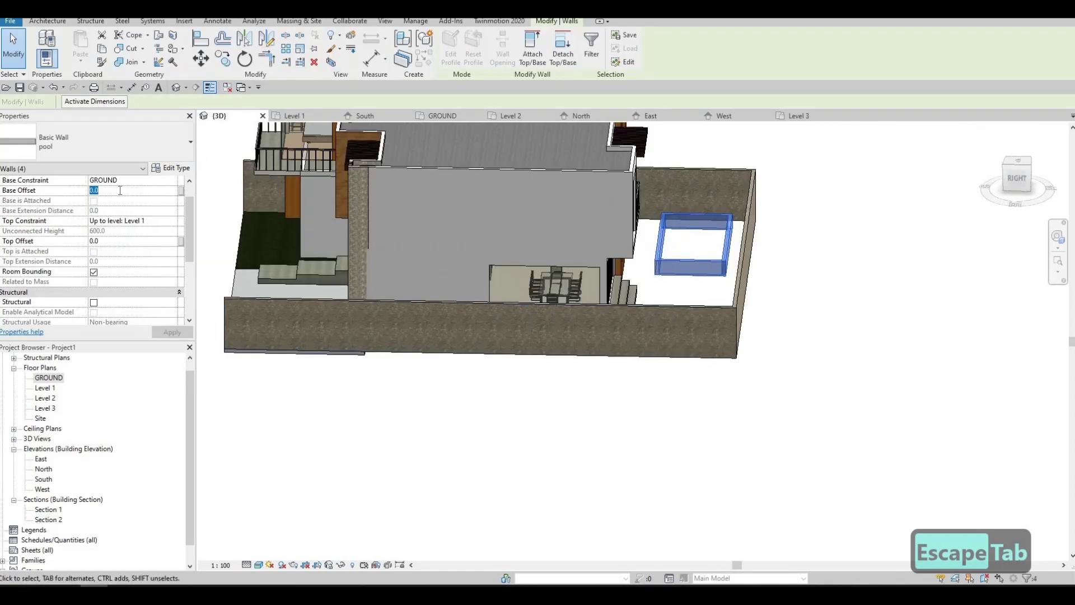
{"action": "type", "text": "-"}
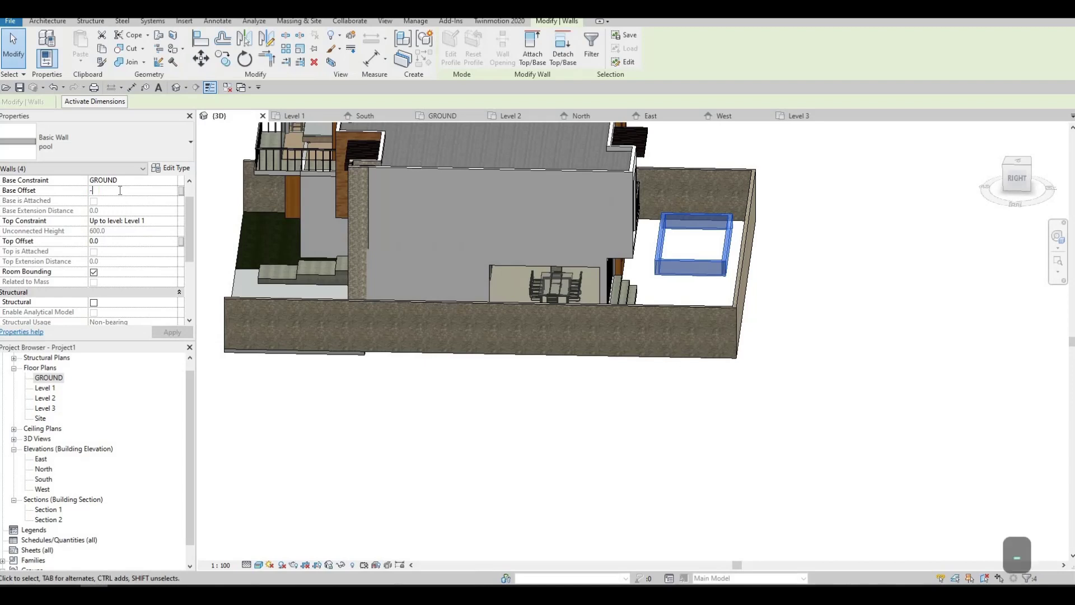
{"action": "type", "text": "2000"}
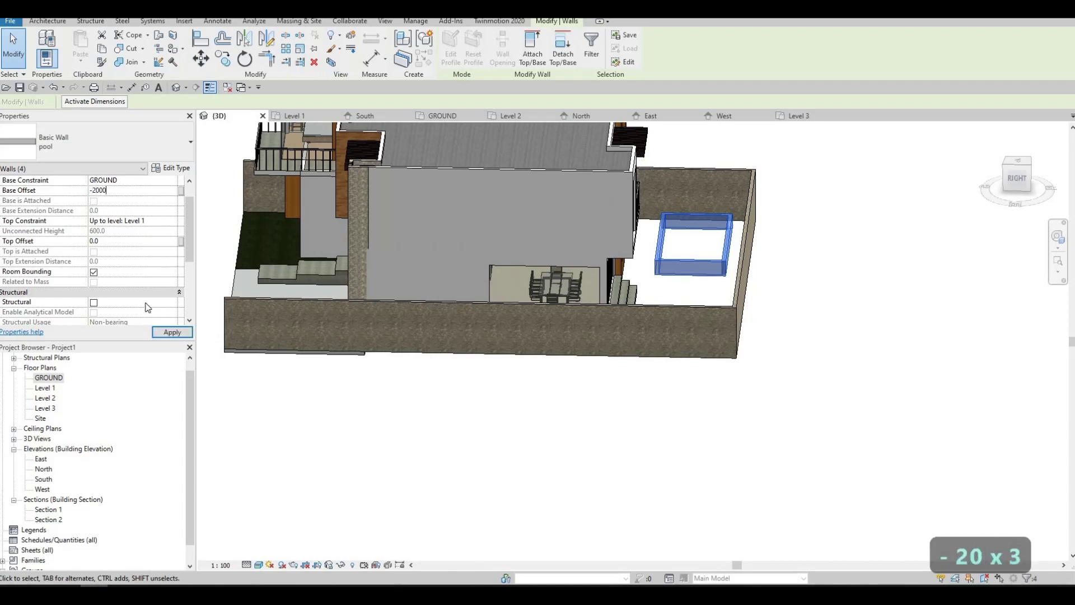
- Give the pool walls a -2000 base offset and a GROUND top constraint
{"action": "left_click", "coordinate": [172, 333]}
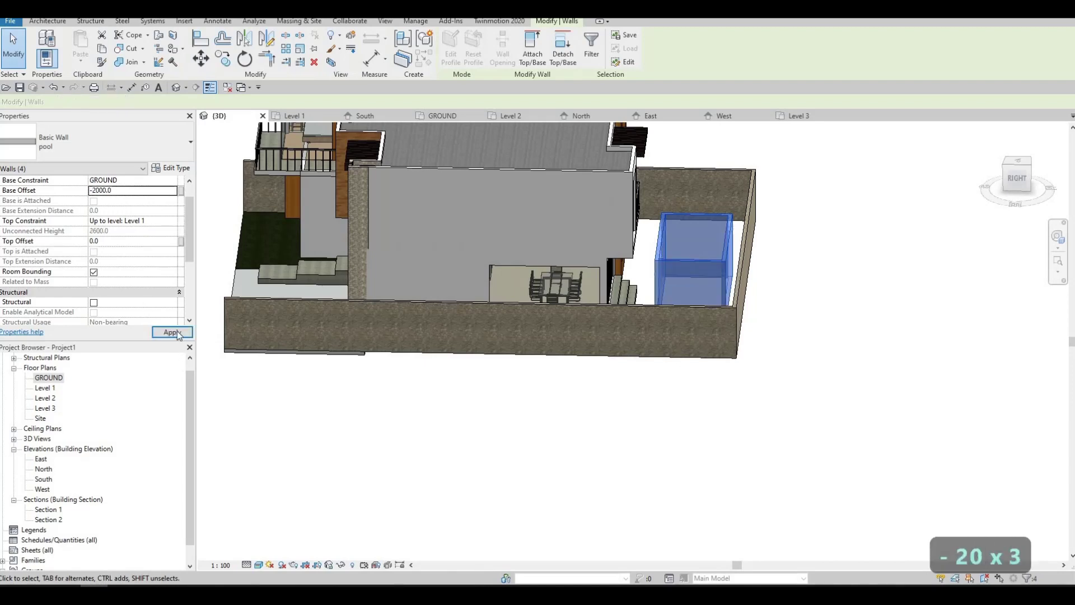
{"action": "left_click", "coordinate": [173, 219]}
{"action": "left_click", "coordinate": [171, 220]}
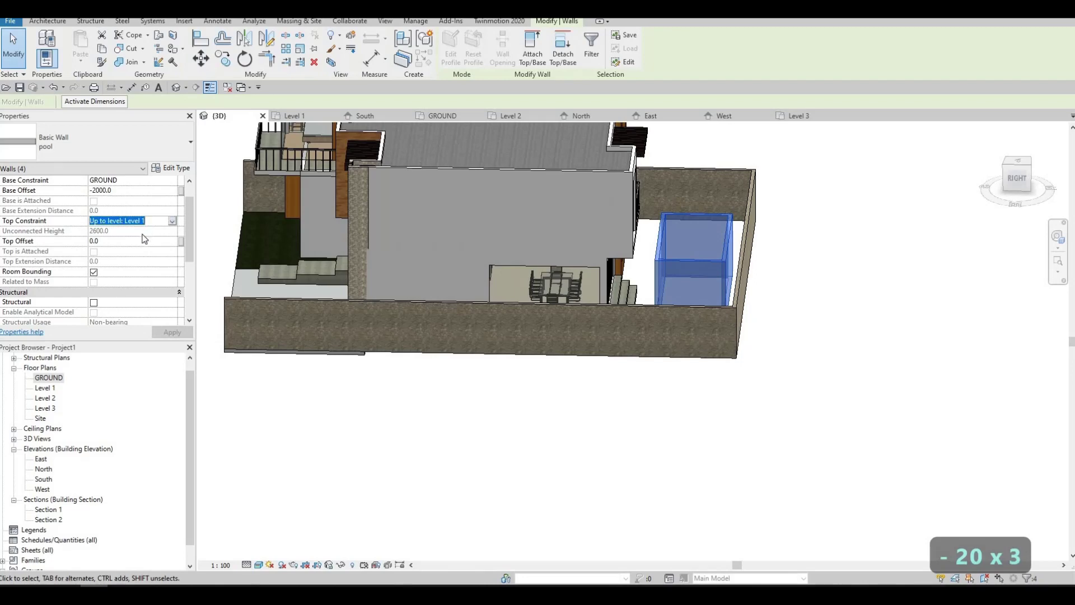
{"action": "left_click", "coordinate": [120, 238]}
{"action": "left_click", "coordinate": [172, 333]}
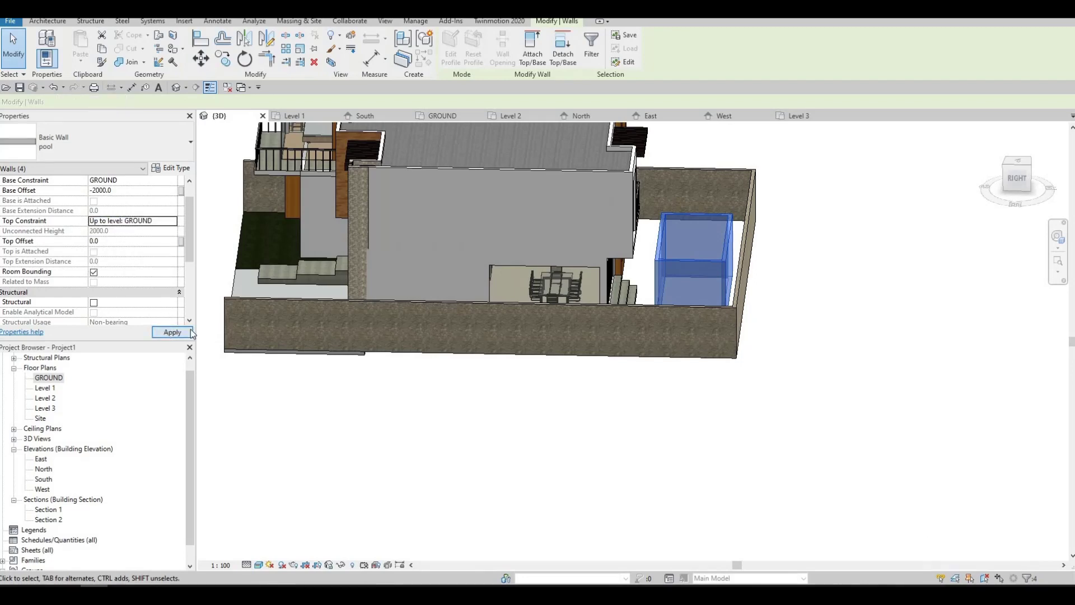
{"action": "key", "text": "Escape"}
{"action": "key", "text": "Escape"}
{"action": "mouse_move", "coordinate": [551, 252]}
{"action": "middle_mouse_down", "text": "shift"}
{"action": "mouse_move", "coordinate": [579, 353]}
{"action": "mouse_move", "coordinate": [463, 344]}
{"action": "mouse_move", "coordinate": [424, 364]}
{"action": "mouse_move", "coordinate": [598, 385]}
{"action": "mouse_move", "coordinate": [625, 373]}
{"action": "mouse_move", "coordinate": [588, 344]}
{"action": "mouse_move", "coordinate": [685, 289]}
{"action": "middle_mouse_up", "text": "shift"}
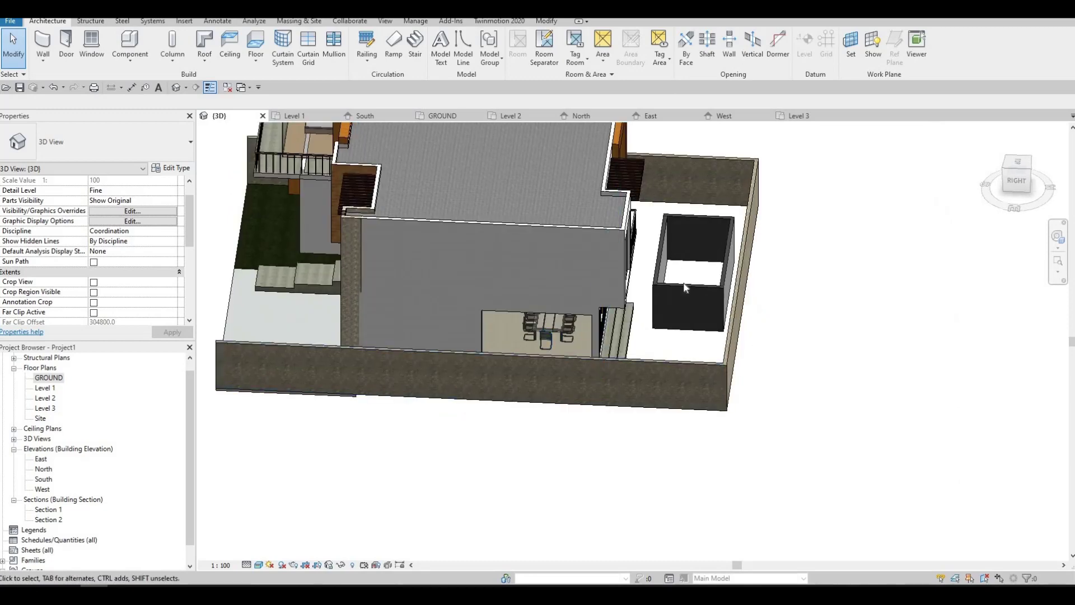
- Set the four pool walls' top offset to 100
{"action": "key", "text": "Tab"}
{"action": "left_click", "coordinate": [685, 289]}
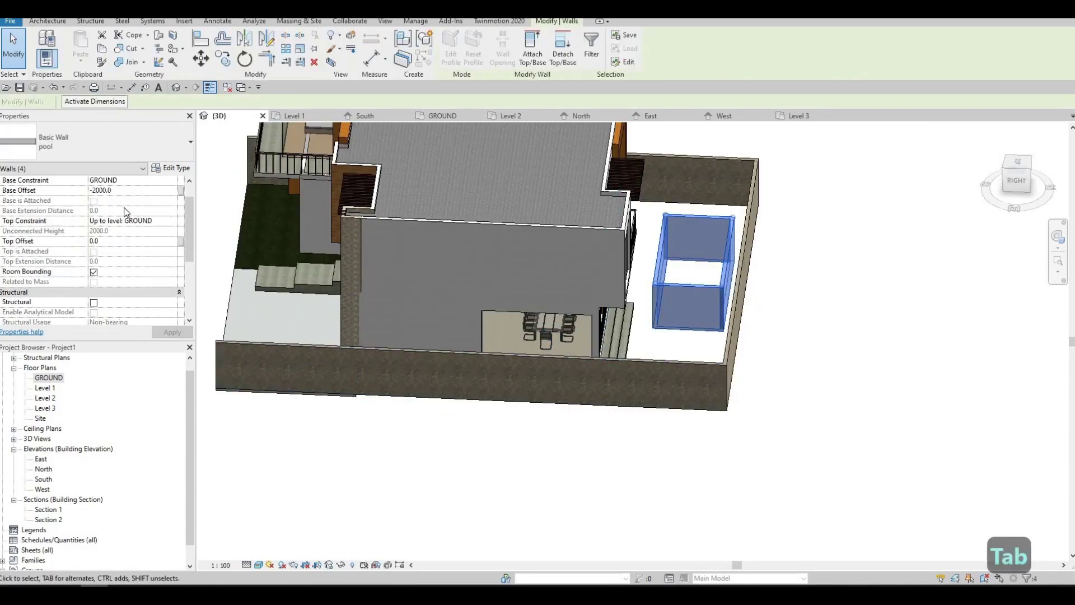
{"action": "double_click", "coordinate": [109, 242]}
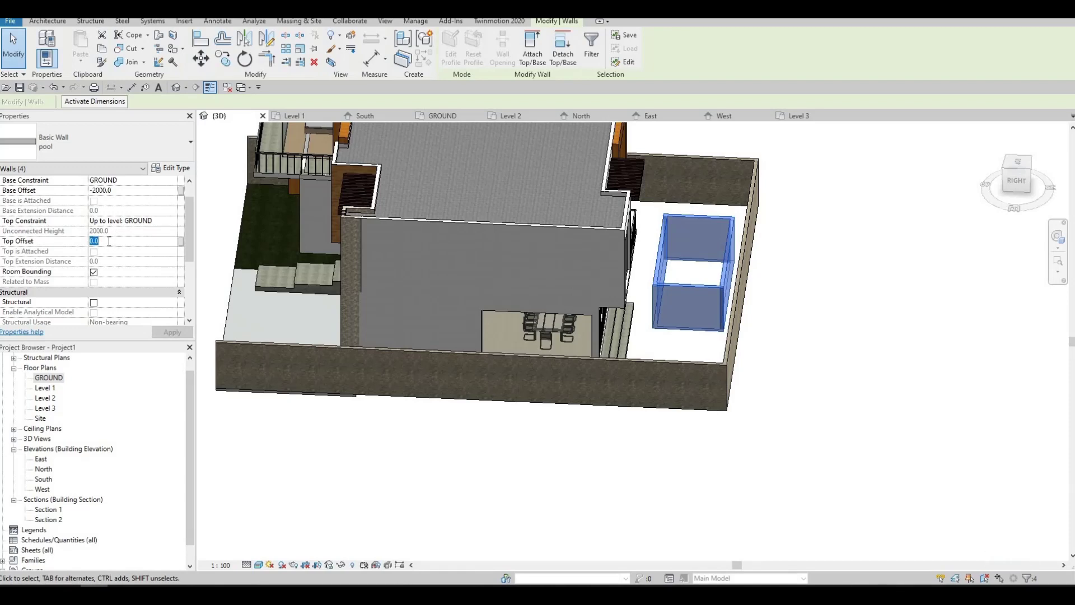
{"action": "type", "text": "100"}
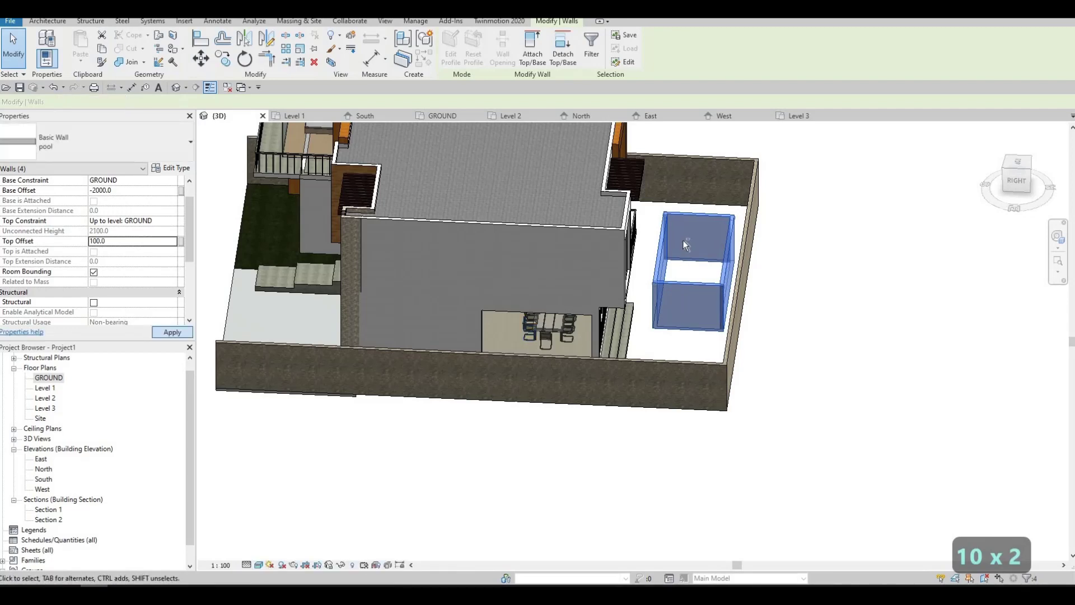
{"action": "key", "text": "Escape"}
- Orbit to inspect the raised pool walls, then open the GROUND plan
{"action": "middle_click_drag", "start_coordinate": [659, 208], "coordinate": [625, 330], "text": "shift"}
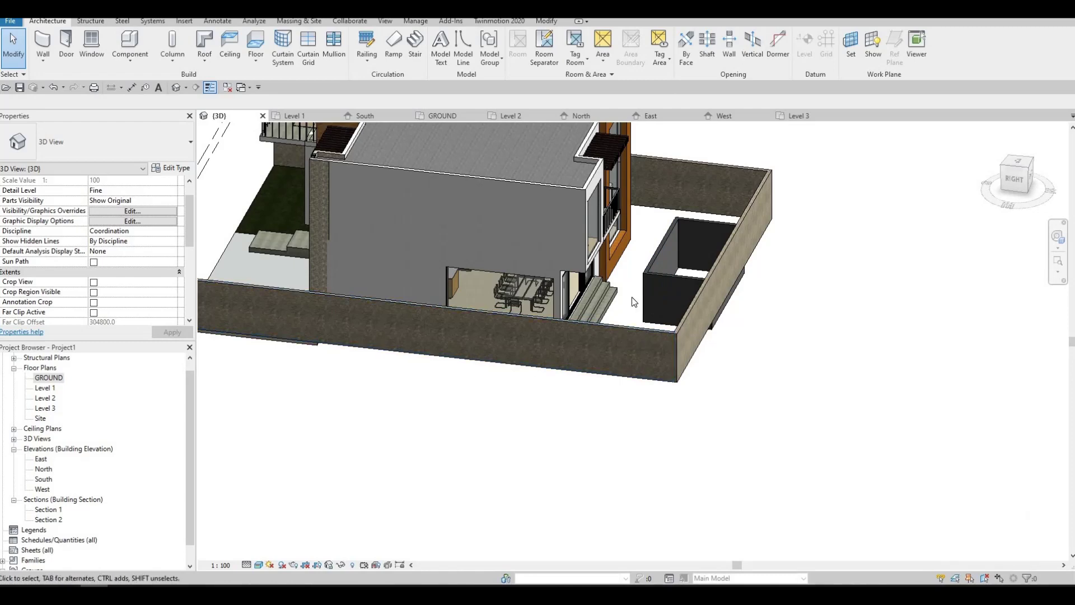
{"action": "mouse_move", "coordinate": [691, 389]}
{"action": "middle_mouse_down", "text": "shift"}
{"action": "mouse_move", "coordinate": [689, 360]}
{"action": "mouse_move", "coordinate": [600, 349]}
{"action": "middle_mouse_up", "text": "shift"}
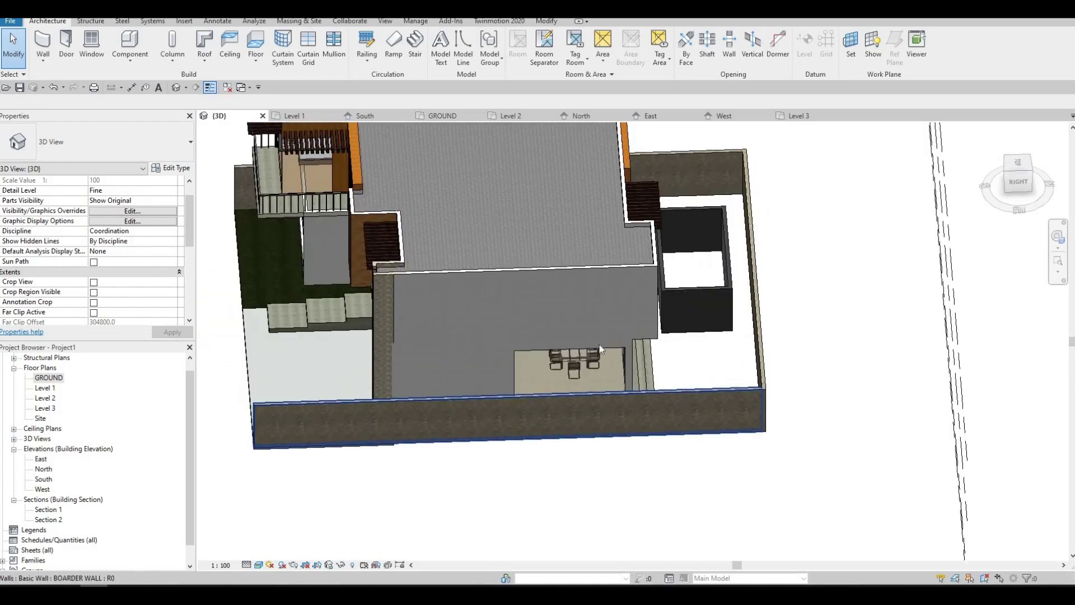
{"action": "double_click", "coordinate": [48, 377]}
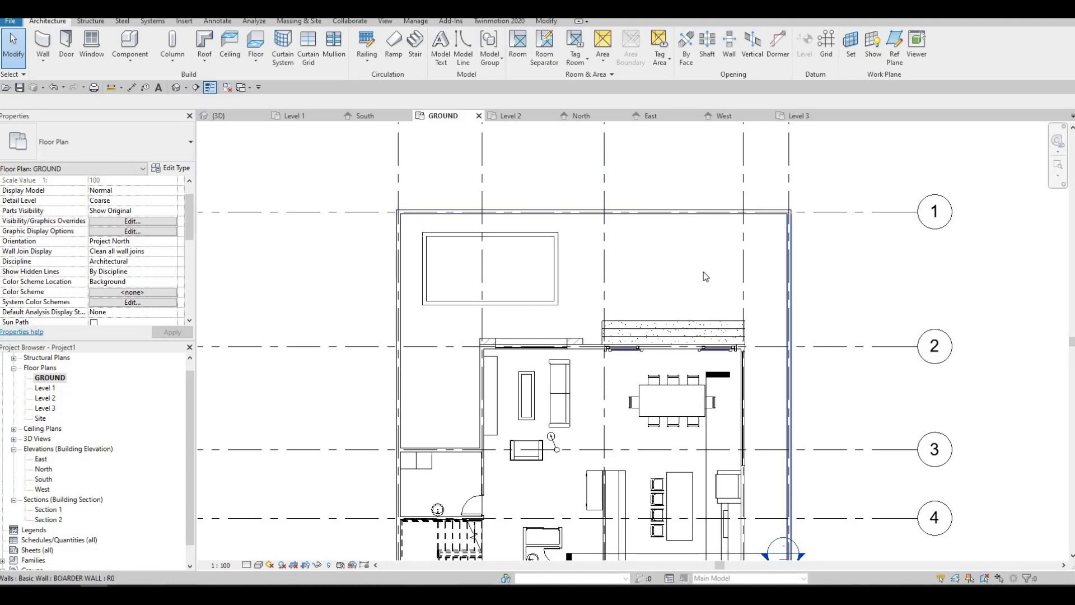
- Reframe the plan to grids 2–6 and select the lower-left L-shaped floor
{"action": "middle_click_drag", "start_coordinate": [487, 284], "coordinate": [456, 319]}
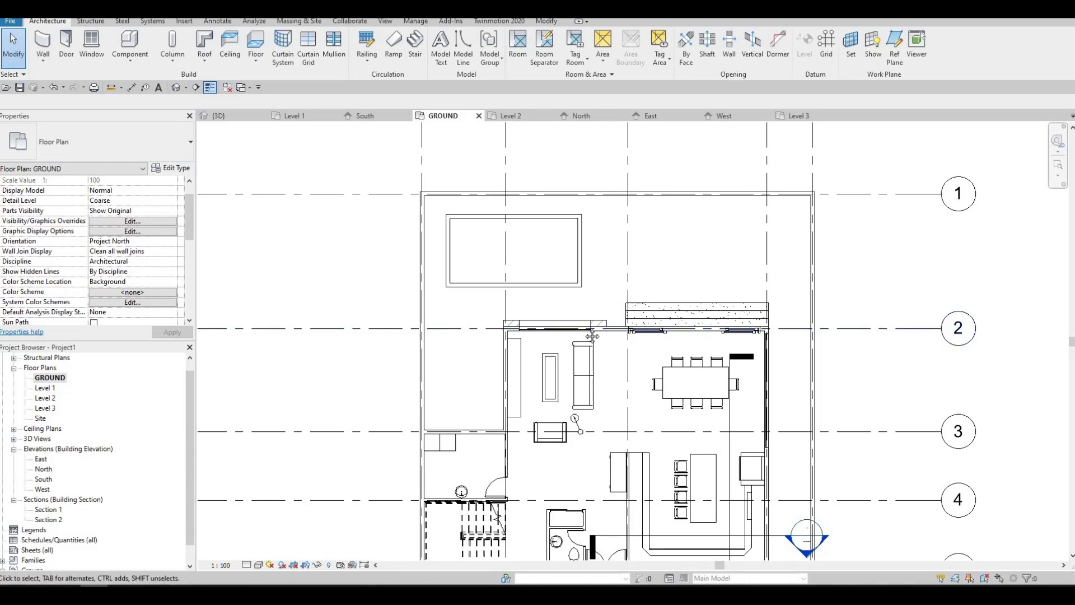
{"action": "middle_click_drag", "start_coordinate": [614, 330], "coordinate": [609, 351]}
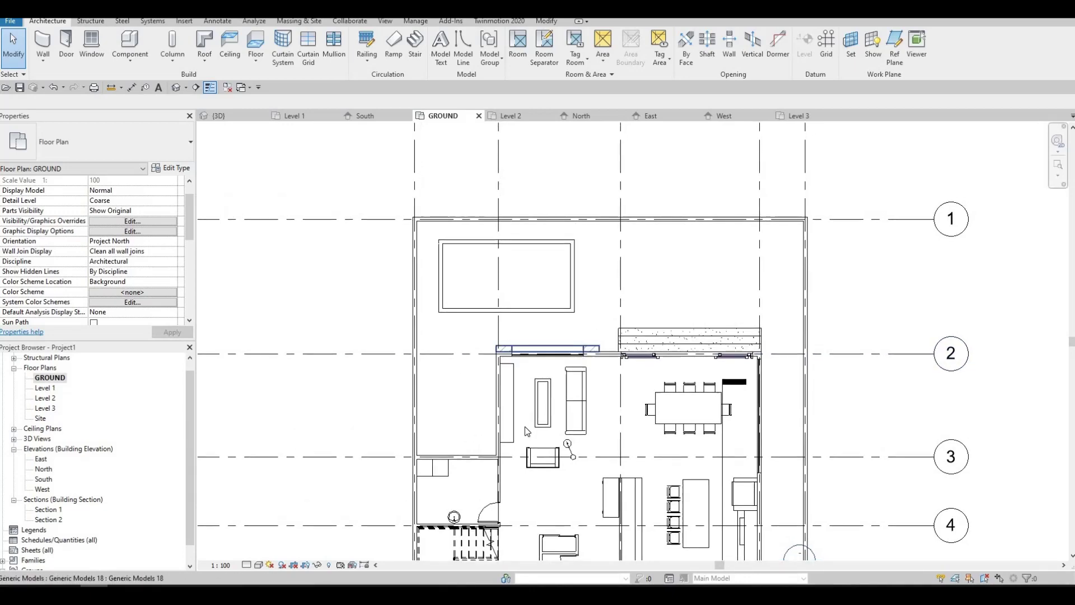
{"action": "scroll", "coordinate": [520, 457], "scroll_direction": "down", "scroll_amount": 2}
{"action": "left_click", "coordinate": [519, 452]}
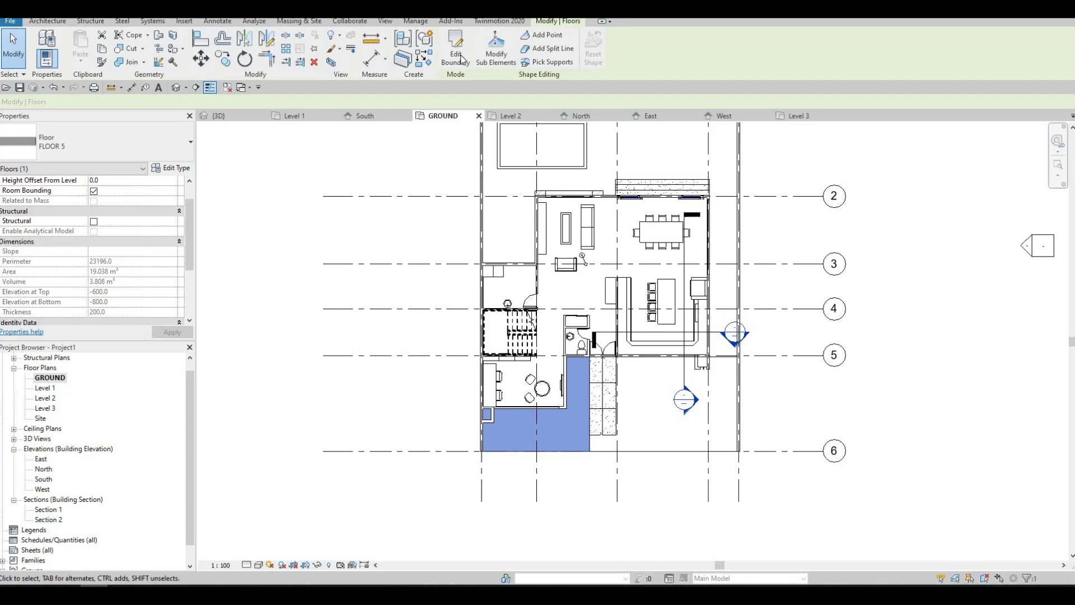
- Sketch a rectangular boundary strip between the border wall and the house's west side
{"action": "left_click", "coordinate": [455, 51]}
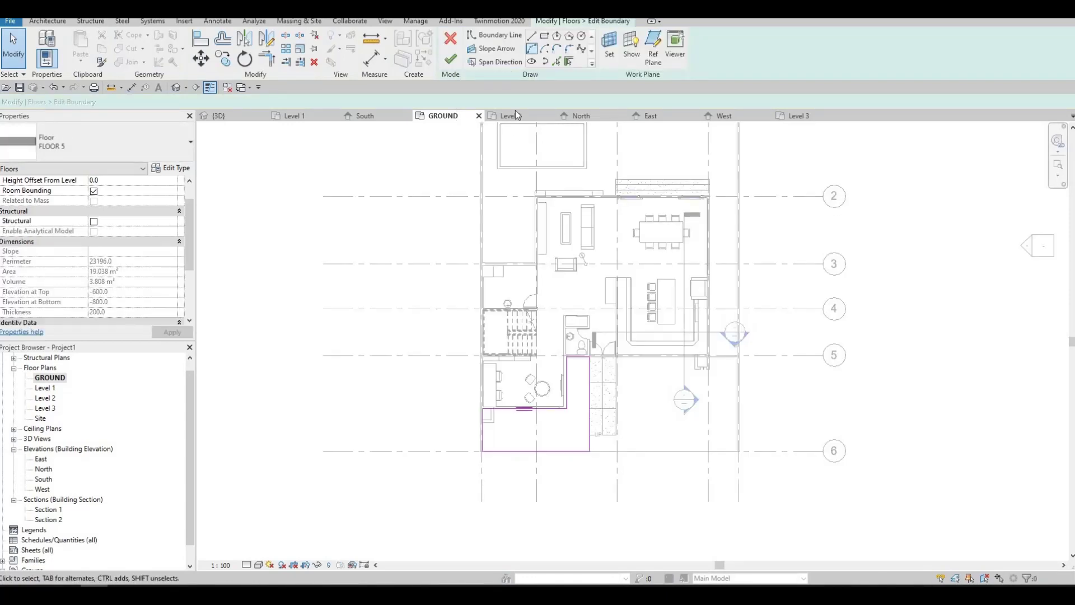
{"action": "key", "text": "l"}
{"action": "key", "text": "i"}
{"action": "scroll", "coordinate": [563, 269], "scroll_direction": "up", "scroll_amount": 3}
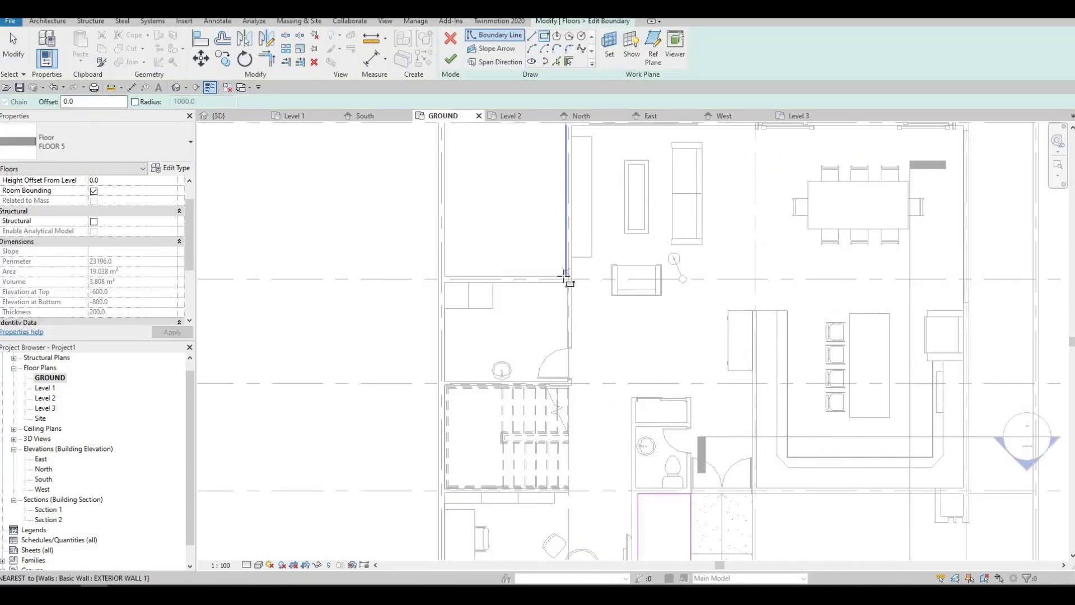
{"action": "left_click", "coordinate": [565, 276]}
{"action": "middle_click_drag", "start_coordinate": [456, 192], "coordinate": [441, 272]}
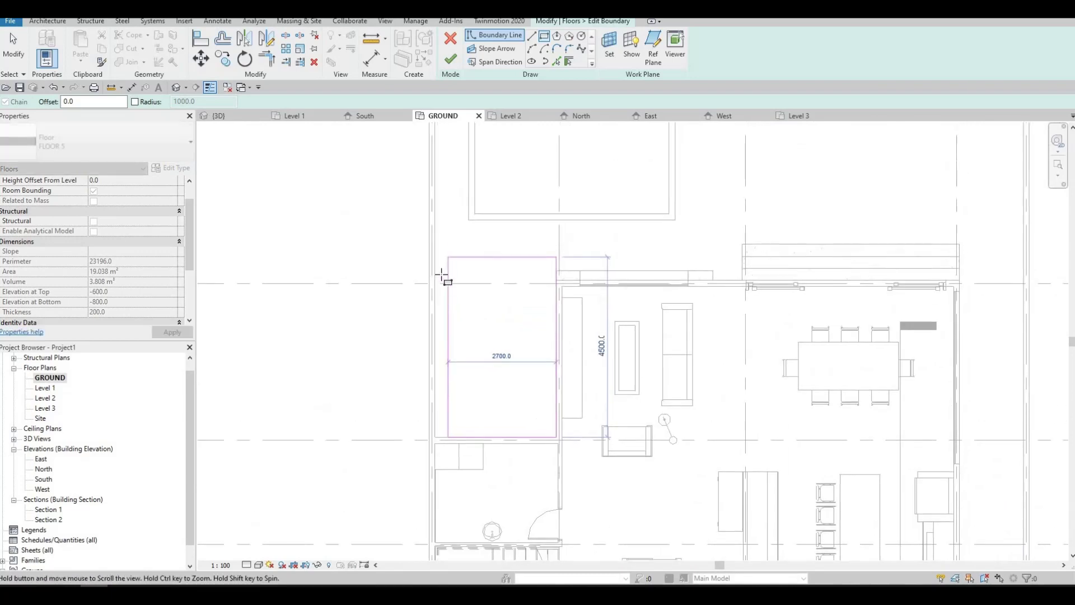
{"action": "left_click", "coordinate": [436, 271]}
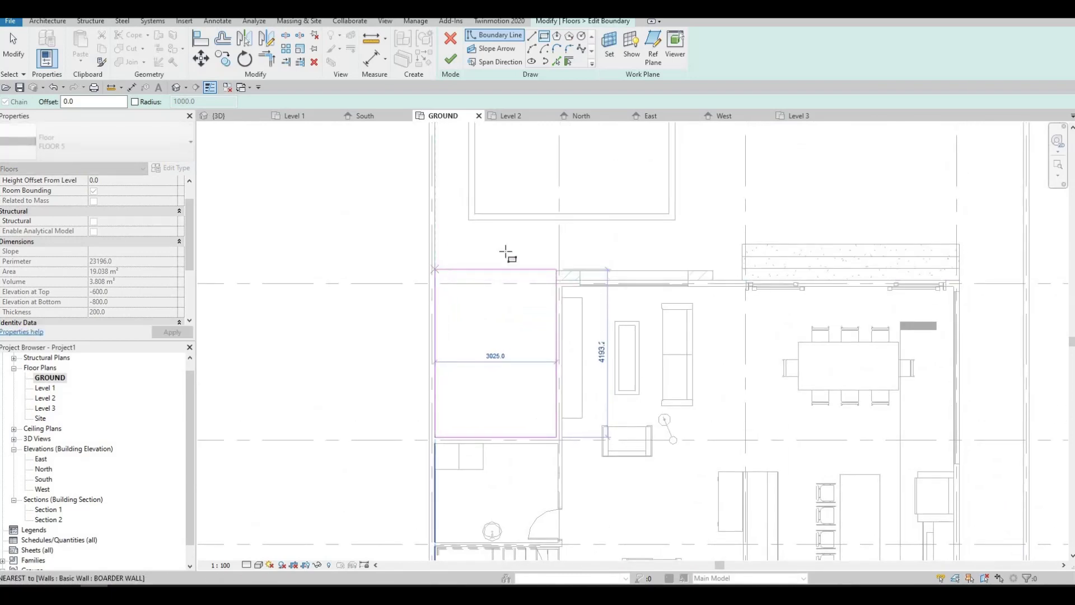
{"action": "key", "text": "Escape"}
{"action": "scroll", "coordinate": [506, 254], "scroll_direction": "up", "scroll_amount": 2}
{"action": "key", "text": "Escape"}
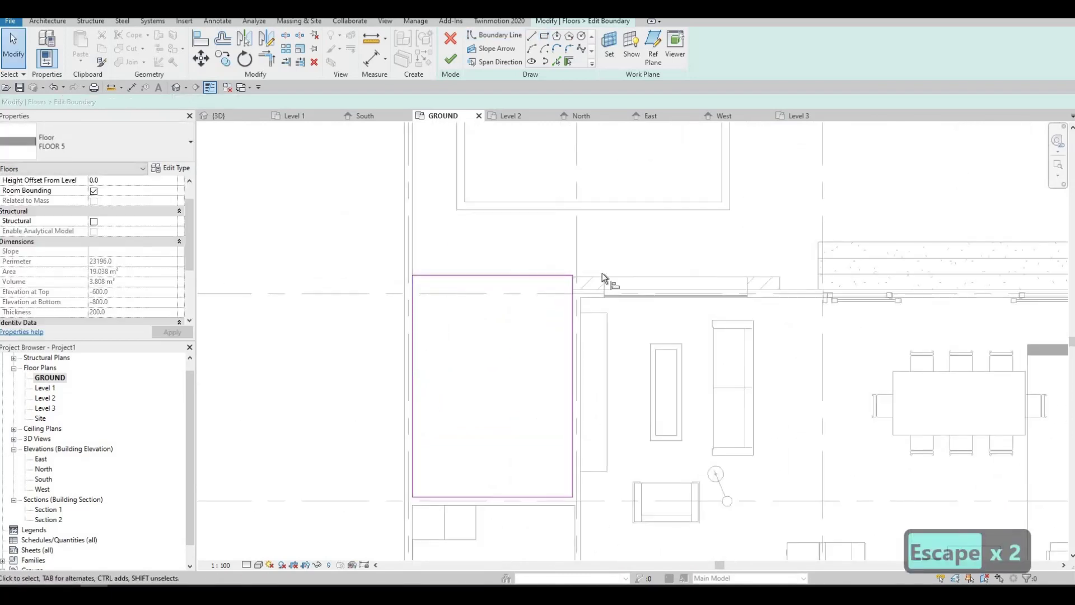
{"action": "type", "text": "al"}
- Align the strip to the wall face and leave boundary editing
{"action": "left_click", "coordinate": [588, 278]}
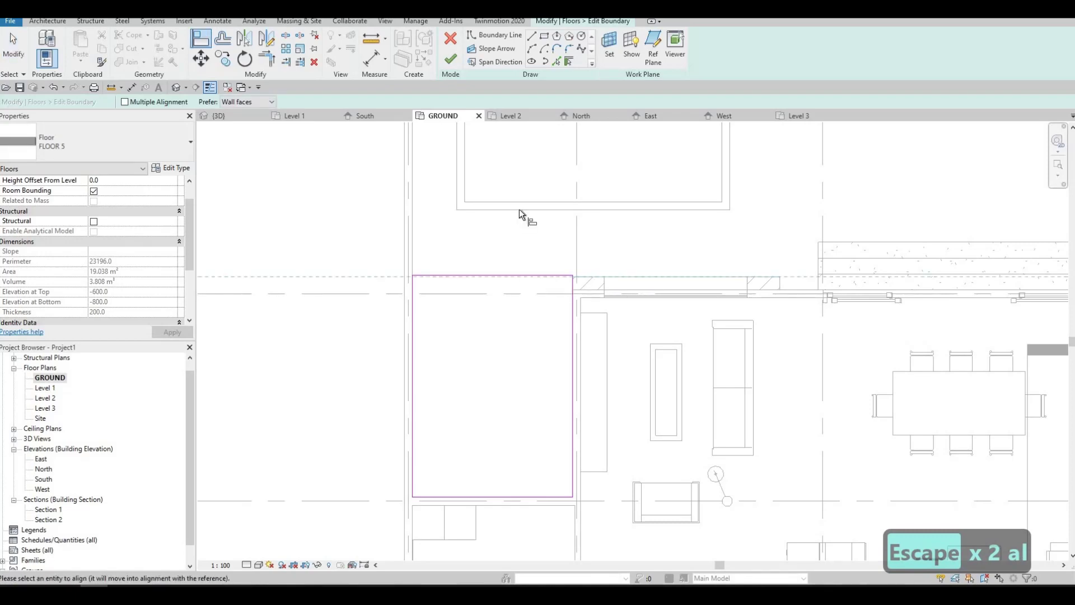
{"action": "key", "text": "Escape"}
{"action": "key", "text": "Escape"}
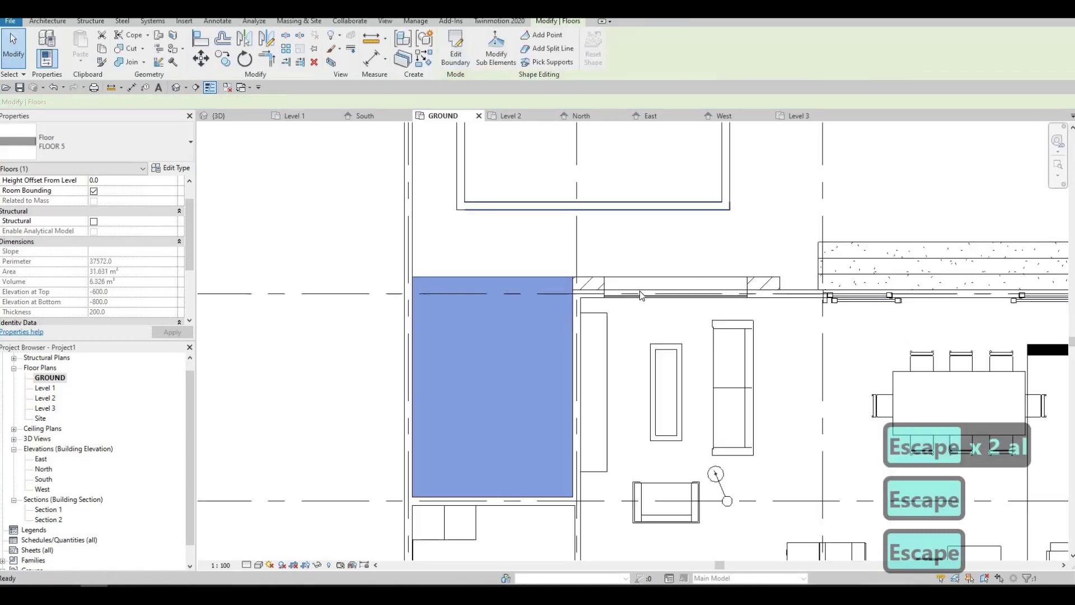
{"action": "scroll", "coordinate": [499, 373], "scroll_direction": "down", "scroll_amount": 2}
{"action": "key", "text": "Escape"}
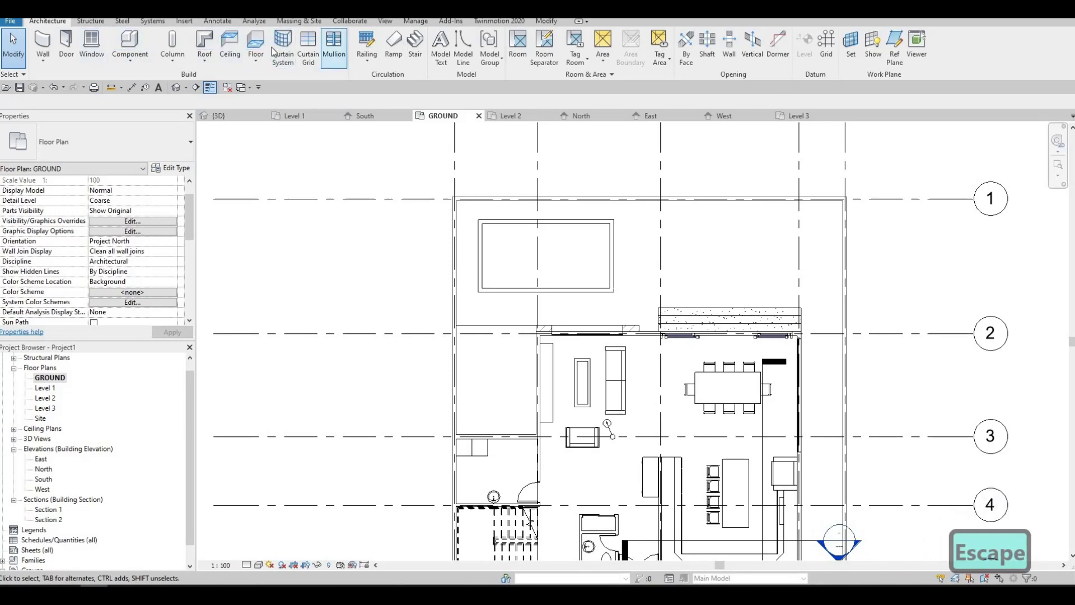
- Start a new floor and duplicate its type as FLOOR 6
{"action": "left_click", "coordinate": [255, 43]}
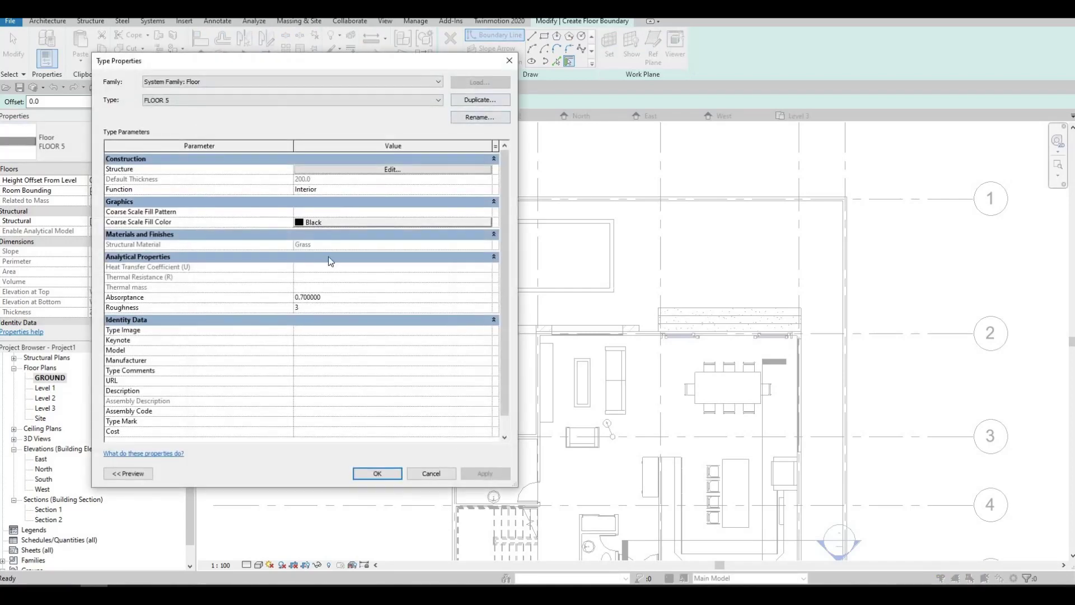
{"action": "left_click", "coordinate": [480, 99]}
{"action": "type", "text": "FLOOR 6"}
{"action": "left_click", "coordinate": [298, 296]}
{"action": "left_click", "coordinate": [373, 477]}
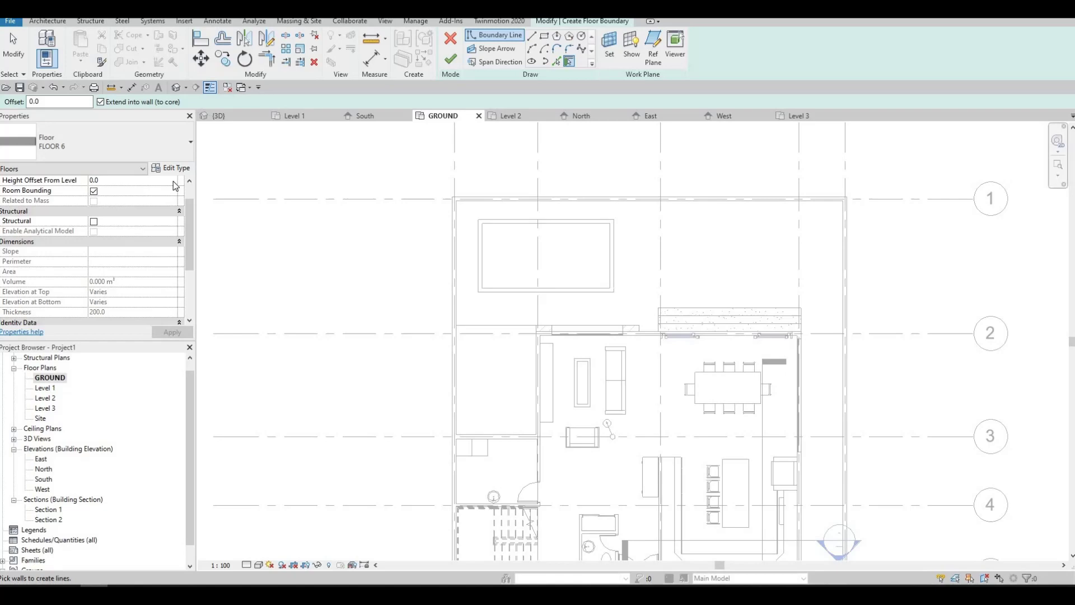
- Give FLOOR 6's structure layer Oak, White from AEC Materials > Wood
{"action": "left_click", "coordinate": [170, 168]}
{"action": "left_click", "coordinate": [352, 178]}
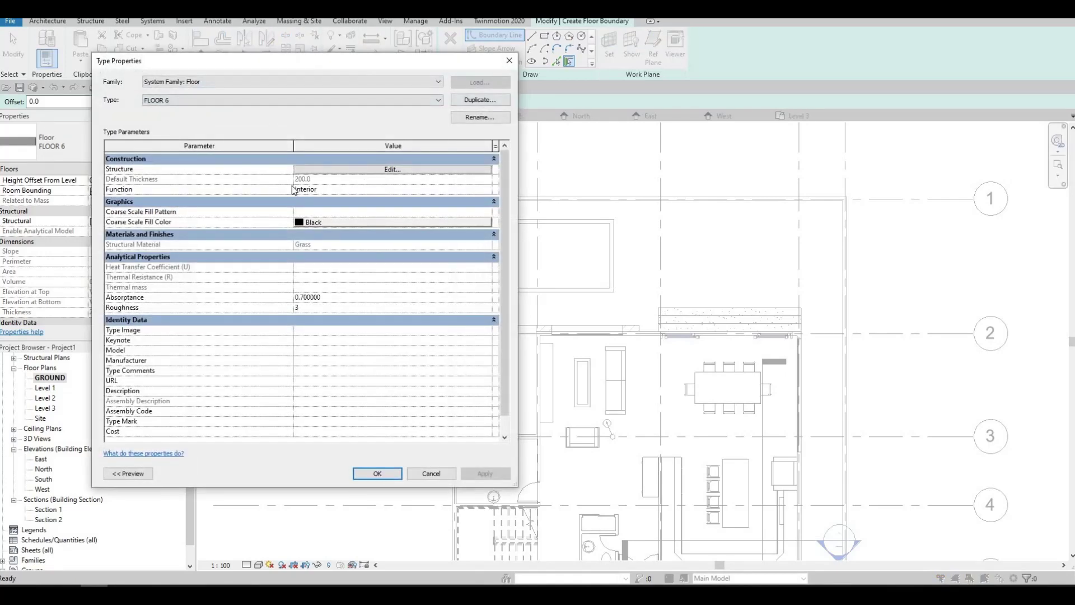
{"action": "left_click", "coordinate": [272, 169]}
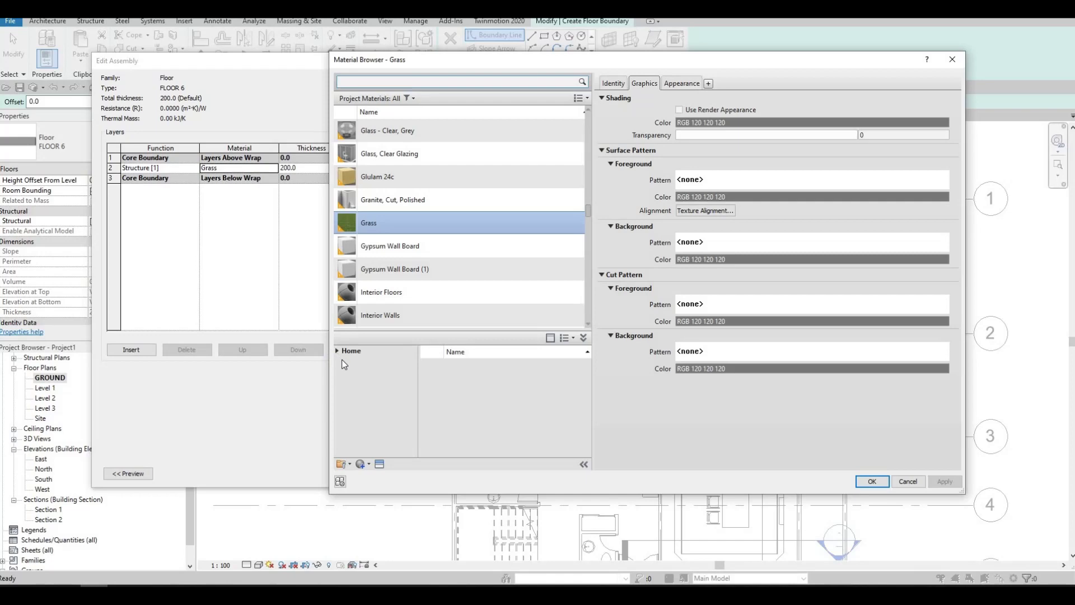
{"action": "left_click", "coordinate": [337, 350]}
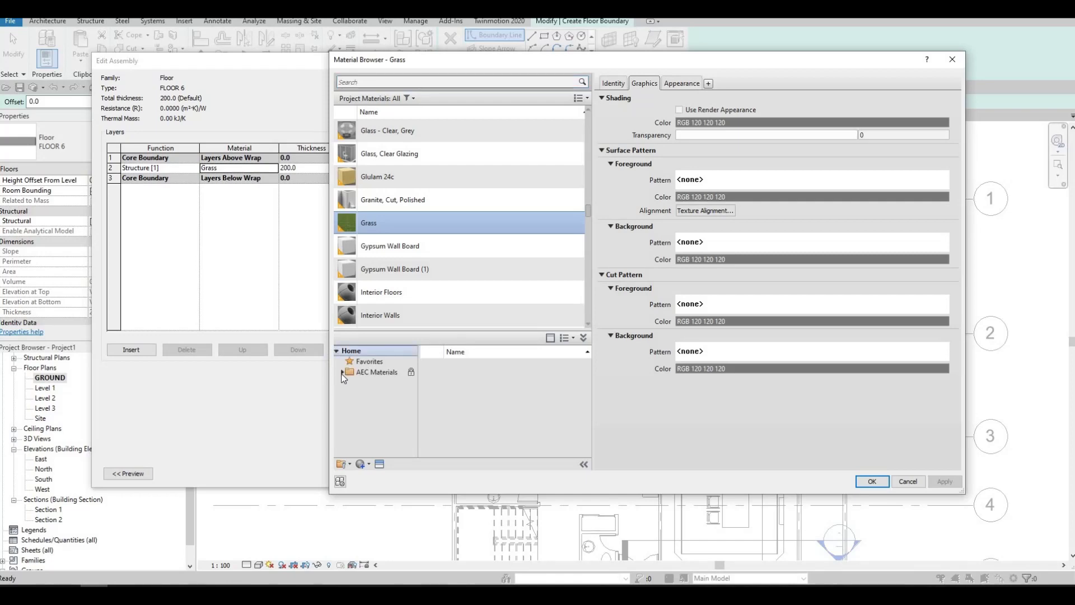
{"action": "left_click", "coordinate": [370, 375]}
{"action": "scroll", "coordinate": [377, 433], "scroll_direction": "down", "scroll_amount": 3}
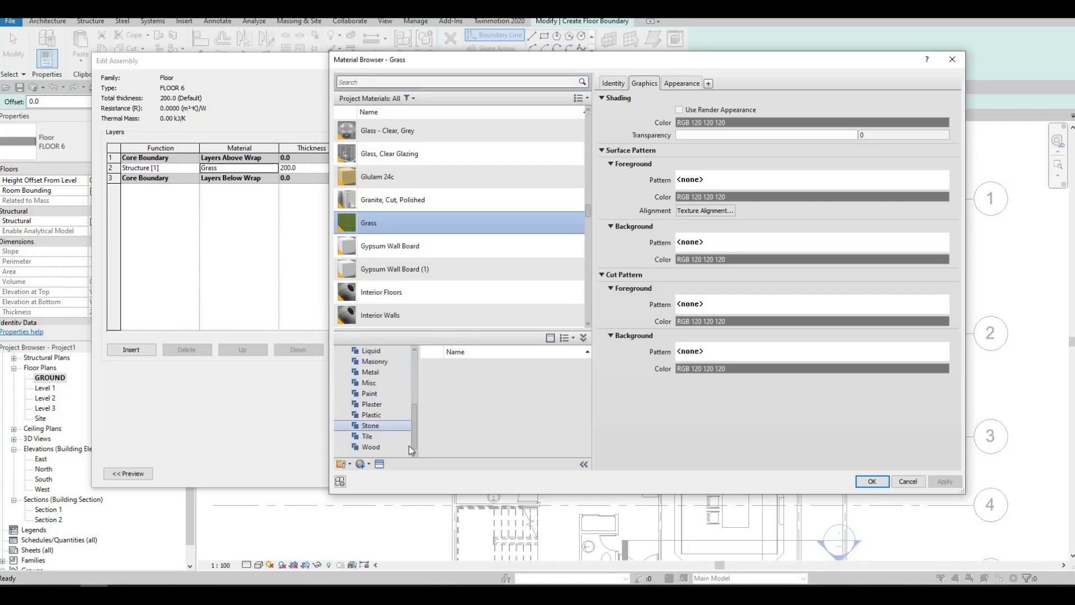
{"action": "left_click", "coordinate": [409, 445]}
{"action": "scroll", "coordinate": [511, 431], "scroll_direction": "down", "scroll_amount": 5}
{"action": "scroll", "coordinate": [505, 429], "scroll_direction": "down", "scroll_amount": 2}
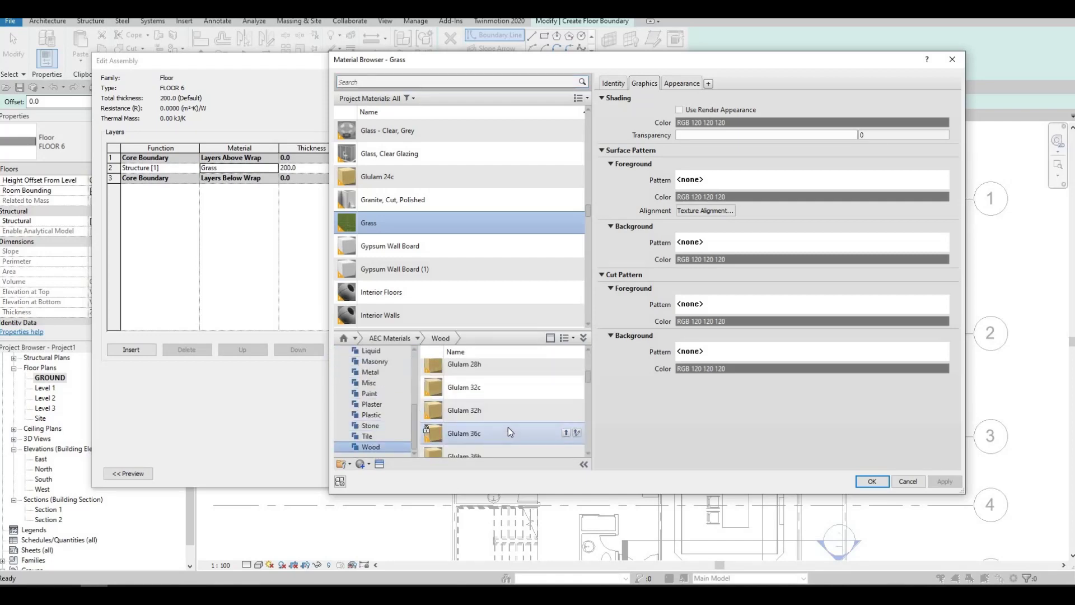
{"action": "scroll", "coordinate": [511, 428], "scroll_direction": "down", "scroll_amount": 3}
{"action": "scroll", "coordinate": [522, 444], "scroll_direction": "down", "scroll_amount": 3}
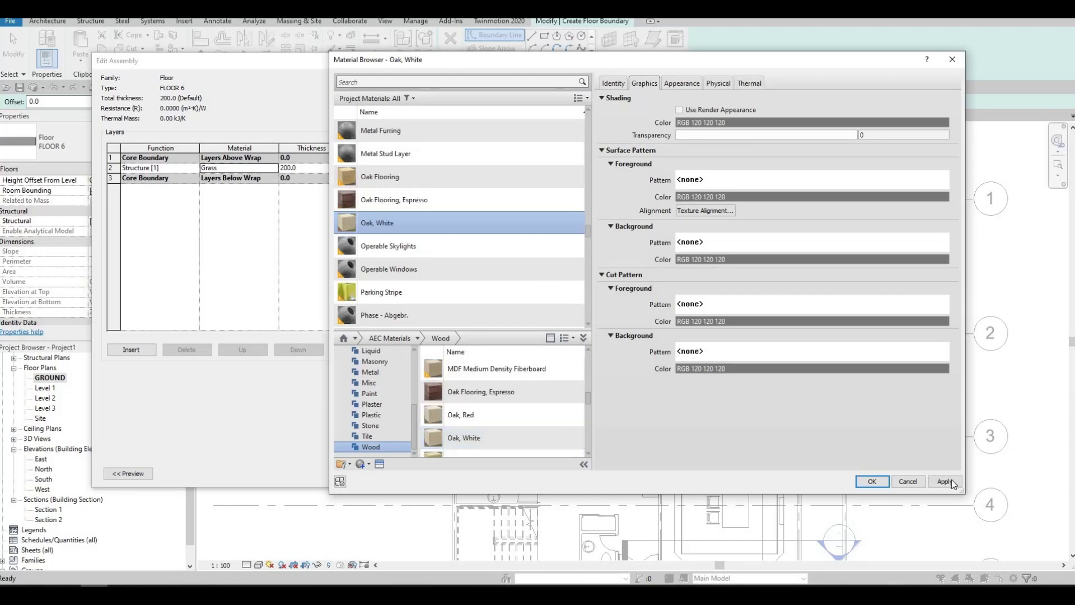
{"action": "key", "text": "Return"}
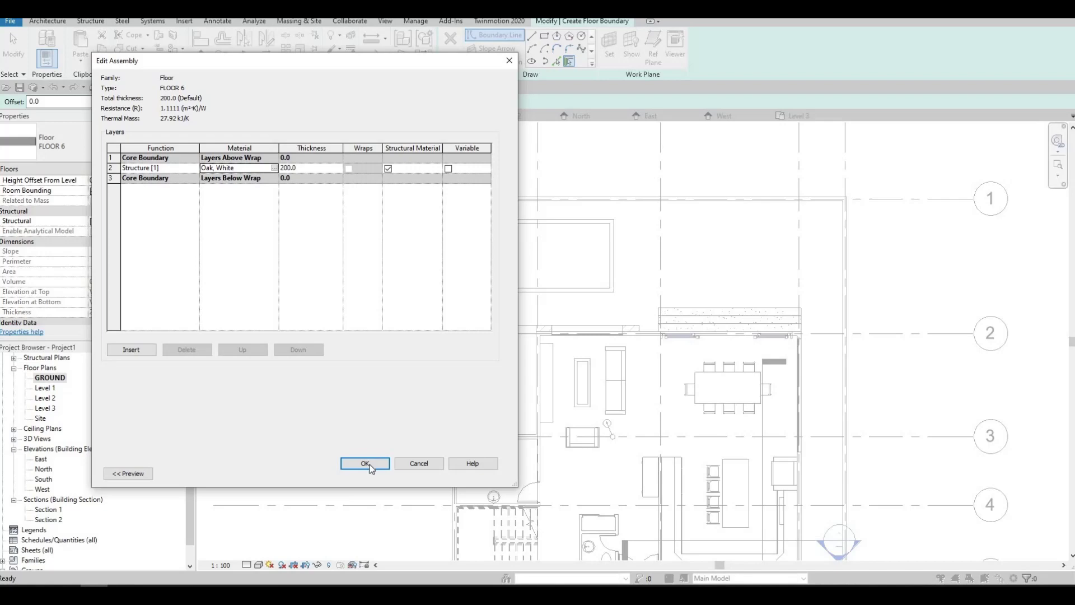
{"action": "left_click", "coordinate": [364, 462]}
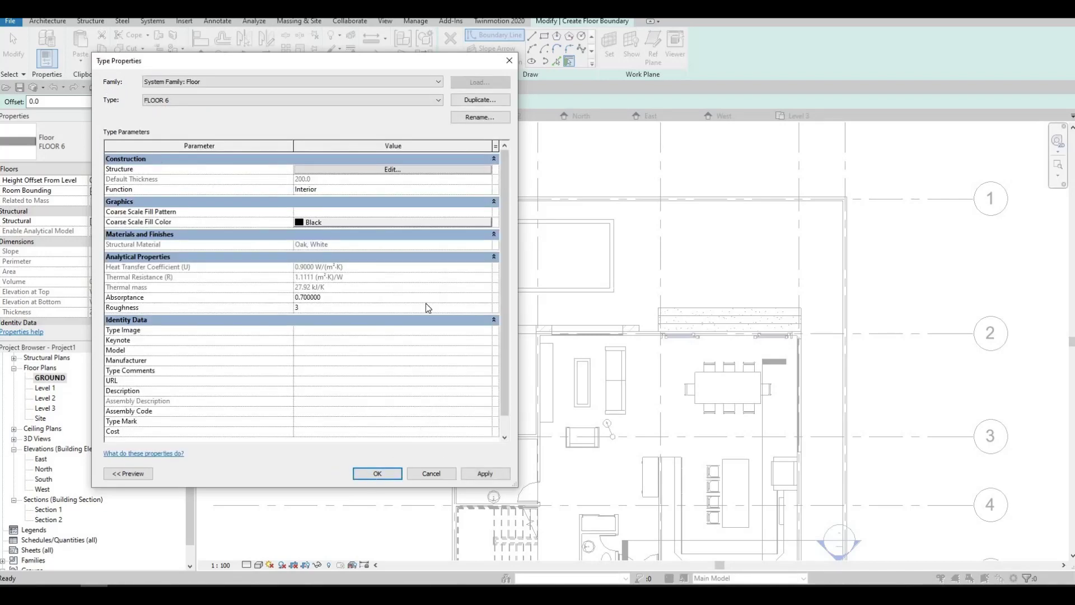
{"action": "key", "text": "Return"}
{"action": "key", "text": "l"}
{"action": "key", "text": "i"}
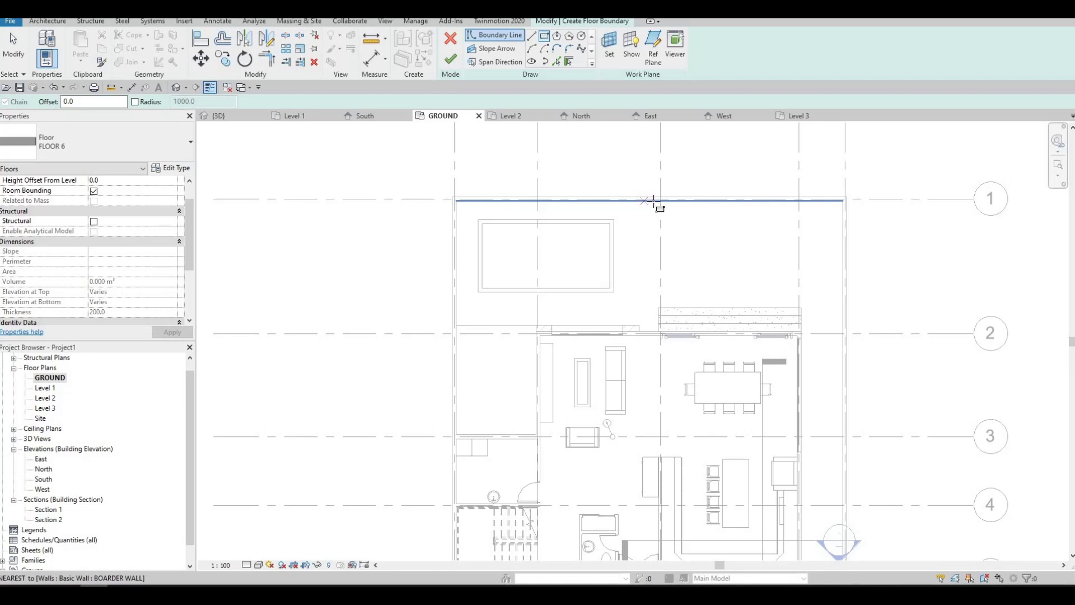
- Sketch the rectangle from the top wall's midpoint to the grid 2 intersection
{"action": "left_click", "coordinate": [702, 281]}
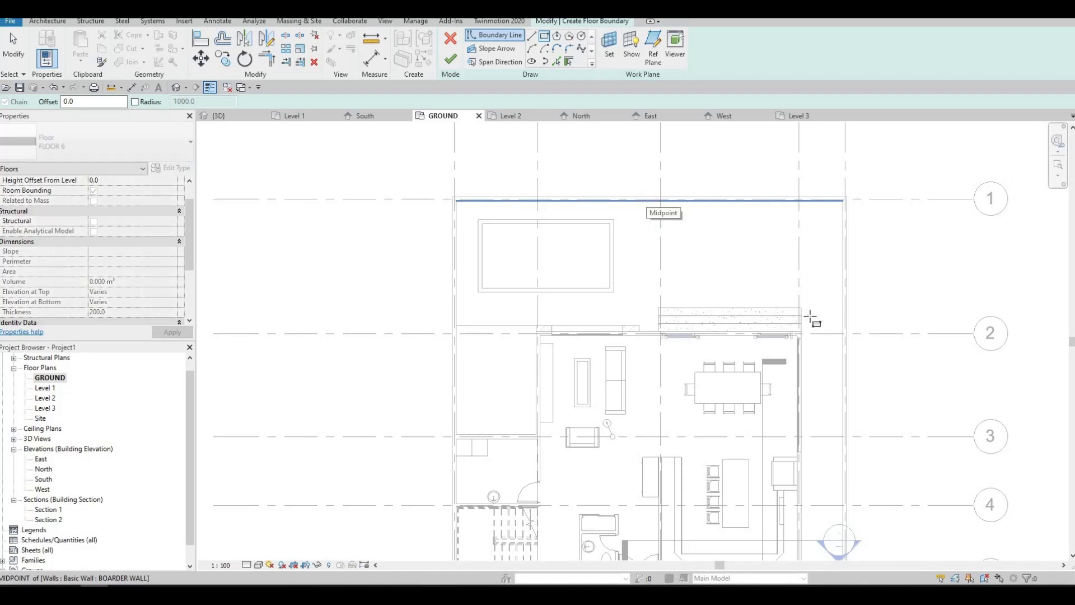
{"action": "left_click", "coordinate": [842, 334]}
{"action": "key", "text": "Escape"}
{"action": "key", "text": "Escape"}
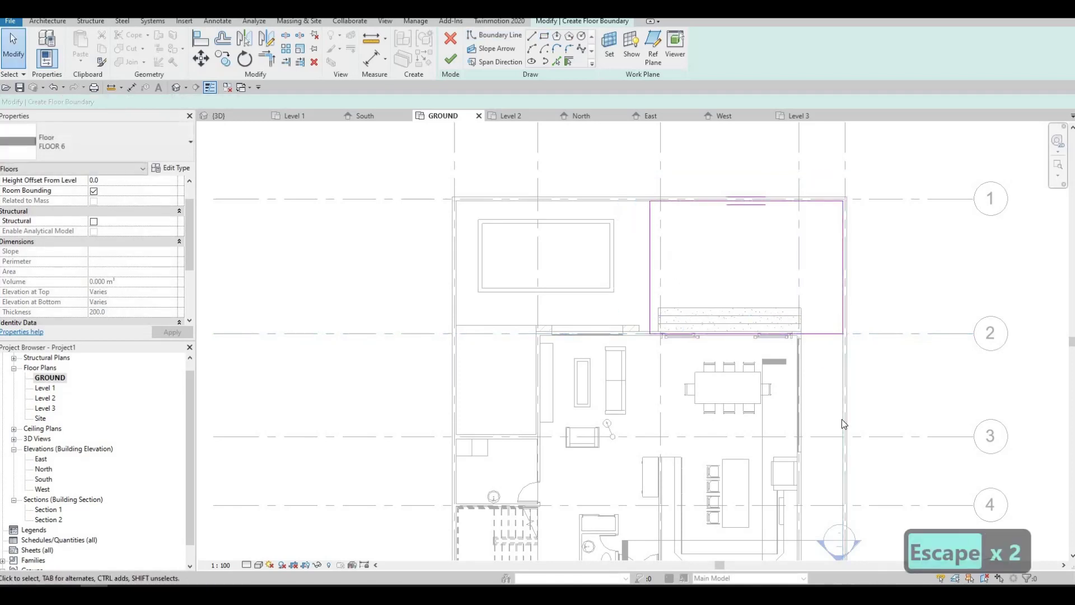
{"action": "middle_click_drag", "start_coordinate": [774, 382], "coordinate": [757, 382]}
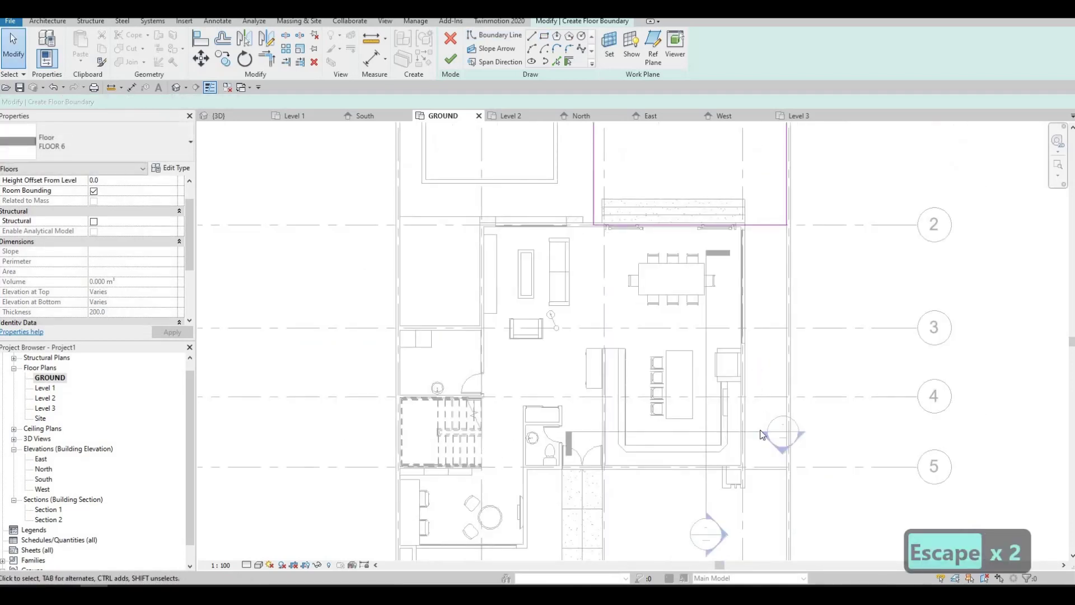
{"action": "middle_click_drag", "start_coordinate": [785, 340], "coordinate": [762, 309]}
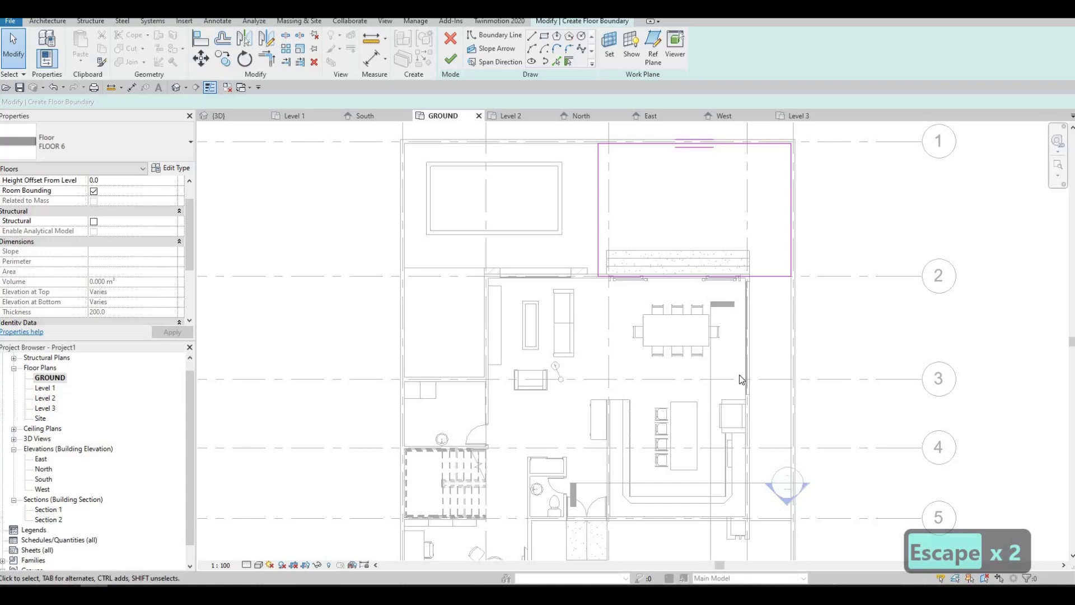
{"action": "middle_click_drag", "start_coordinate": [756, 370], "coordinate": [756, 305]}
{"action": "scroll", "coordinate": [757, 366], "scroll_direction": "down", "scroll_amount": 2}
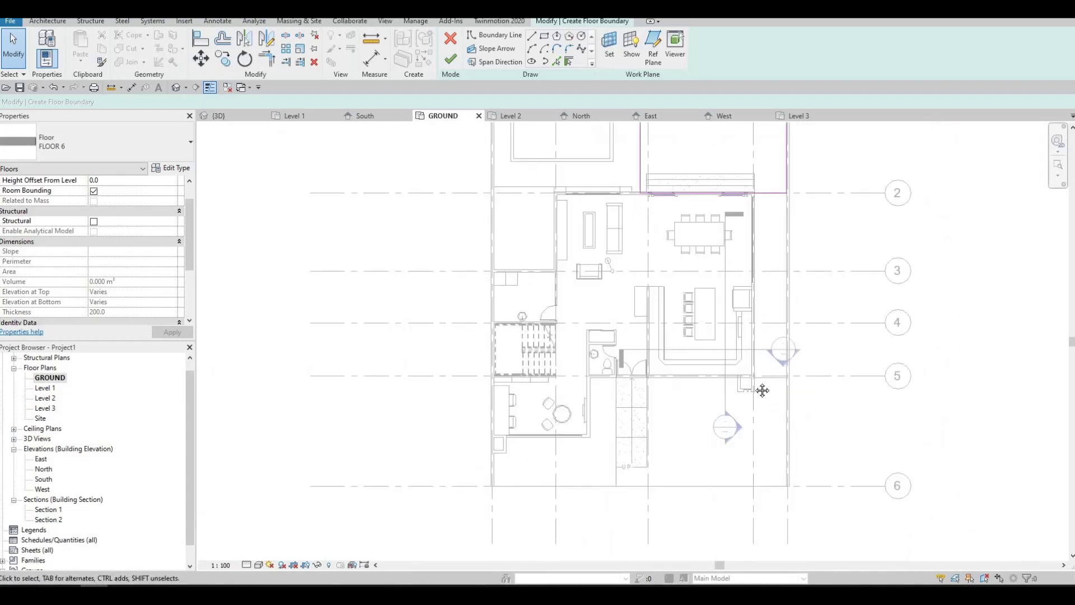
{"action": "mouse_move", "coordinate": [725, 268]}
{"action": "middle_mouse_down"}
{"action": "mouse_move", "coordinate": [765, 295]}
{"action": "mouse_move", "coordinate": [761, 255]}
{"action": "middle_mouse_up"}
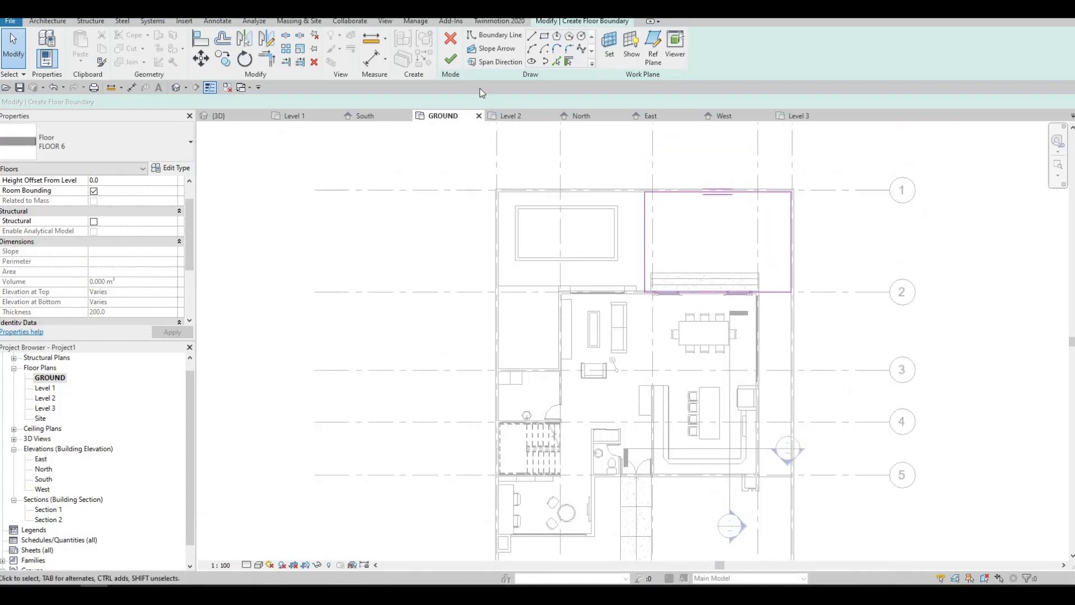
- Finish the sketch to create the oak floor and check its selection
{"action": "left_click", "coordinate": [450, 59]}
{"action": "key", "text": "Escape"}
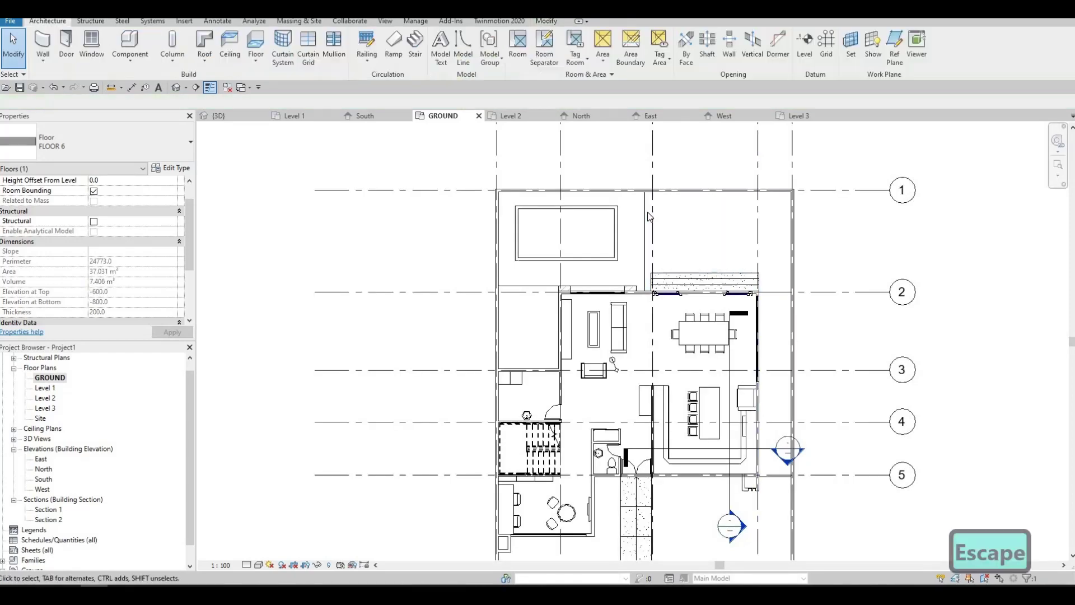
{"action": "key", "text": "Escape"}
{"action": "left_click", "coordinate": [644, 208]}
{"action": "key", "text": "Escape"}
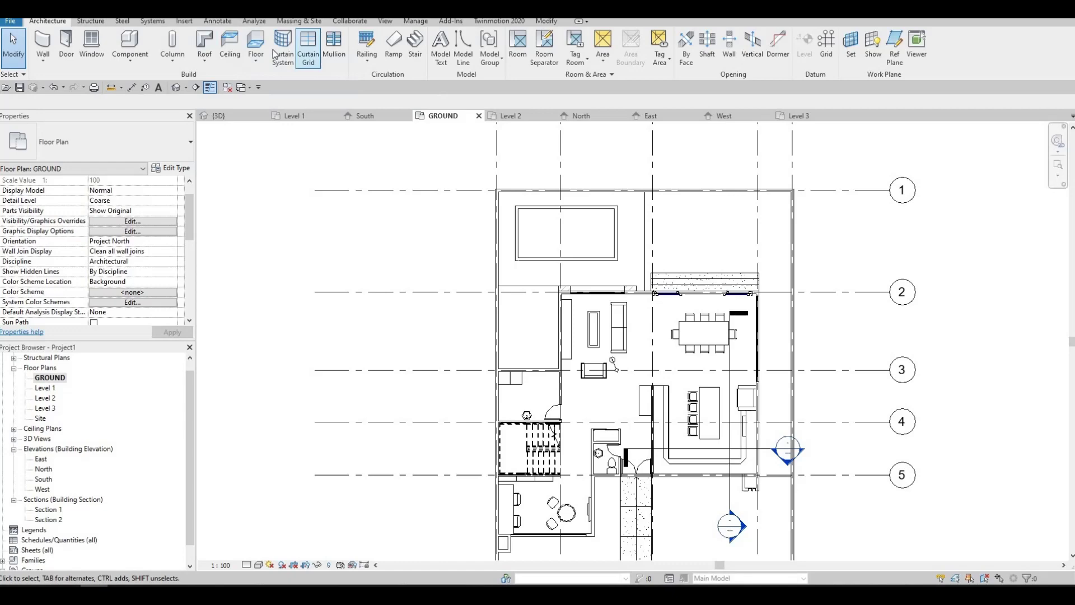
- Duplicate the floor type as FLOOR 7 with a Tile, Stone and Ceramic mix structure layer
{"action": "left_click", "coordinate": [256, 47]}
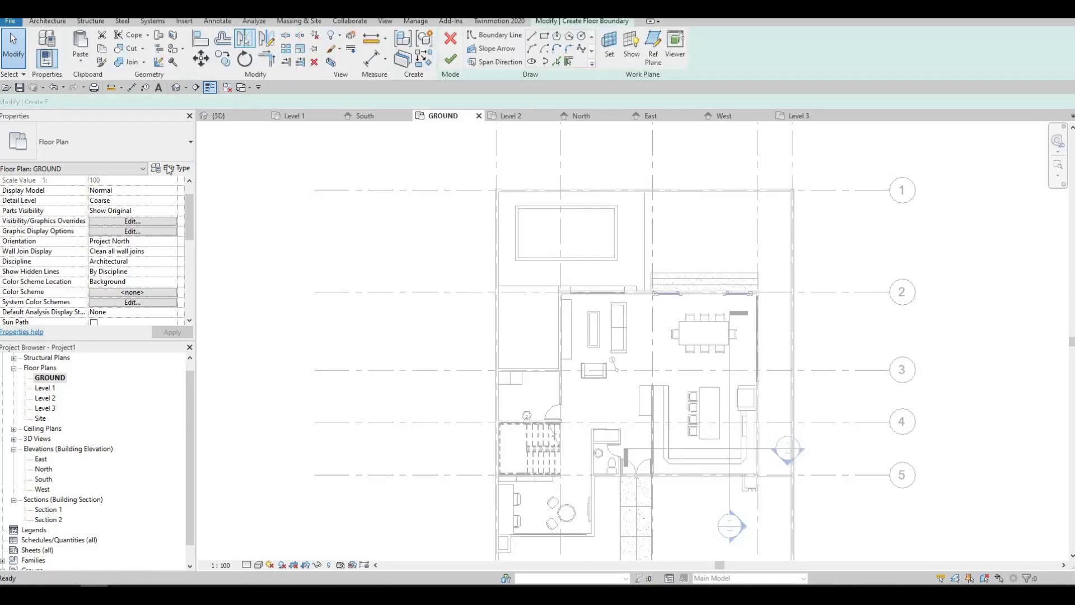
{"action": "left_click", "coordinate": [170, 168]}
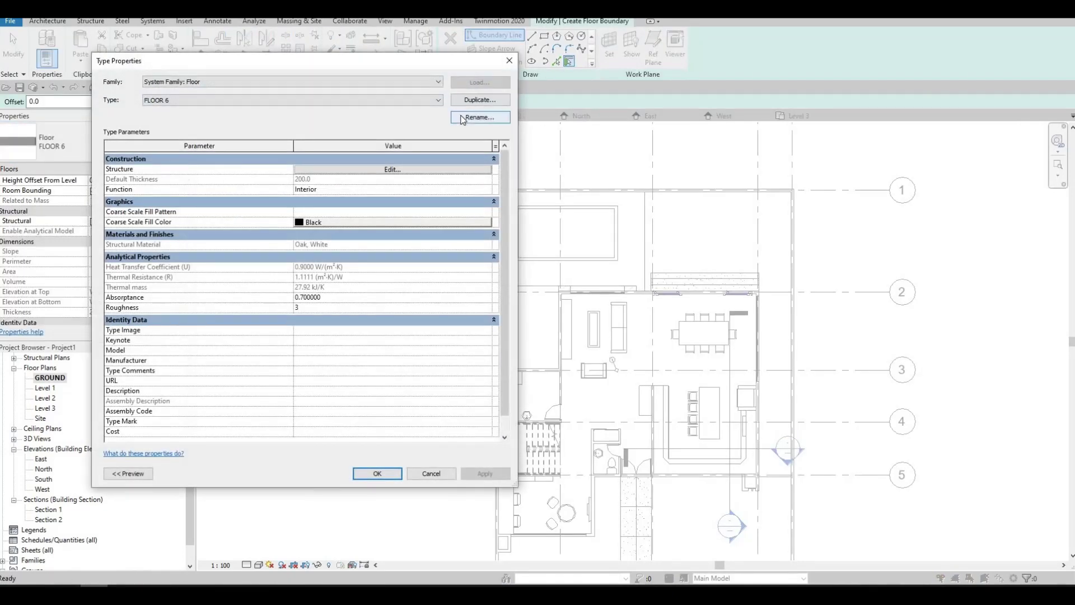
{"action": "left_click", "coordinate": [480, 99]}
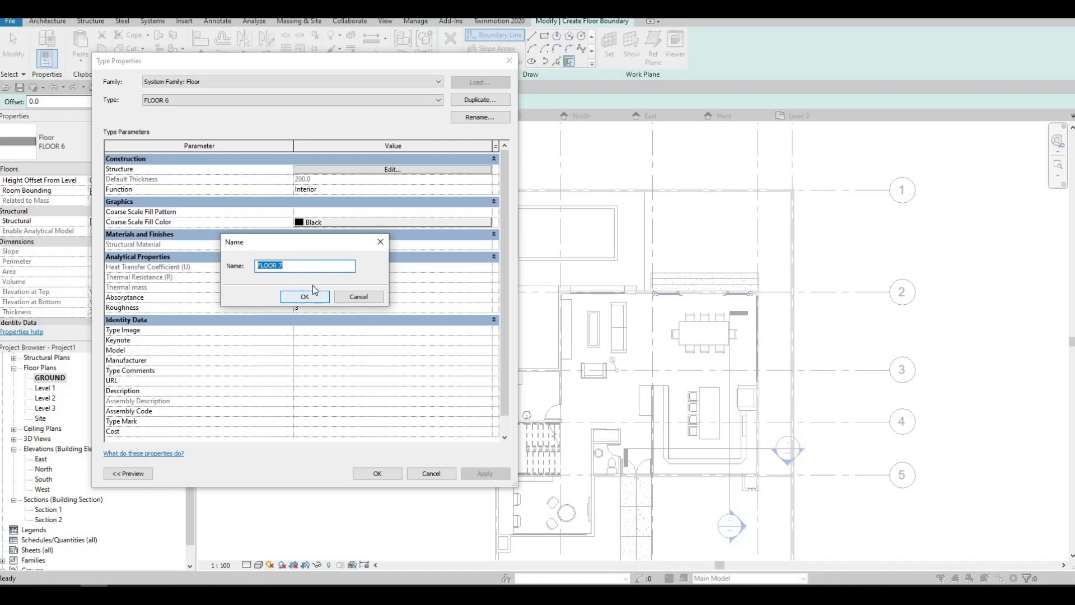
{"action": "key", "text": "Return"}
{"action": "left_click", "coordinate": [352, 169]}
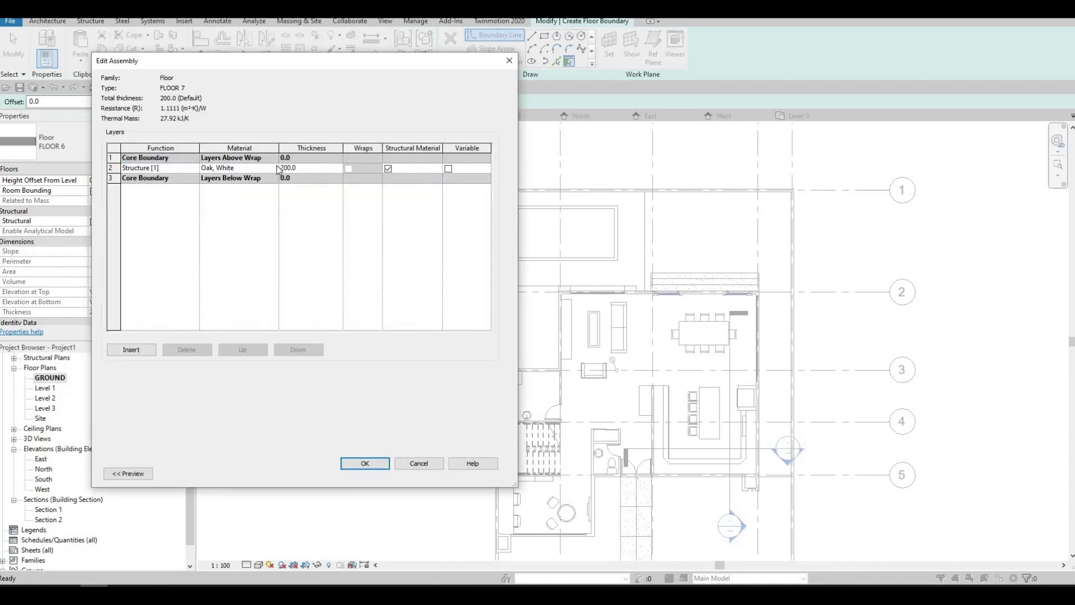
{"action": "left_click", "coordinate": [274, 168]}
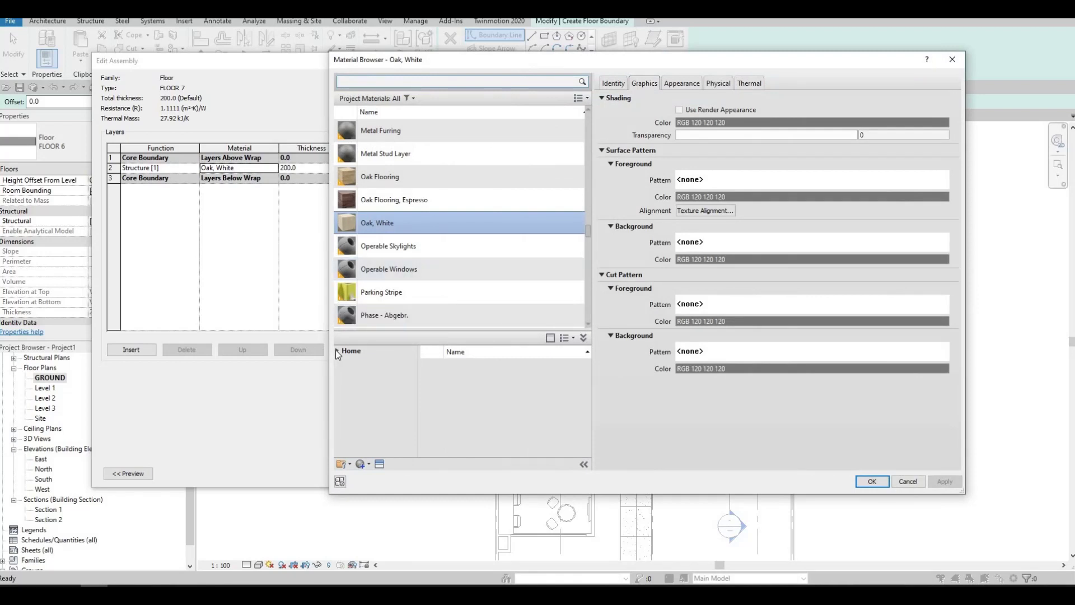
{"action": "left_click", "coordinate": [355, 373]}
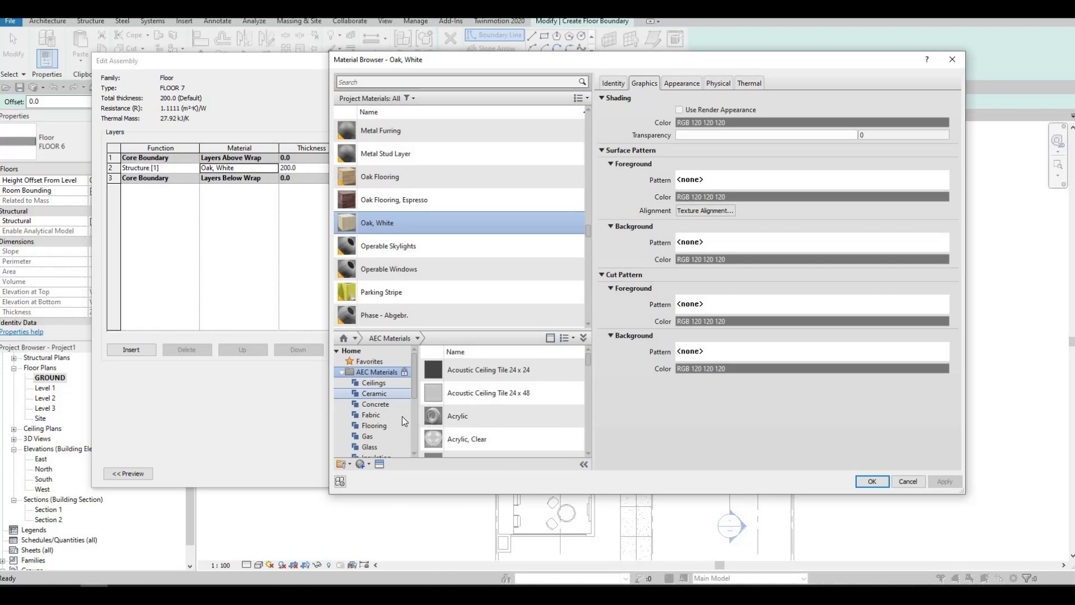
{"action": "scroll", "coordinate": [401, 415], "scroll_direction": "down", "scroll_amount": 3}
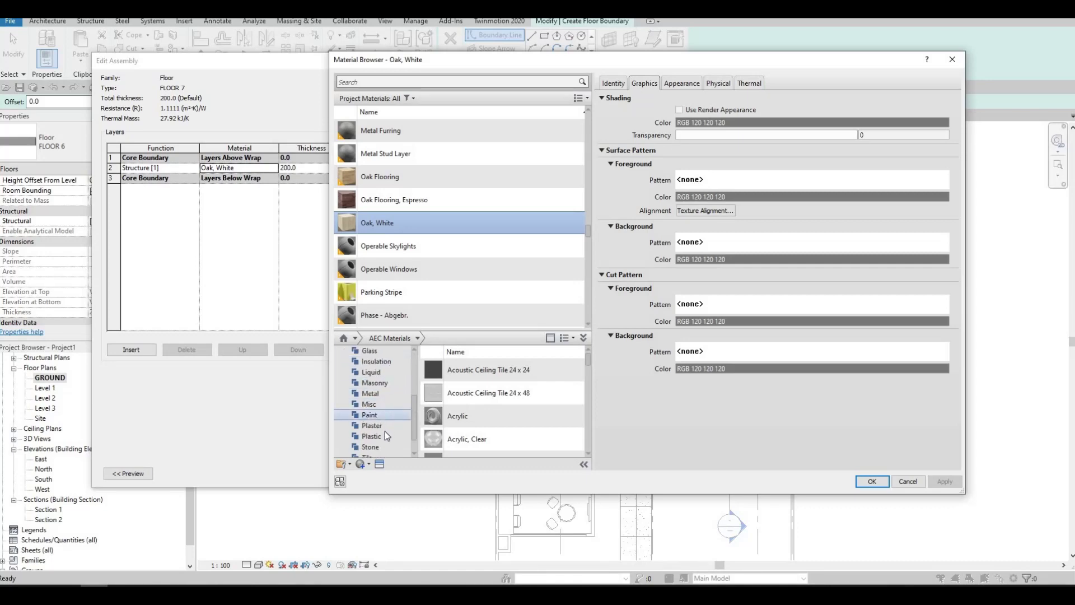
{"action": "scroll", "coordinate": [385, 431], "scroll_direction": "down", "scroll_amount": 2}
{"action": "left_click", "coordinate": [370, 437]}
{"action": "scroll", "coordinate": [504, 419], "scroll_direction": "down", "scroll_amount": 2}
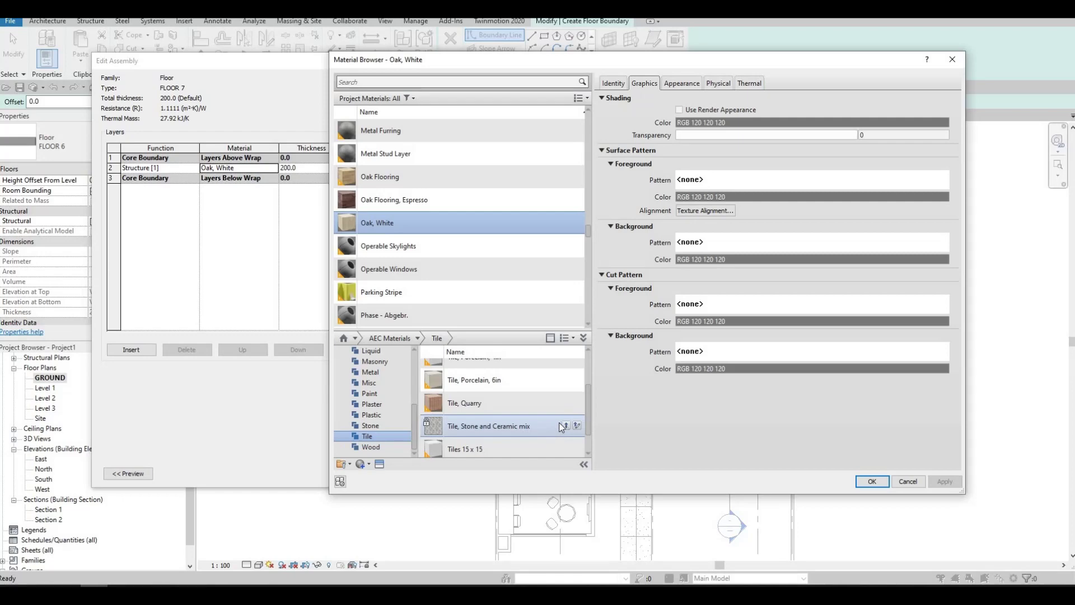
{"action": "left_click", "coordinate": [871, 480]}
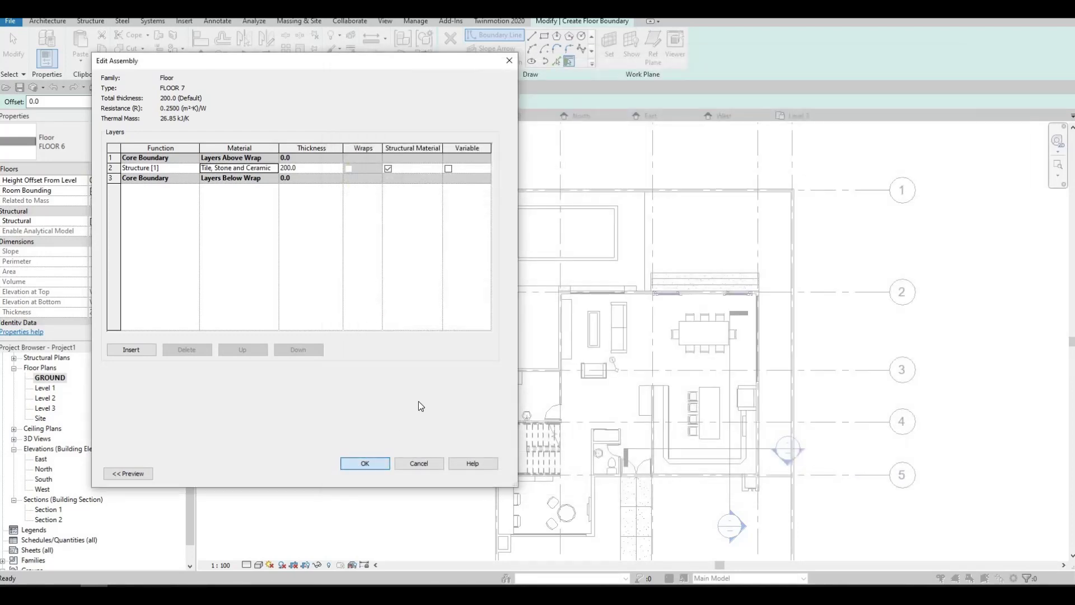
{"action": "left_click", "coordinate": [364, 463]}
{"action": "left_click", "coordinate": [379, 473]}
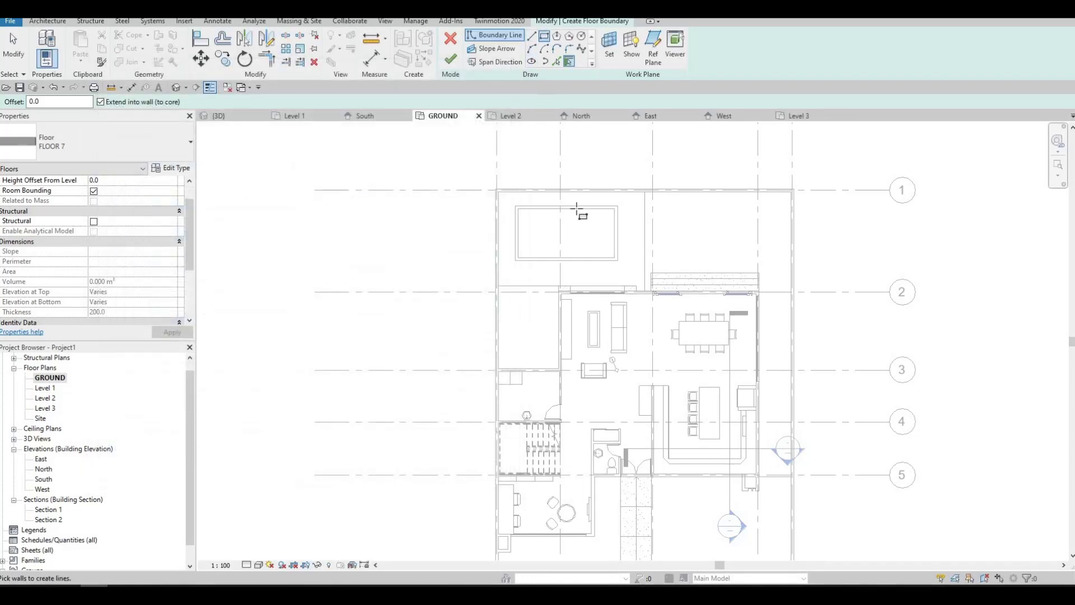
- Sketch straight FLOOR 7 boundary lines from the top-left wall corner to the closing corner
{"action": "key", "text": "l"}
{"action": "key", "text": "i"}
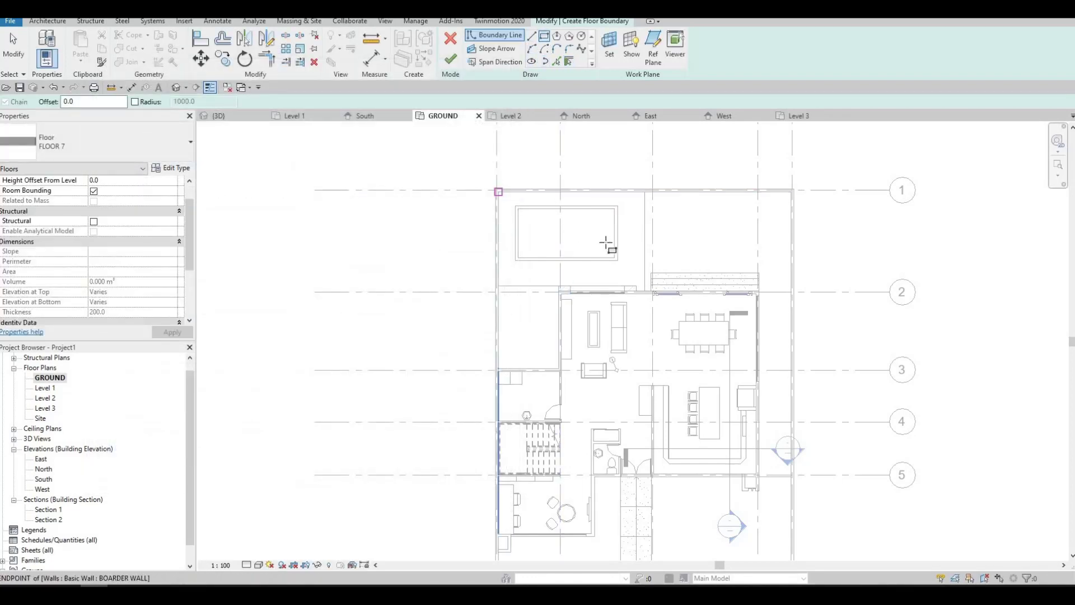
{"action": "left_click", "coordinate": [498, 192]}
{"action": "left_click", "coordinate": [643, 192]}
{"action": "scroll", "coordinate": [672, 311], "scroll_direction": "up", "scroll_amount": 1}
{"action": "scroll", "coordinate": [671, 311], "scroll_direction": "up", "scroll_amount": 2}
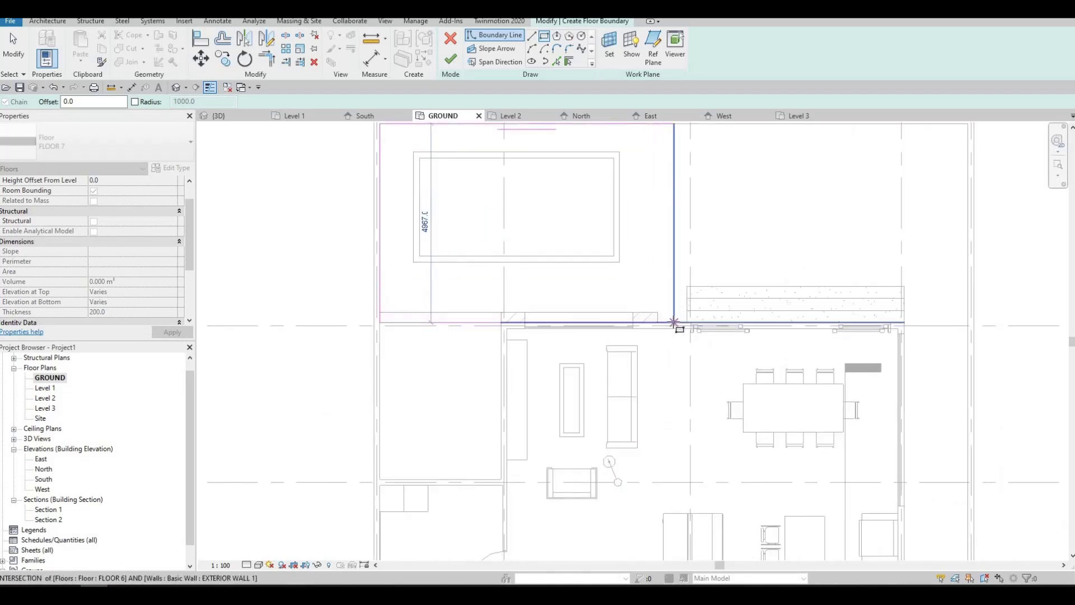
{"action": "left_click", "coordinate": [674, 322]}
{"action": "key", "text": "Escape"}
- Add a rectangular boundary around the pool, from its top-left to bottom-right corner
{"action": "middle_click_drag", "start_coordinate": [554, 218], "coordinate": [531, 326]}
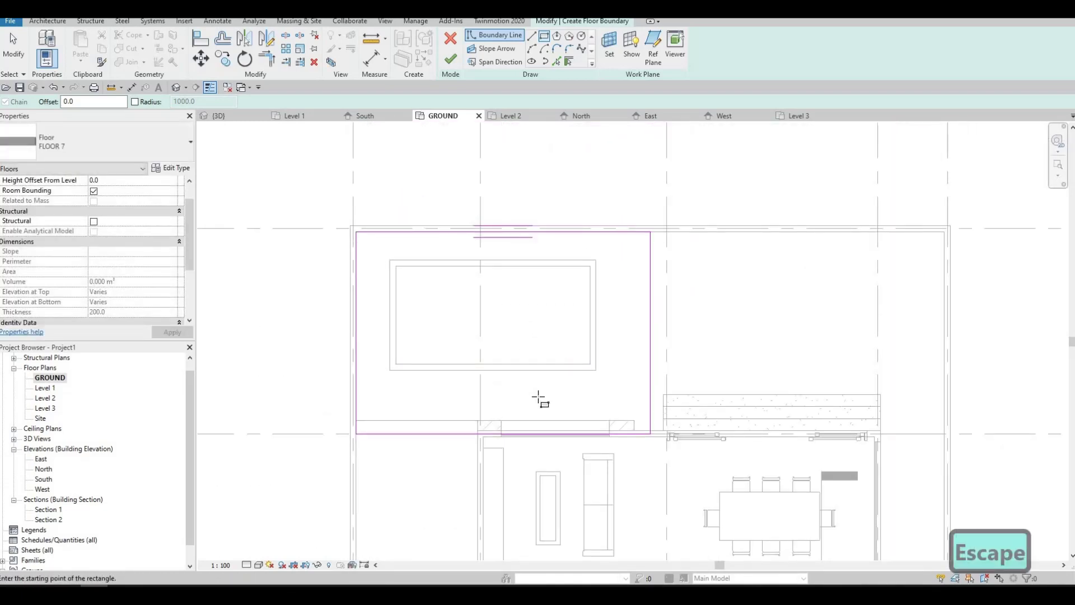
{"action": "scroll", "coordinate": [576, 441], "scroll_direction": "up", "scroll_amount": 1}
{"action": "scroll", "coordinate": [557, 365], "scroll_direction": "up", "scroll_amount": 1}
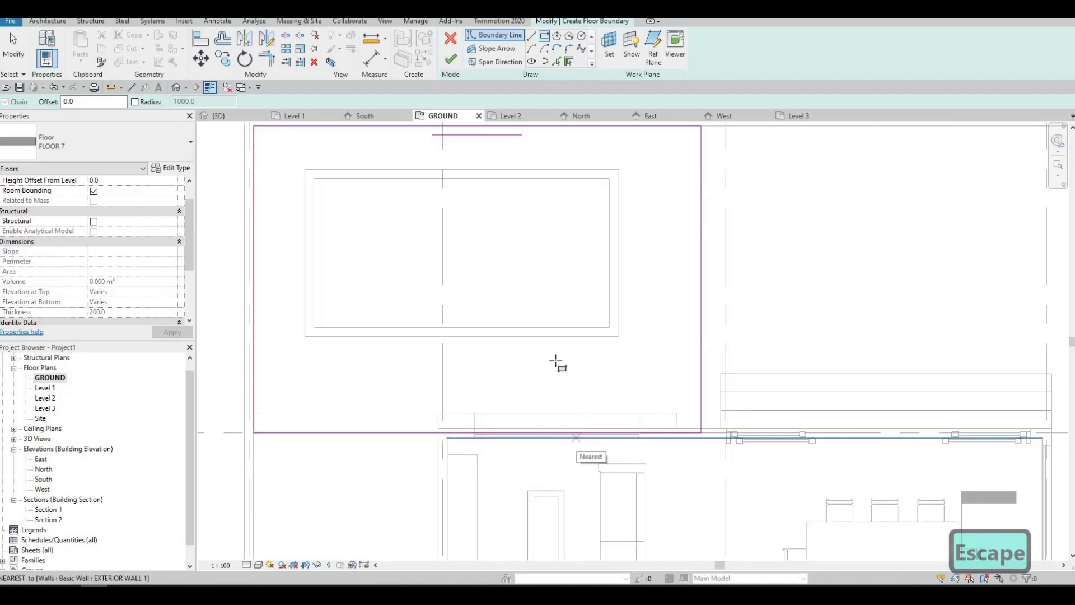
{"action": "scroll", "coordinate": [547, 408], "scroll_direction": "up", "scroll_amount": 1}
{"action": "middle_click_drag", "start_coordinate": [361, 226], "coordinate": [377, 280]}
{"action": "left_click", "coordinate": [329, 199]}
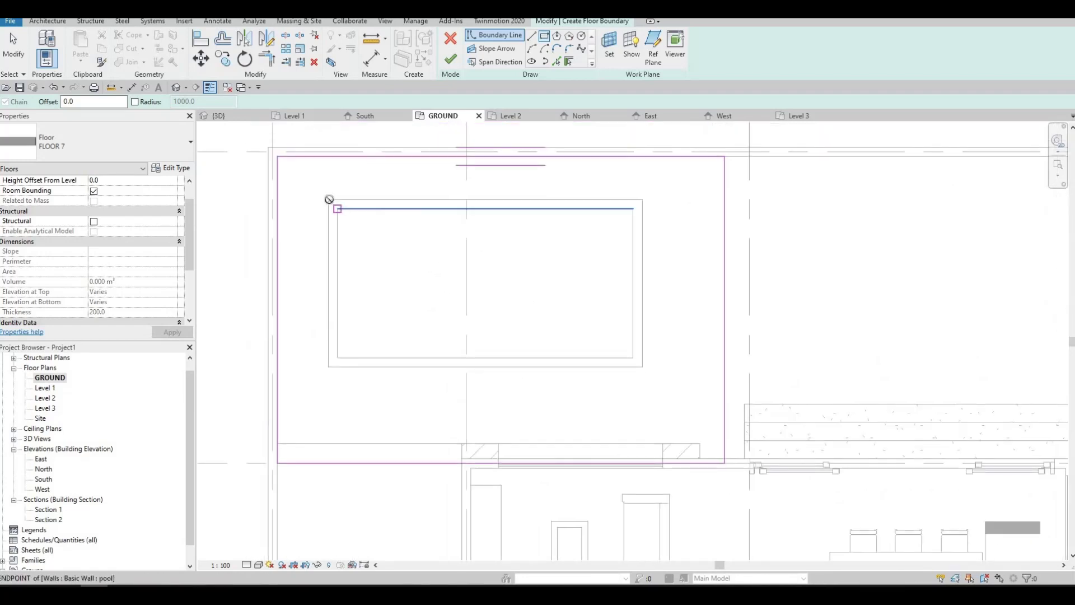
{"action": "left_click", "coordinate": [643, 366]}
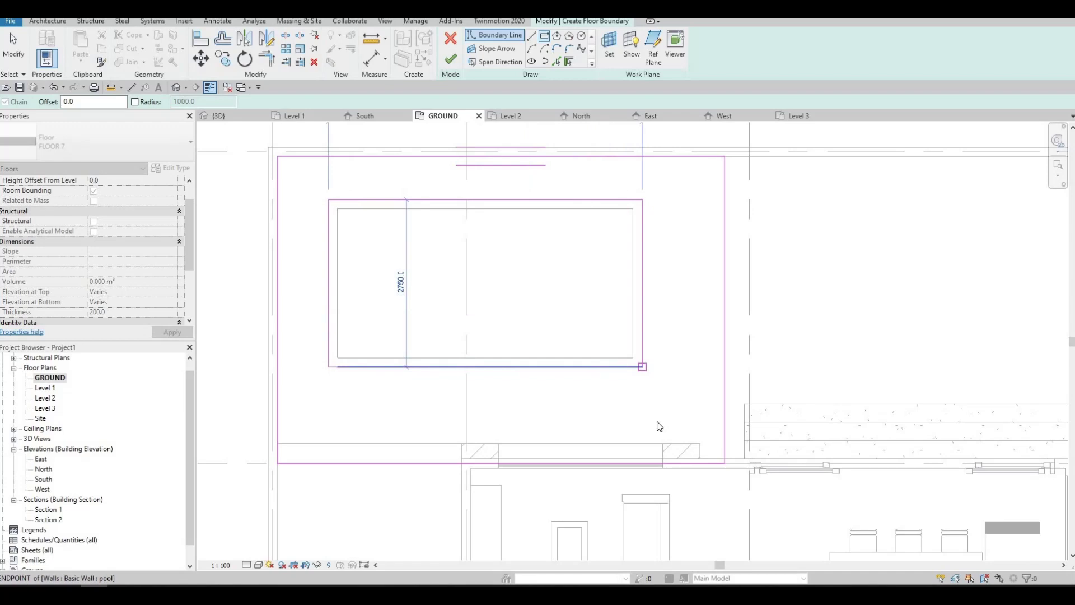
{"action": "key", "text": "Escape"}
{"action": "key", "text": "Escape"}
{"action": "key", "text": "Escape"}
- Align the boundary's bottom edge to the wall and finish the FLOOR 7 floor
{"action": "key", "text": "a"}
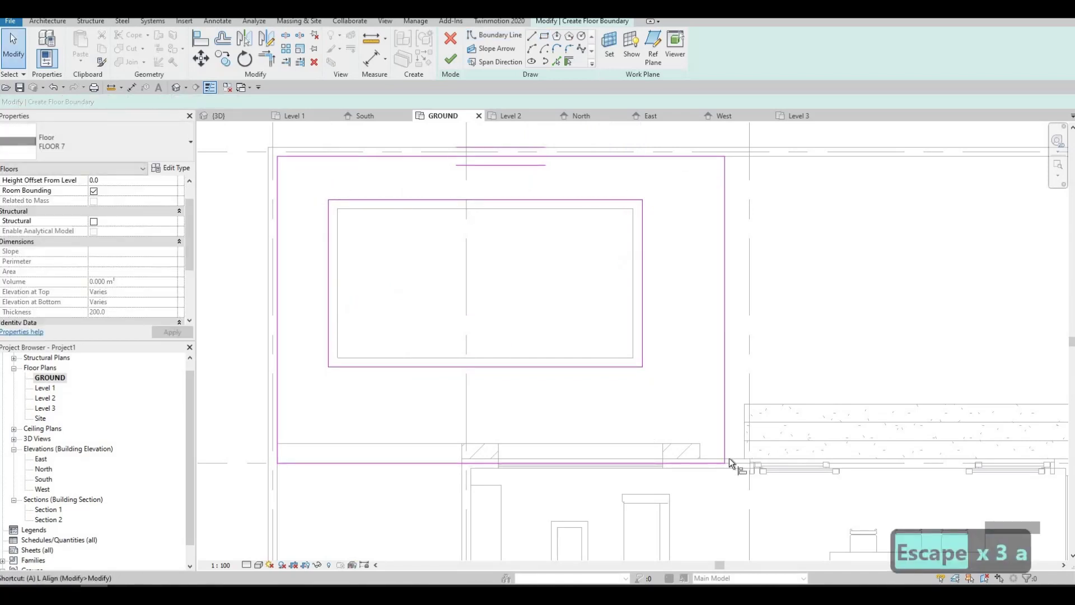
{"action": "key", "text": "l"}
{"action": "left_click", "coordinate": [718, 457]}
{"action": "left_click", "coordinate": [717, 463]}
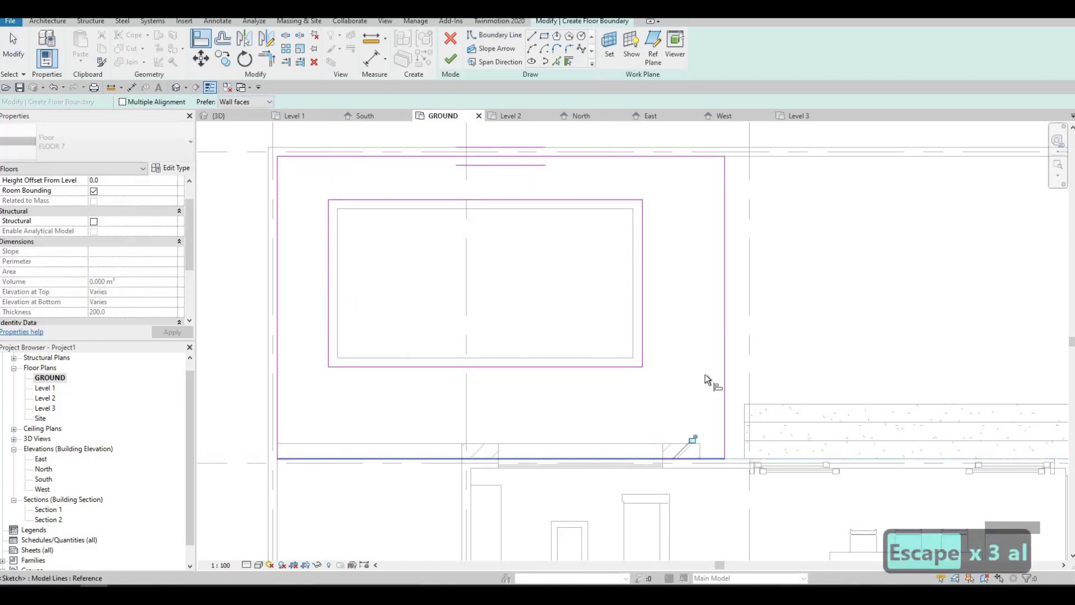
{"action": "key", "text": "Escape"}
{"action": "middle_click_drag", "start_coordinate": [339, 444], "coordinate": [402, 426]}
{"action": "scroll", "coordinate": [402, 425], "scroll_direction": "up", "scroll_amount": 1}
{"action": "key", "text": "Escape"}
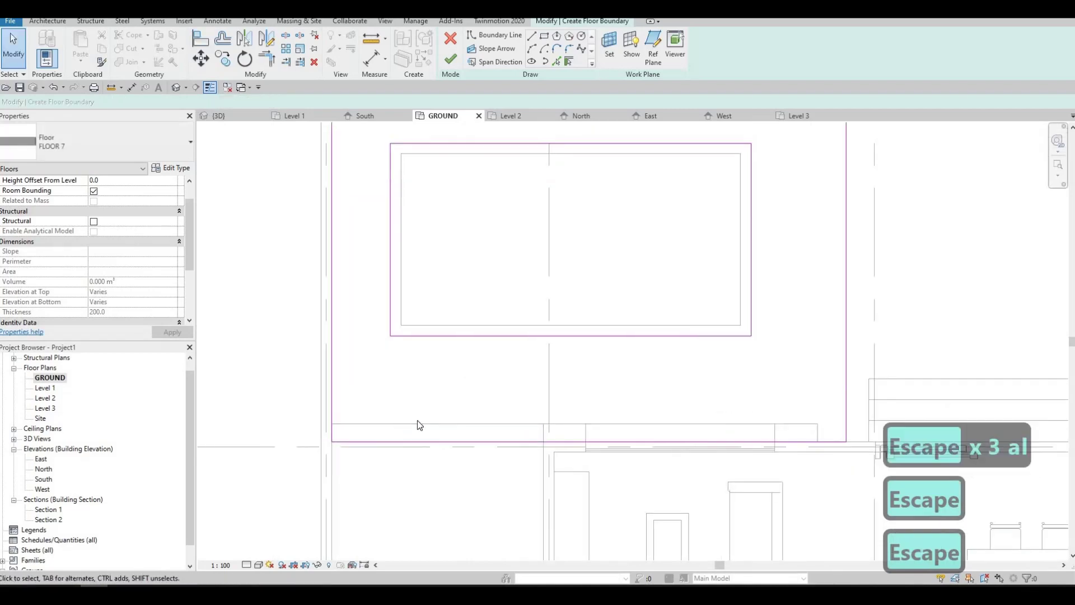
{"action": "left_click", "coordinate": [450, 59]}
{"action": "key", "text": "Escape"}
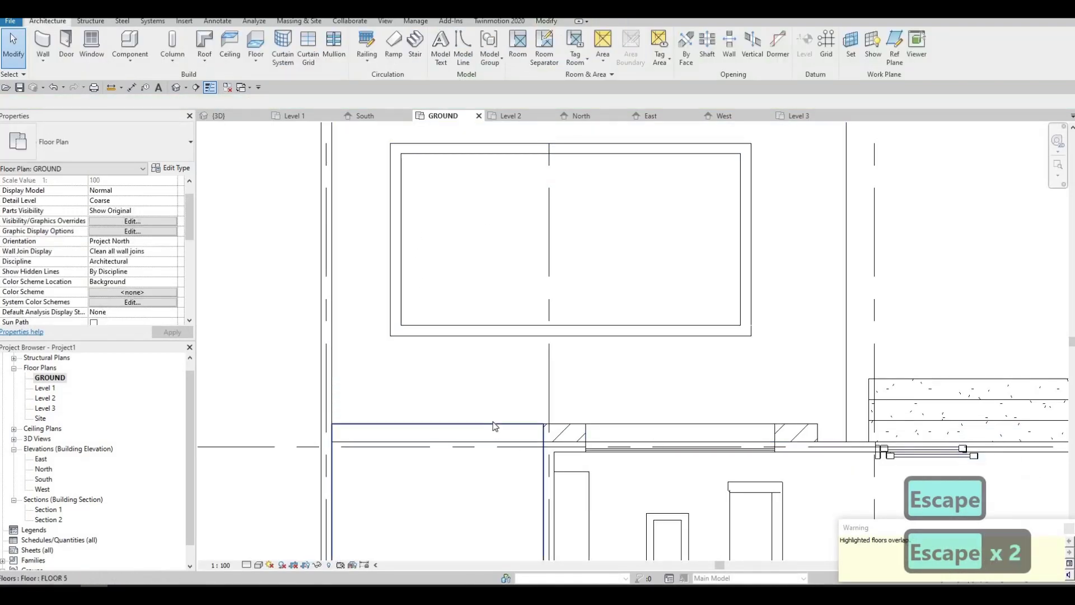
- Select the overlapping Floor 5 grass floor and open its boundary for editing
{"action": "left_click", "coordinate": [498, 444]}
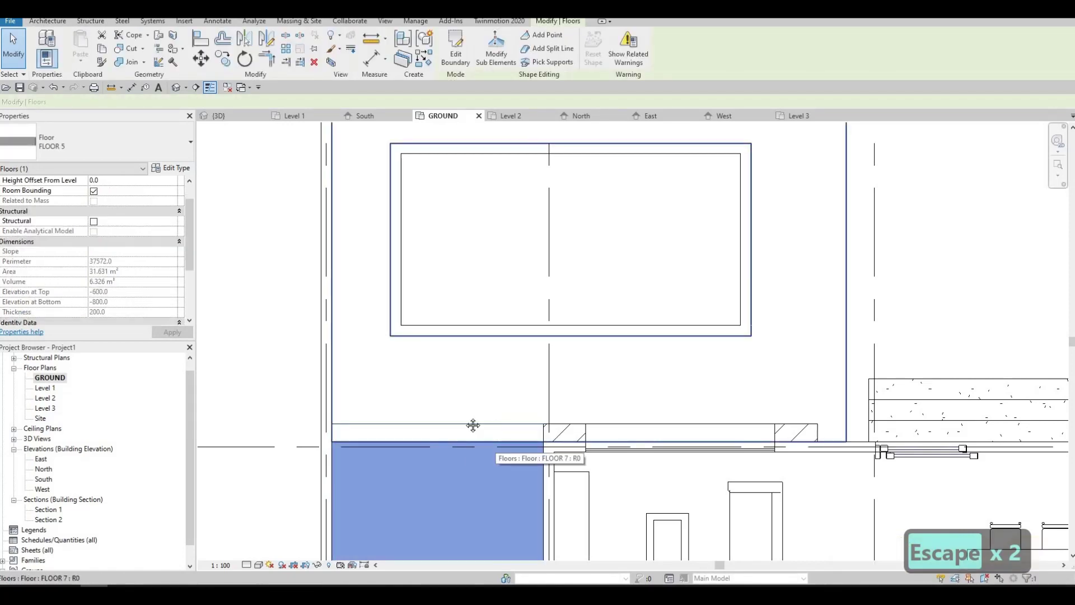
{"action": "scroll", "coordinate": [471, 460], "scroll_direction": "down", "scroll_amount": 2}
{"action": "key", "text": "Escape"}
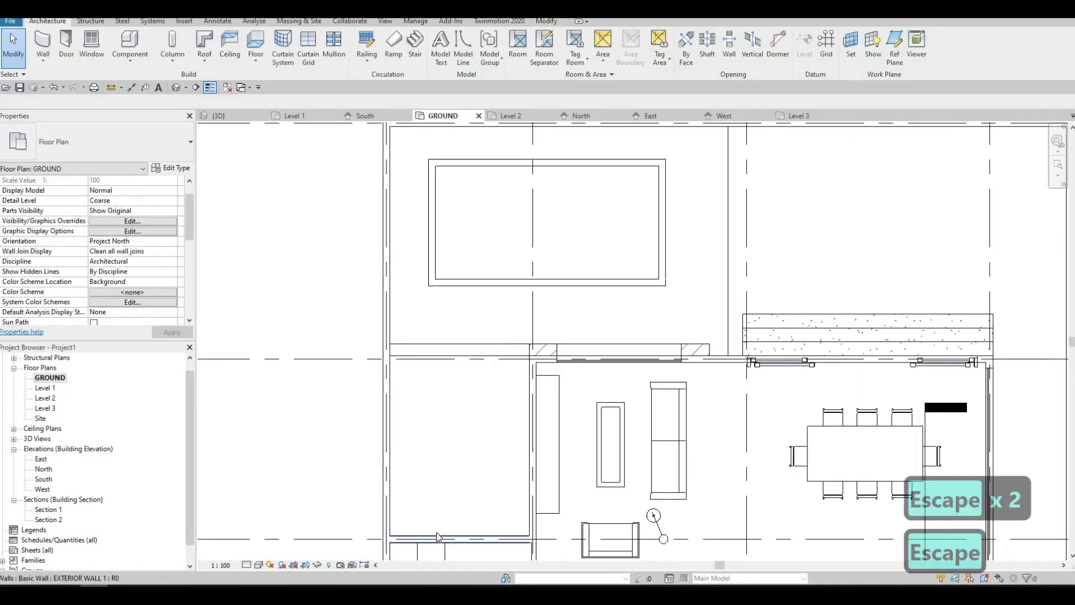
{"action": "key", "text": "Tab"}
{"action": "key", "text": "Tab"}
{"action": "key", "text": "Tab"}
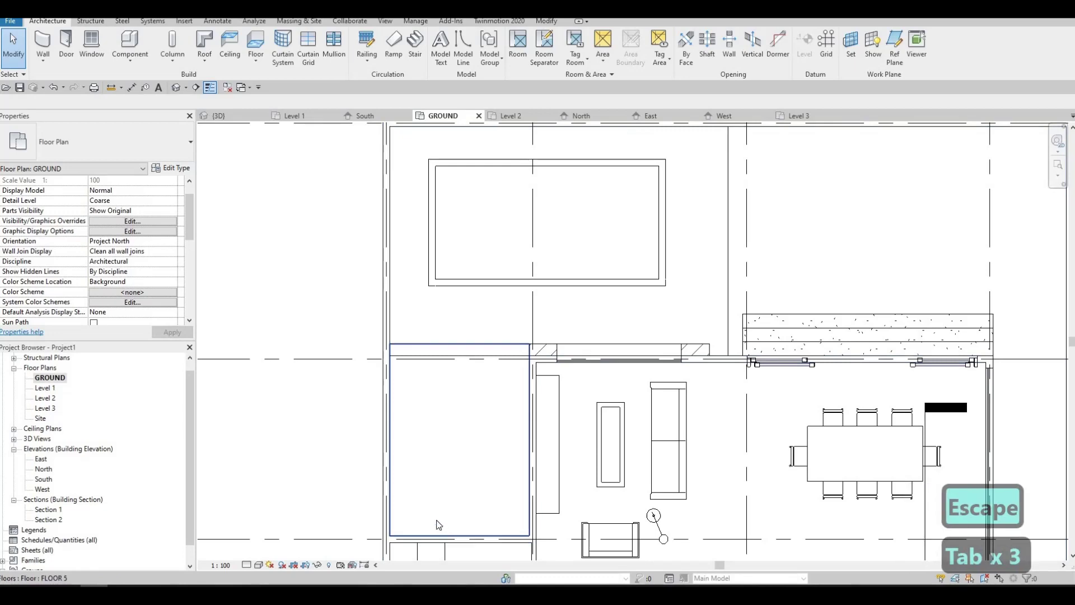
{"action": "left_click", "coordinate": [436, 534]}
{"action": "left_click", "coordinate": [455, 46]}
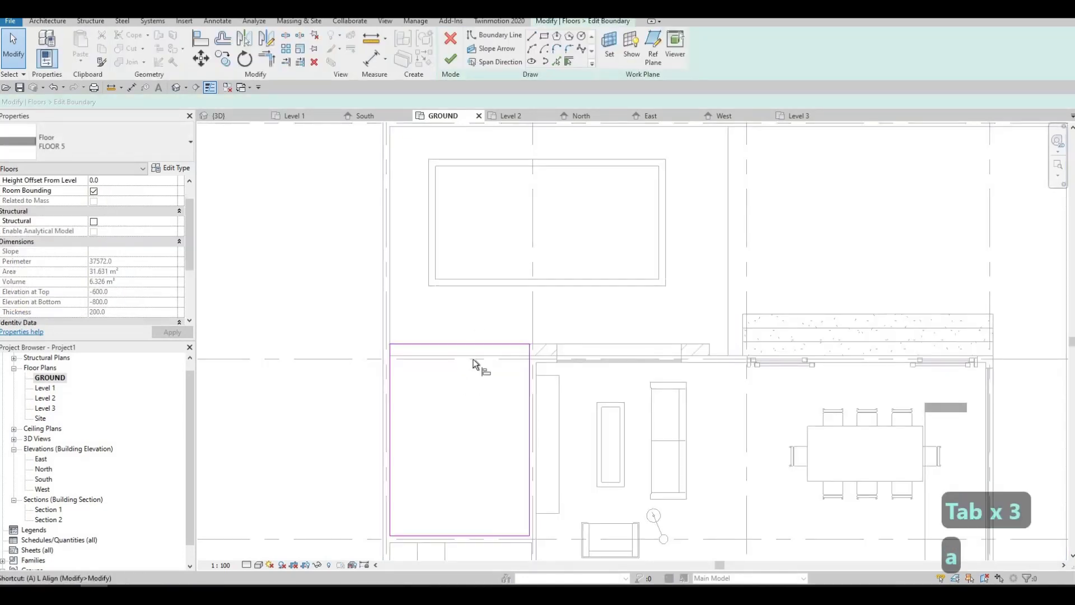
- Align a Floor 5 sketch edge onto the wall face
{"action": "key", "text": "a"}
{"action": "key", "text": "l"}
{"action": "left_click", "coordinate": [473, 354]}
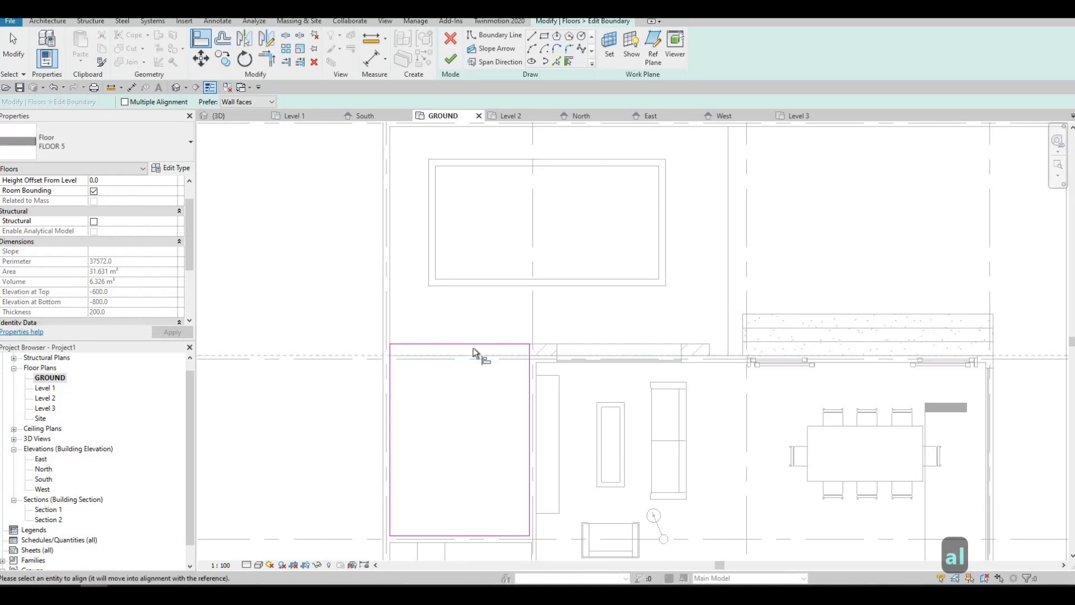
{"action": "left_click", "coordinate": [423, 343]}
{"action": "scroll", "coordinate": [512, 326], "scroll_direction": "down", "scroll_amount": 3}
{"action": "key", "text": "Escape"}
{"action": "scroll", "coordinate": [574, 297], "scroll_direction": "down", "scroll_amount": 2}
{"action": "scroll", "coordinate": [569, 290], "scroll_direction": "up", "scroll_amount": 2}
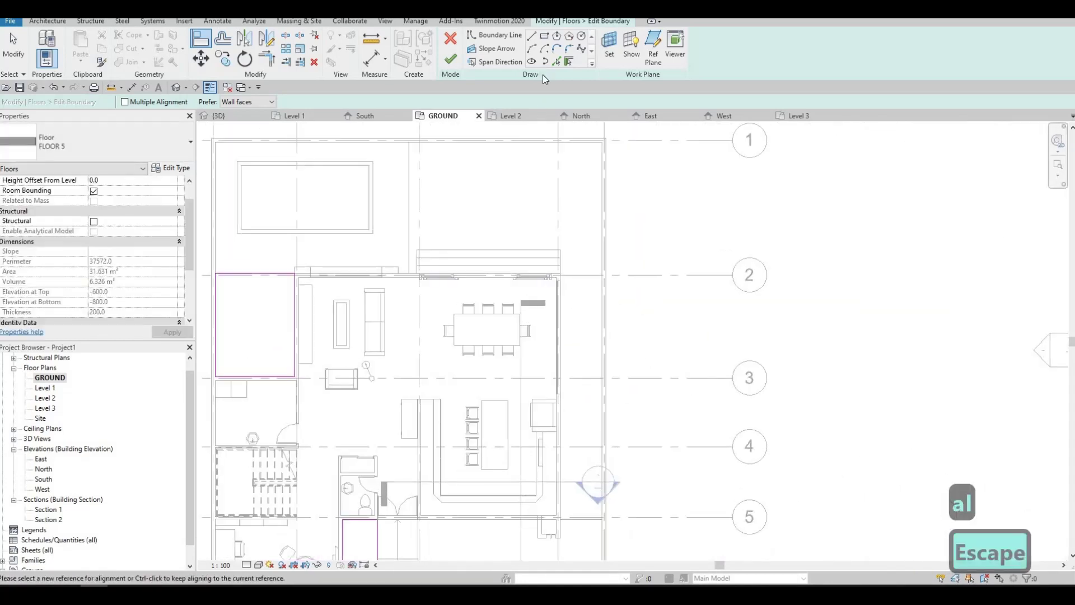
{"action": "scroll", "coordinate": [570, 290], "scroll_direction": "down", "scroll_amount": 1}
{"action": "key", "text": "Escape"}
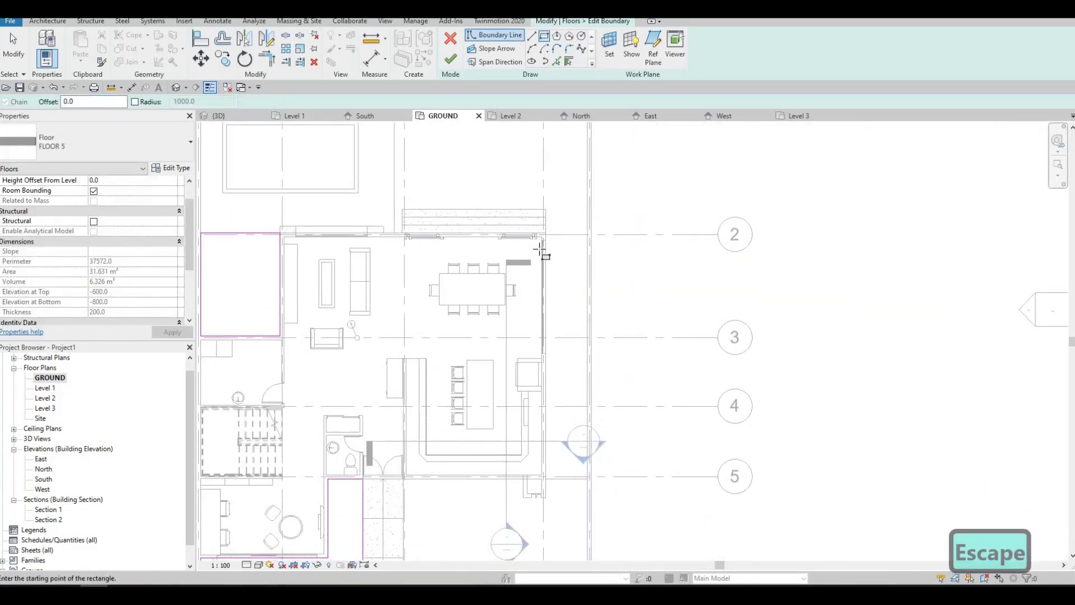
{"action": "scroll", "coordinate": [543, 248], "scroll_direction": "up", "scroll_amount": 2}
{"action": "scroll", "coordinate": [541, 244], "scroll_direction": "up", "scroll_amount": 1}
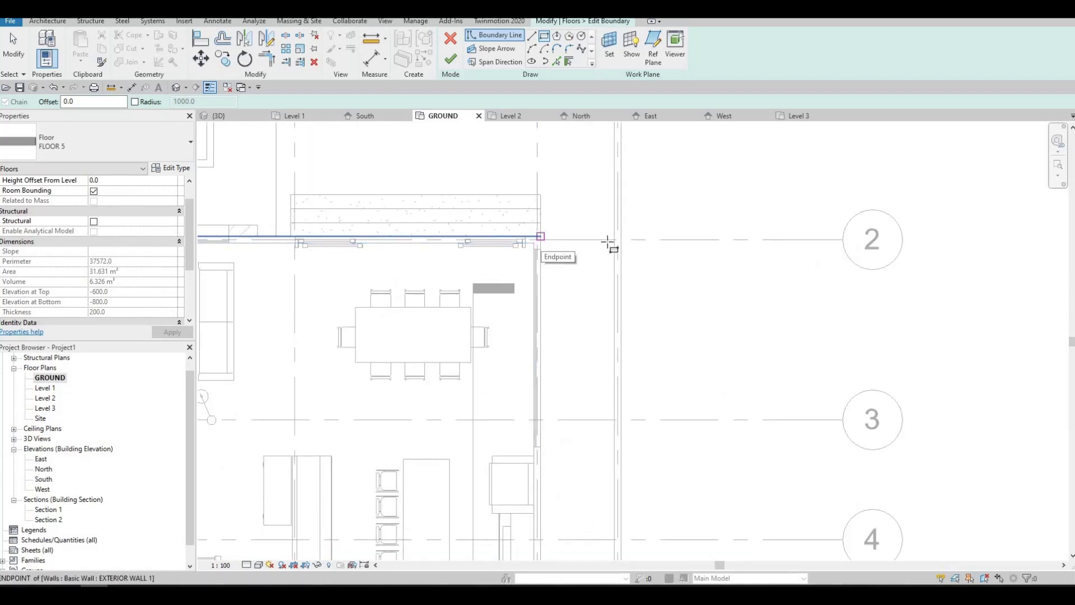
- Sketch the strip rectangle from grid 2 to grid 5 and begin a small one at its top
{"action": "left_click", "coordinate": [588, 239]}
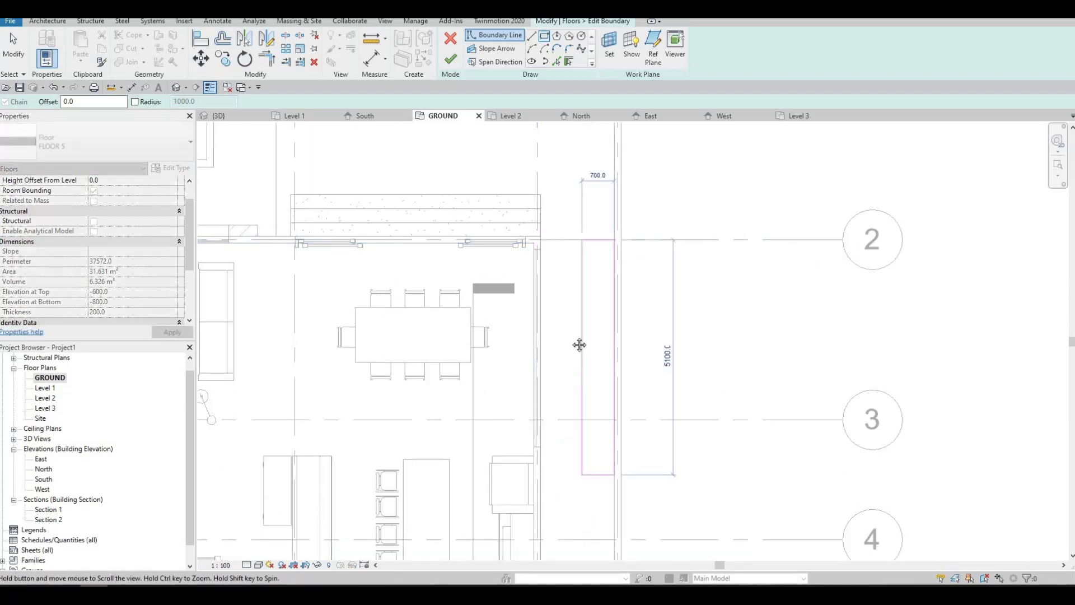
{"action": "scroll", "coordinate": [571, 353], "scroll_direction": "down", "scroll_amount": 4, "text": "ctrl"}
{"action": "scroll", "coordinate": [549, 367], "scroll_direction": "down", "scroll_amount": 1, "text": "ctrl"}
{"action": "scroll", "coordinate": [544, 367], "scroll_direction": "up", "scroll_amount": 1}
{"action": "scroll", "coordinate": [523, 389], "scroll_direction": "up", "scroll_amount": 1}
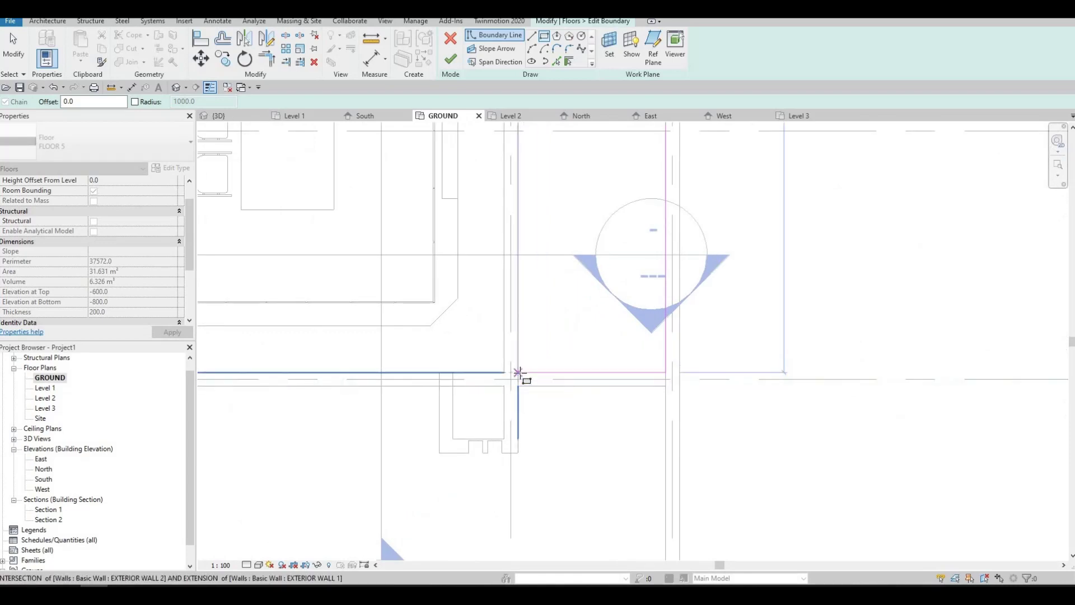
{"action": "left_click", "coordinate": [593, 391]}
{"action": "key", "text": "Escape"}
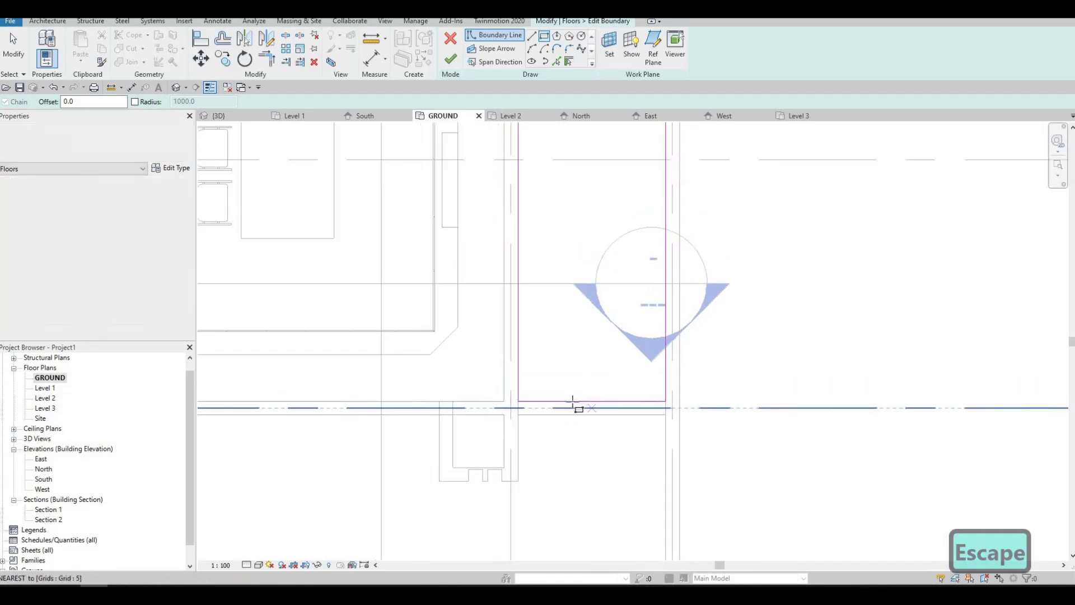
{"action": "scroll", "coordinate": [559, 370], "scroll_direction": "down", "scroll_amount": 1}
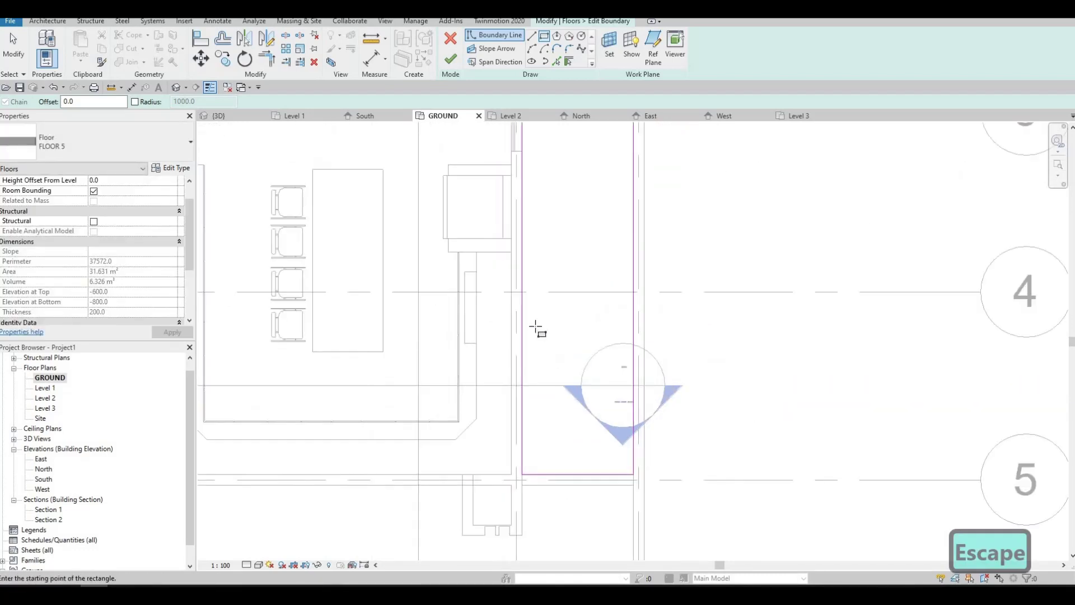
{"action": "scroll", "coordinate": [538, 328], "scroll_direction": "down", "scroll_amount": 1}
{"action": "scroll", "coordinate": [505, 356], "scroll_direction": "down", "scroll_amount": 1}
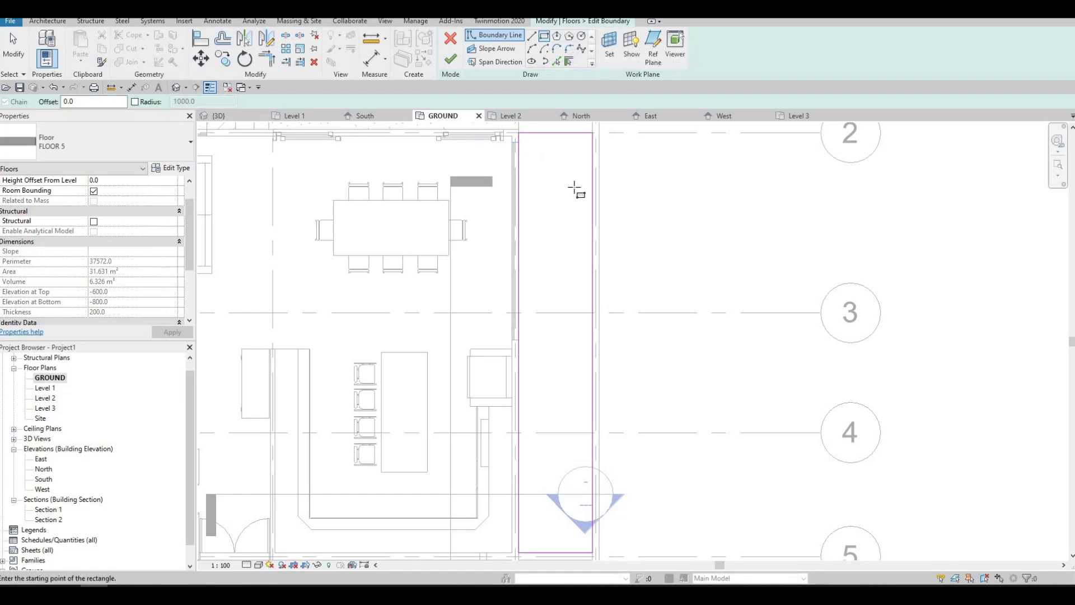
{"action": "left_click", "coordinate": [534, 151]}
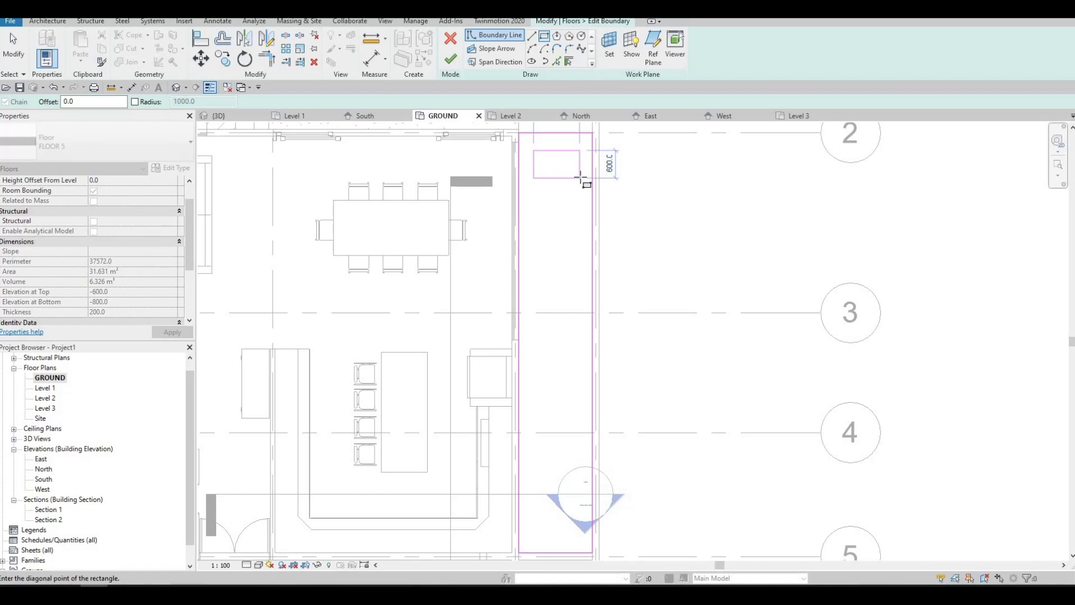
- Complete the small stepping-stone rectangle and set its width to 1000
{"action": "key", "text": "Escape"}
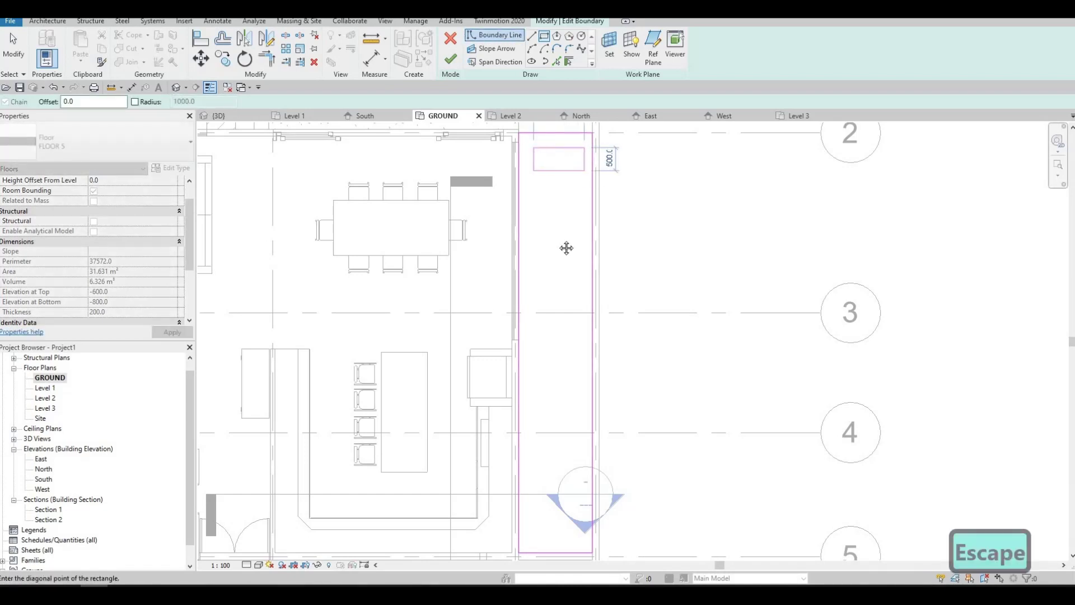
{"action": "scroll", "coordinate": [552, 247], "scroll_direction": "up", "scroll_amount": 2}
{"action": "scroll", "coordinate": [552, 271], "scroll_direction": "up", "scroll_amount": 2}
{"action": "key", "text": "Escape"}
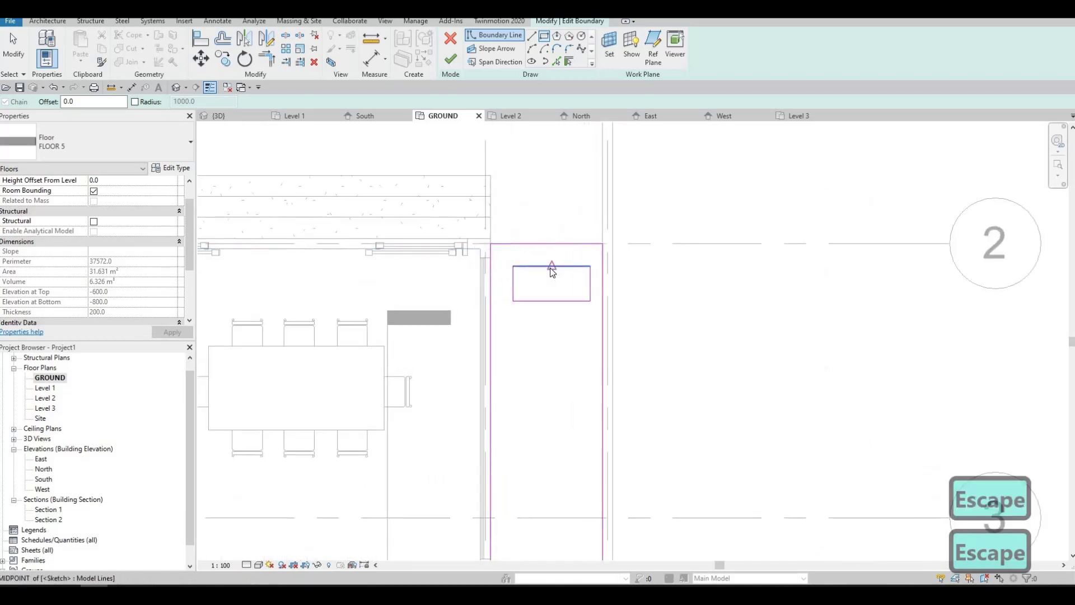
{"action": "key", "text": "Escape"}
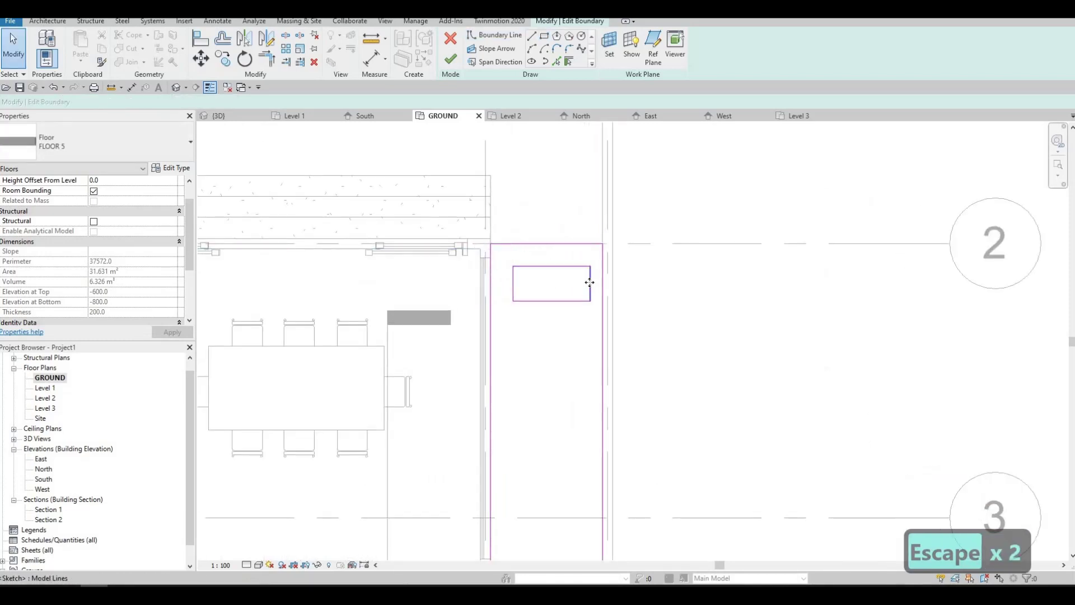
{"action": "left_click", "coordinate": [590, 287]}
{"action": "left_click", "coordinate": [553, 239]}
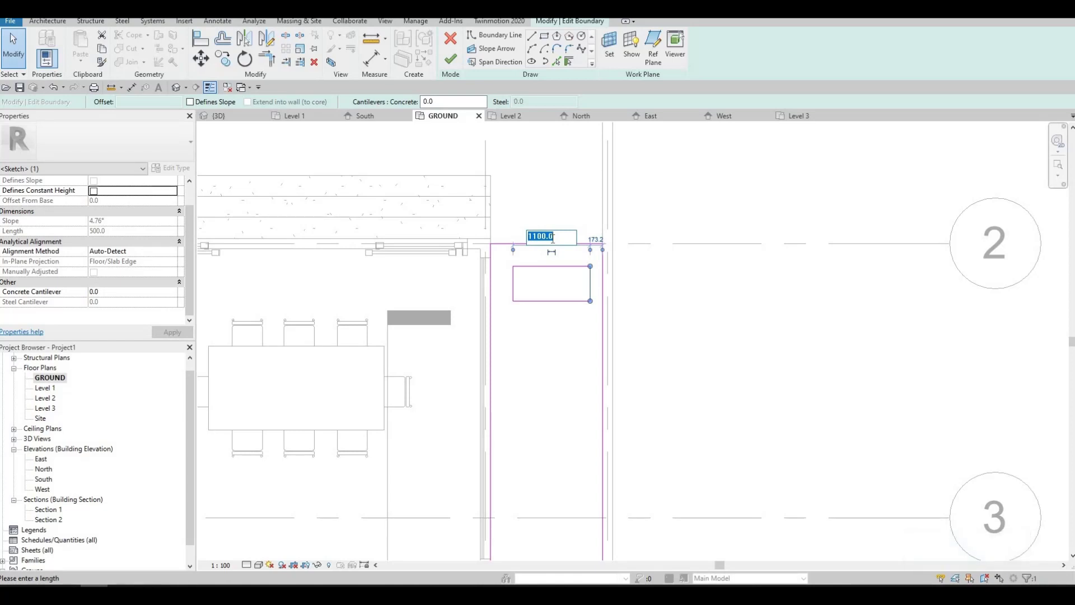
{"action": "type", "text": "1000"}
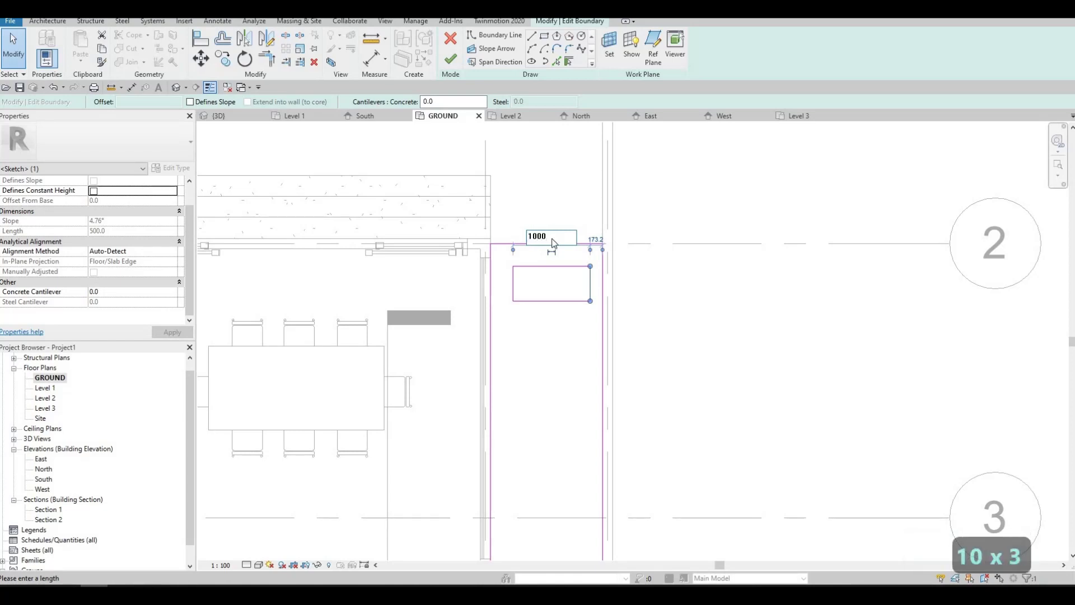
{"action": "key", "text": "Return"}
{"action": "key", "text": "Escape"}
{"action": "key", "text": "Escape"}
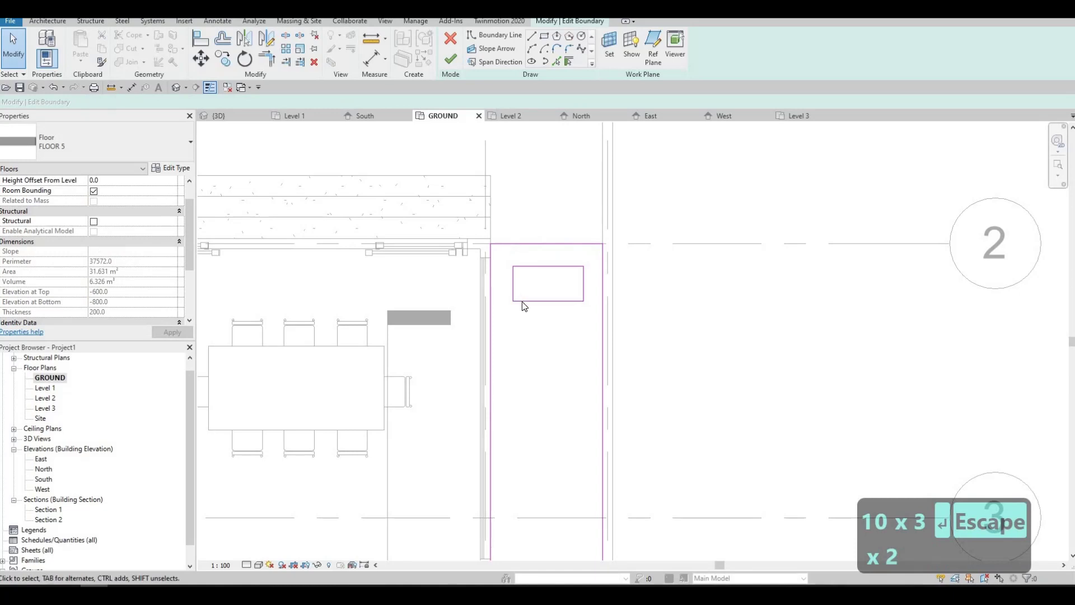
{"action": "left_click", "coordinate": [538, 300]}
{"action": "key", "text": "Escape"}
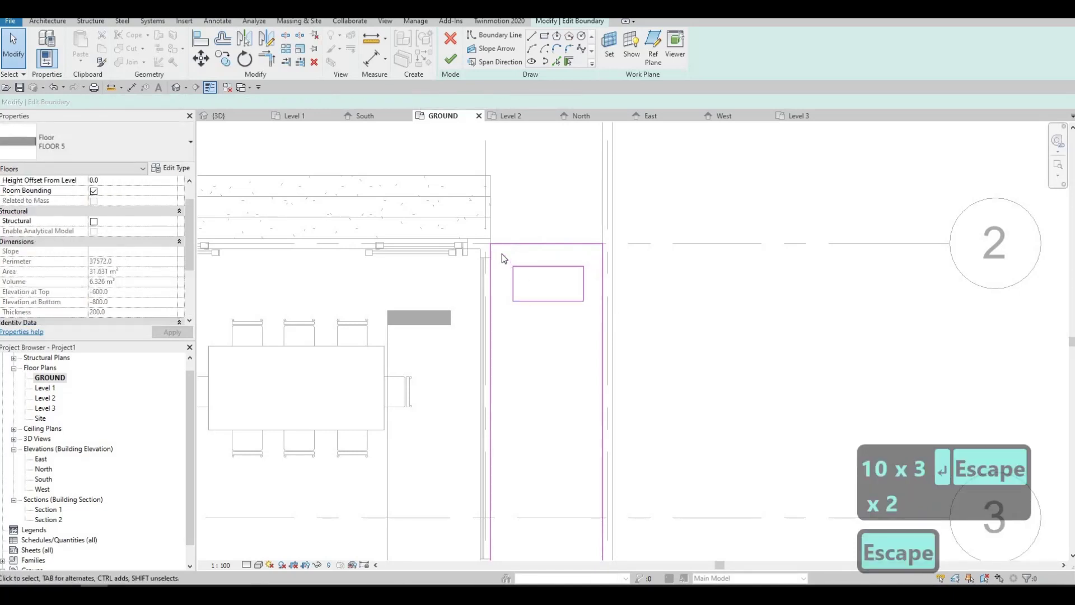
- Copy the 1000-wide stepping stone repeatedly down the strip, starting 800 below, to grid 5
{"action": "left_click_drag", "start_coordinate": [501, 254], "coordinate": [591, 315]}
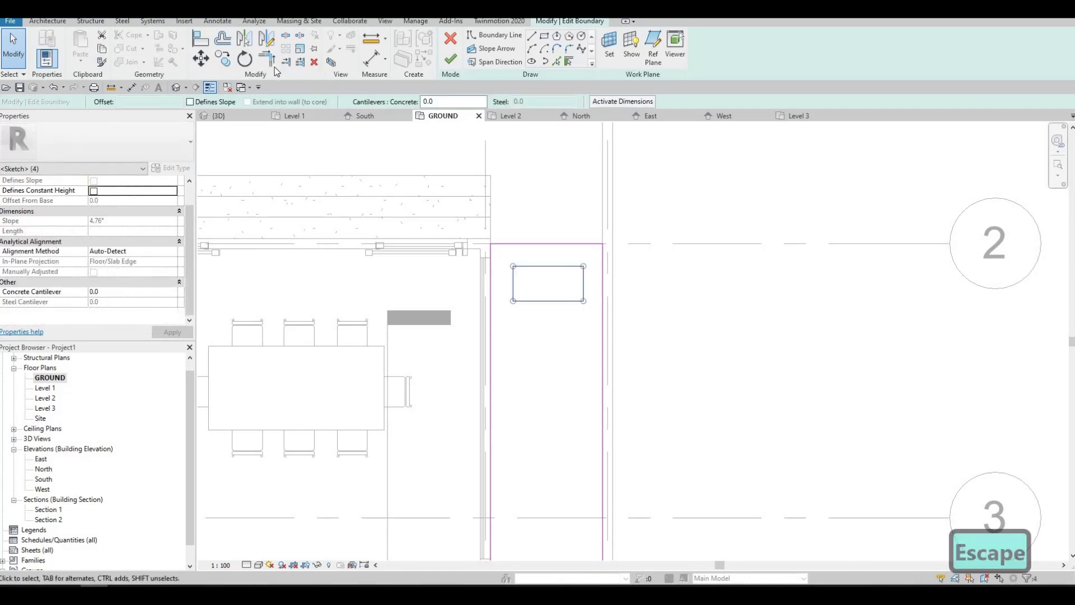
{"action": "left_click", "coordinate": [222, 58]}
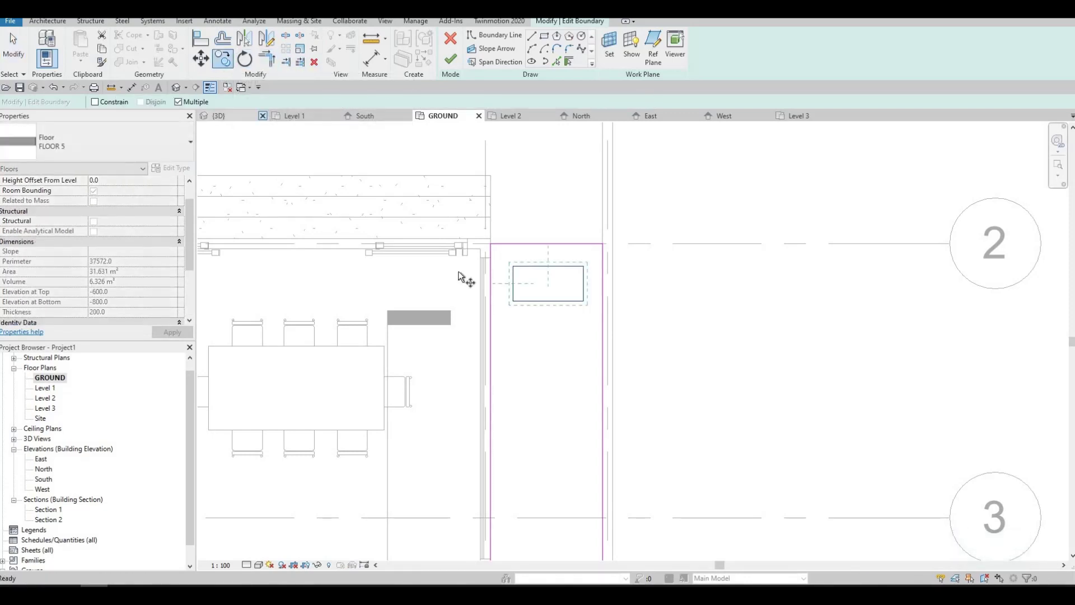
{"action": "left_click", "coordinate": [583, 284]}
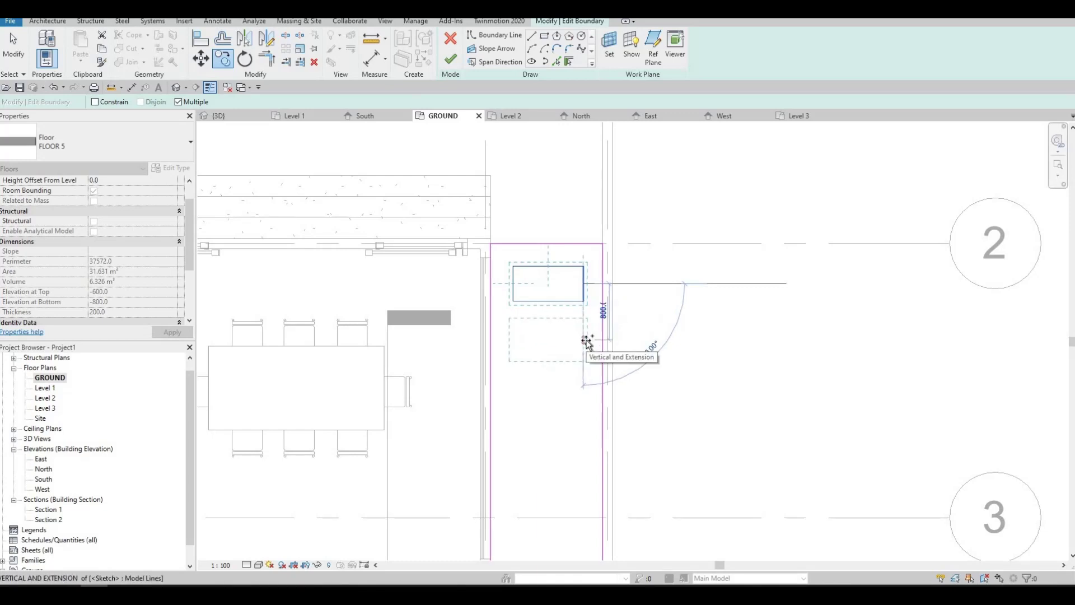
{"action": "left_click", "coordinate": [584, 380]}
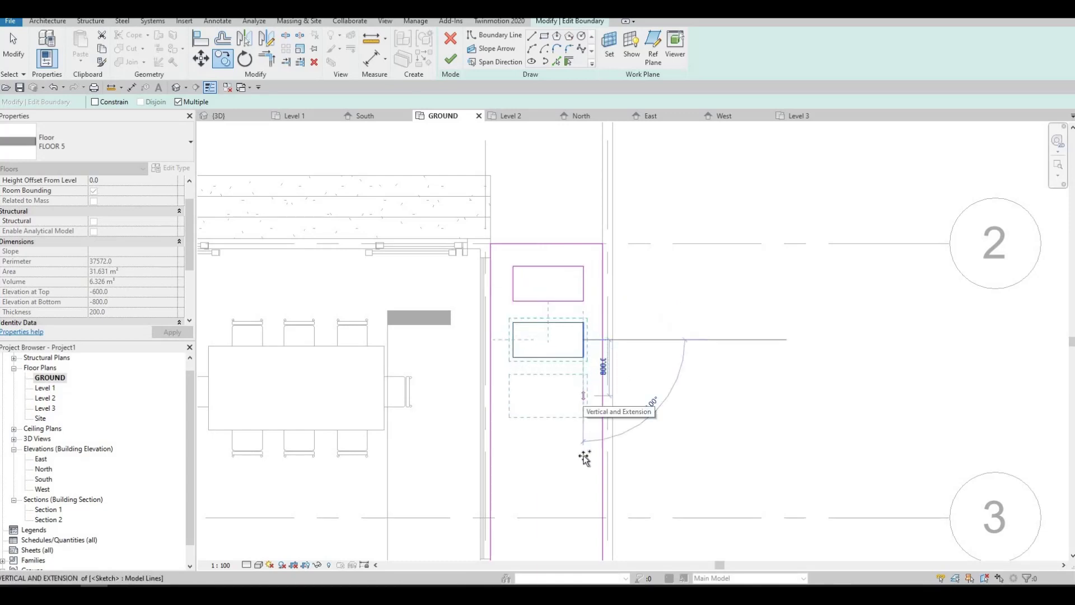
{"action": "left_click", "coordinate": [595, 428]}
{"action": "middle_click_drag", "start_coordinate": [592, 455], "coordinate": [588, 384]}
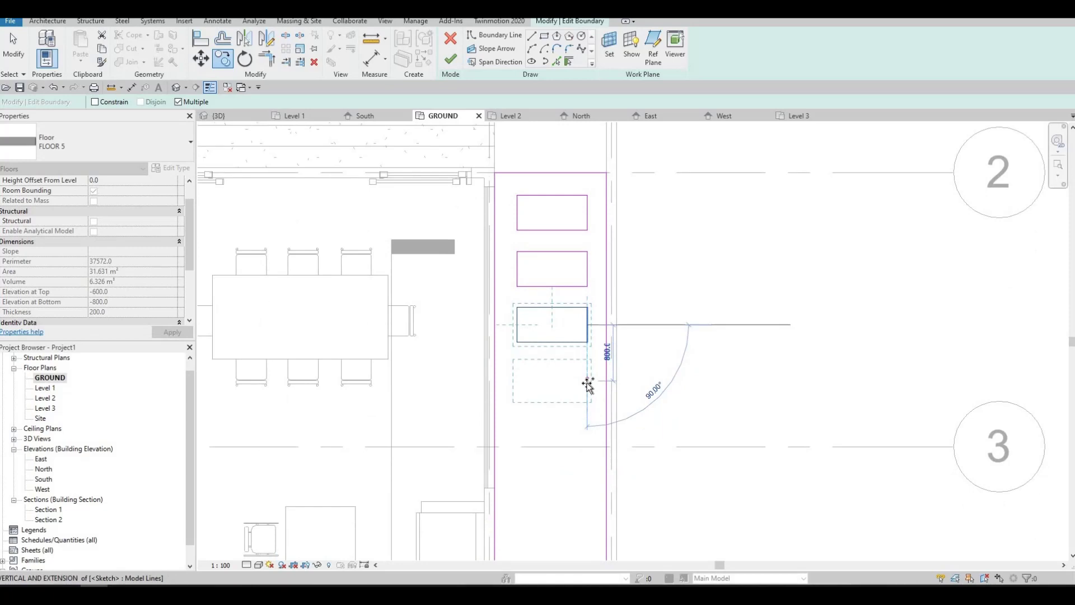
{"action": "left_click", "coordinate": [588, 394]}
{"action": "middle_click_drag", "start_coordinate": [587, 439], "coordinate": [586, 367]}
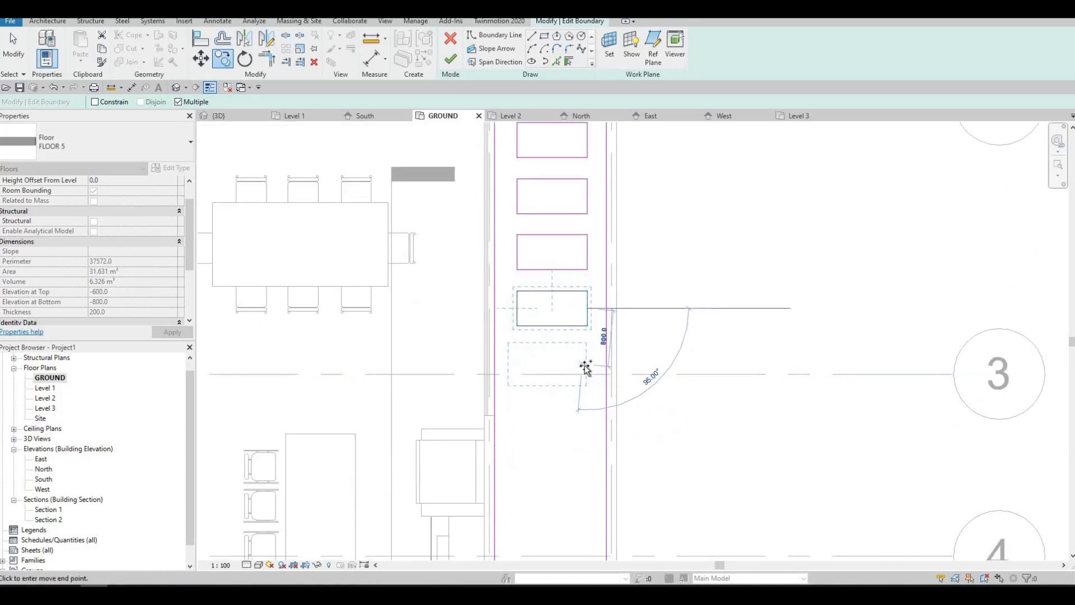
{"action": "left_click", "coordinate": [585, 370]}
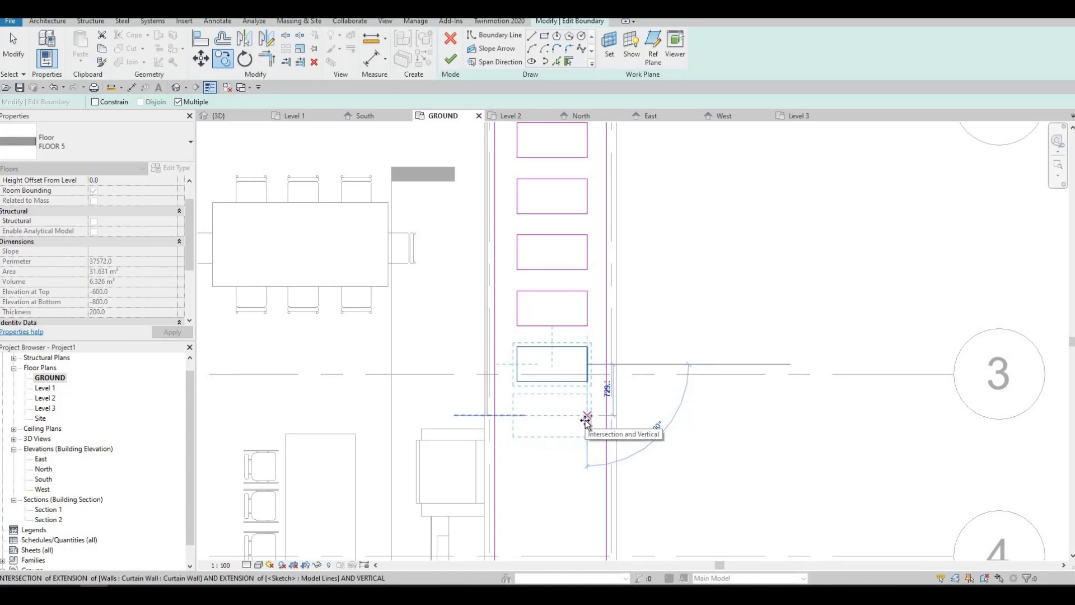
{"action": "left_click", "coordinate": [585, 420]}
{"action": "middle_click_drag", "start_coordinate": [576, 456], "coordinate": [564, 277]}
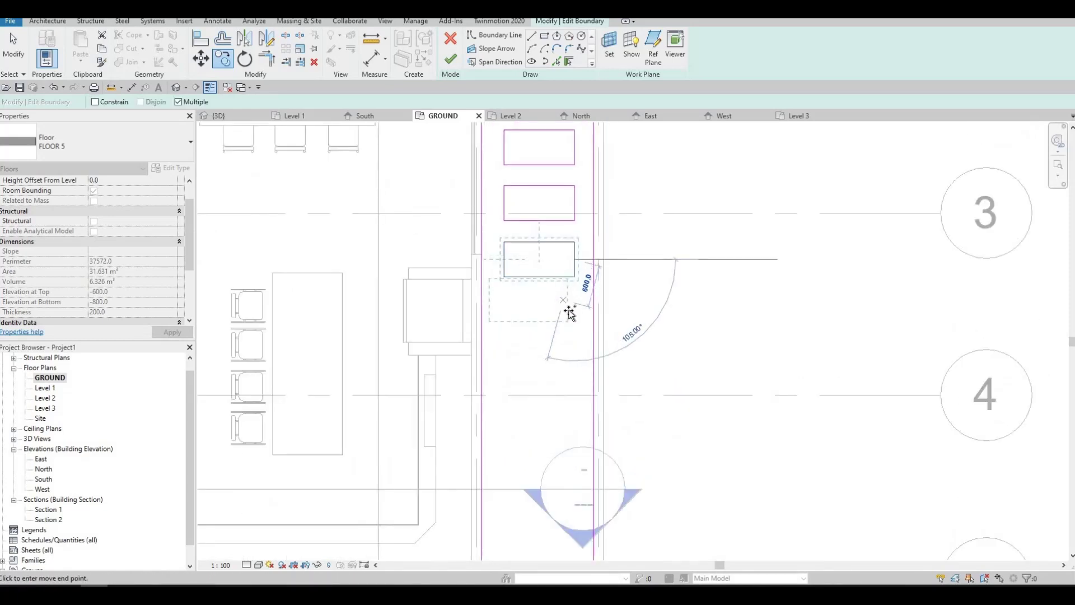
{"action": "left_click", "coordinate": [573, 348]}
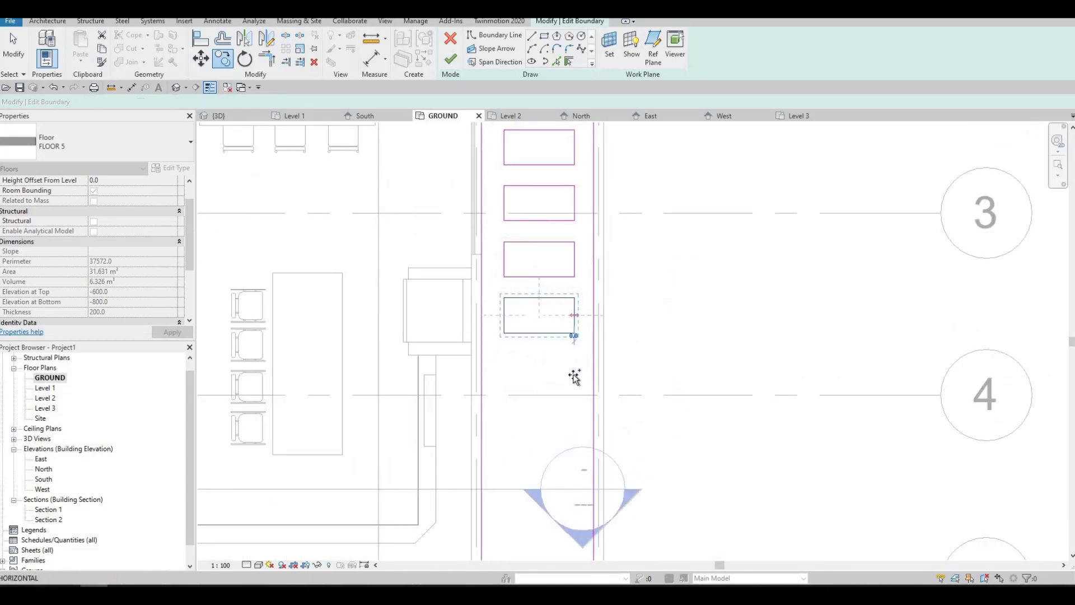
{"action": "left_click", "coordinate": [585, 382]}
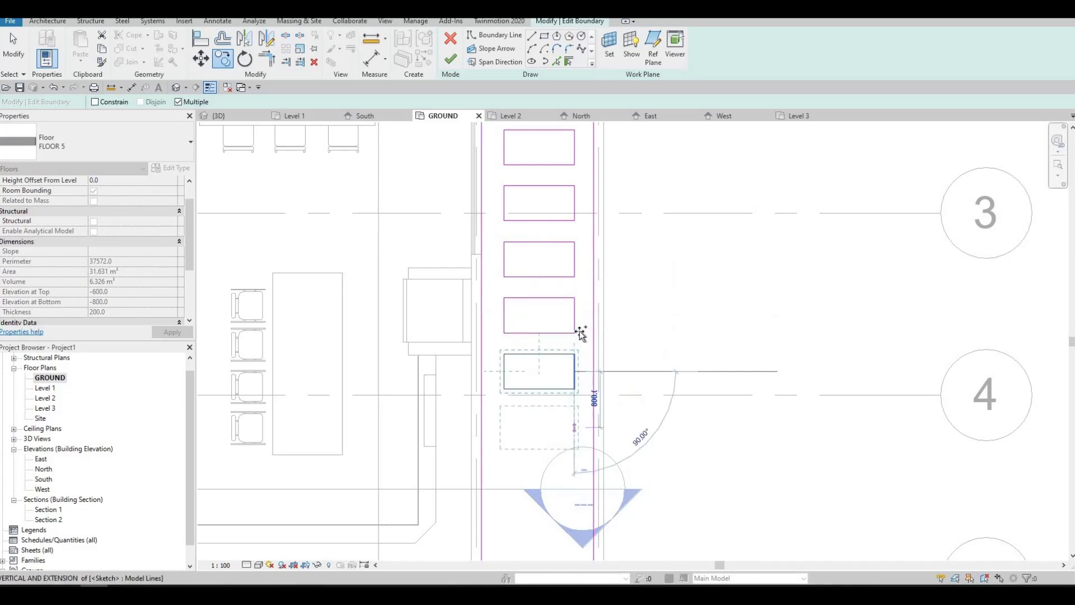
{"action": "middle_click_drag", "start_coordinate": [574, 436], "coordinate": [580, 331]}
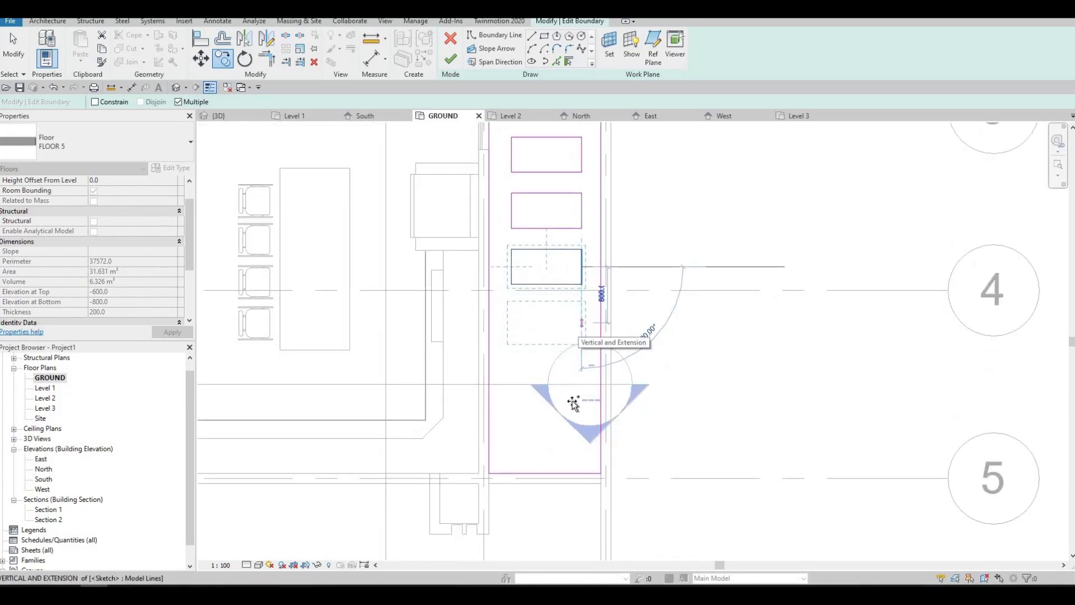
{"action": "left_click", "coordinate": [579, 337]}
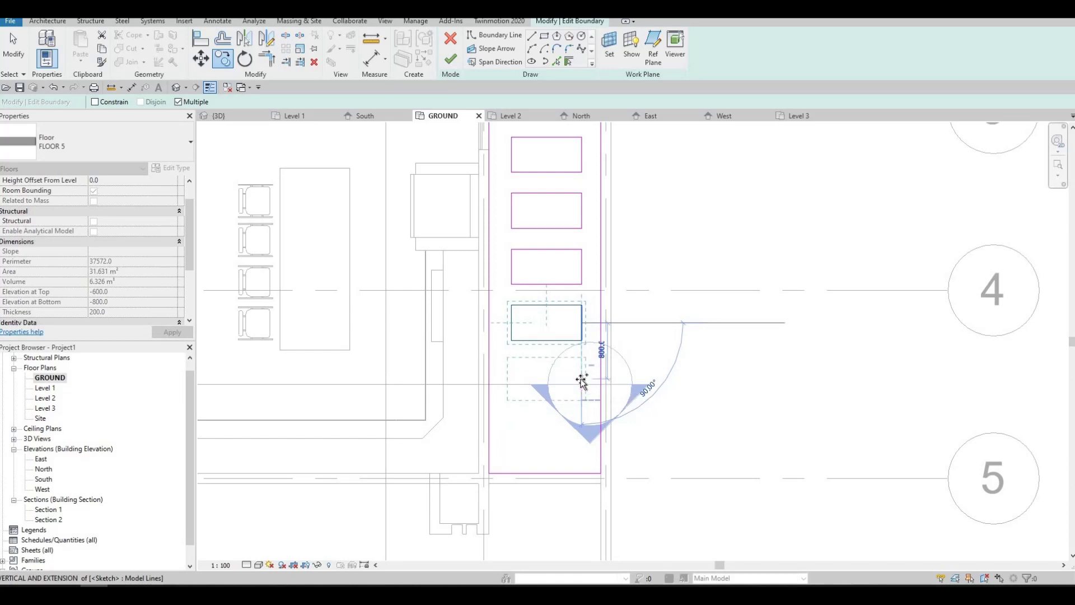
{"action": "left_click", "coordinate": [579, 410]}
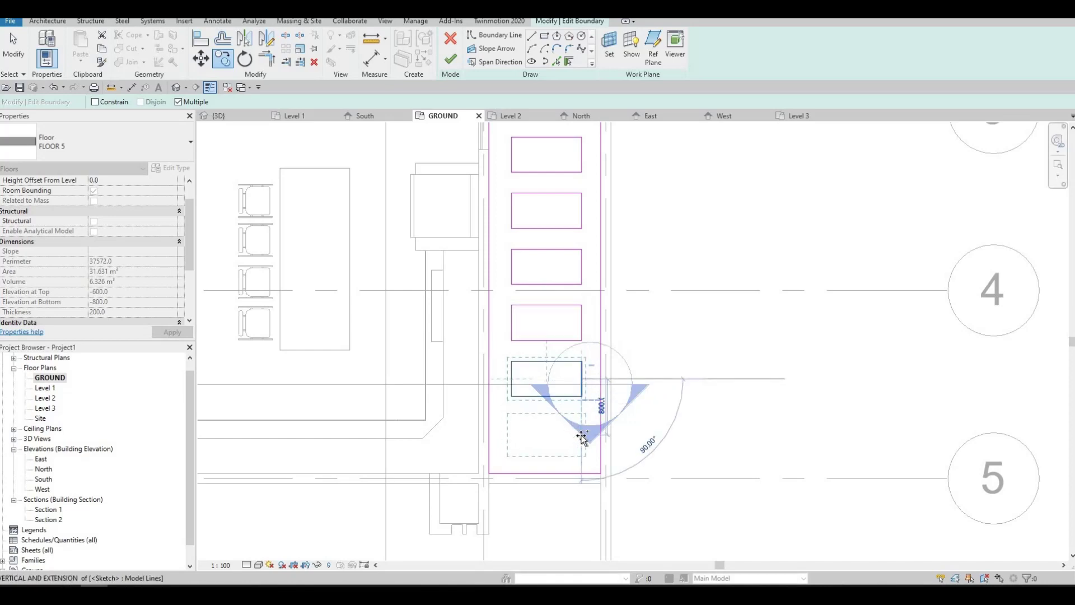
{"action": "left_click", "coordinate": [585, 433]}
{"action": "key", "text": "Escape"}
{"action": "key", "text": "Escape"}
{"action": "scroll", "coordinate": [631, 311], "scroll_direction": "down", "scroll_amount": 3}
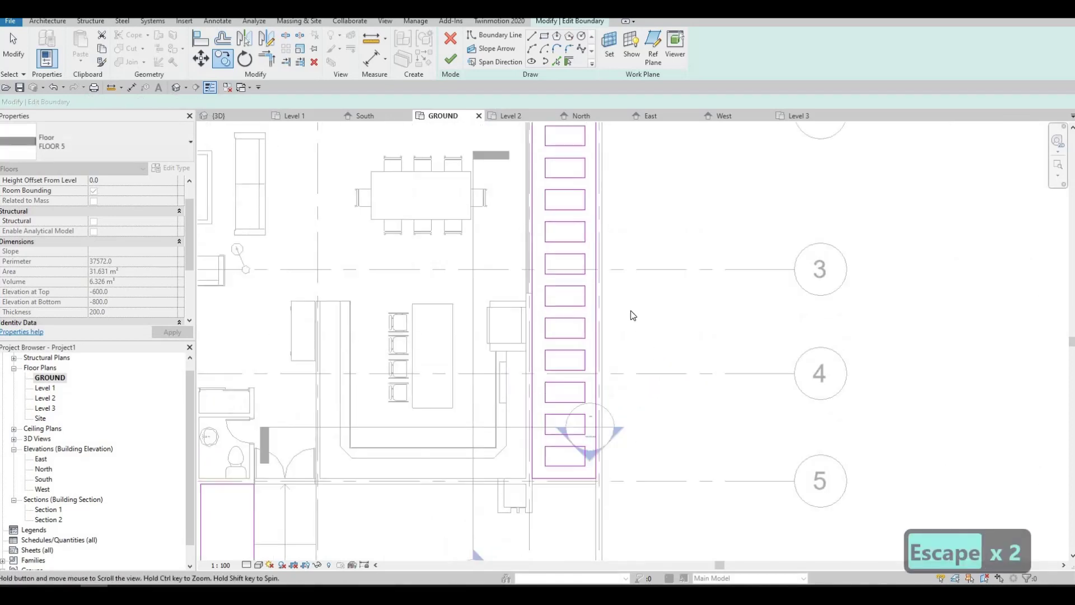
{"action": "scroll", "coordinate": [631, 311], "scroll_direction": "down", "scroll_amount": 2}
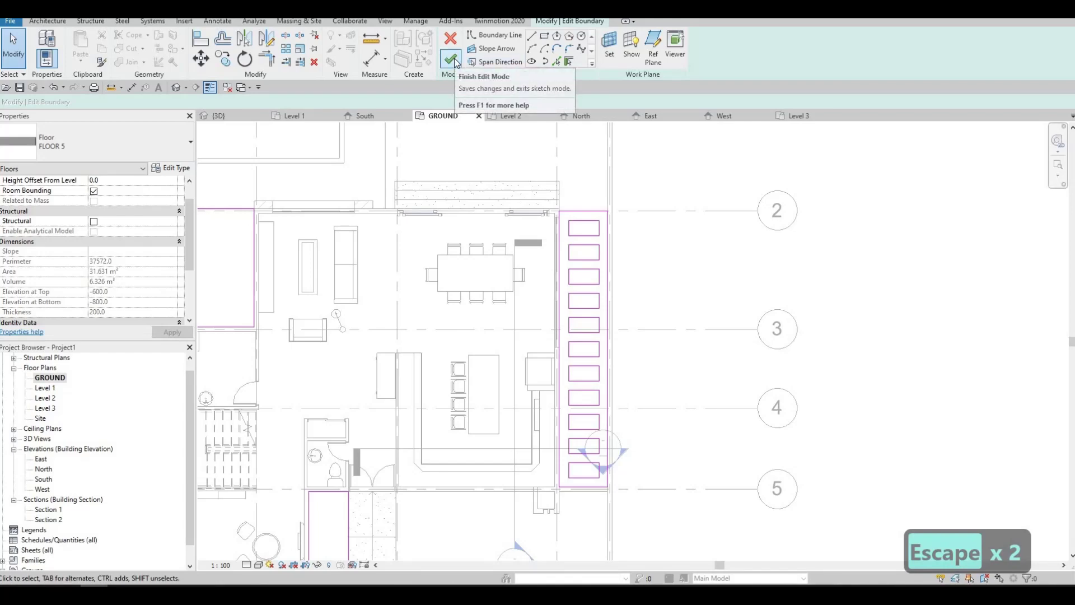
- Finish the stepping-stone floor sketch
{"action": "left_click", "coordinate": [450, 60]}
{"action": "key", "text": "Escape"}
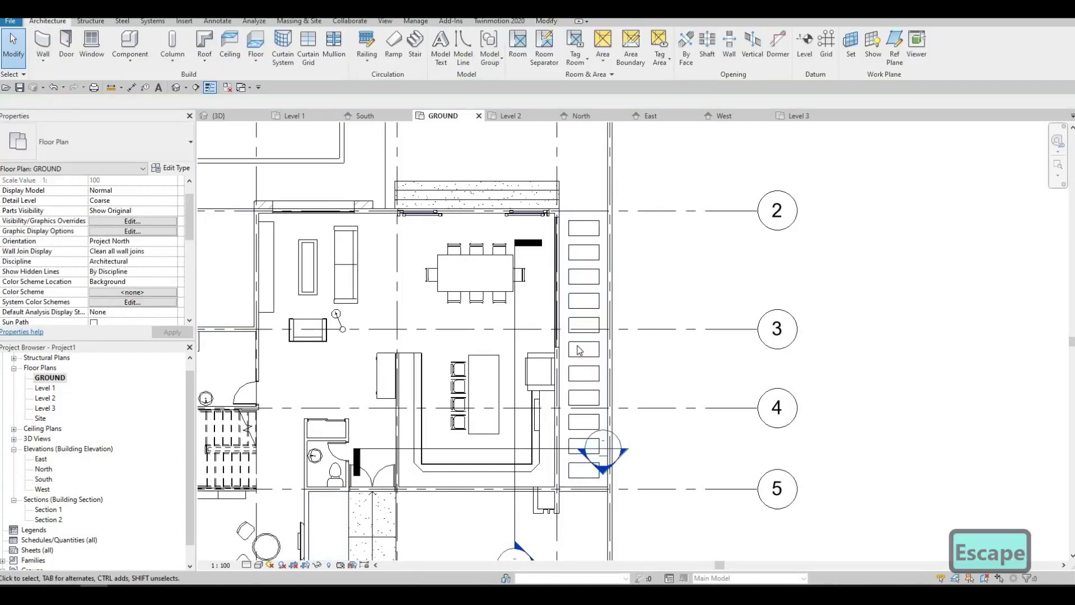
{"action": "key", "text": "Escape"}
{"action": "scroll", "coordinate": [624, 394], "scroll_direction": "up", "scroll_amount": 2}
{"action": "scroll", "coordinate": [621, 387], "scroll_direction": "up", "scroll_amount": 2}
{"action": "scroll", "coordinate": [619, 379], "scroll_direction": "up", "scroll_amount": 2}
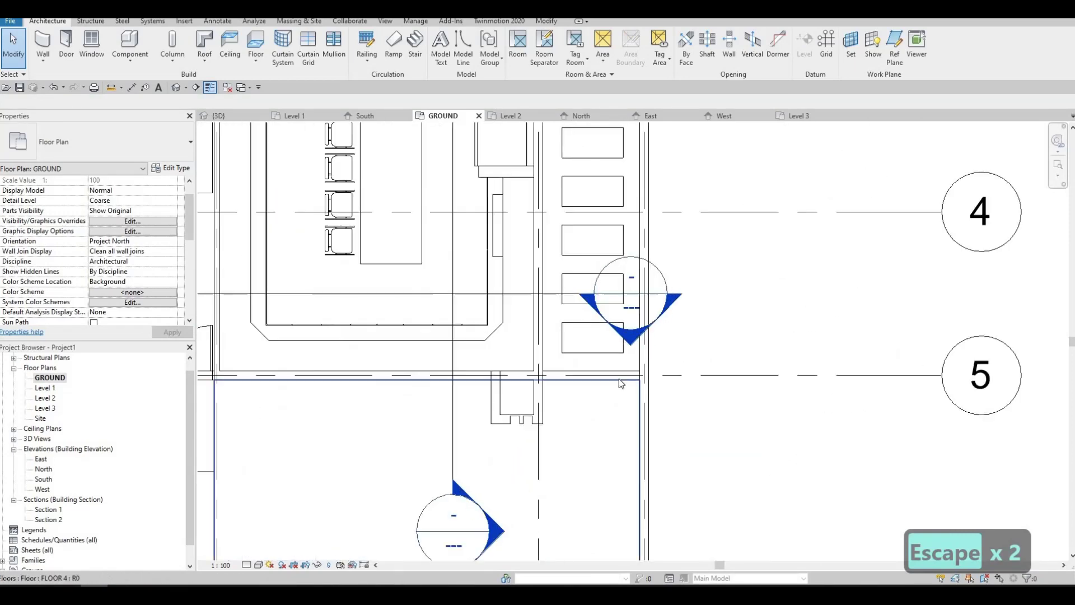
- Add a boundary edge near grid 5 to the lower floor, trim it to a corner, and finish
{"action": "left_click", "coordinate": [619, 381]}
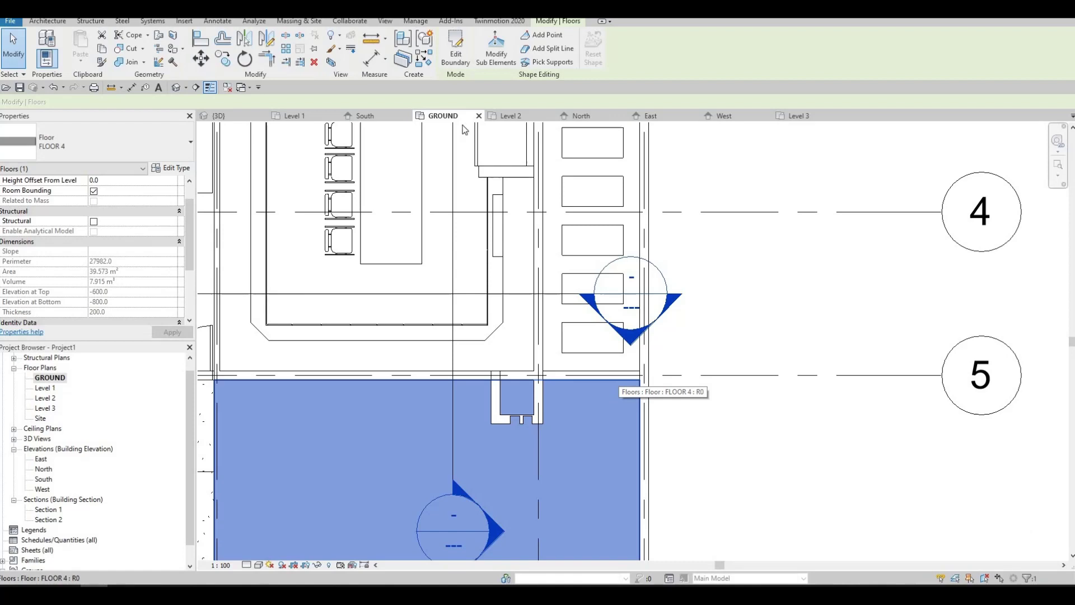
{"action": "left_click", "coordinate": [455, 49]}
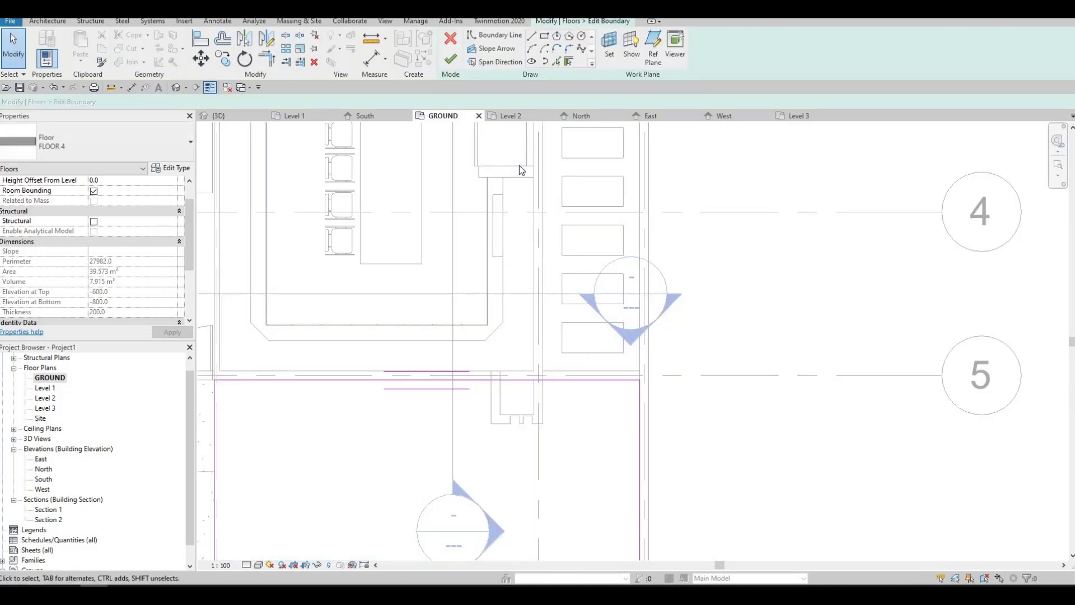
{"action": "left_click", "coordinate": [532, 36]}
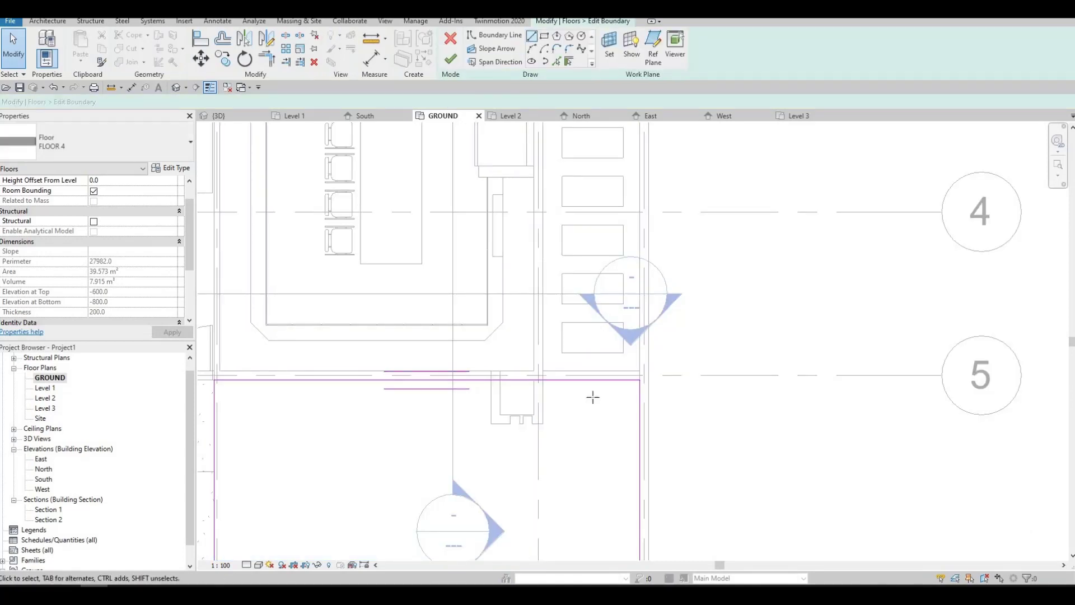
{"action": "scroll", "coordinate": [539, 380], "scroll_direction": "up", "scroll_amount": 2}
{"action": "left_click", "coordinate": [539, 369]}
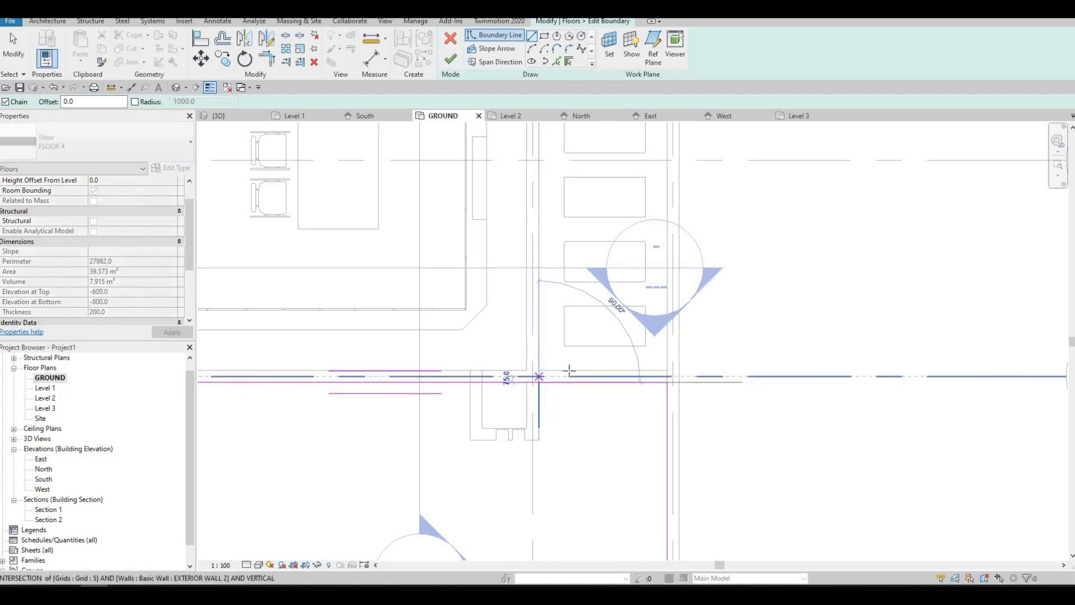
{"action": "left_click", "coordinate": [664, 370]}
{"action": "key", "text": "Escape"}
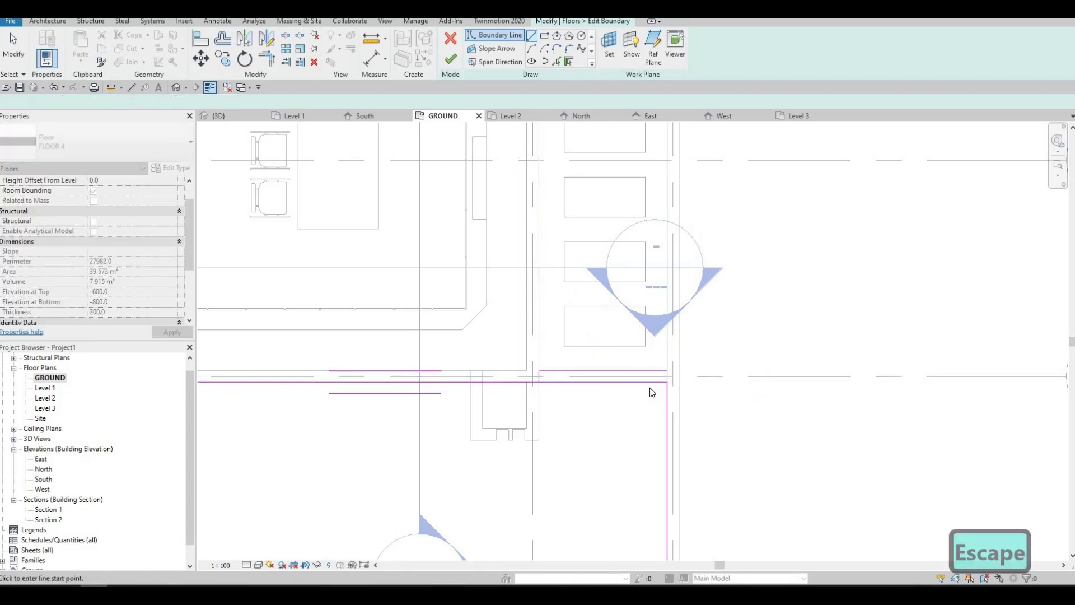
{"action": "key", "text": "Escape"}
{"action": "key", "text": "t"}
{"action": "key", "text": "r"}
{"action": "left_click", "coordinate": [651, 382]}
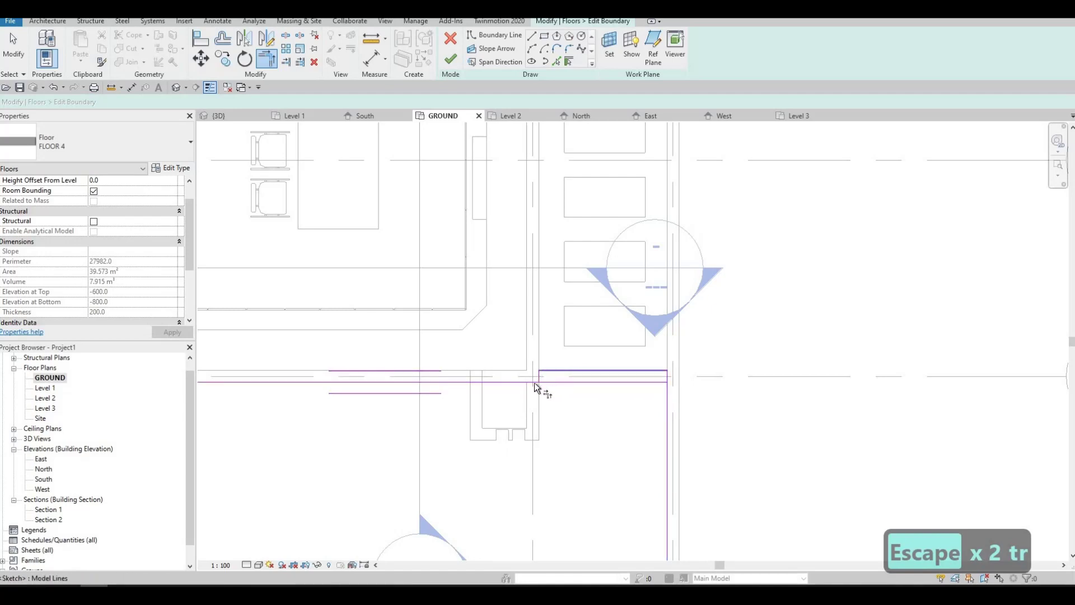
{"action": "left_click", "coordinate": [448, 60]}
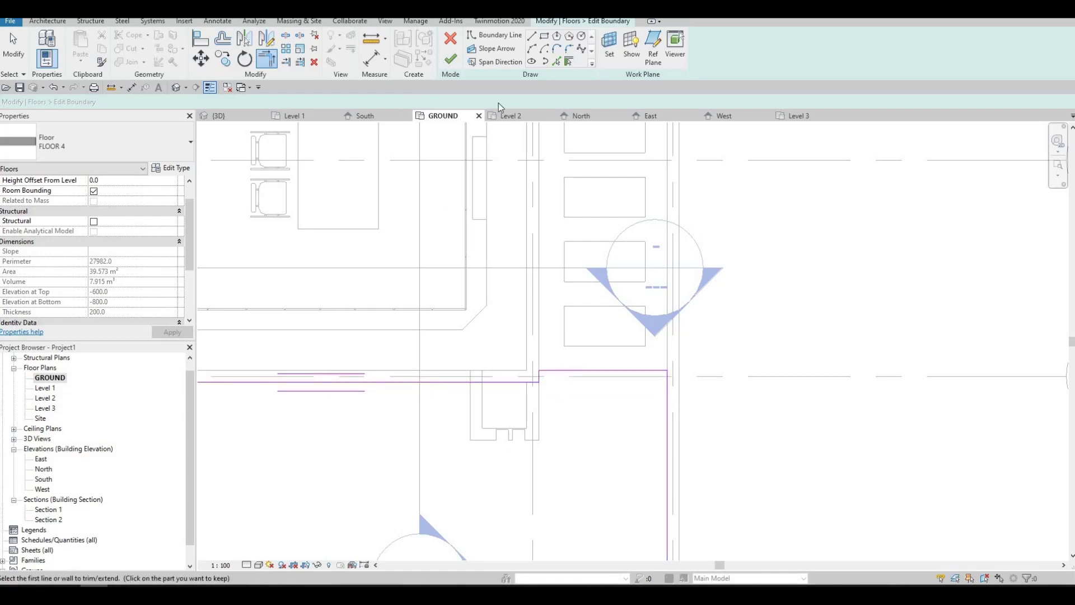
{"action": "key", "text": "Escape"}
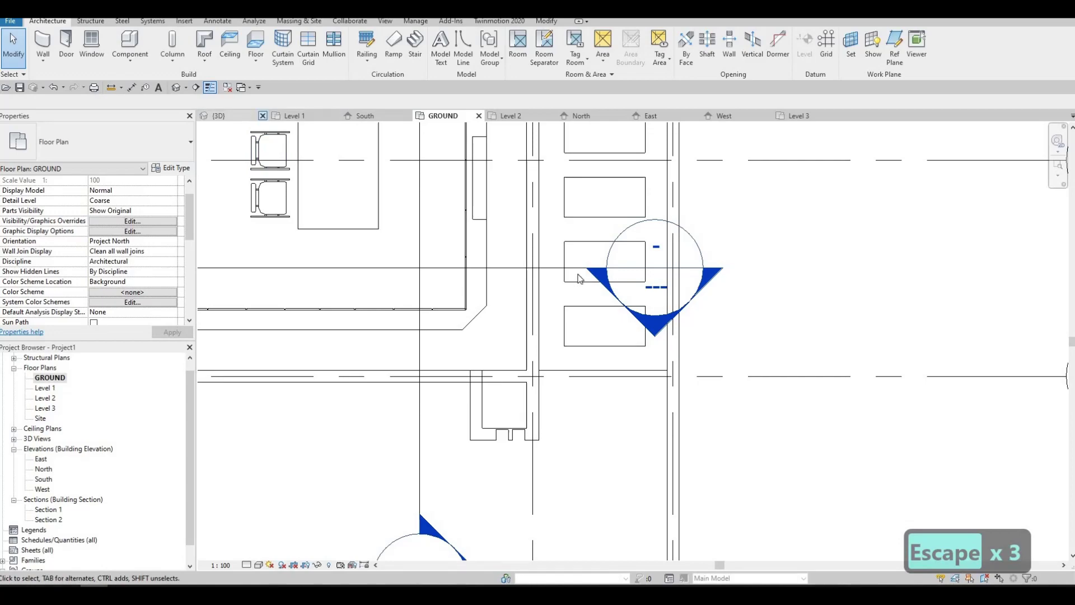
{"action": "key", "text": "ctrl+Tab"}
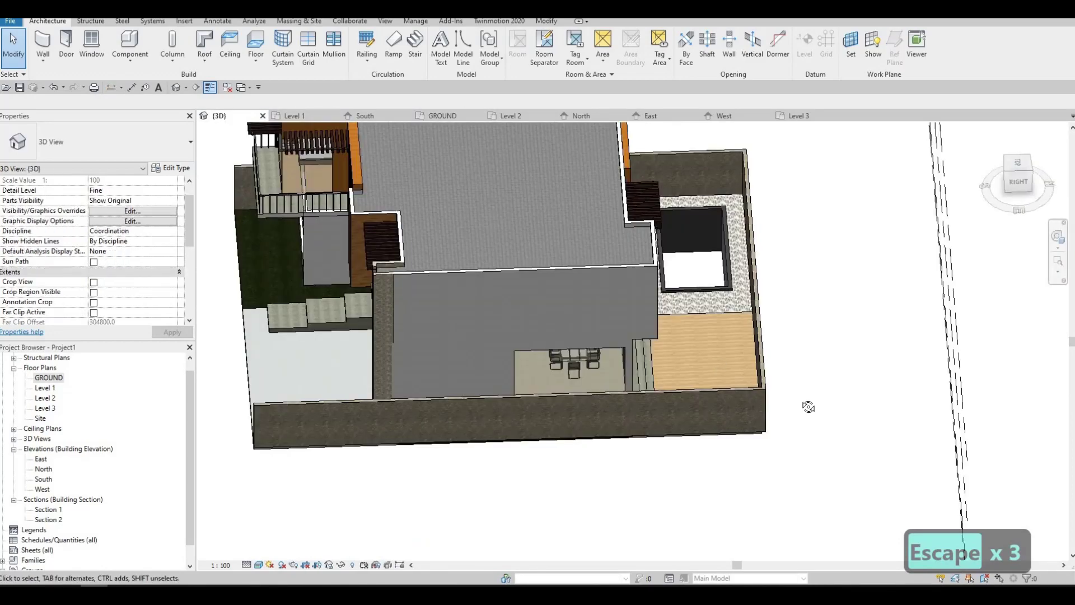
{"action": "mouse_move", "coordinate": [806, 405]}
{"action": "middle_mouse_down", "text": "shift"}
{"action": "mouse_move", "coordinate": [969, 438]}
{"action": "mouse_move", "coordinate": [950, 434]}
{"action": "mouse_move", "coordinate": [906, 315]}
{"action": "mouse_move", "coordinate": [656, 513]}
{"action": "middle_mouse_up", "text": "shift"}
{"action": "scroll", "coordinate": [921, 461], "scroll_direction": "up", "scroll_amount": 5}
{"action": "scroll", "coordinate": [905, 316], "scroll_direction": "down", "scroll_amount": 3}
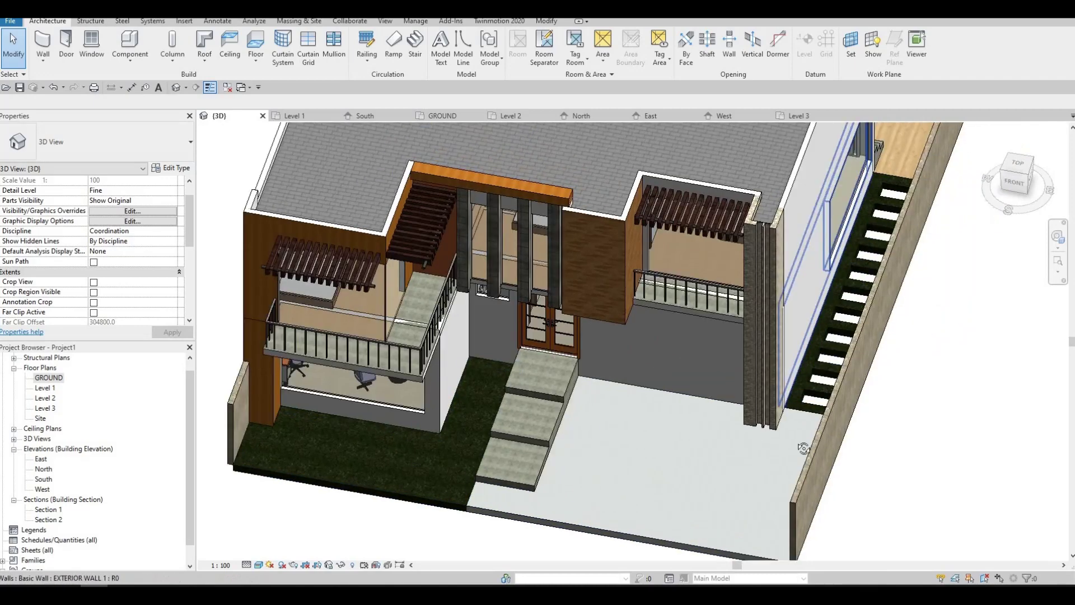
{"action": "middle_click_drag", "start_coordinate": [843, 394], "coordinate": [456, 540], "text": "shift"}
{"action": "scroll", "coordinate": [442, 519], "scroll_direction": "up", "scroll_amount": 3}
{"action": "scroll", "coordinate": [436, 470], "scroll_direction": "up", "scroll_amount": 2}
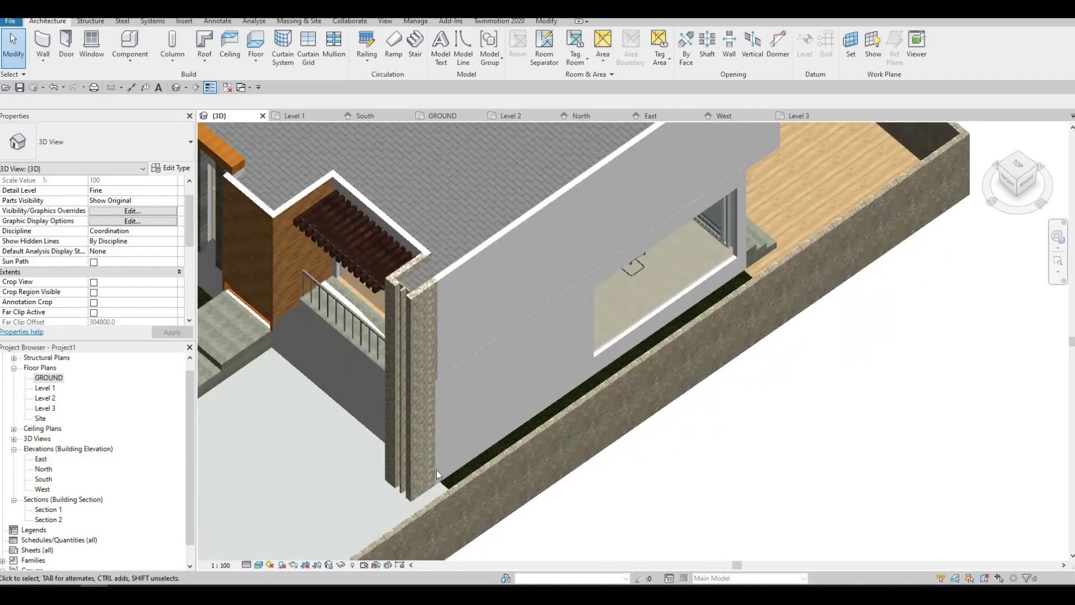
{"action": "scroll", "coordinate": [436, 469], "scroll_direction": "up", "scroll_amount": 2}
{"action": "scroll", "coordinate": [436, 462], "scroll_direction": "up", "scroll_amount": 1}
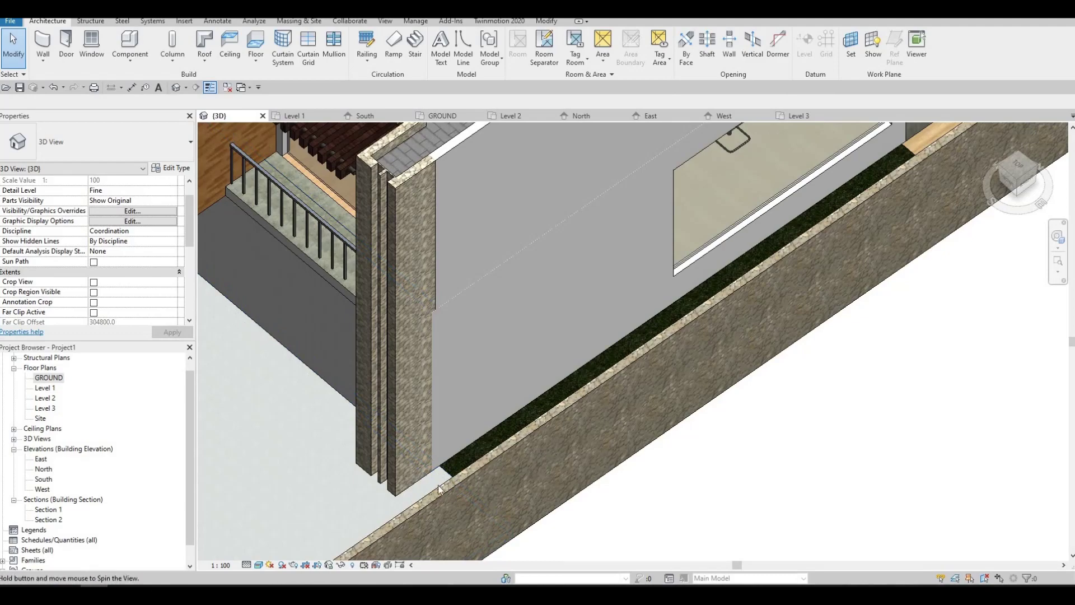
{"action": "middle_click_drag", "start_coordinate": [439, 490], "coordinate": [726, 404], "text": "shift"}
{"action": "scroll", "coordinate": [812, 408], "scroll_direction": "up", "scroll_amount": 2}
{"action": "scroll", "coordinate": [737, 431], "scroll_direction": "up", "scroll_amount": 2}
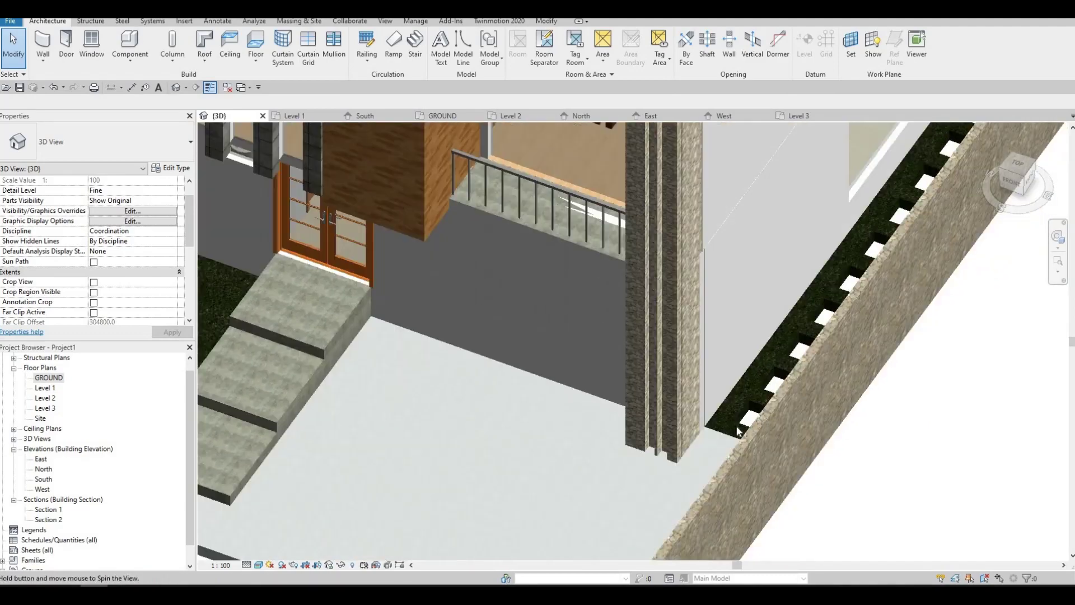
{"action": "scroll", "coordinate": [738, 420], "scroll_direction": "down", "scroll_amount": 1}
{"action": "scroll", "coordinate": [768, 426], "scroll_direction": "down", "scroll_amount": 3}
{"action": "middle_click_drag", "start_coordinate": [768, 426], "coordinate": [733, 471], "text": "shift"}
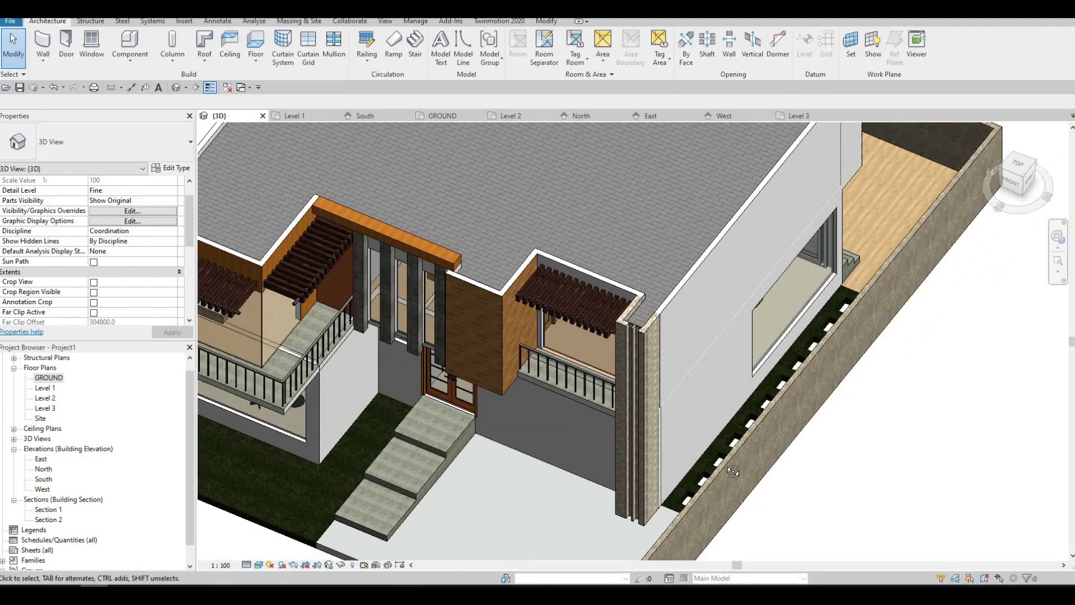
{"action": "scroll", "coordinate": [714, 470], "scroll_direction": "up", "scroll_amount": 1}
{"action": "middle_click_drag", "start_coordinate": [630, 444], "coordinate": [702, 445], "text": "shift"}
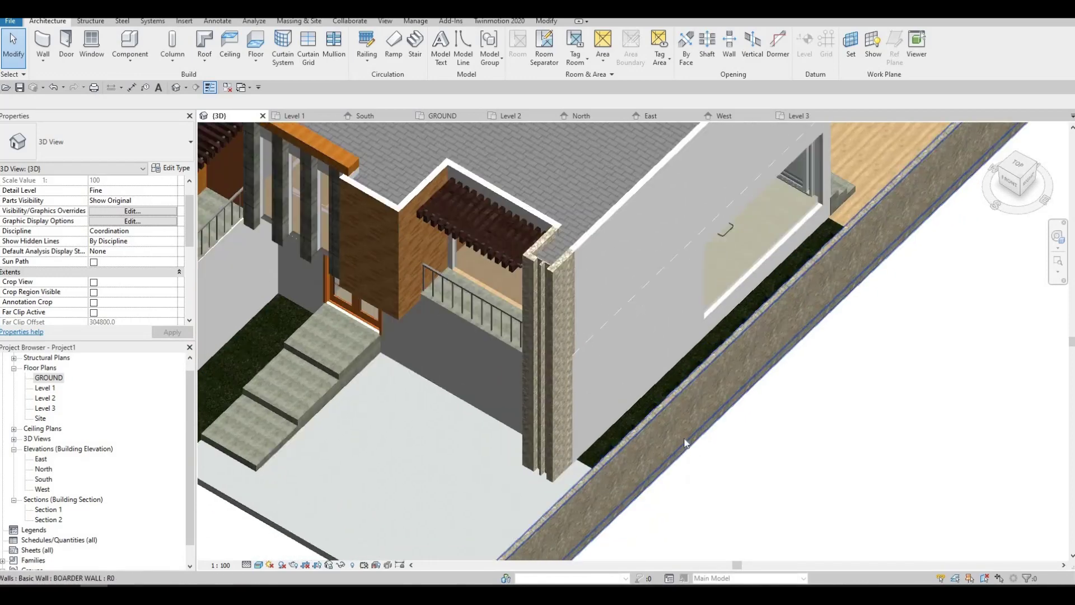
{"action": "scroll", "coordinate": [707, 492], "scroll_direction": "down", "scroll_amount": 3}
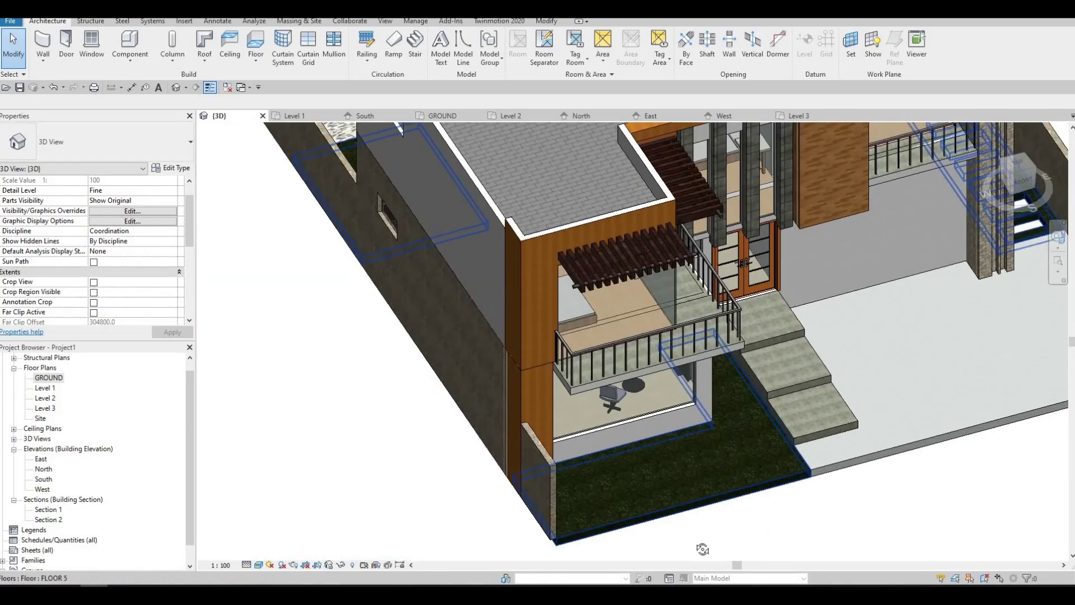
{"action": "middle_click_drag", "start_coordinate": [707, 493], "coordinate": [659, 538], "text": "shift"}
{"action": "scroll", "coordinate": [659, 539], "scroll_direction": "up", "scroll_amount": 3}
{"action": "scroll", "coordinate": [659, 538], "scroll_direction": "up", "scroll_amount": 1}
{"action": "middle_click_drag", "start_coordinate": [650, 497], "coordinate": [570, 489]}
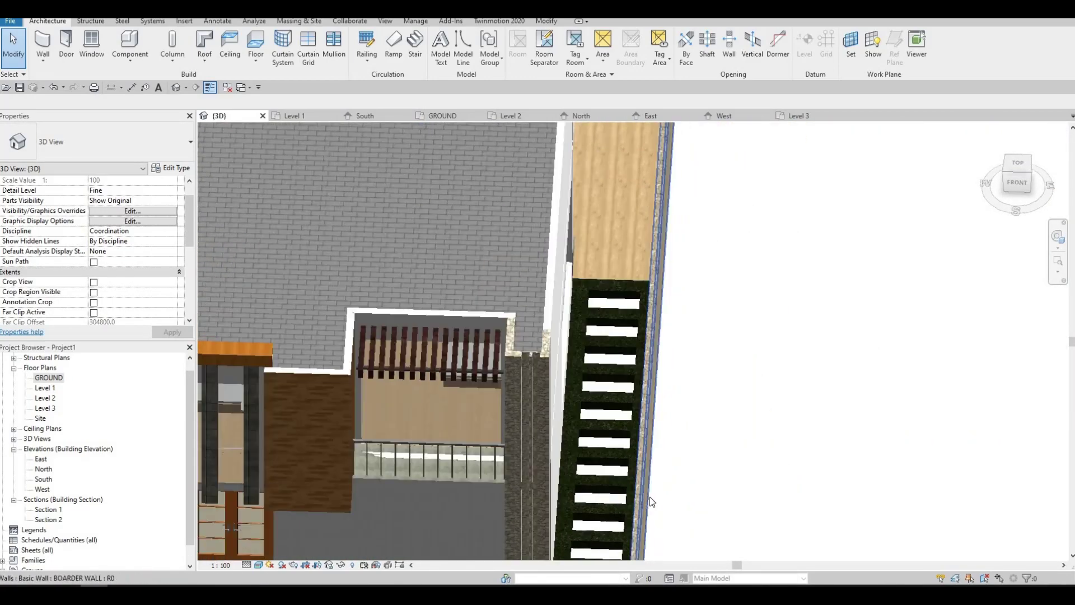
{"action": "scroll", "coordinate": [569, 490], "scroll_direction": "down", "scroll_amount": 2}
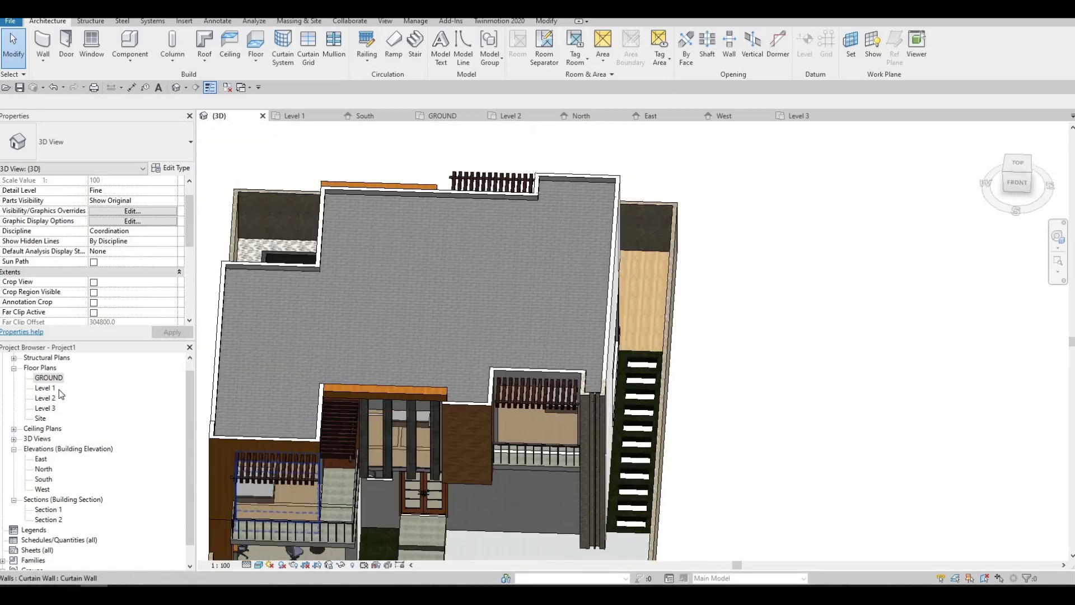
{"action": "scroll", "coordinate": [548, 496], "scroll_direction": "up", "scroll_amount": 2}
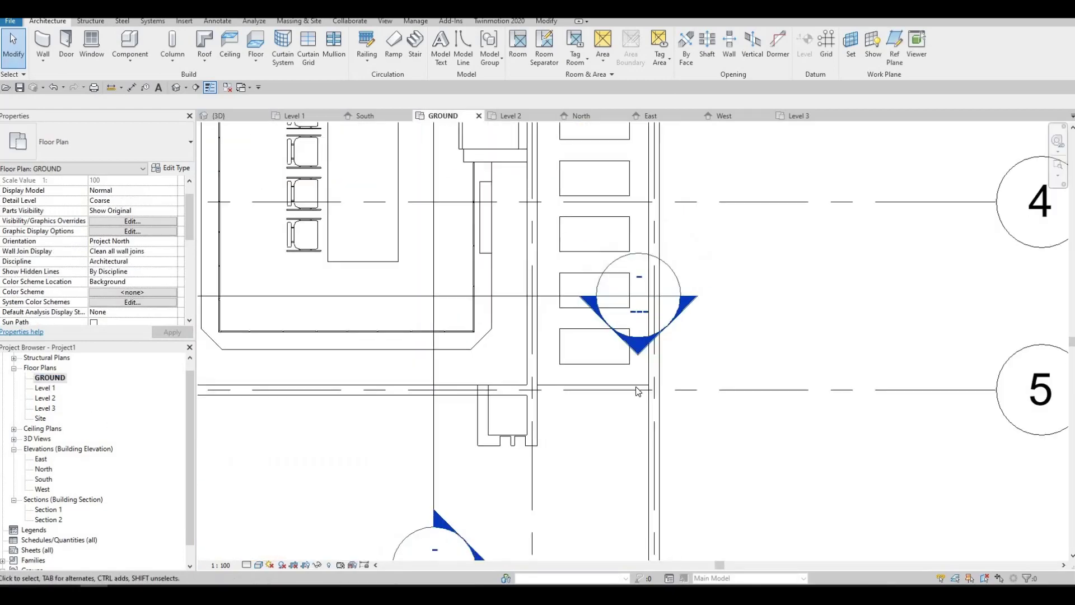
- Try drawing a new wall from grid 5 to the boundary wall, then undo and cancel it
{"action": "key", "text": "Escape"}
{"action": "scroll", "coordinate": [624, 291], "scroll_direction": "down", "scroll_amount": 1}
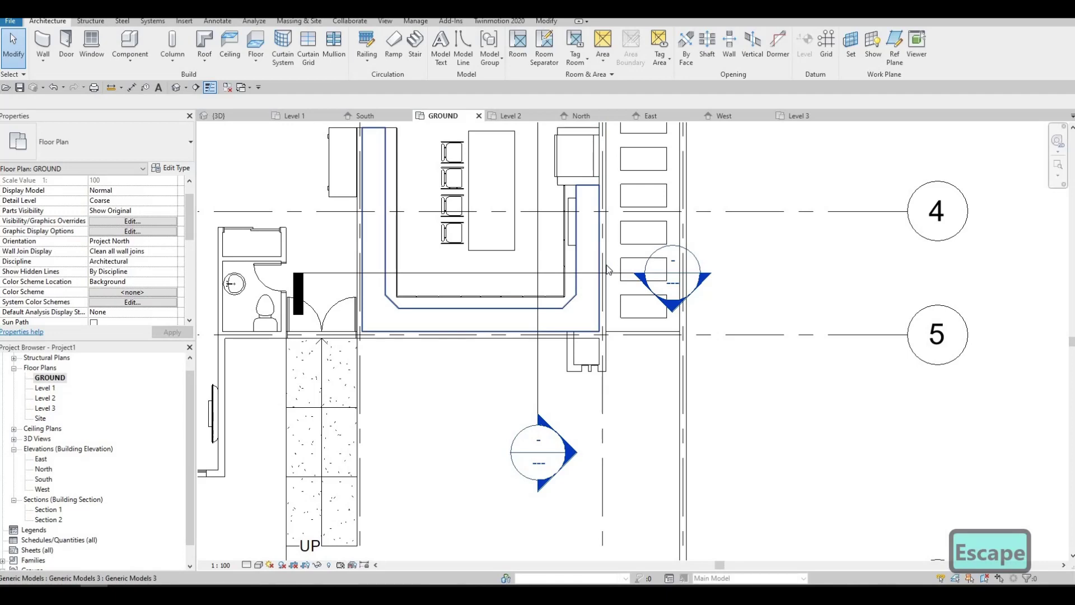
{"action": "left_click", "coordinate": [604, 273]}
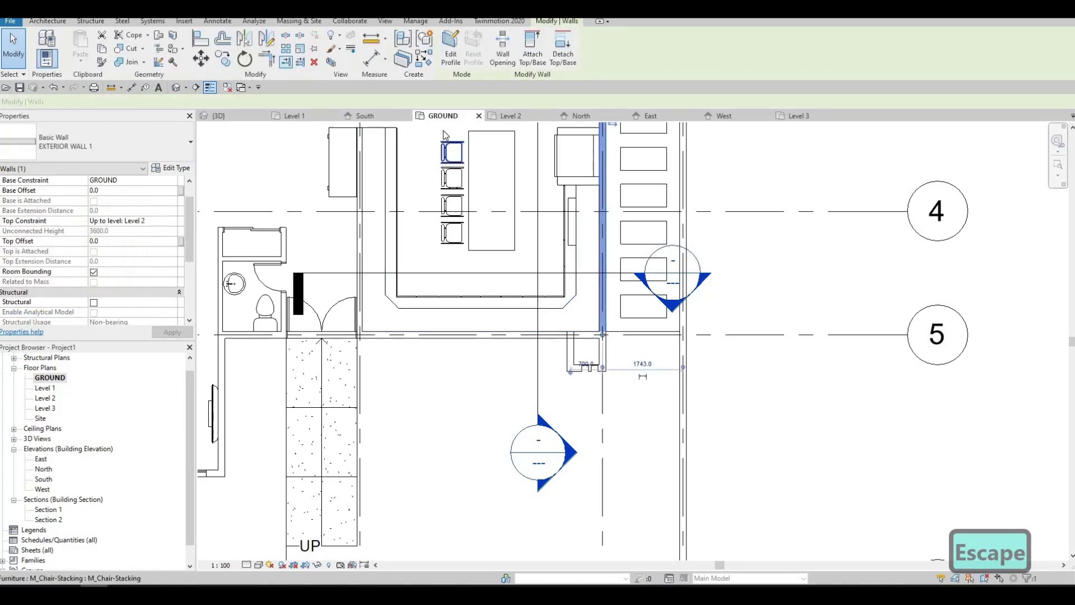
{"action": "key", "text": "c"}
{"action": "key", "text": "s"}
{"action": "scroll", "coordinate": [660, 288], "scroll_direction": "up", "scroll_amount": 1}
{"action": "scroll", "coordinate": [580, 363], "scroll_direction": "up", "scroll_amount": 1}
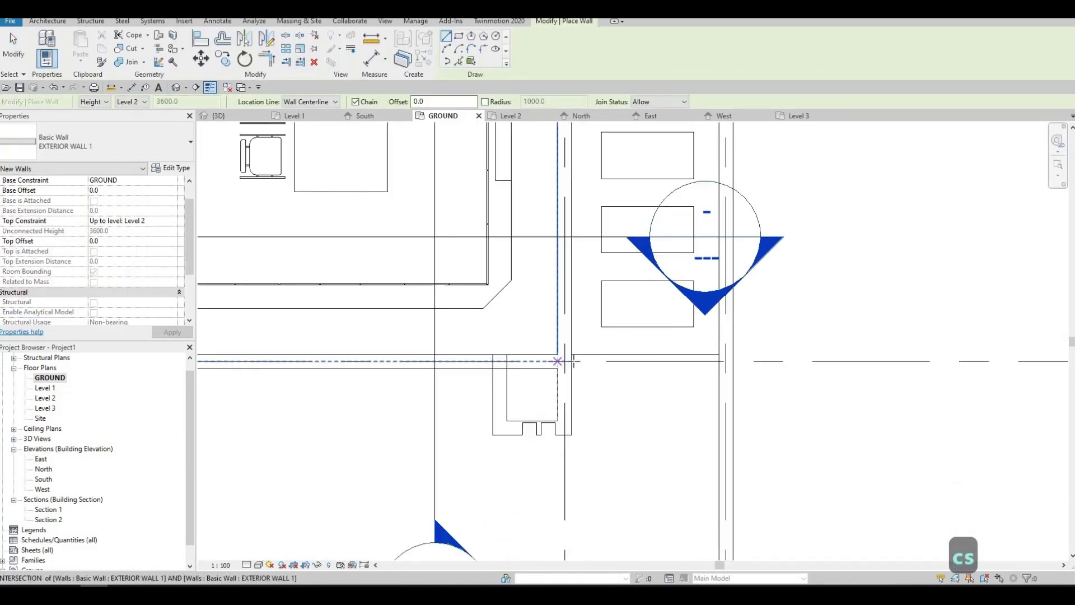
{"action": "left_click", "coordinate": [571, 361]}
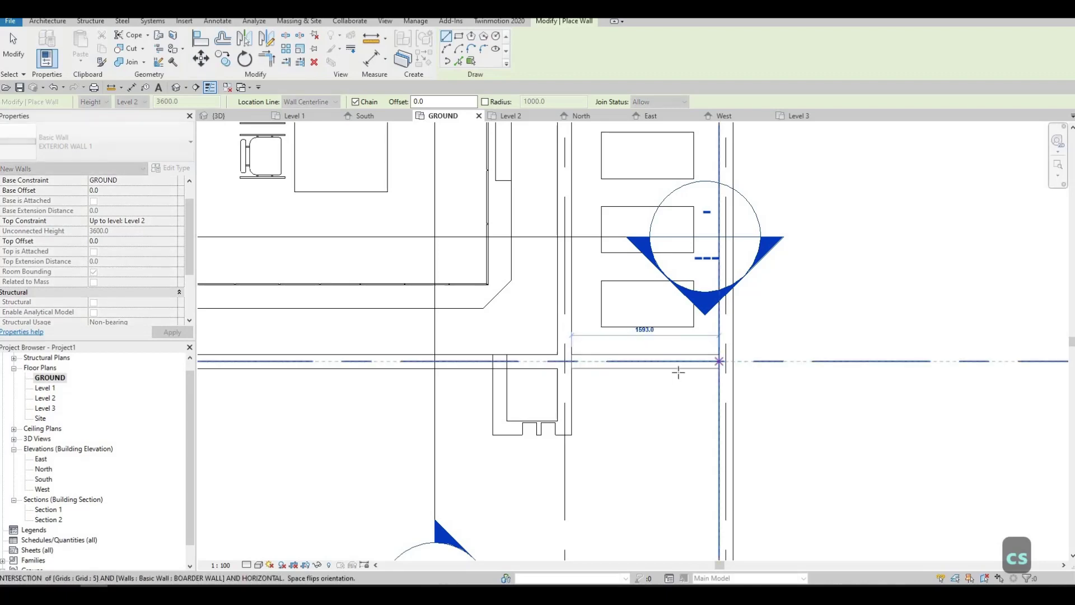
{"action": "left_click", "coordinate": [720, 361]}
{"action": "key", "text": "Escape"}
{"action": "key", "text": "Escape"}
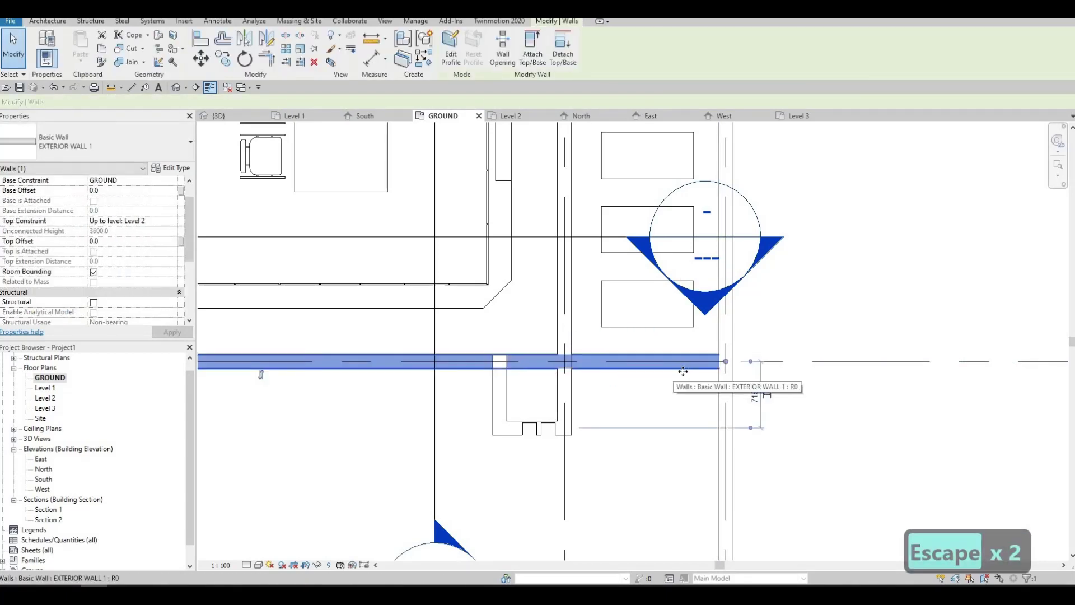
{"action": "key", "text": "ctrl+z"}
{"action": "key", "text": "Escape"}
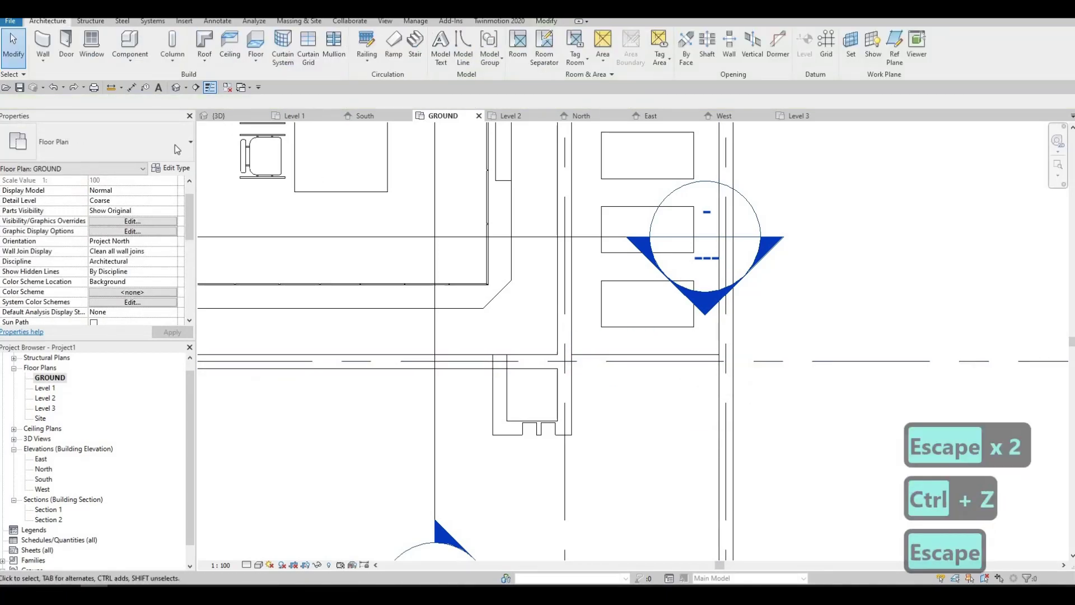
{"action": "left_click", "coordinate": [572, 220]}
{"action": "key", "text": "c"}
{"action": "key", "text": "s"}
{"action": "left_click", "coordinate": [720, 362]}
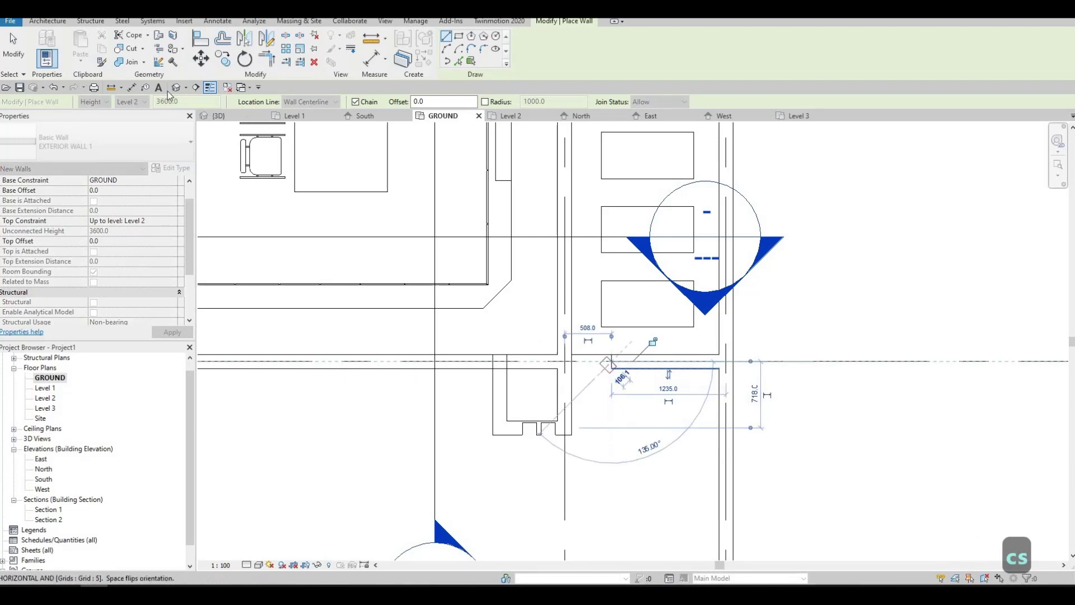
{"action": "key", "text": "Escape"}
{"action": "key", "text": "Escape"}
{"action": "key", "text": "ctrl+Tab"}
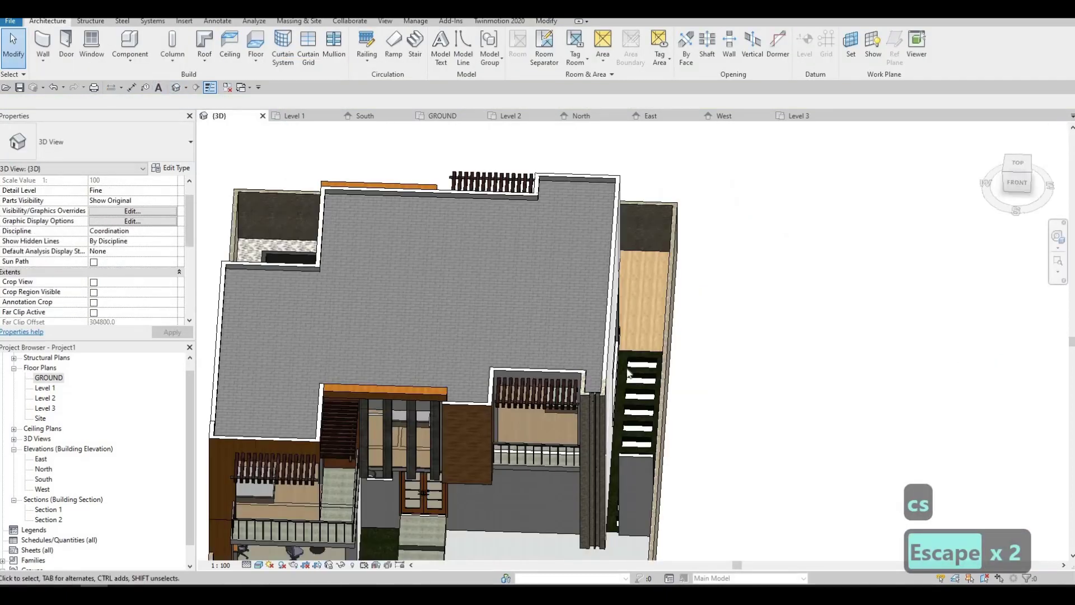
{"action": "scroll", "coordinate": [641, 344], "scroll_direction": "up", "scroll_amount": 2}
{"action": "scroll", "coordinate": [635, 348], "scroll_direction": "up", "scroll_amount": 2}
{"action": "scroll", "coordinate": [634, 361], "scroll_direction": "up", "scroll_amount": 1}
- Lower the short wall beside the side steps to about 2.2 m by dragging its top
{"action": "left_click", "coordinate": [634, 369]}
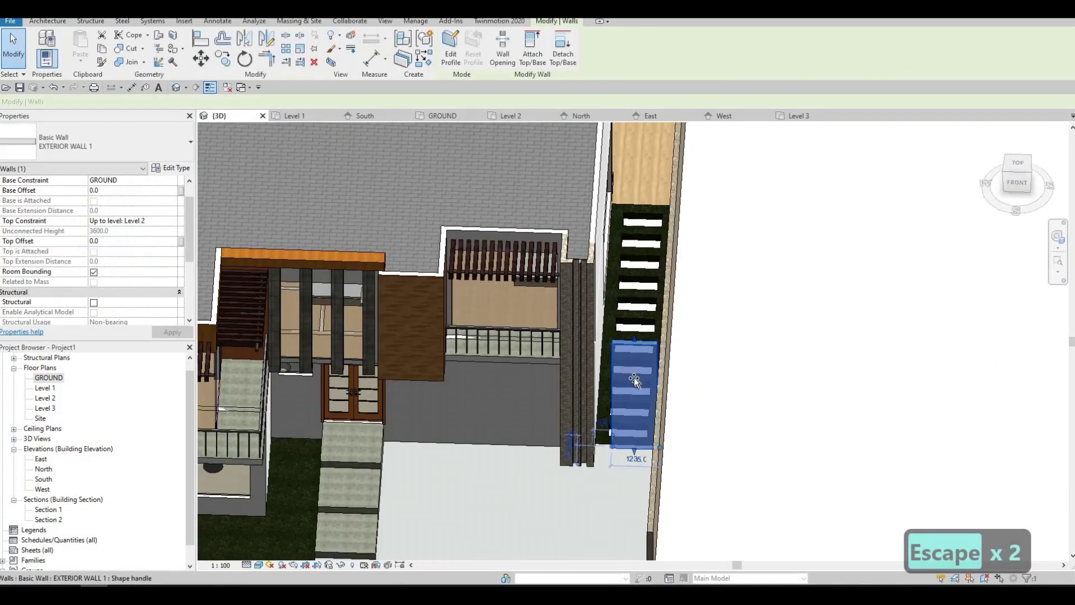
{"action": "mouse_move", "coordinate": [684, 295]}
{"action": "middle_mouse_down", "text": "shift"}
{"action": "mouse_move", "coordinate": [636, 378]}
{"action": "mouse_move", "coordinate": [621, 337]}
{"action": "middle_mouse_up", "text": "shift"}
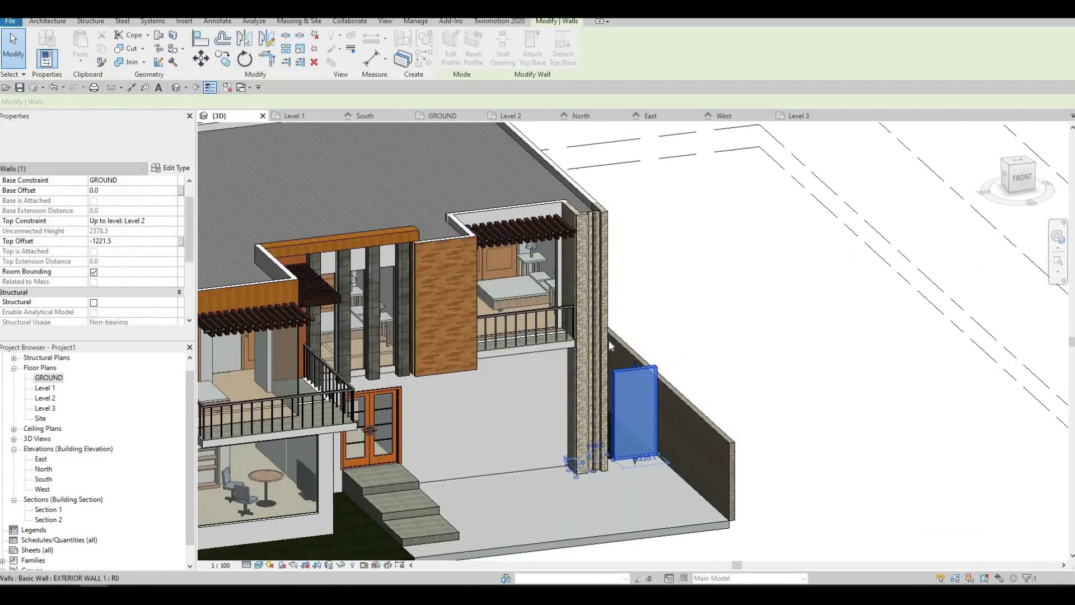
{"action": "scroll", "coordinate": [617, 332], "scroll_direction": "up", "scroll_amount": 1}
{"action": "scroll", "coordinate": [615, 328], "scroll_direction": "up", "scroll_amount": 1}
{"action": "left_click_drag", "start_coordinate": [615, 328], "coordinate": [613, 324]}
{"action": "mouse_move", "coordinate": [614, 323]}
{"action": "middle_mouse_down", "text": "shift"}
{"action": "mouse_move", "coordinate": [593, 383]}
{"action": "mouse_move", "coordinate": [549, 382]}
{"action": "middle_mouse_up", "text": "shift"}
{"action": "key", "text": "Escape"}
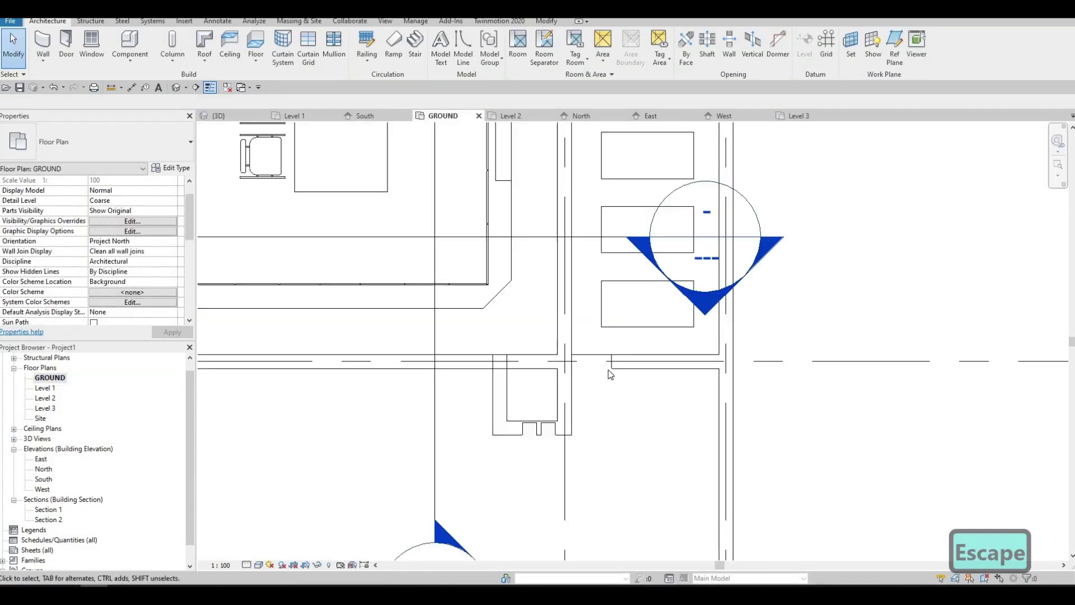
- Try moving the short wall's left end, then cancel the change
{"action": "left_click", "coordinate": [611, 363]}
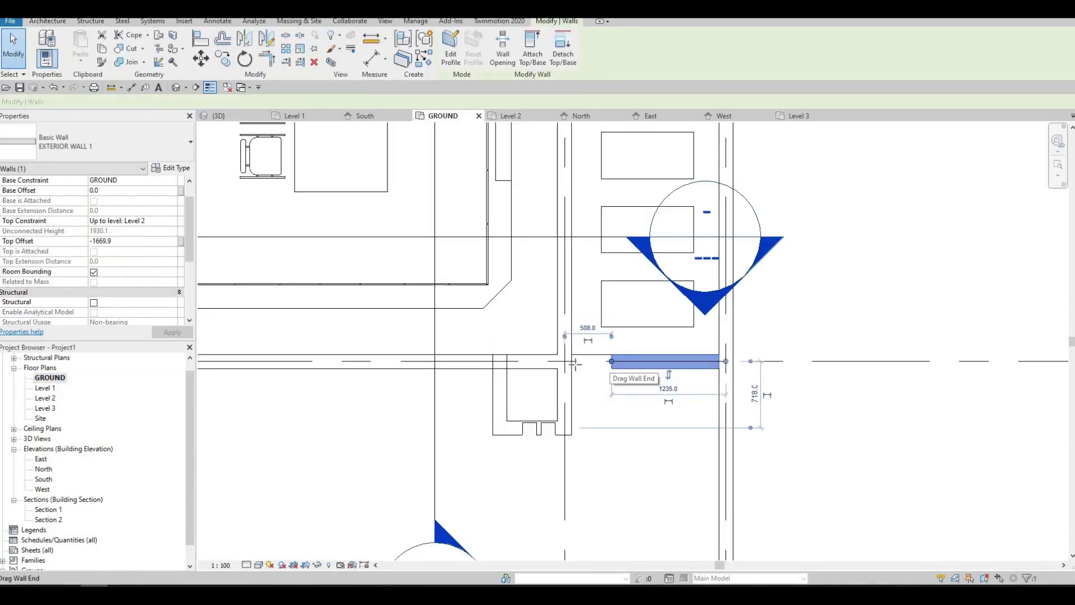
{"action": "left_click_drag", "start_coordinate": [612, 363], "coordinate": [571, 362]}
{"action": "key", "text": "Escape"}
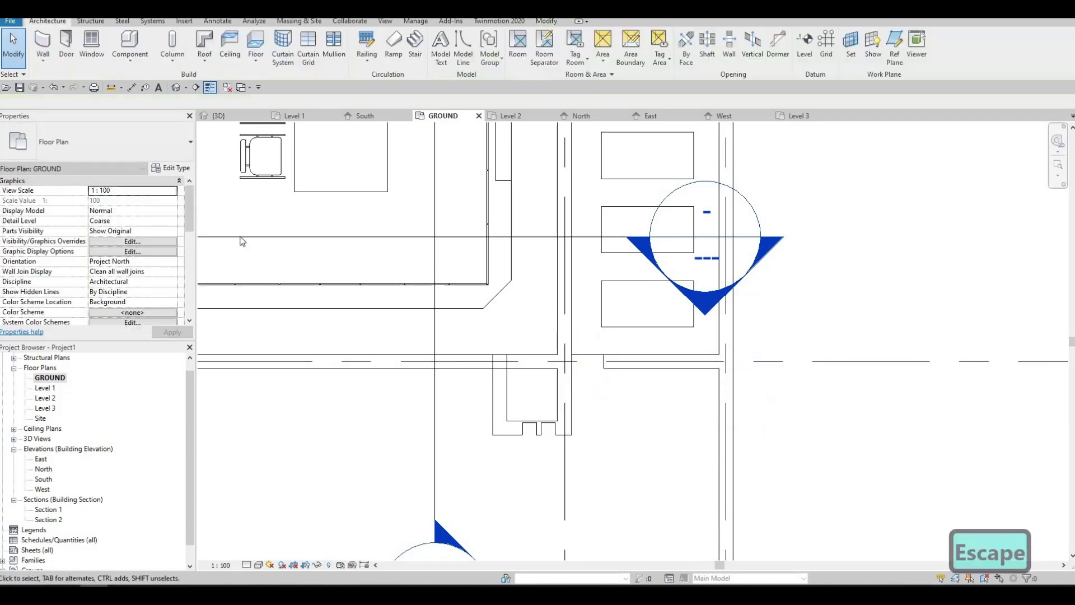
- Duplicate the wall type as EXTERIOR WALL 4 with a Glulam 28h structure layer
{"action": "left_click", "coordinate": [626, 363]}
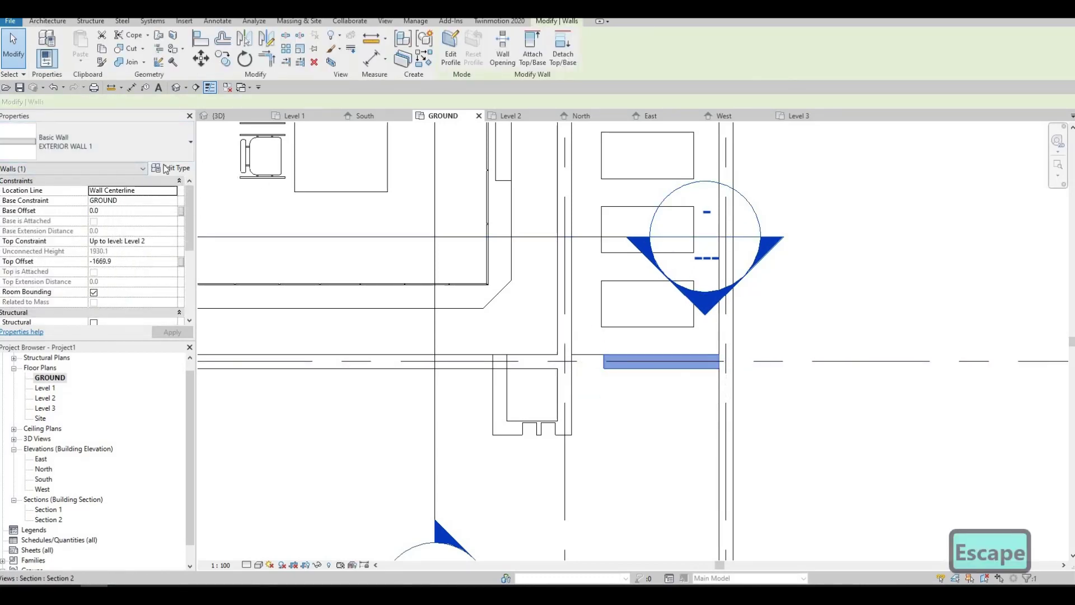
{"action": "left_click", "coordinate": [172, 169]}
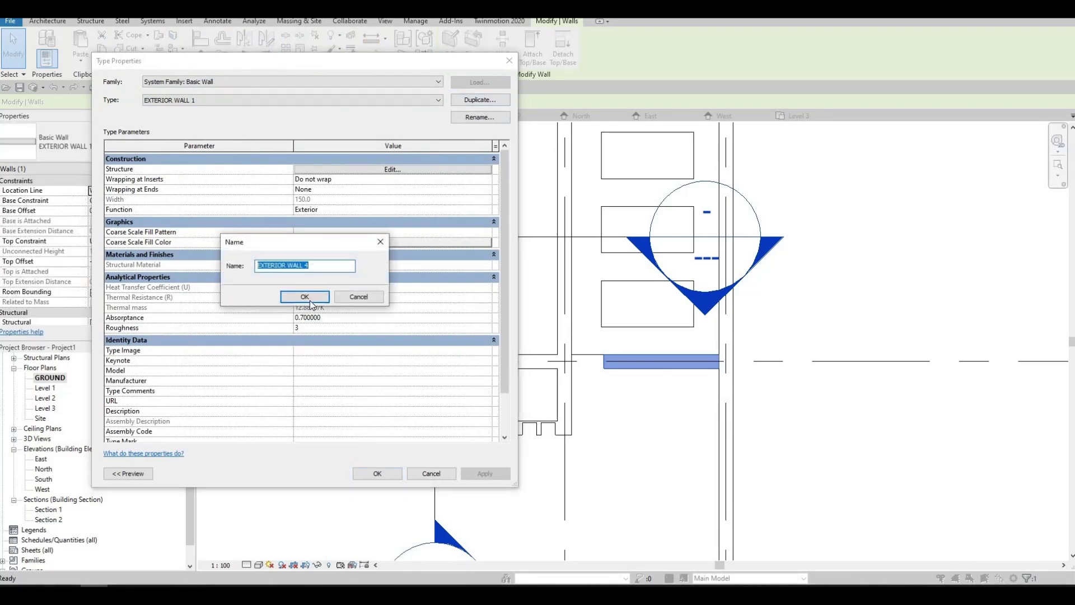
{"action": "key", "text": "Return"}
{"action": "left_click", "coordinate": [304, 170]}
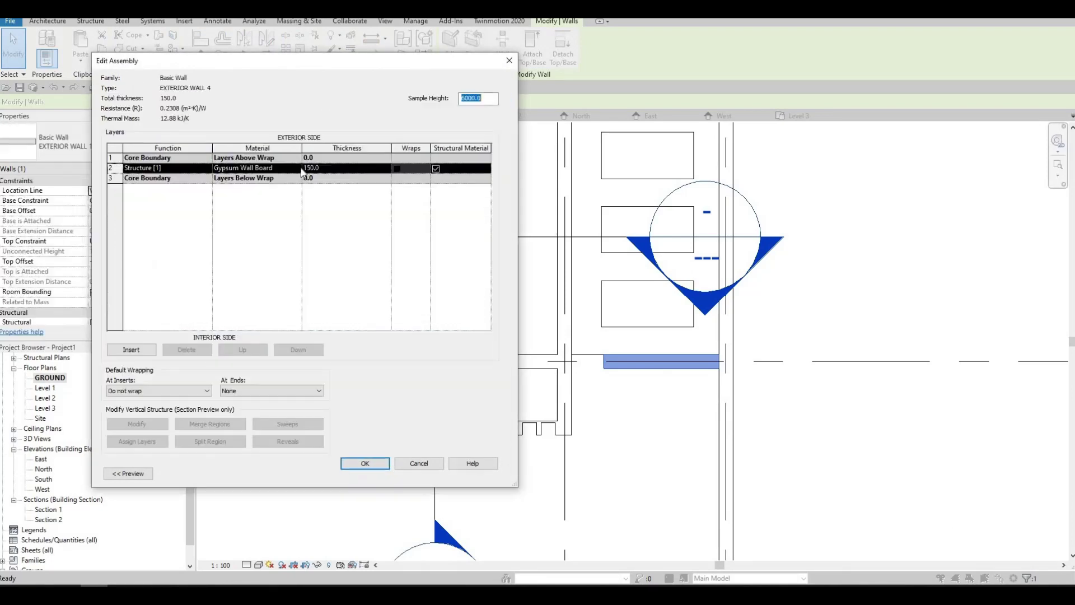
{"action": "left_click", "coordinate": [285, 169]}
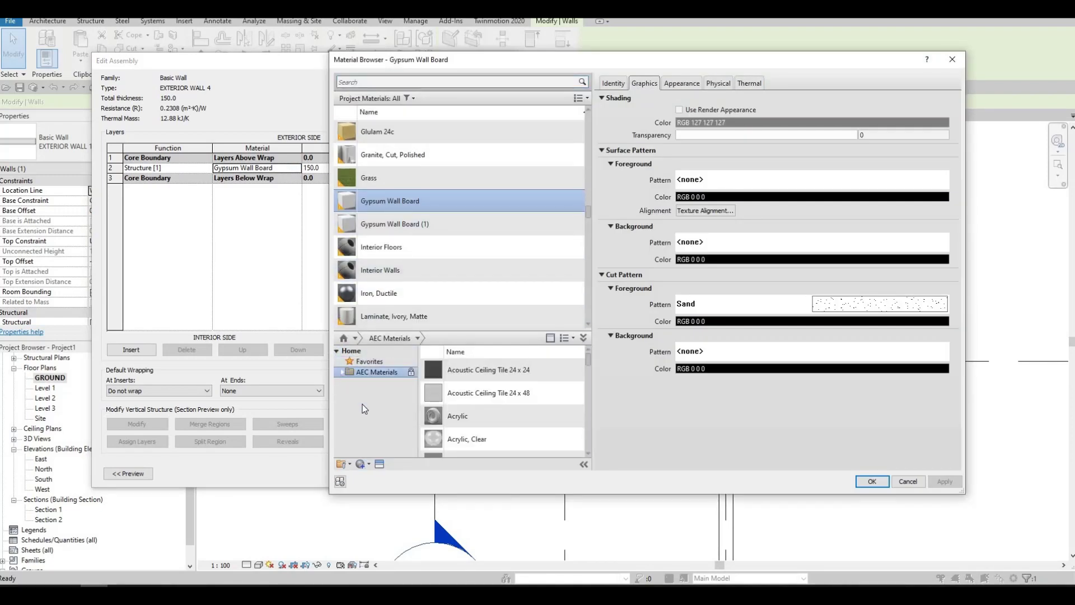
{"action": "scroll", "coordinate": [372, 436], "scroll_direction": "down", "scroll_amount": 4}
{"action": "left_click", "coordinate": [379, 448]}
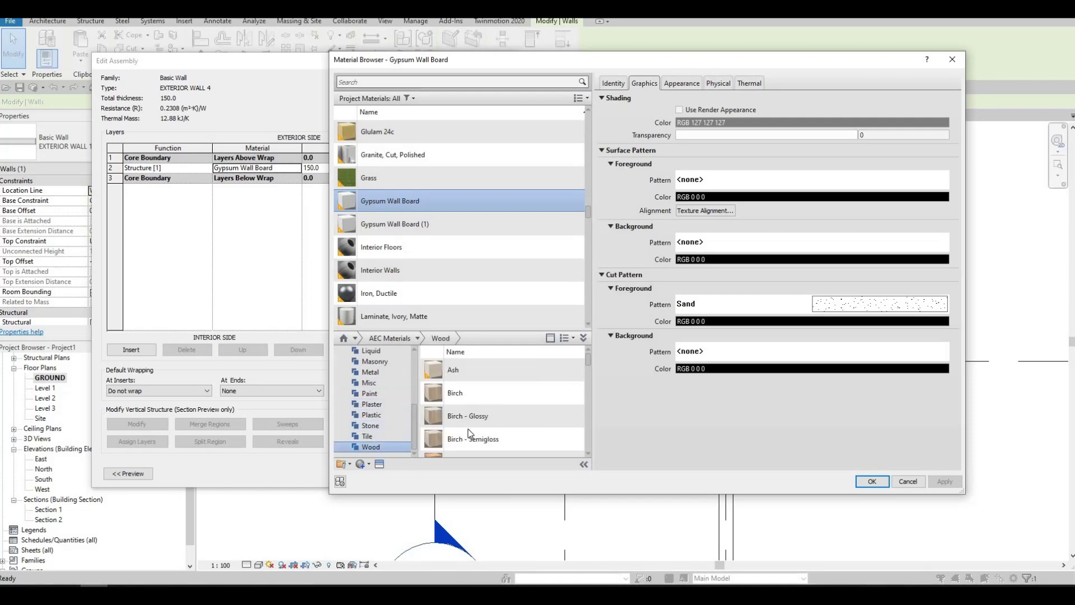
{"action": "scroll", "coordinate": [546, 430], "scroll_direction": "down", "scroll_amount": 2}
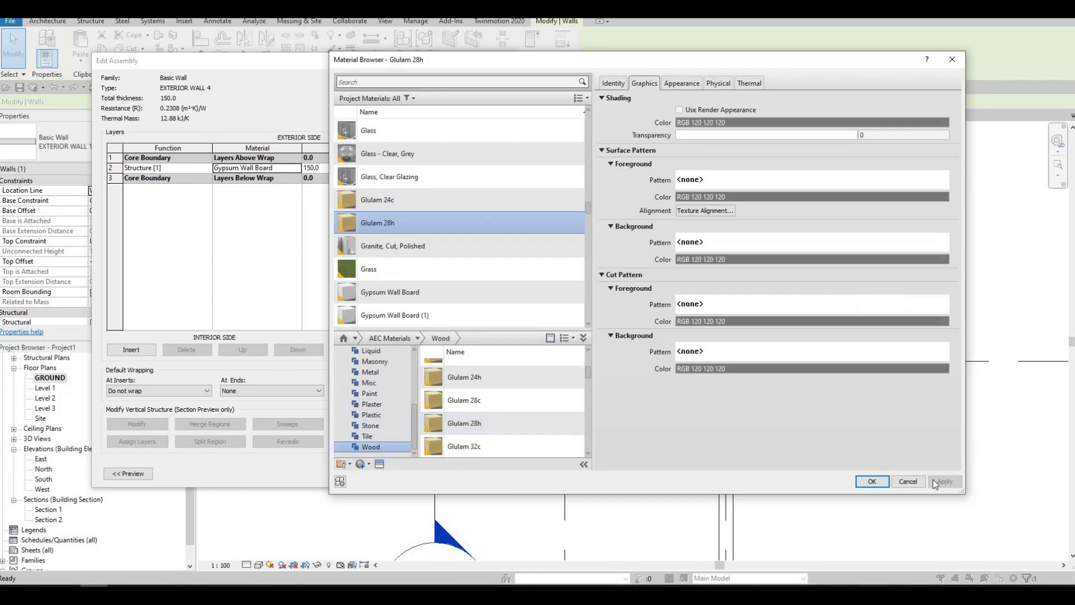
{"action": "left_click", "coordinate": [872, 481]}
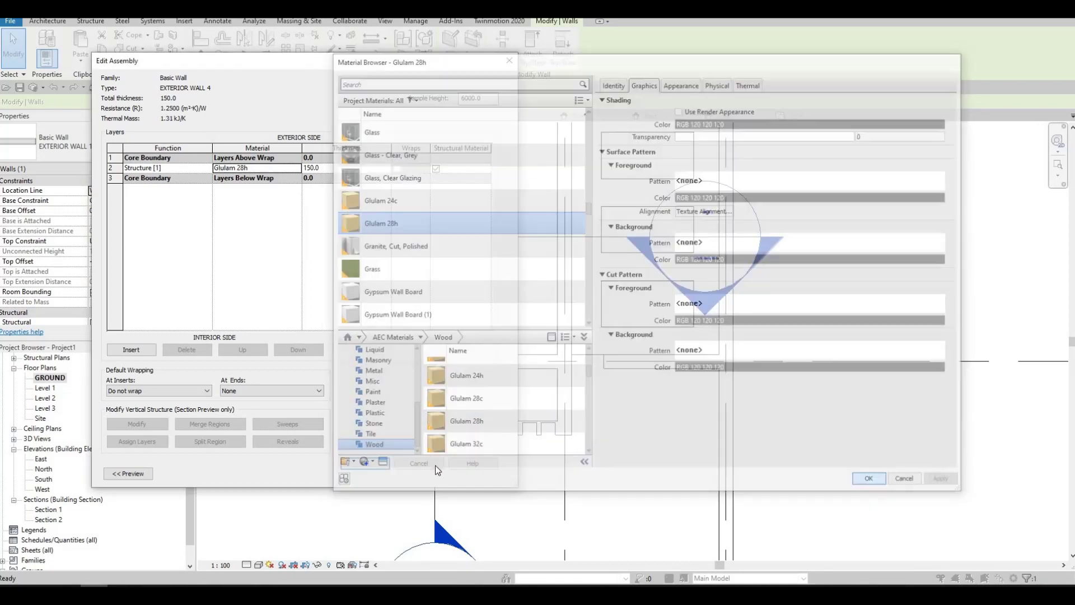
{"action": "left_click", "coordinate": [364, 463]}
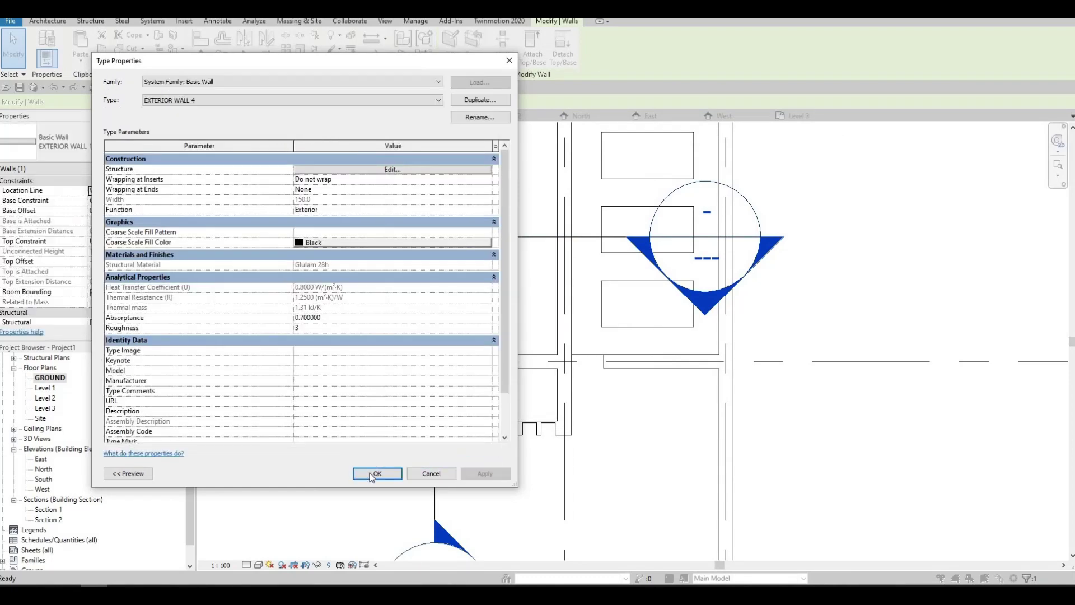
- Extend the wooden wall leftward to the stone pillar
{"action": "key", "text": "Escape"}
{"action": "key", "text": "Escape"}
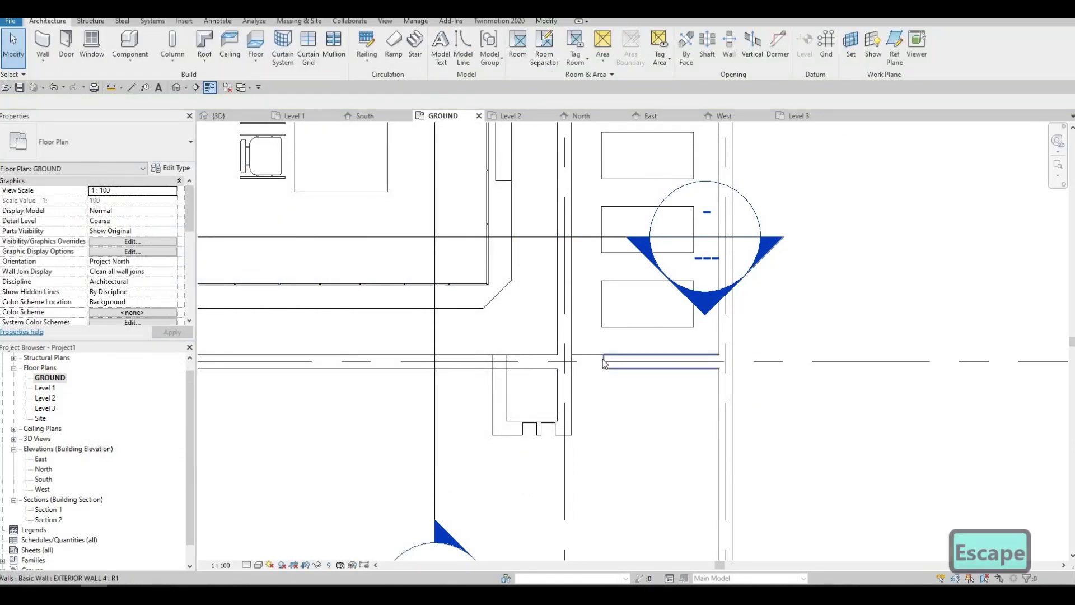
{"action": "left_click", "coordinate": [590, 360]}
{"action": "left_click_drag", "start_coordinate": [590, 360], "coordinate": [572, 362]}
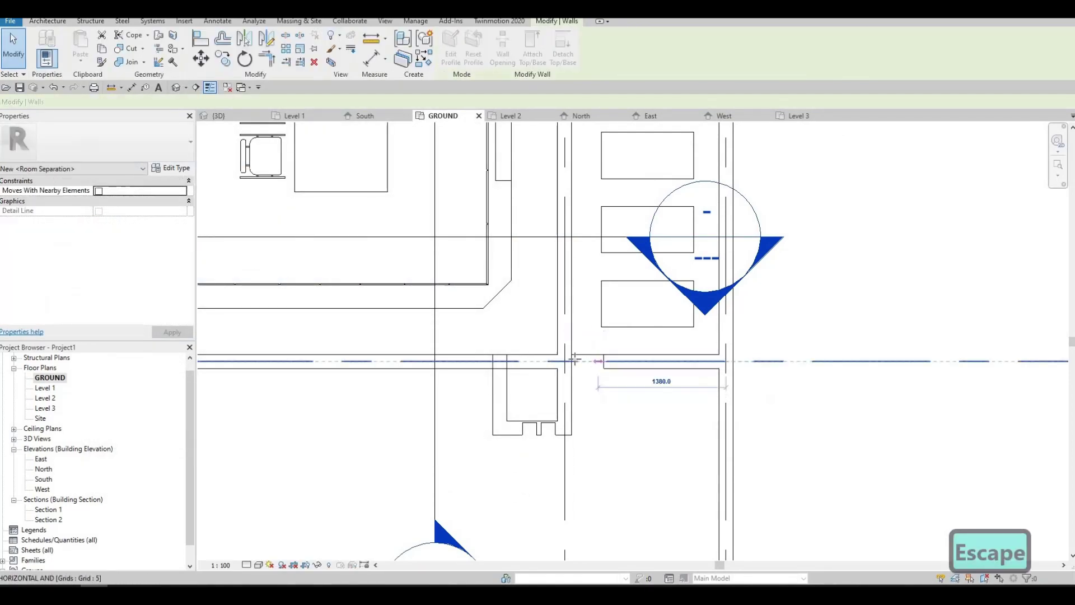
{"action": "key", "text": "Escape"}
- Try cutting a rectangular wall opening in the wooden wall
{"action": "left_click", "coordinate": [618, 362]}
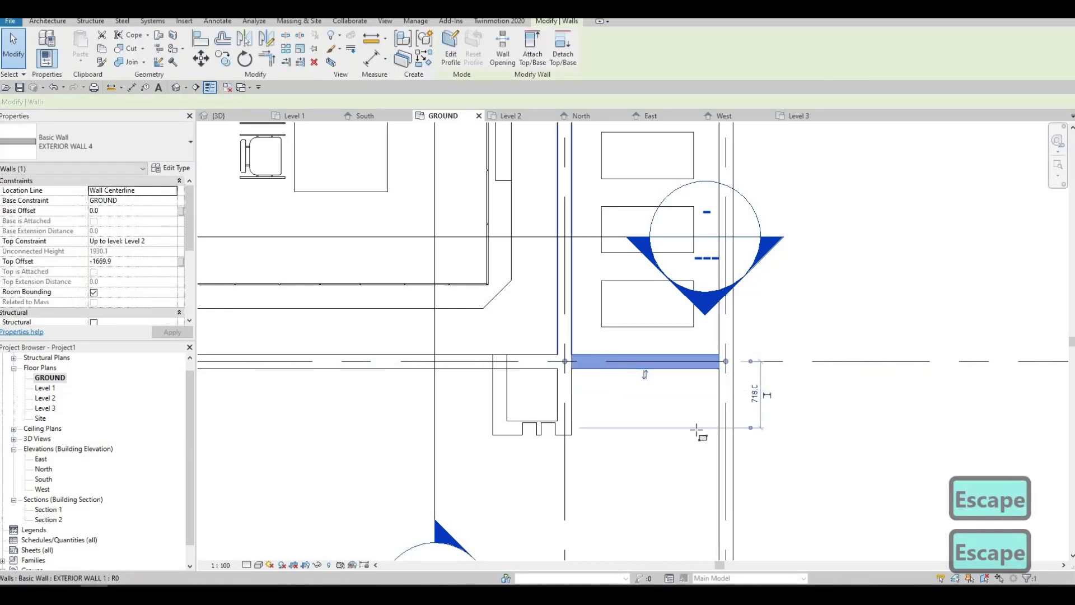
{"action": "left_click", "coordinate": [502, 49]}
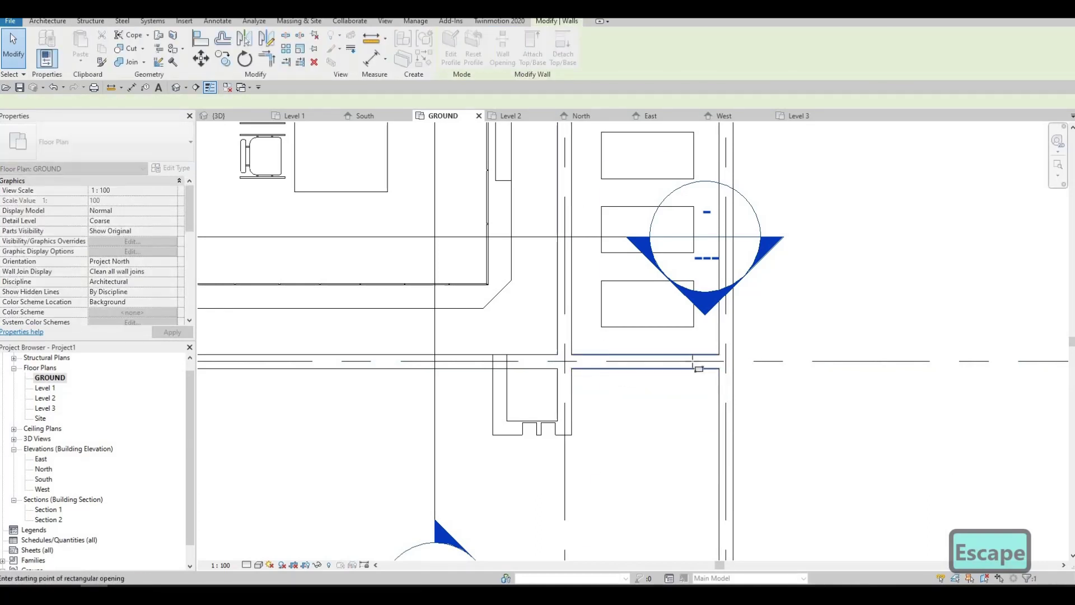
{"action": "left_click", "coordinate": [697, 366]}
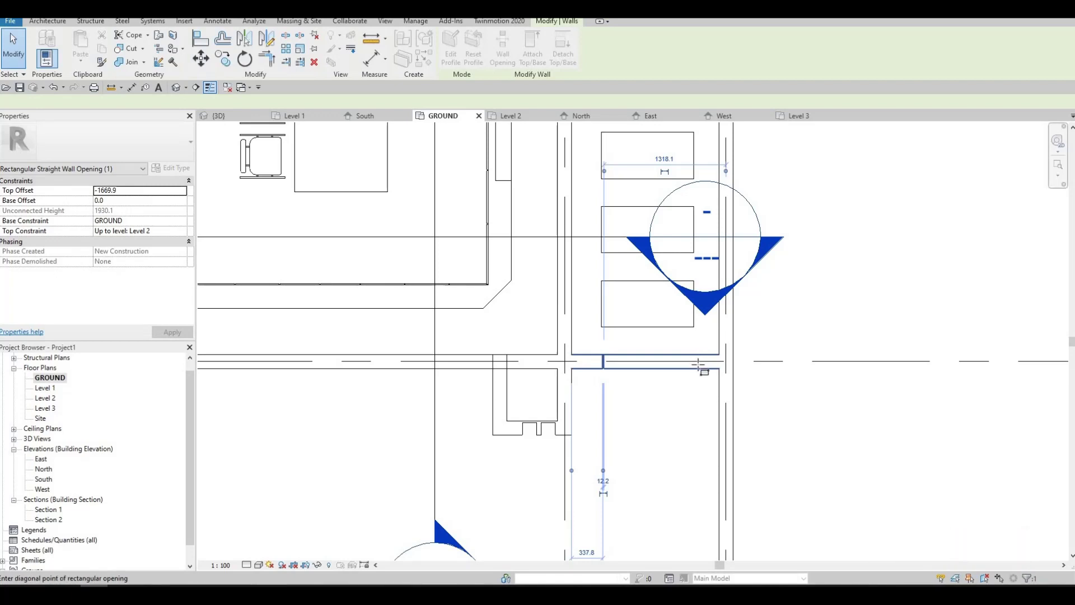
{"action": "left_click", "coordinate": [698, 367]}
{"action": "key", "text": "Escape"}
{"action": "key", "text": "Escape"}
{"action": "key", "text": "Escape"}
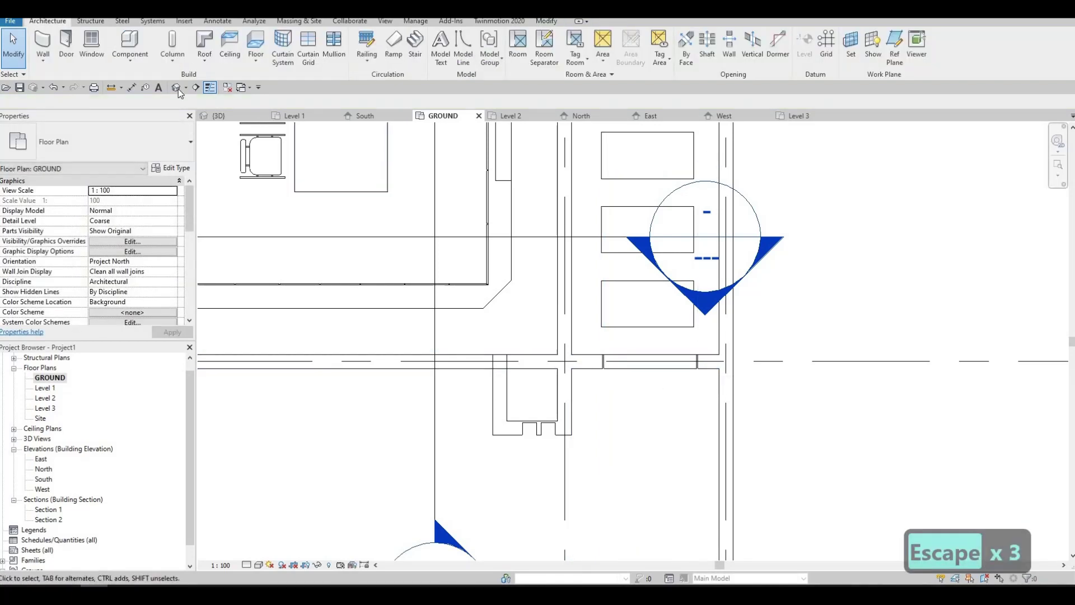
- In 3D, lower the wall top, undo the opening and height edits, and reopen GROUND
{"action": "left_click", "coordinate": [177, 88]}
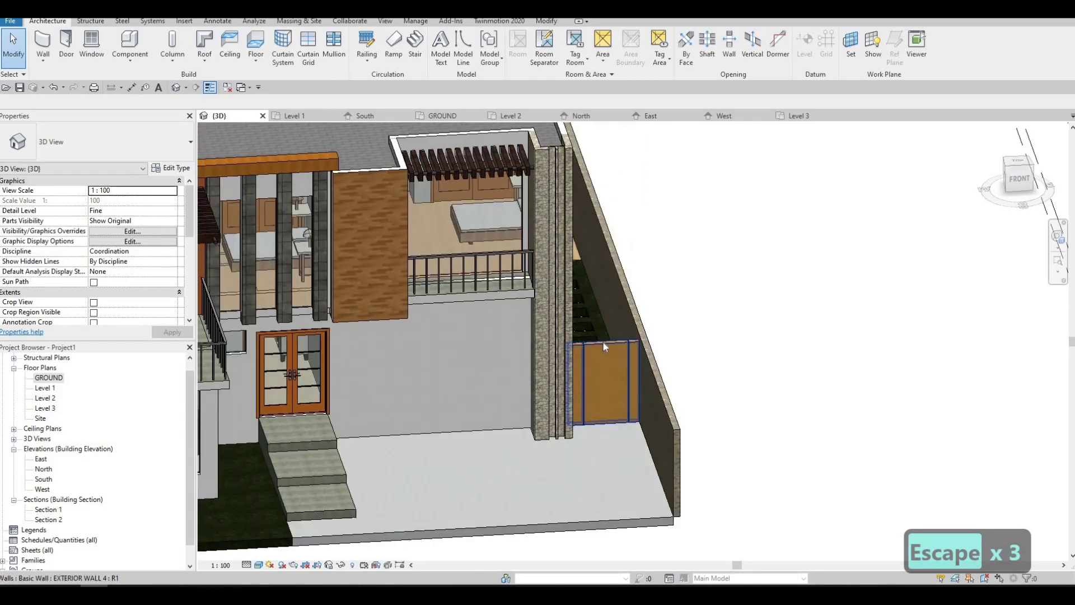
{"action": "left_click", "coordinate": [619, 365]}
{"action": "scroll", "coordinate": [599, 325], "scroll_direction": "up", "scroll_amount": 2}
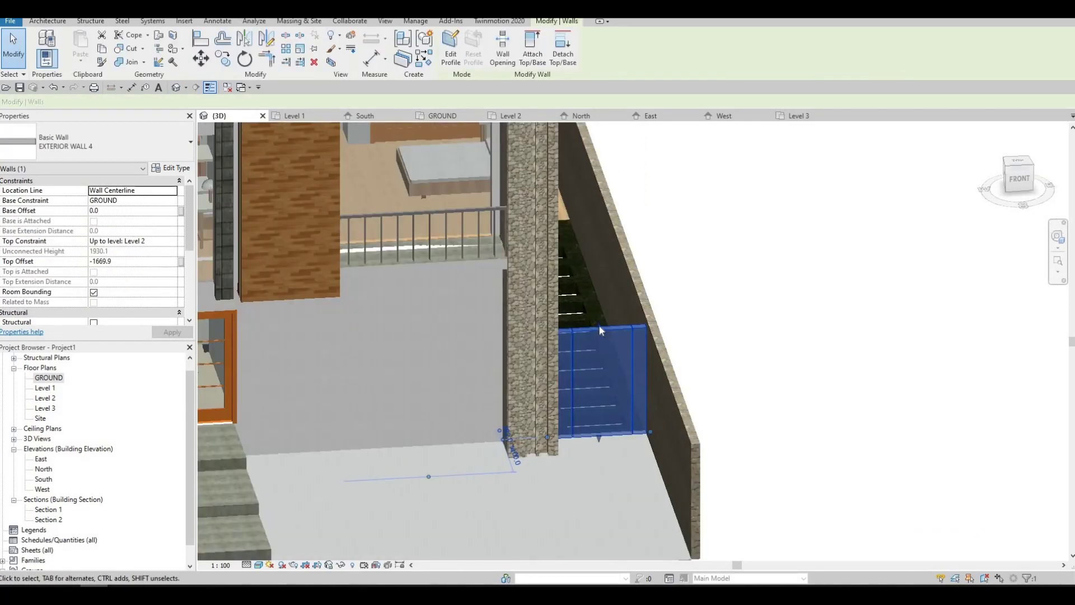
{"action": "left_click_drag", "start_coordinate": [598, 325], "coordinate": [598, 311]}
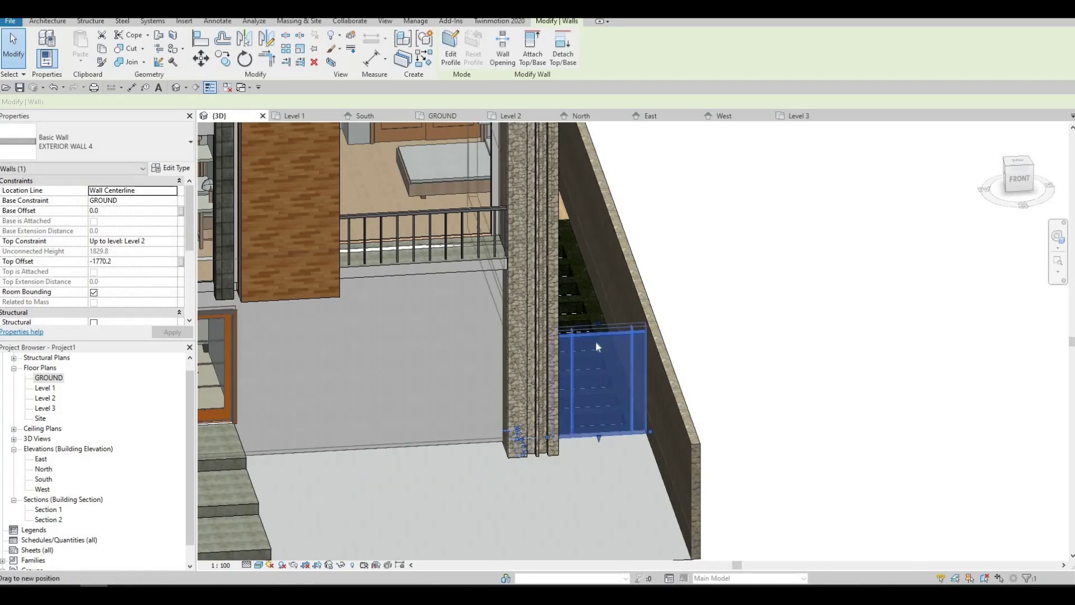
{"action": "key", "text": "Escape"}
{"action": "left_click", "coordinate": [605, 436]}
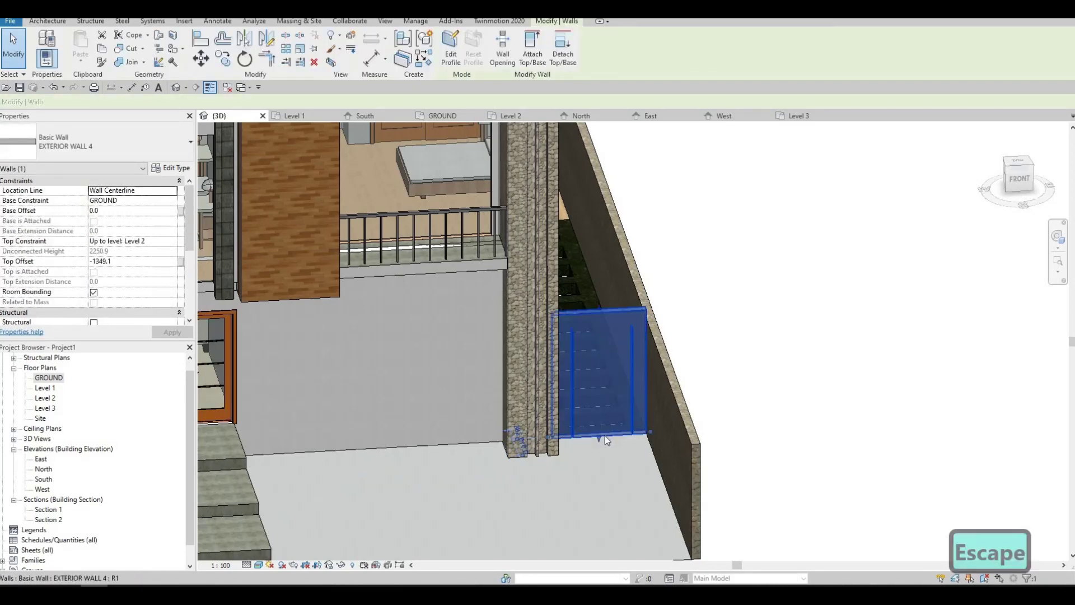
{"action": "key", "text": "Escape"}
{"action": "key", "text": "ctrl+z"}
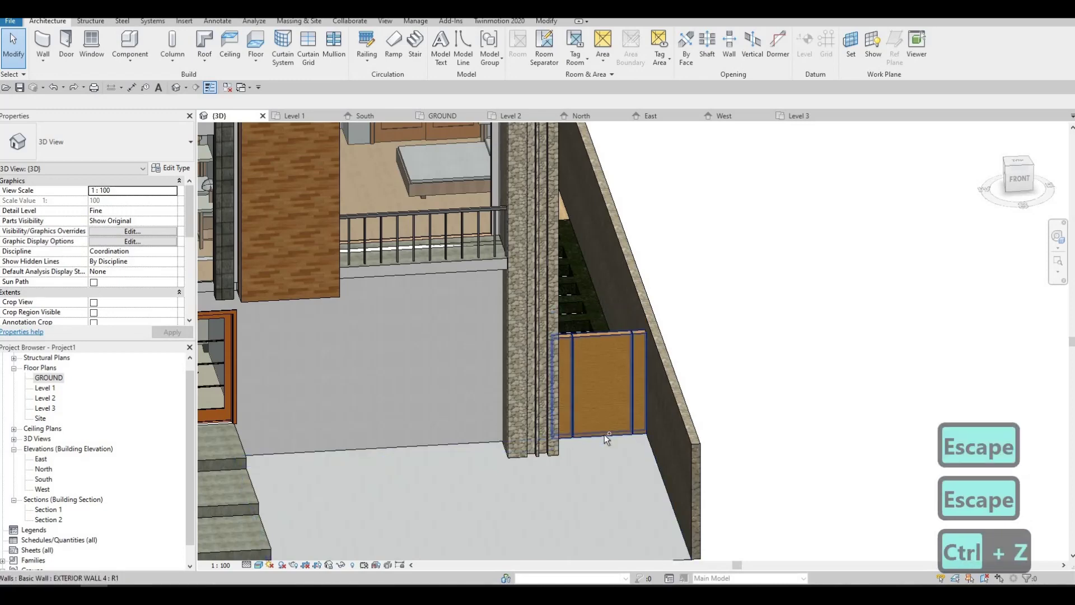
{"action": "key", "text": "ctrl+z"}
{"action": "key", "text": "ctrl+z"}
{"action": "key", "text": "ctrl+z"}
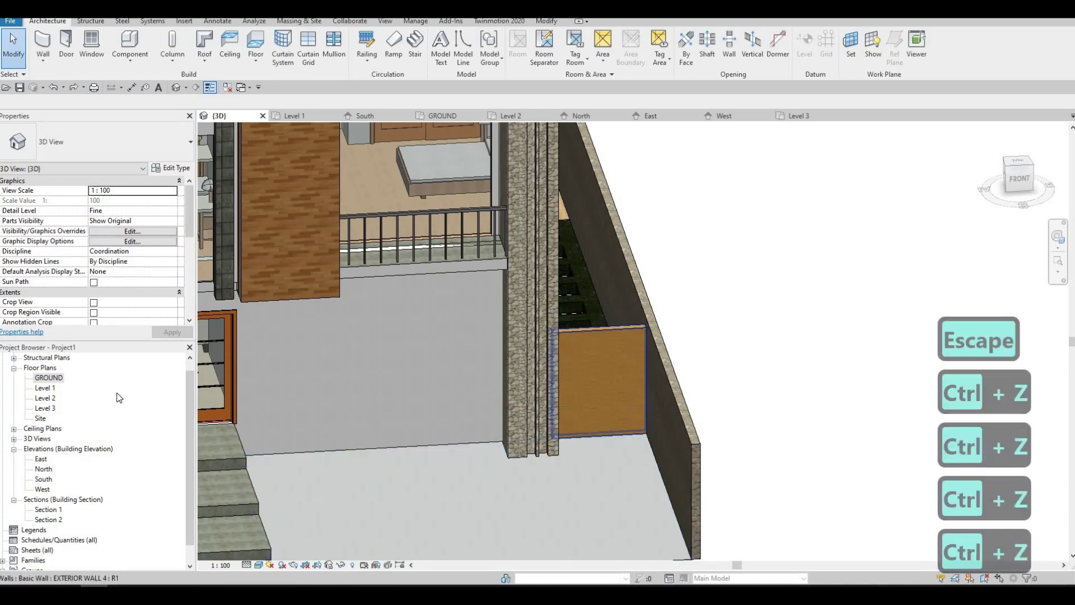
{"action": "double_click", "coordinate": [49, 378]}
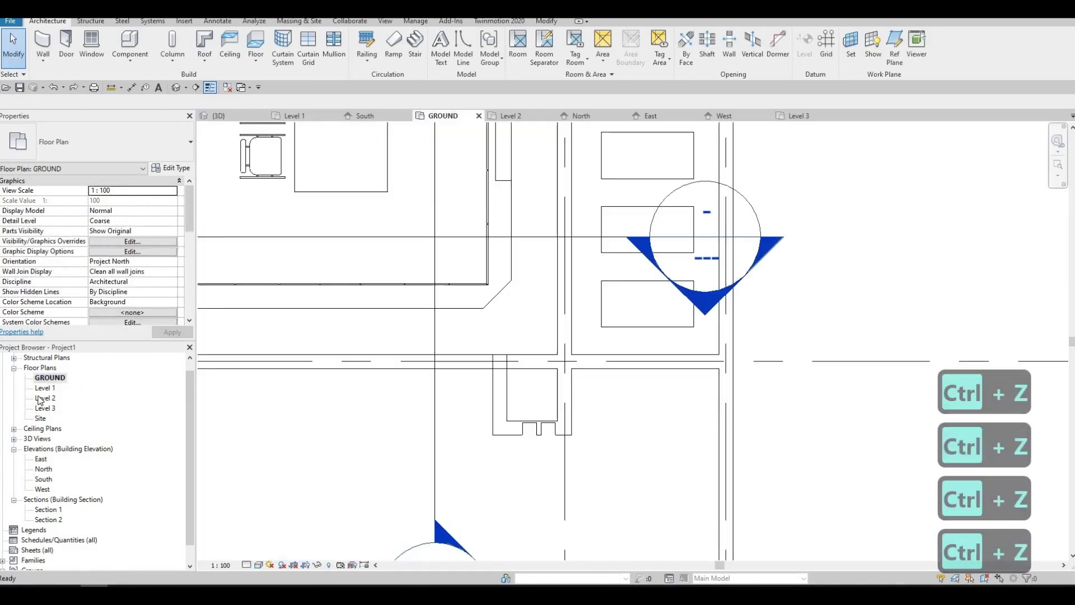
{"action": "key", "text": "Down"}
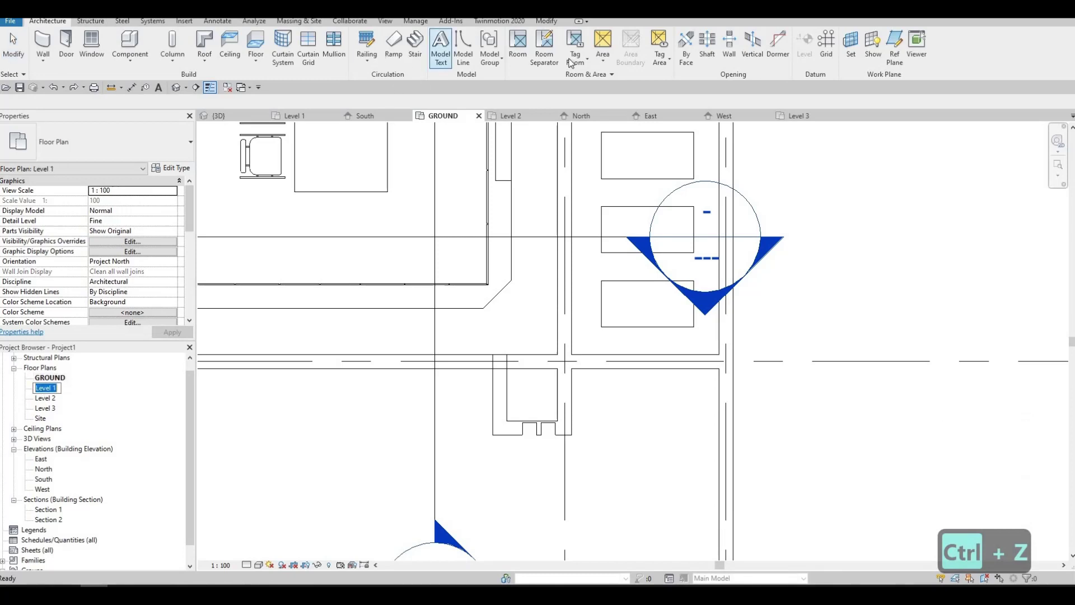
- Cut a rectangular opening into the wooden wall beside the stairs
{"action": "left_click", "coordinate": [629, 371]}
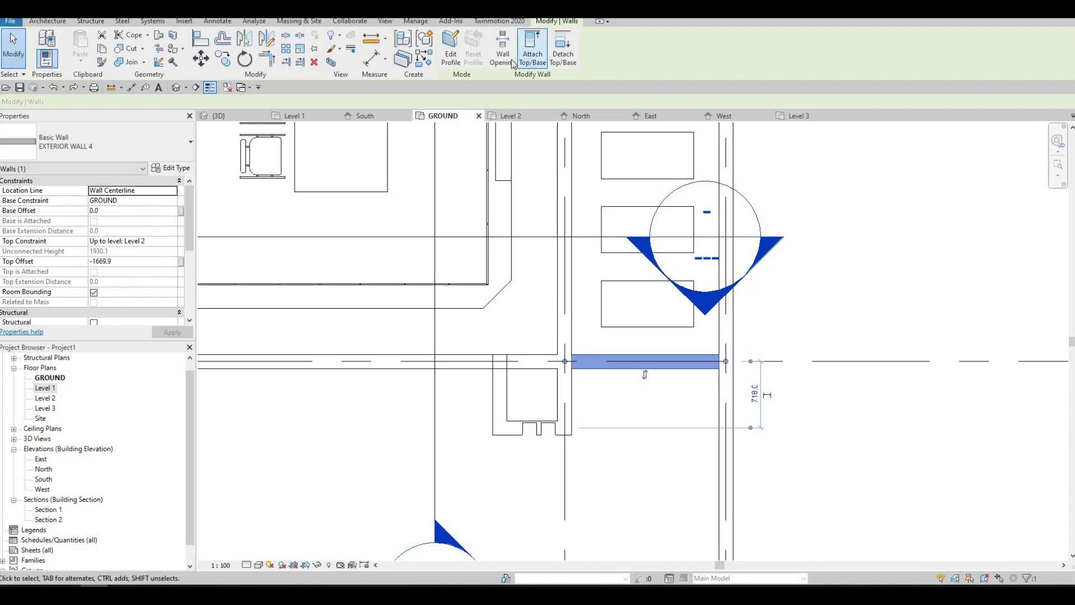
{"action": "left_click", "coordinate": [502, 51]}
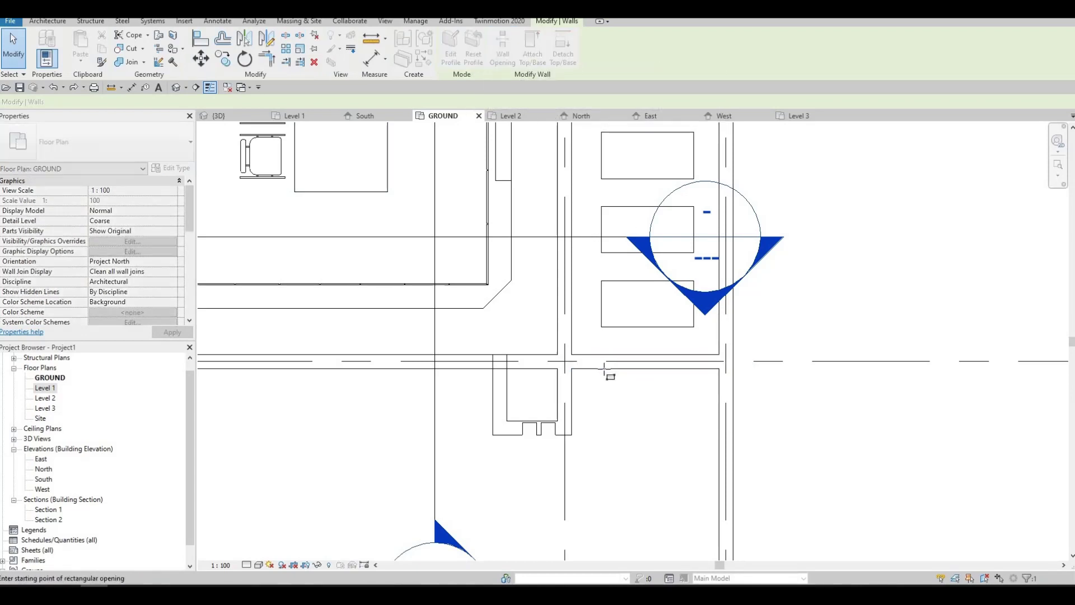
{"action": "left_click", "coordinate": [694, 372]}
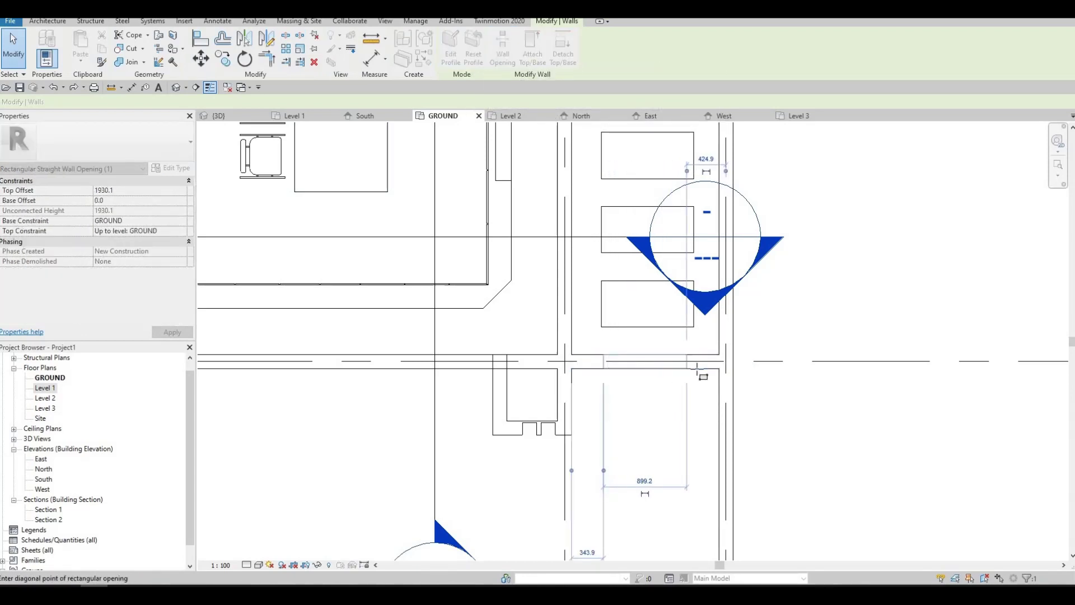
{"action": "key", "text": "Escape"}
{"action": "key", "text": "Escape"}
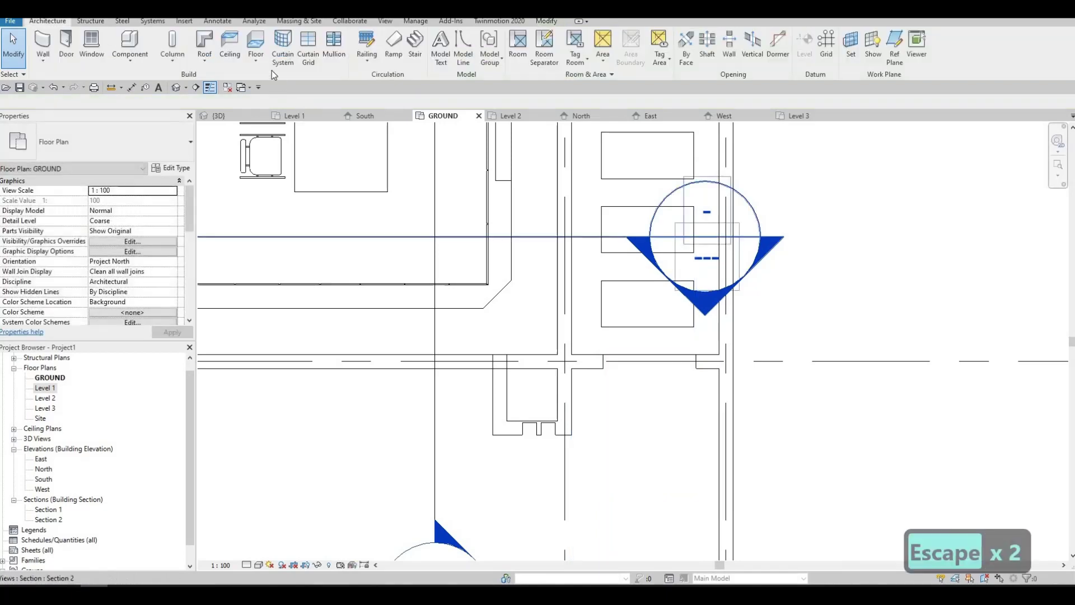
- In 3D, raise the top of the wall piece flanking the stairs to frame the doorway
{"action": "left_click", "coordinate": [177, 87]}
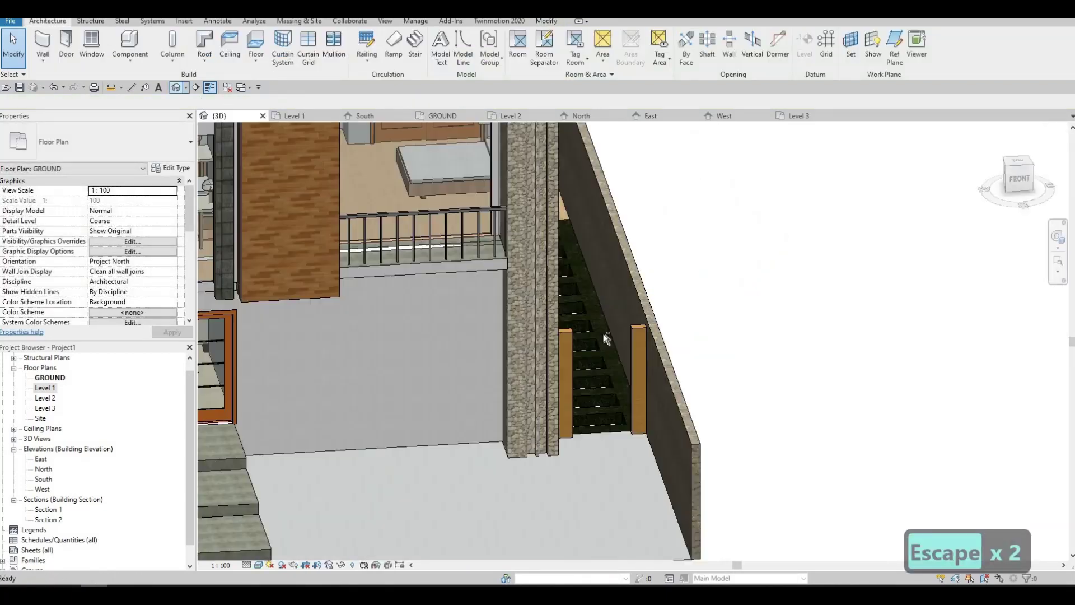
{"action": "scroll", "coordinate": [566, 333], "scroll_direction": "up", "scroll_amount": 3}
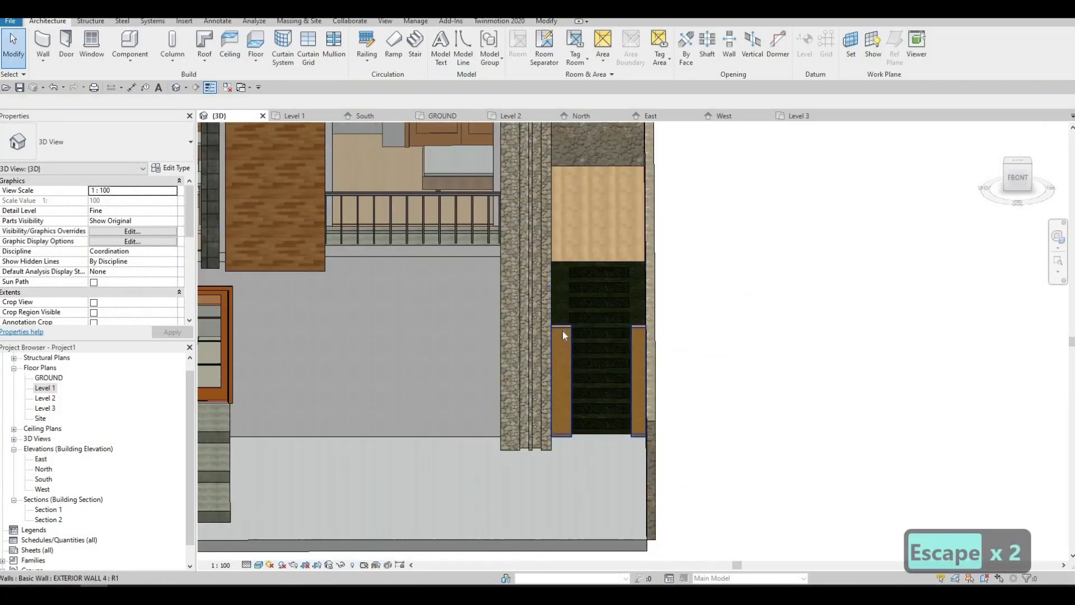
{"action": "left_click", "coordinate": [599, 327]}
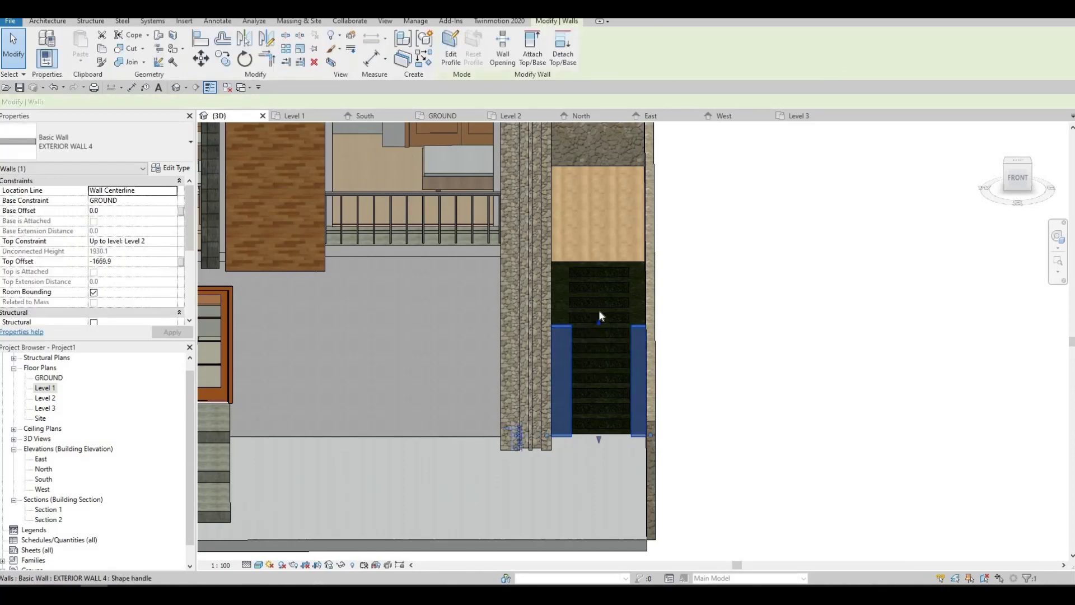
{"action": "left_click_drag", "start_coordinate": [599, 317], "coordinate": [599, 310]}
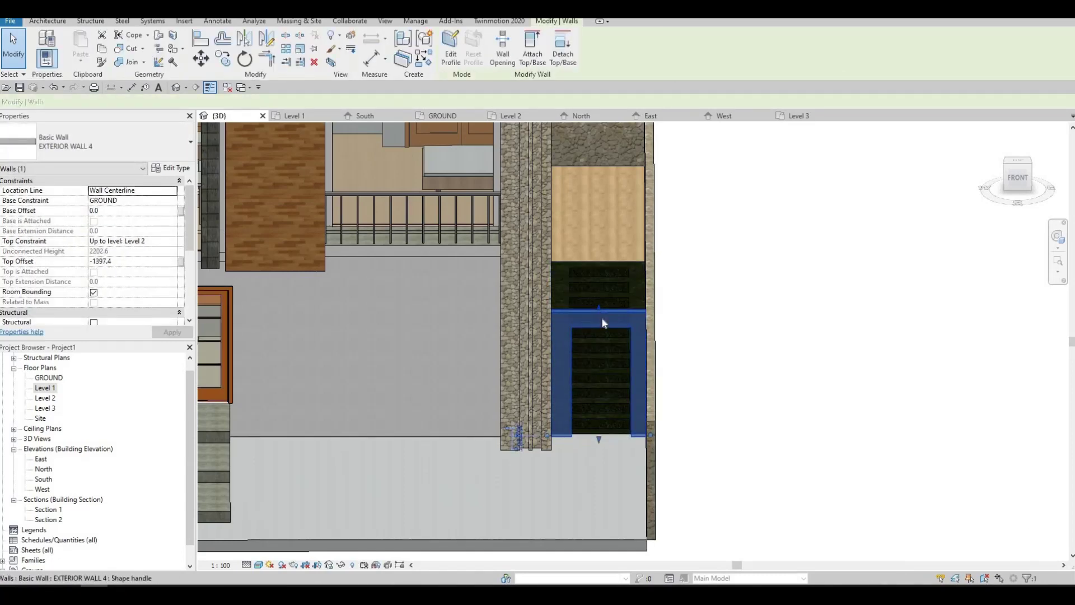
{"action": "middle_click_drag", "start_coordinate": [603, 321], "coordinate": [599, 310], "text": "shift"}
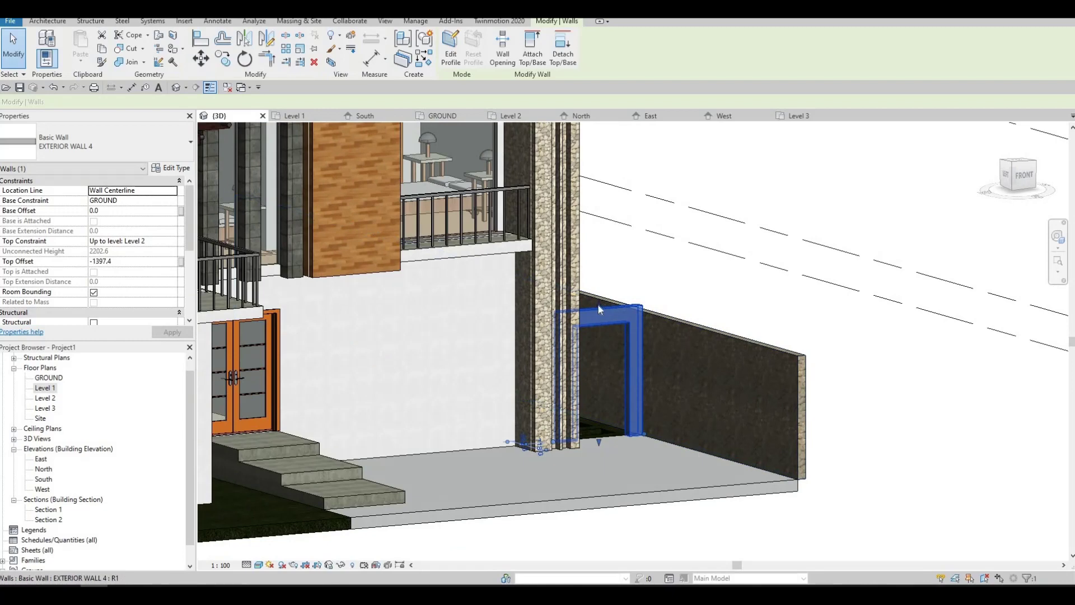
{"action": "scroll", "coordinate": [597, 303], "scroll_direction": "up", "scroll_amount": 2}
{"action": "left_click_drag", "start_coordinate": [593, 312], "coordinate": [672, 328]}
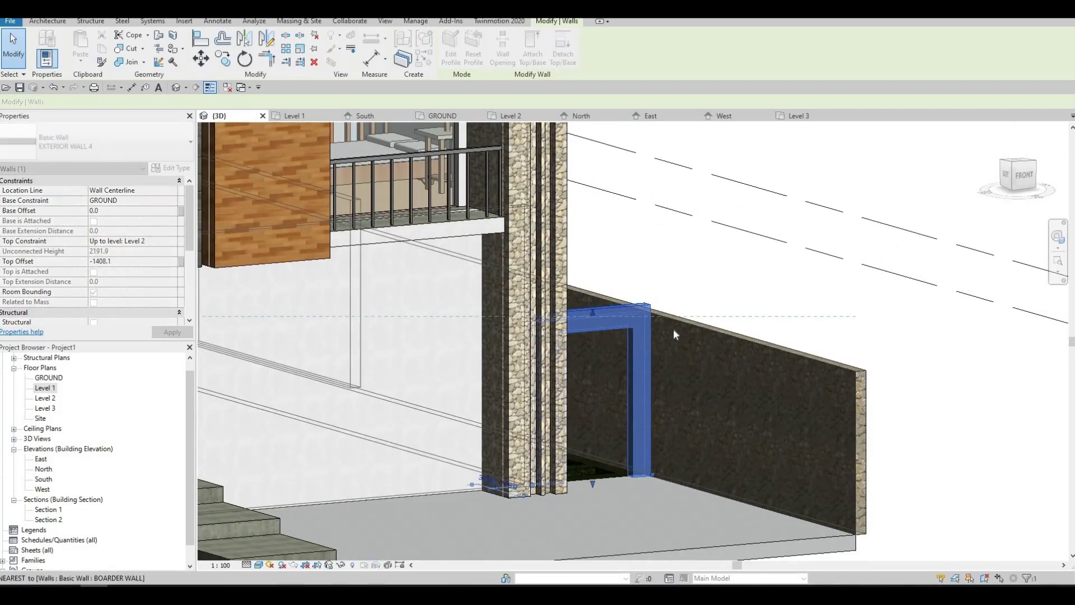
{"action": "key", "text": "Escape"}
{"action": "middle_click_drag", "start_coordinate": [631, 381], "coordinate": [631, 381], "text": "shift"}
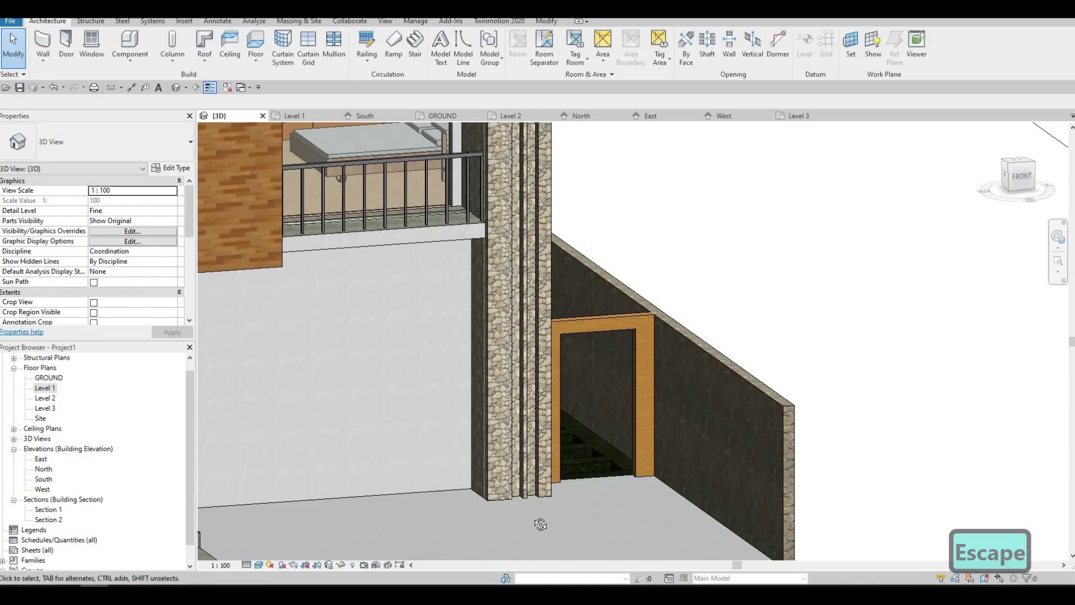
{"action": "middle_click_drag", "start_coordinate": [537, 529], "coordinate": [496, 420], "text": "shift"}
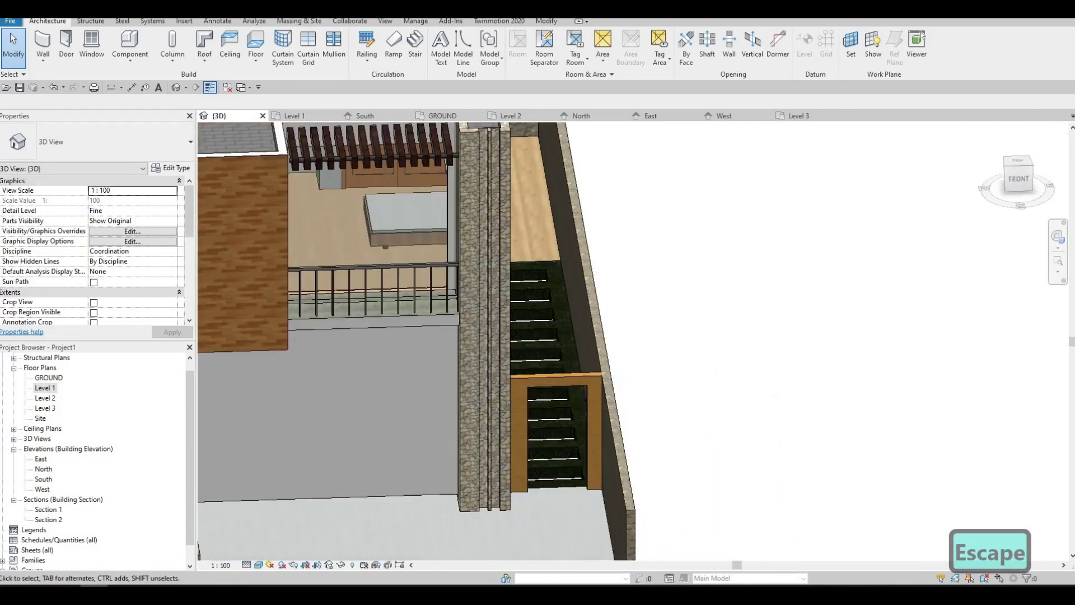
- On the GROUND plan, duplicate the floor type as FLOOR 8
{"action": "double_click", "coordinate": [49, 377]}
{"action": "scroll", "coordinate": [537, 336], "scroll_direction": "down", "scroll_amount": 2}
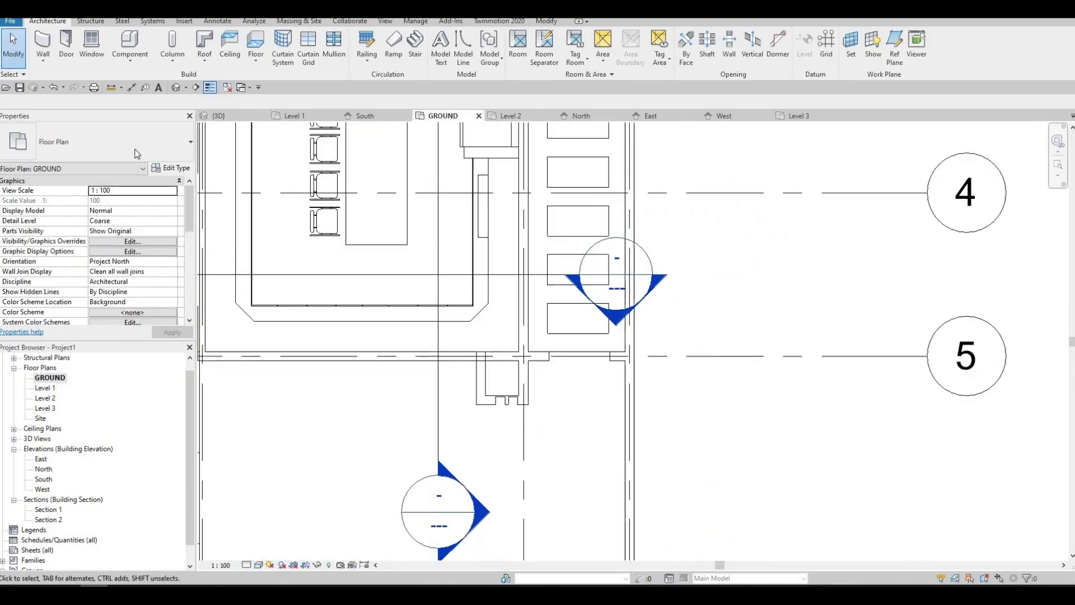
{"action": "middle_click_drag", "start_coordinate": [466, 438], "coordinate": [379, 547]}
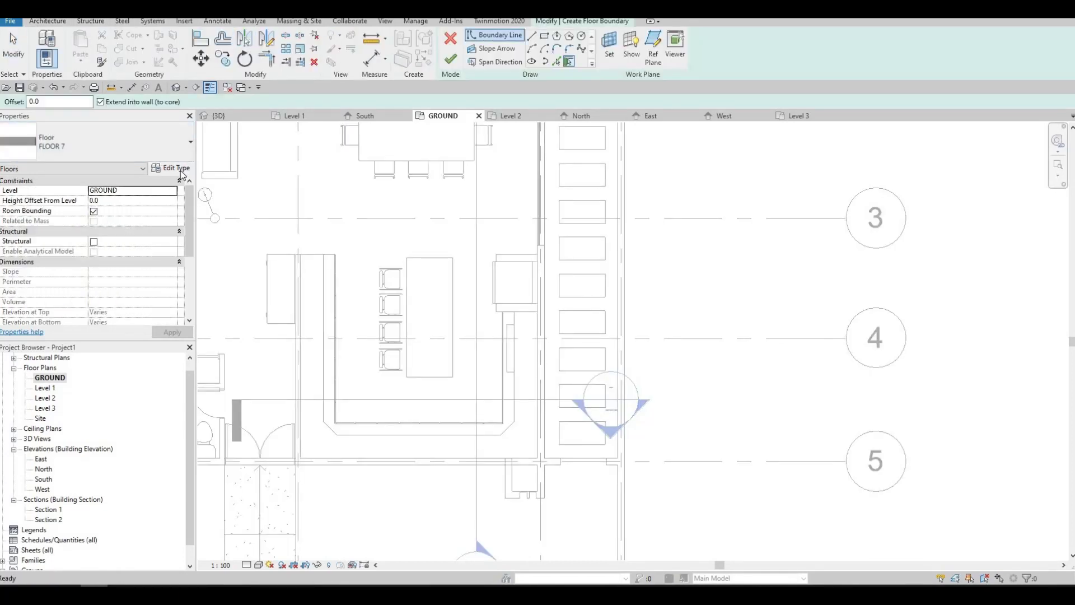
{"action": "left_click", "coordinate": [479, 99]}
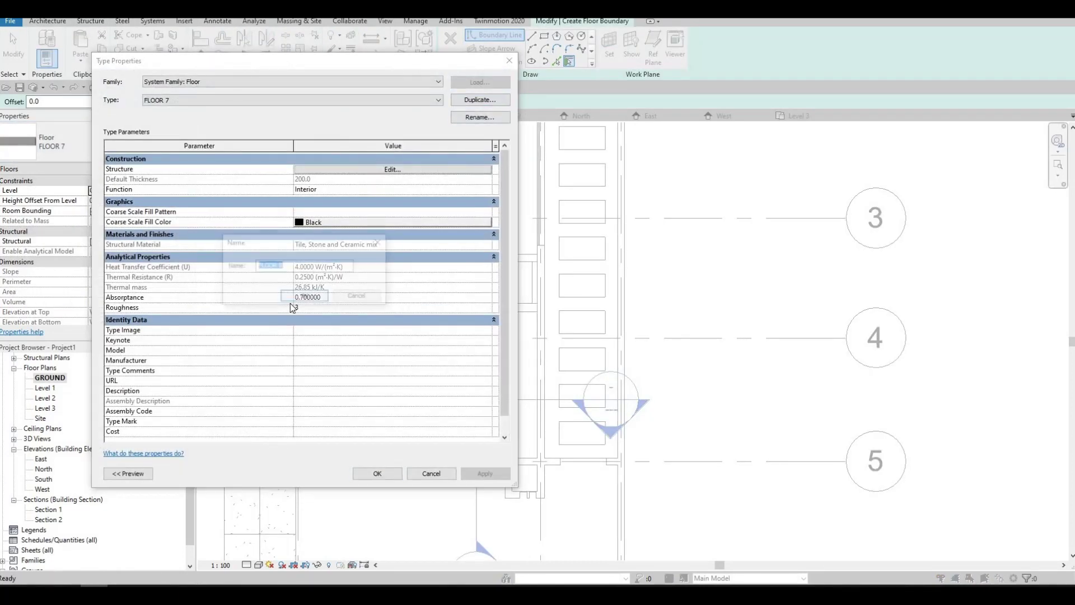
{"action": "key", "text": "Return"}
- Assign Concrete, C35/45 to FLOOR 8's structure layer and confirm the type
{"action": "left_click", "coordinate": [383, 170]}
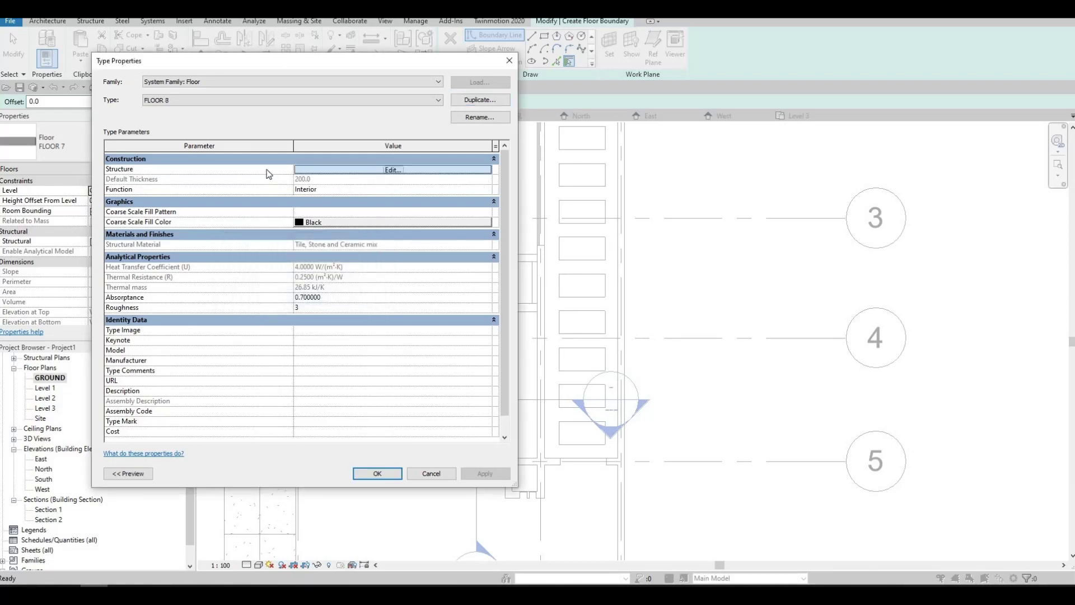
{"action": "left_click", "coordinate": [274, 169]}
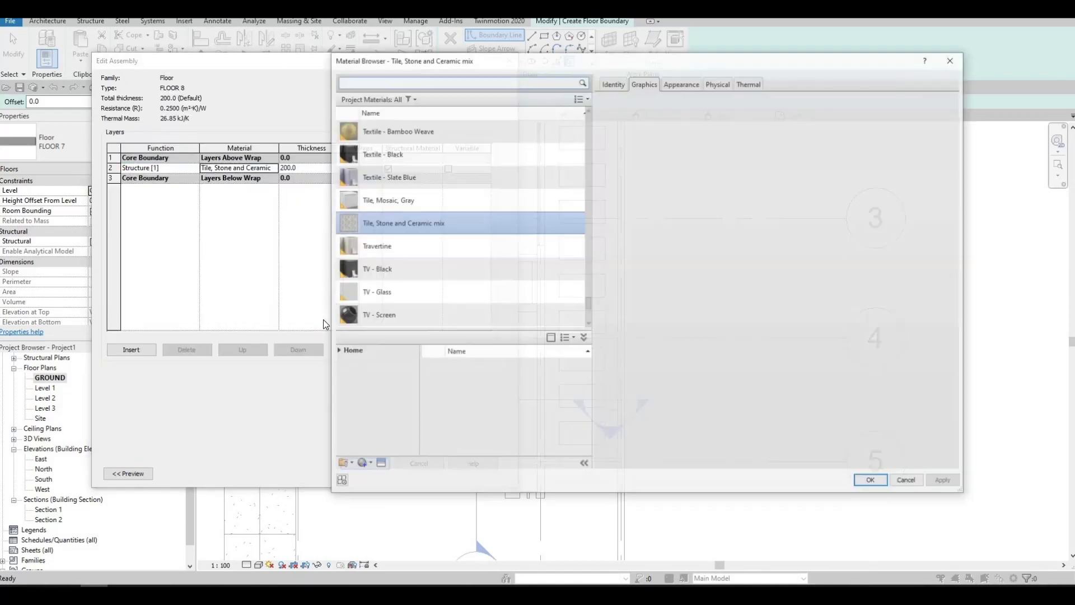
{"action": "left_click", "coordinate": [335, 349]}
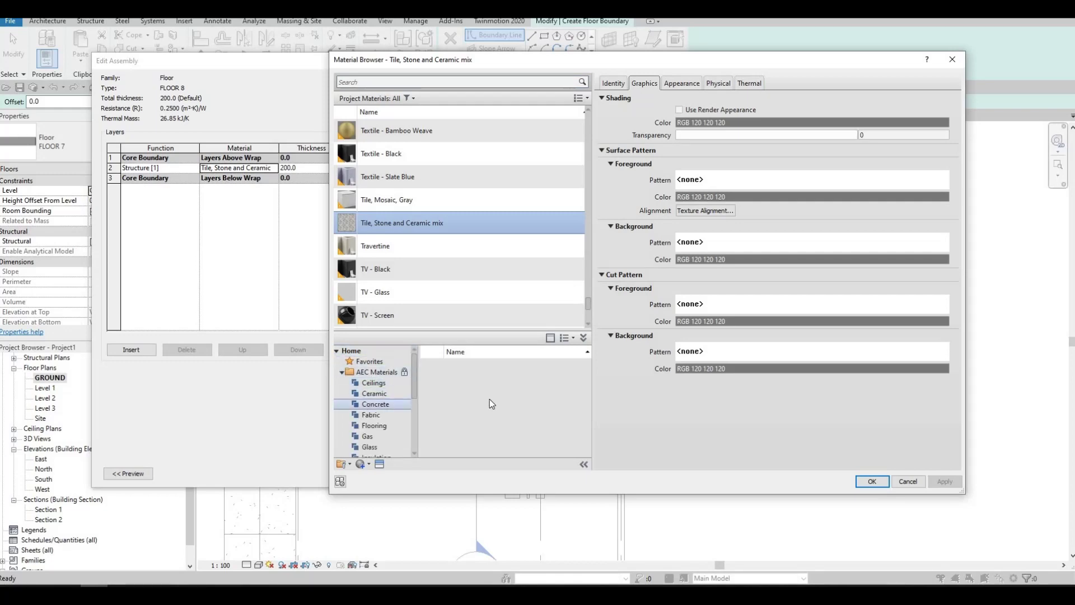
{"action": "scroll", "coordinate": [530, 405], "scroll_direction": "down", "scroll_amount": 3}
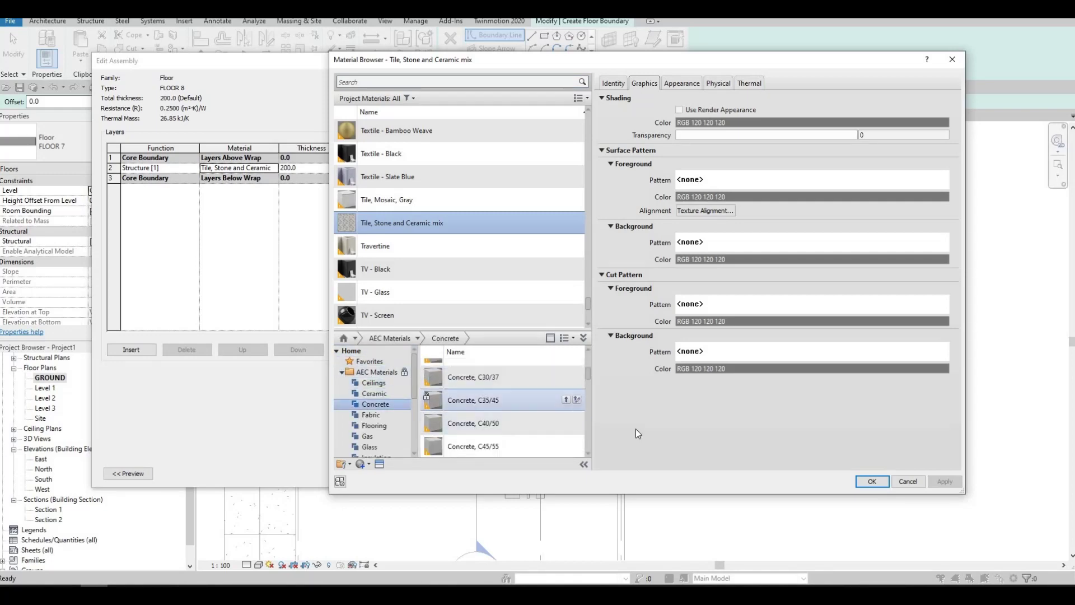
{"action": "key", "text": "Return"}
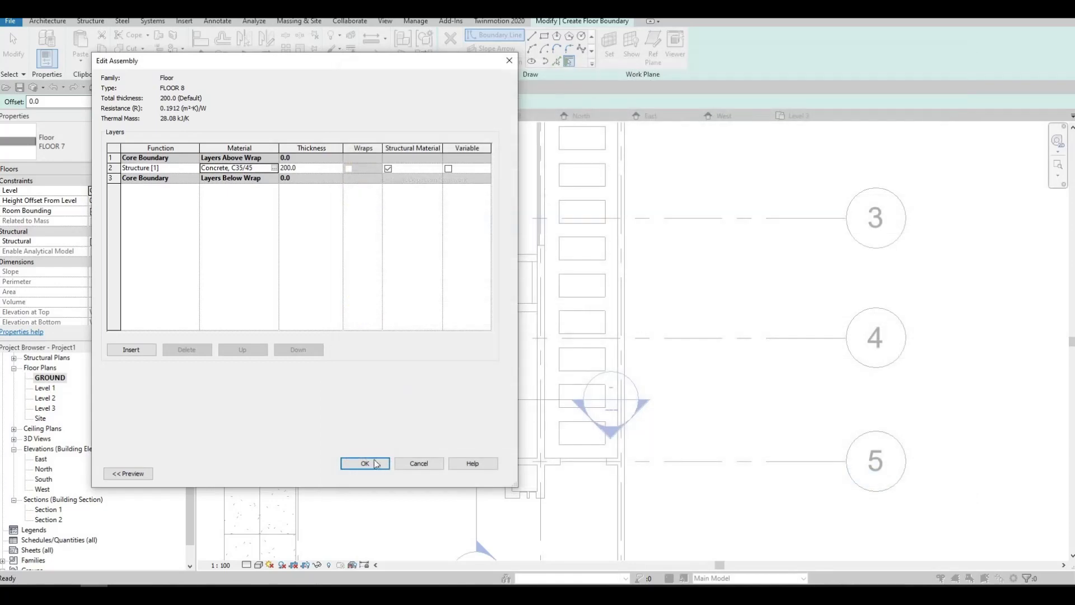
{"action": "left_click", "coordinate": [376, 463]}
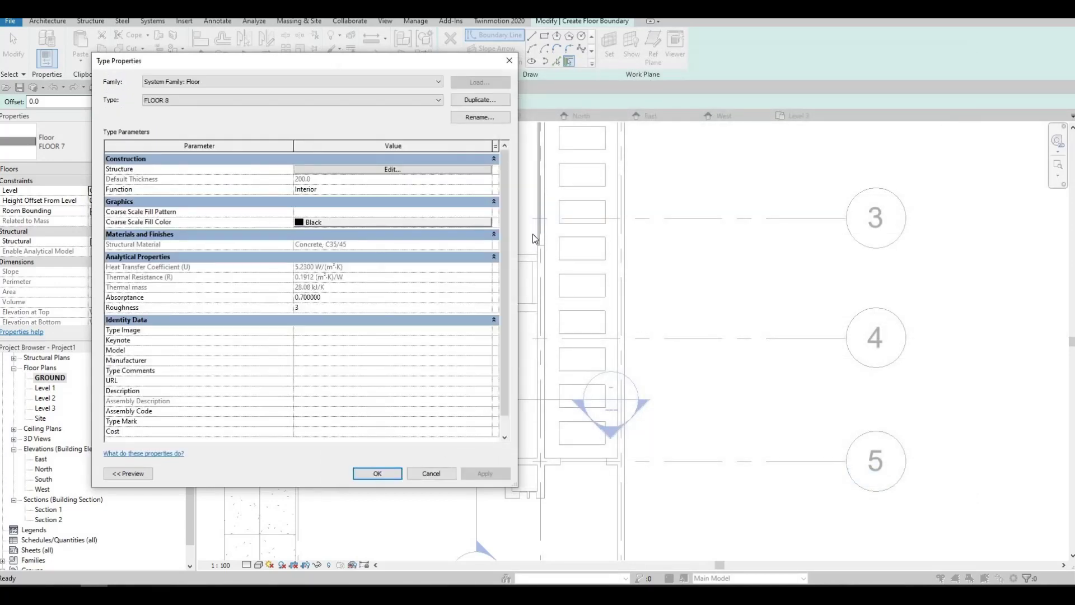
{"action": "key", "text": "Return"}
- Sketch a rectangular boundary over the first stepping stone and select its four lines
{"action": "left_click", "coordinate": [544, 36]}
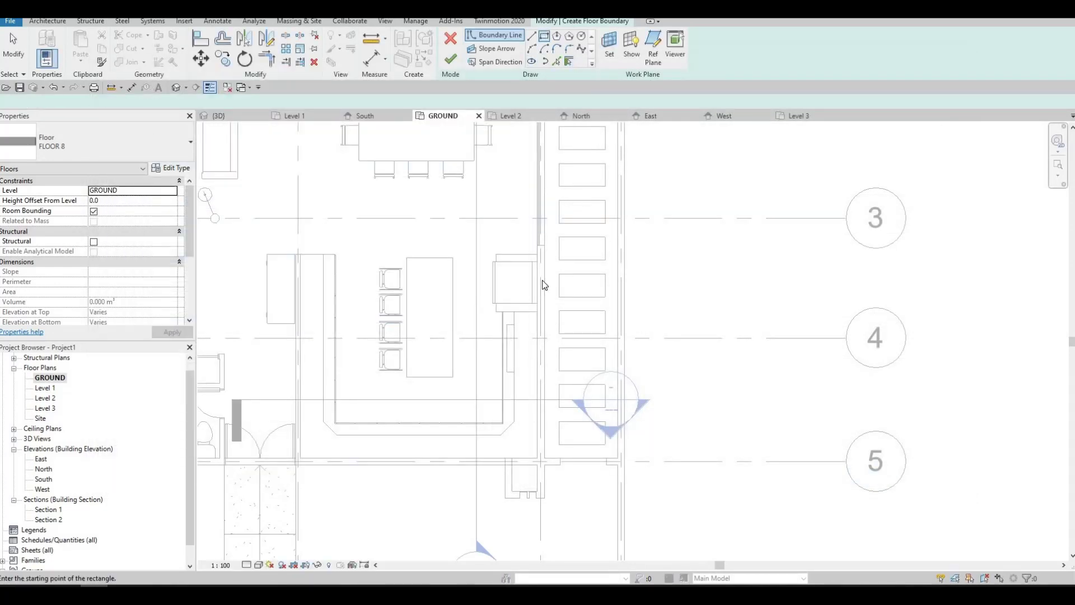
{"action": "scroll", "coordinate": [540, 204], "scroll_direction": "up", "scroll_amount": 1}
{"action": "middle_click_drag", "start_coordinate": [540, 204], "coordinate": [523, 293]}
{"action": "scroll", "coordinate": [530, 226], "scroll_direction": "down", "scroll_amount": 1}
{"action": "middle_click_drag", "start_coordinate": [530, 225], "coordinate": [517, 300]}
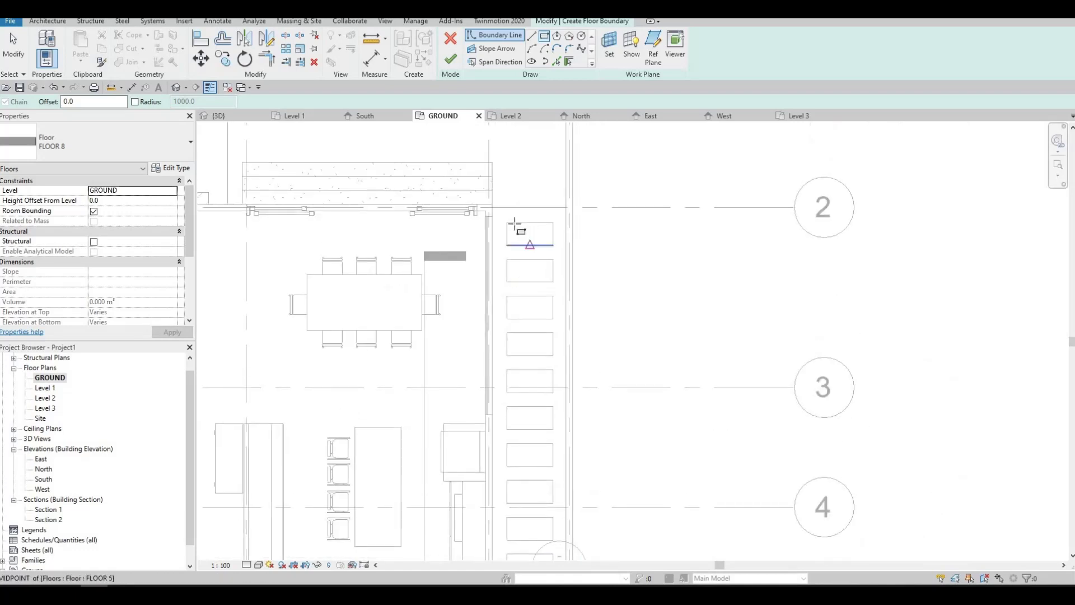
{"action": "left_click", "coordinate": [506, 222]}
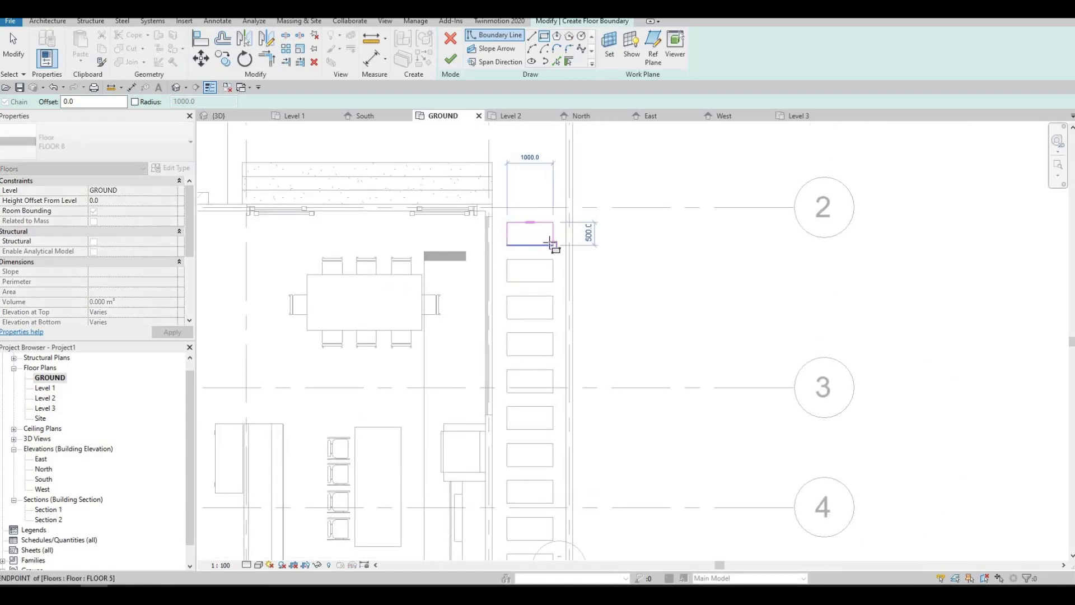
{"action": "left_click", "coordinate": [553, 245]}
{"action": "key", "text": "Escape"}
{"action": "key", "text": "Escape"}
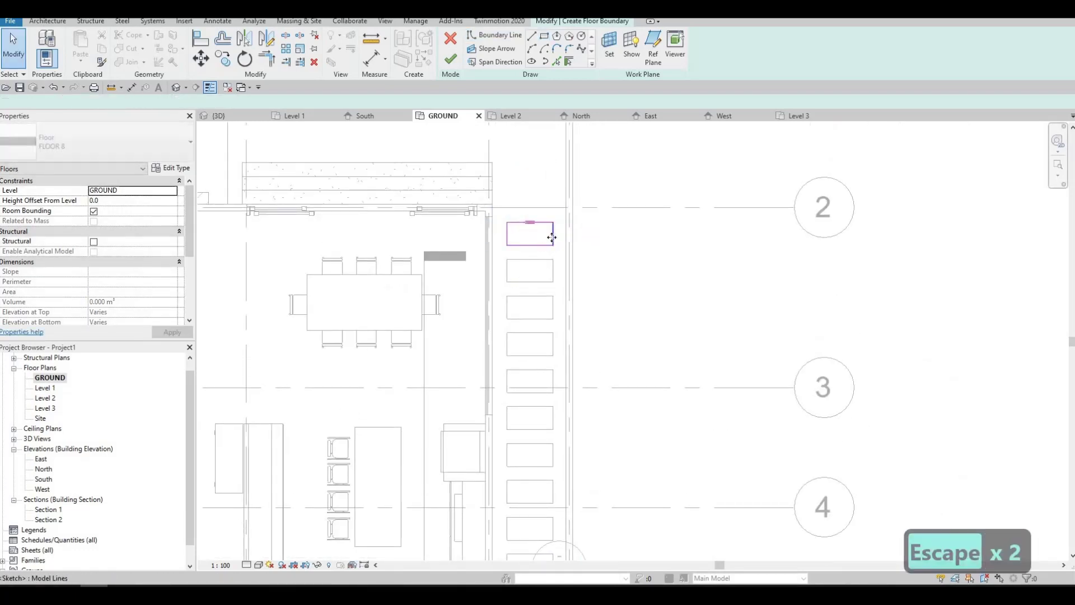
{"action": "key", "text": "Escape"}
{"action": "key", "text": "Tab"}
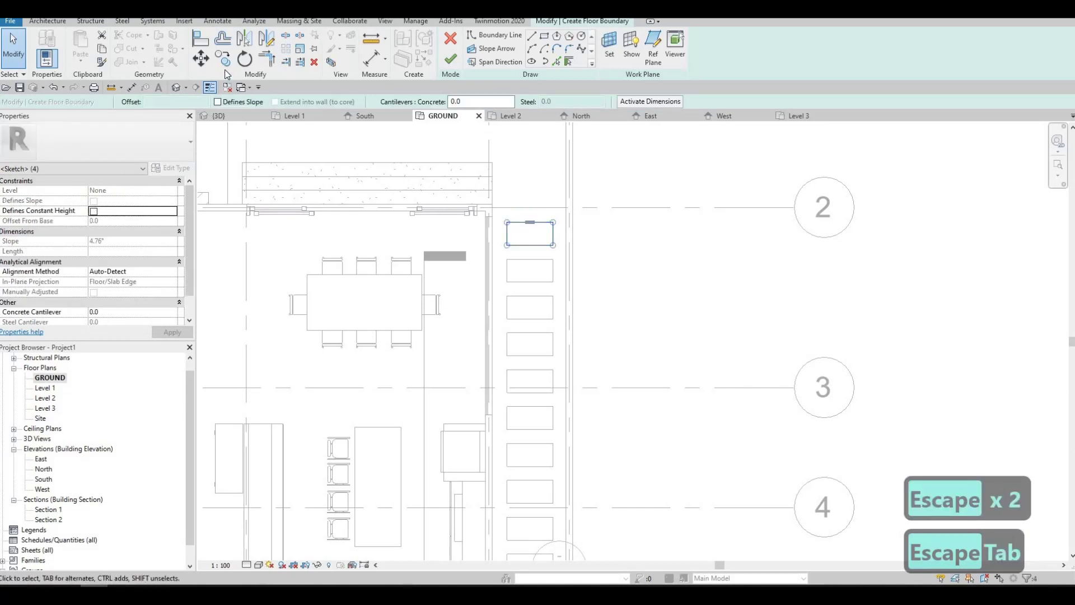
- Copy the rectangle onto the remaining stepping stones and finish the FLOOR 8 floor
{"action": "left_click", "coordinate": [223, 60]}
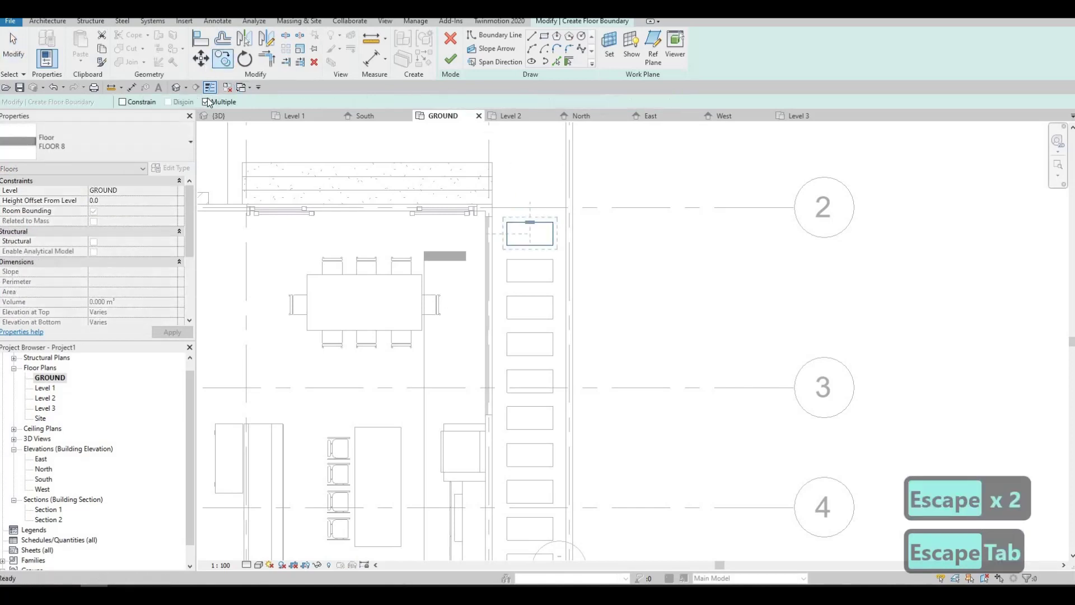
{"action": "scroll", "coordinate": [550, 216], "scroll_direction": "up", "scroll_amount": 2}
{"action": "left_click", "coordinate": [550, 223]}
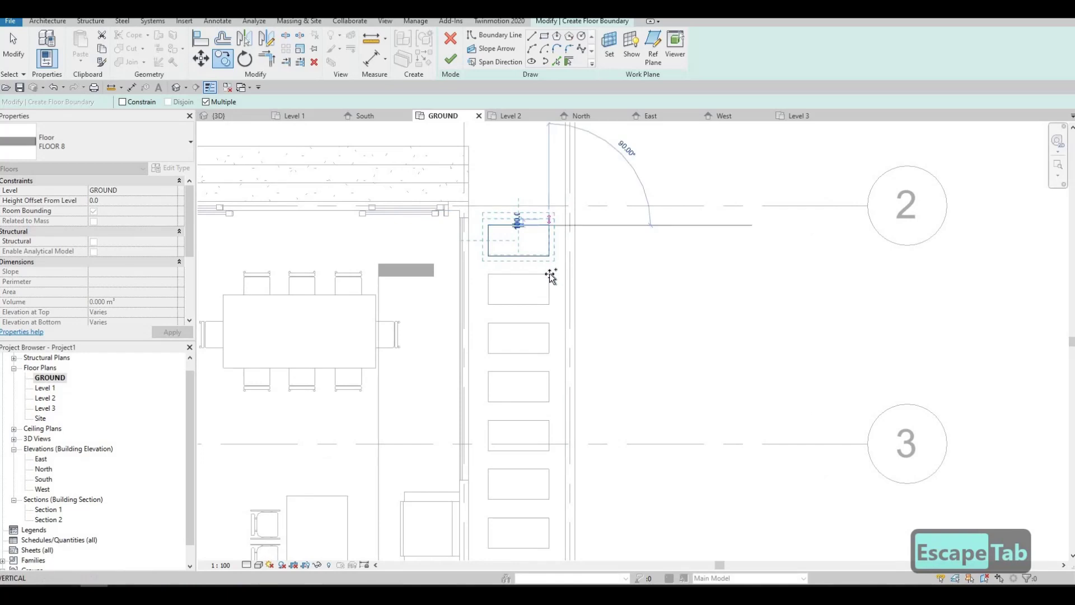
{"action": "left_click", "coordinate": [550, 320]}
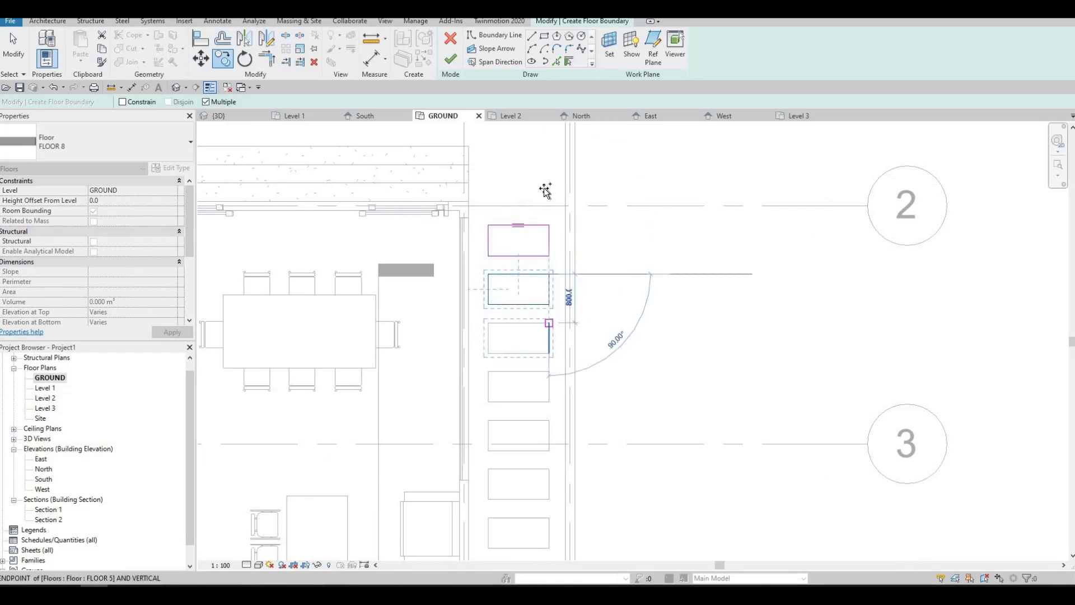
{"action": "scroll", "coordinate": [554, 217], "scroll_direction": "up", "scroll_amount": 2}
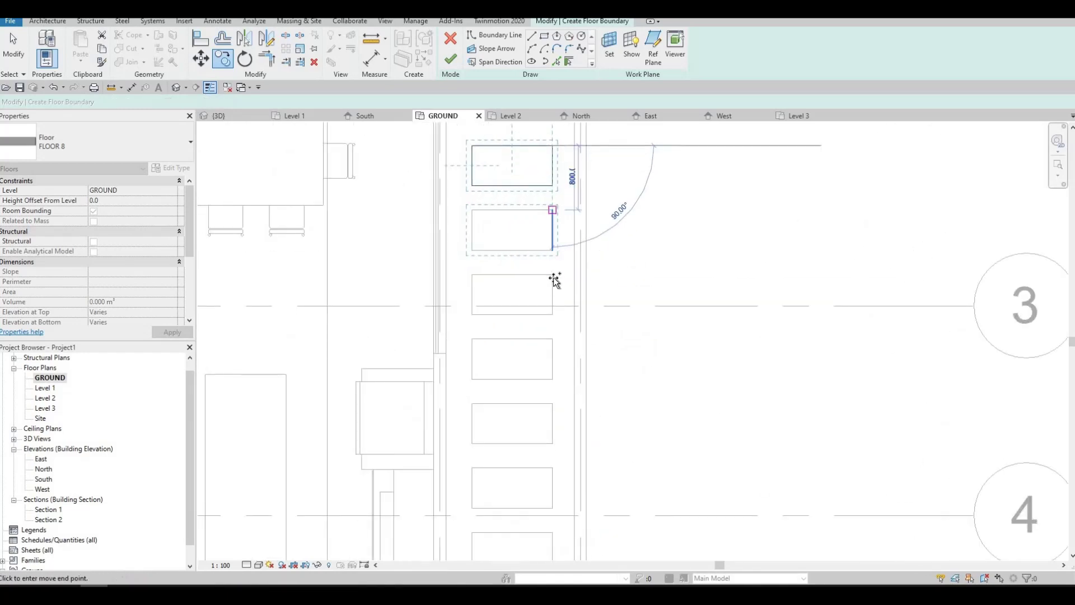
{"action": "left_click", "coordinate": [554, 278]}
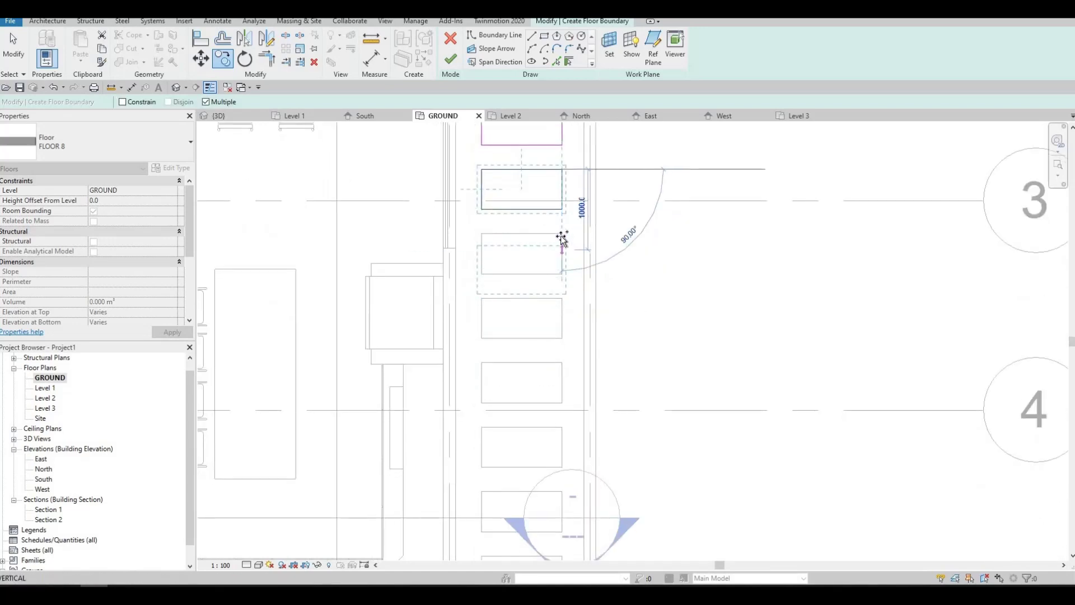
{"action": "left_click", "coordinate": [562, 235]}
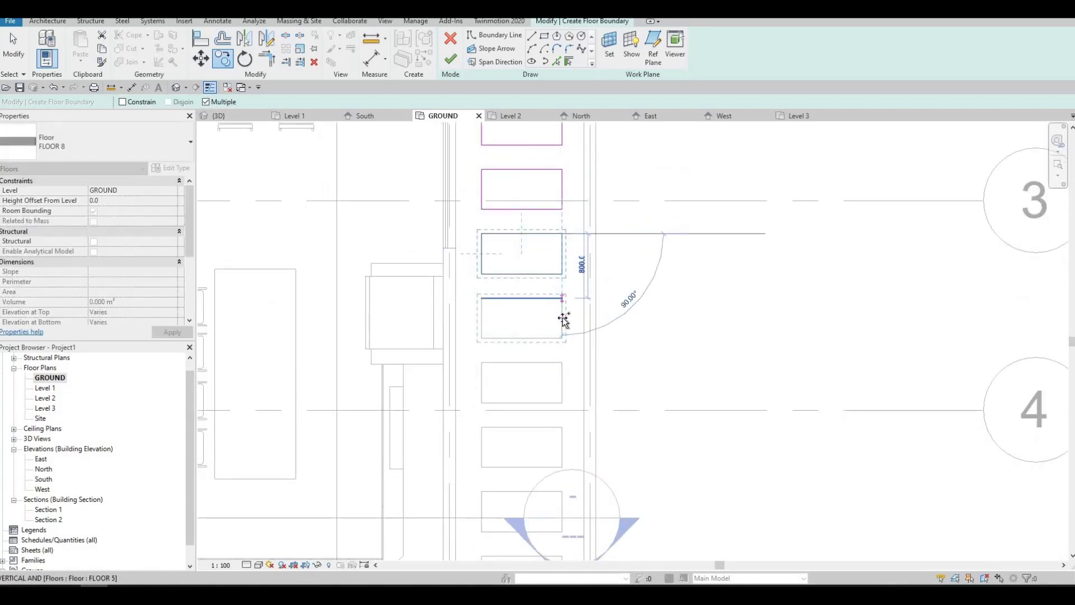
{"action": "left_click", "coordinate": [571, 253]}
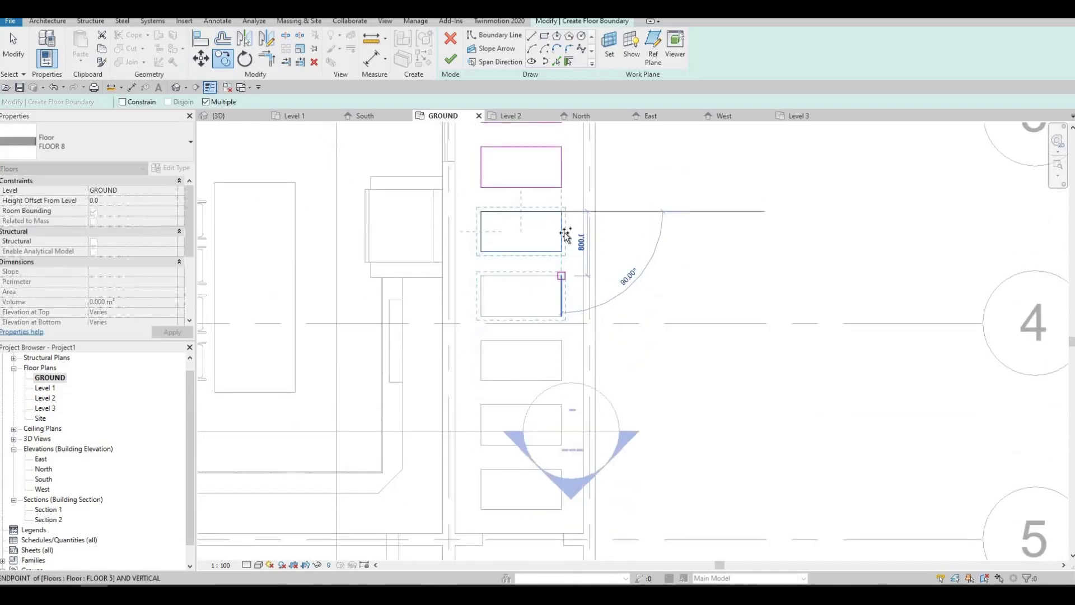
{"action": "middle_click_drag", "start_coordinate": [563, 245], "coordinate": [555, 287]}
{"action": "left_click", "coordinate": [561, 309]}
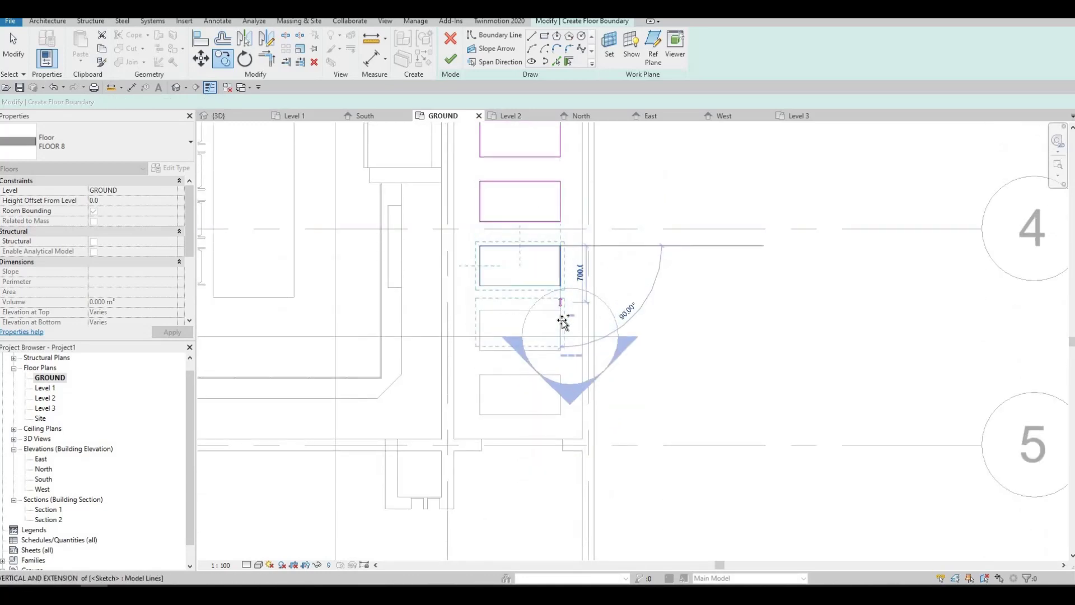
{"action": "left_click", "coordinate": [562, 368]}
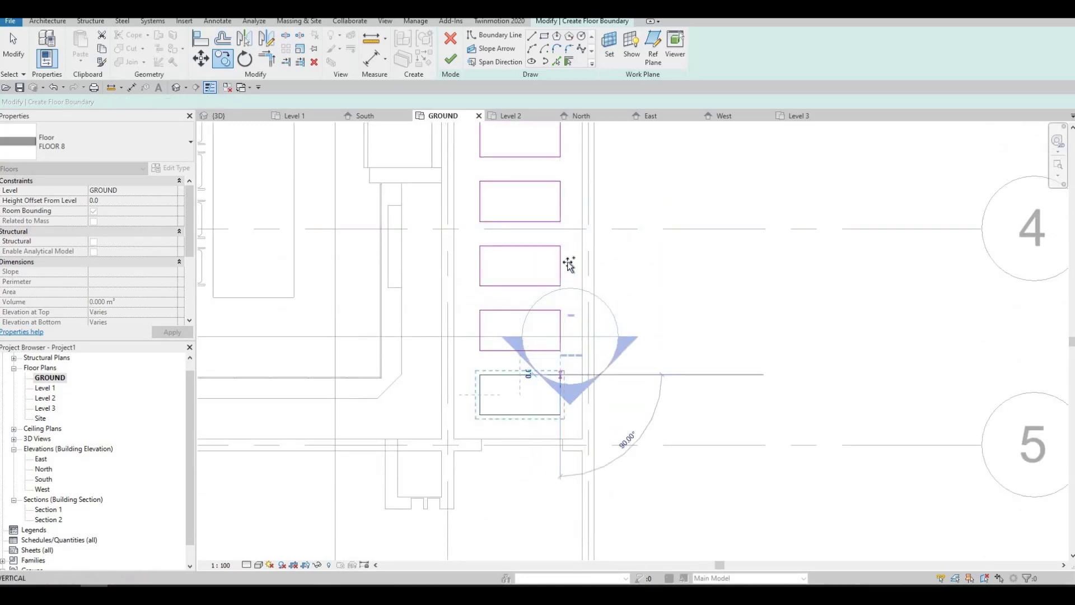
{"action": "scroll", "coordinate": [643, 341], "scroll_direction": "down", "scroll_amount": 2}
{"action": "scroll", "coordinate": [562, 288], "scroll_direction": "down", "scroll_amount": 2}
{"action": "scroll", "coordinate": [561, 288], "scroll_direction": "down", "scroll_amount": 1}
{"action": "key", "text": "Escape"}
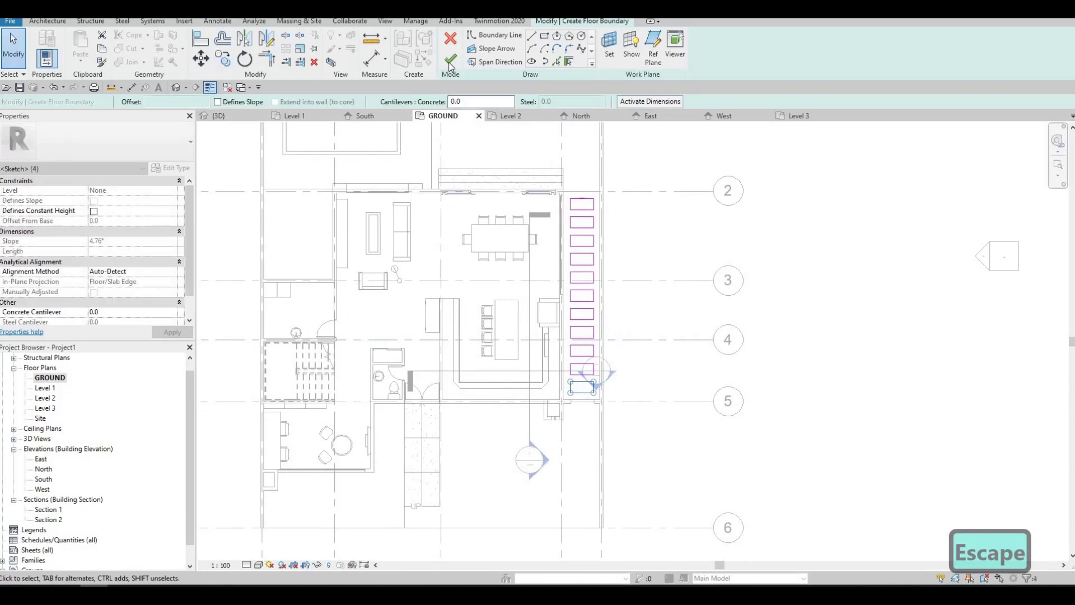
{"action": "left_click", "coordinate": [451, 59]}
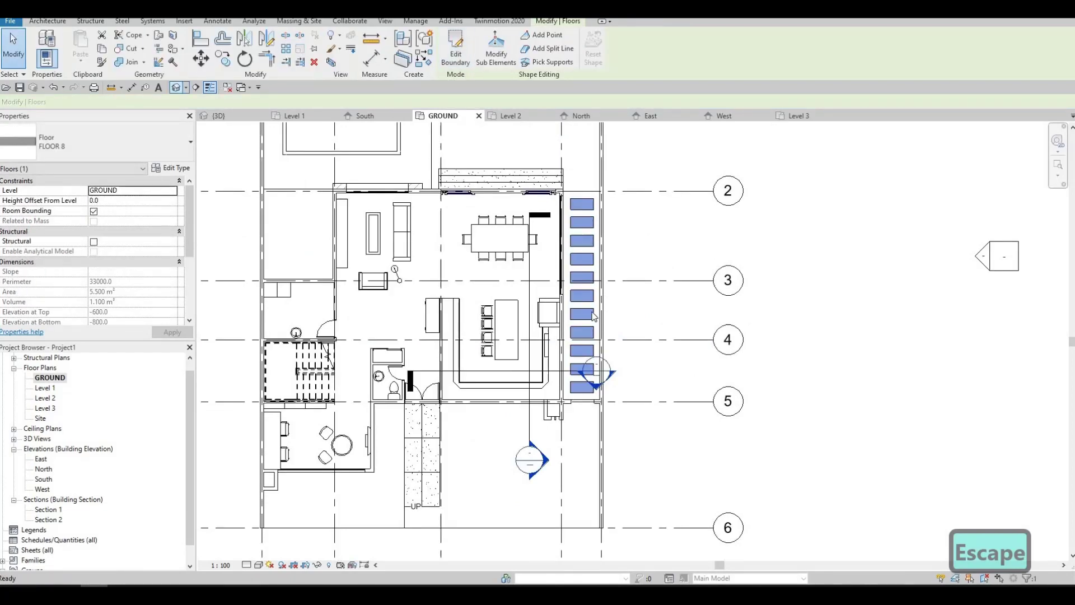
{"action": "key", "text": "ctrl+Tab"}
{"action": "scroll", "coordinate": [561, 363], "scroll_direction": "down", "scroll_amount": 3}
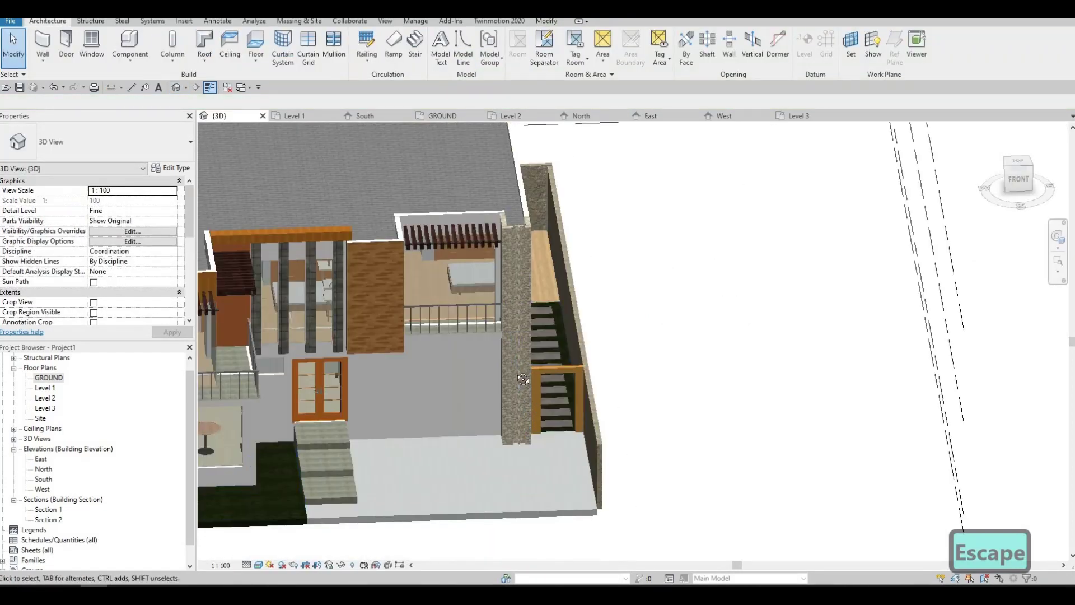
{"action": "scroll", "coordinate": [561, 362], "scroll_direction": "down", "scroll_amount": 3}
{"action": "mouse_move", "coordinate": [823, 403]}
{"action": "middle_mouse_down", "text": "shift"}
{"action": "mouse_move", "coordinate": [920, 426]}
{"action": "mouse_move", "coordinate": [745, 340]}
{"action": "middle_mouse_up", "text": "shift"}
{"action": "scroll", "coordinate": [746, 341], "scroll_direction": "up", "scroll_amount": 2}
{"action": "scroll", "coordinate": [745, 340], "scroll_direction": "up", "scroll_amount": 2}
{"action": "scroll", "coordinate": [733, 299], "scroll_direction": "up", "scroll_amount": 2}
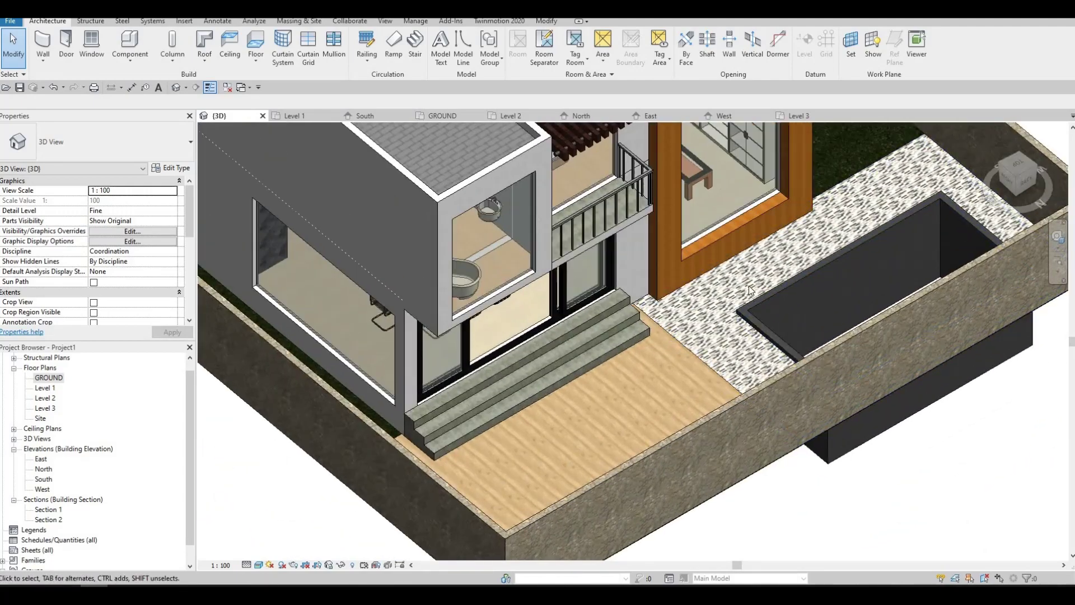
{"action": "scroll", "coordinate": [739, 282], "scroll_direction": "up", "scroll_amount": 1}
{"action": "scroll", "coordinate": [738, 293], "scroll_direction": "up", "scroll_amount": 1}
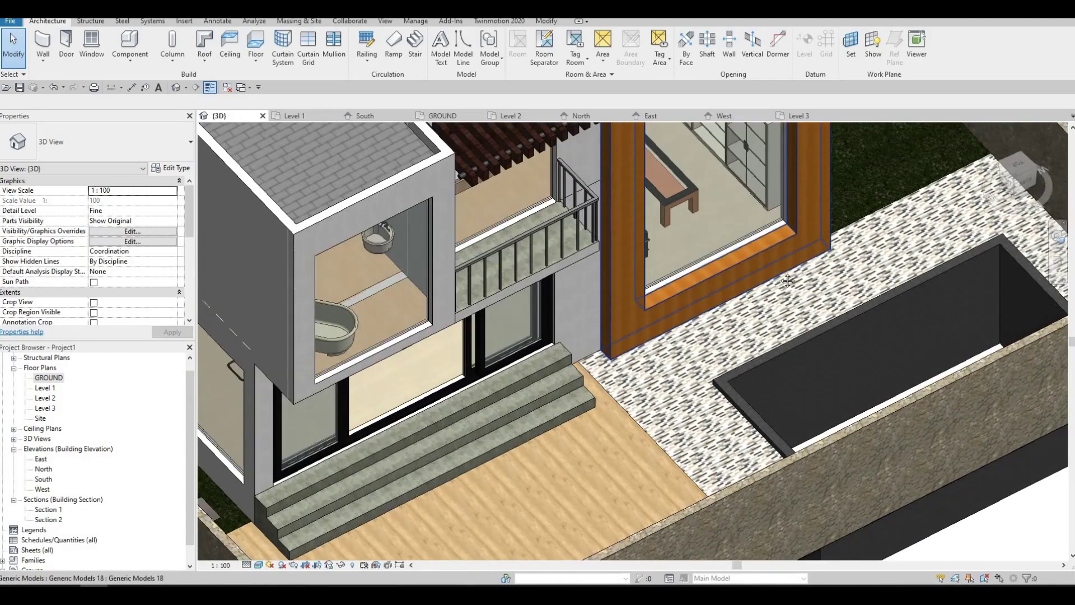
{"action": "scroll", "coordinate": [709, 290], "scroll_direction": "up", "scroll_amount": 1}
{"action": "middle_click_drag", "start_coordinate": [709, 290], "coordinate": [697, 294], "text": "shift"}
{"action": "mouse_move", "coordinate": [441, 353]}
{"action": "middle_mouse_down", "text": "shift"}
{"action": "mouse_move", "coordinate": [849, 216]}
{"action": "mouse_move", "coordinate": [823, 247]}
{"action": "mouse_move", "coordinate": [900, 292]}
{"action": "middle_mouse_up", "text": "shift"}
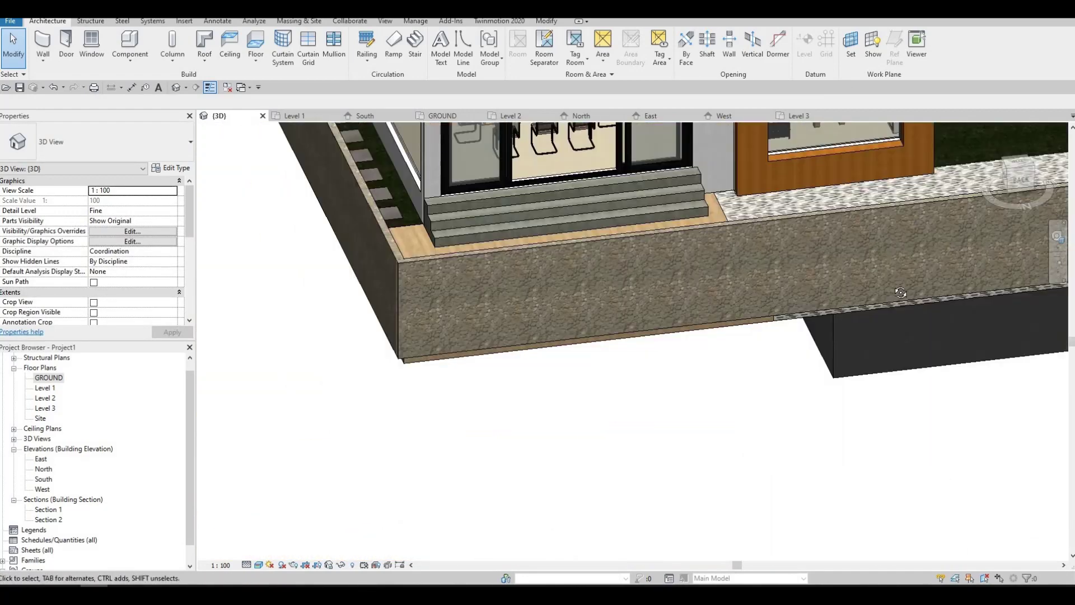
{"action": "mouse_move", "coordinate": [835, 455]}
{"action": "middle_mouse_down", "text": "shift"}
{"action": "mouse_move", "coordinate": [859, 418]}
{"action": "mouse_move", "coordinate": [800, 296]}
{"action": "mouse_move", "coordinate": [808, 234]}
{"action": "mouse_move", "coordinate": [775, 400]}
{"action": "mouse_move", "coordinate": [820, 320]}
{"action": "mouse_move", "coordinate": [763, 303]}
{"action": "mouse_move", "coordinate": [703, 319]}
{"action": "mouse_move", "coordinate": [695, 340]}
{"action": "middle_mouse_up", "text": "shift"}
{"action": "mouse_move", "coordinate": [623, 344]}
{"action": "middle_mouse_down", "text": "shift"}
{"action": "mouse_move", "coordinate": [729, 307]}
{"action": "mouse_move", "coordinate": [442, 258]}
{"action": "mouse_move", "coordinate": [521, 327]}
{"action": "mouse_move", "coordinate": [527, 317]}
{"action": "middle_mouse_up", "text": "shift"}
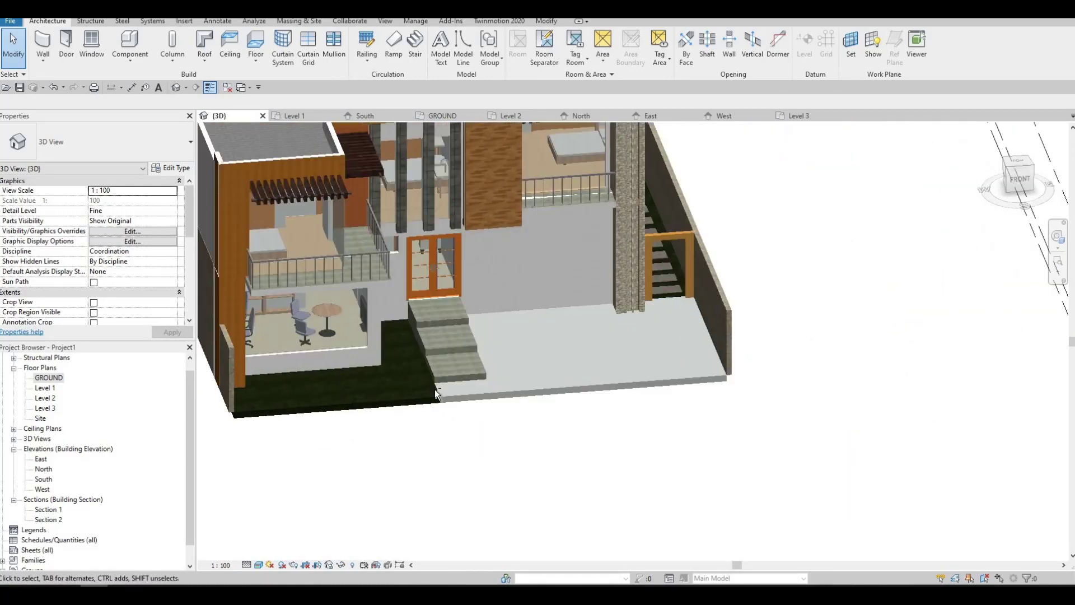
{"action": "scroll", "coordinate": [491, 281], "scroll_direction": "up", "scroll_amount": 2}
{"action": "scroll", "coordinate": [444, 271], "scroll_direction": "up", "scroll_amount": 2}
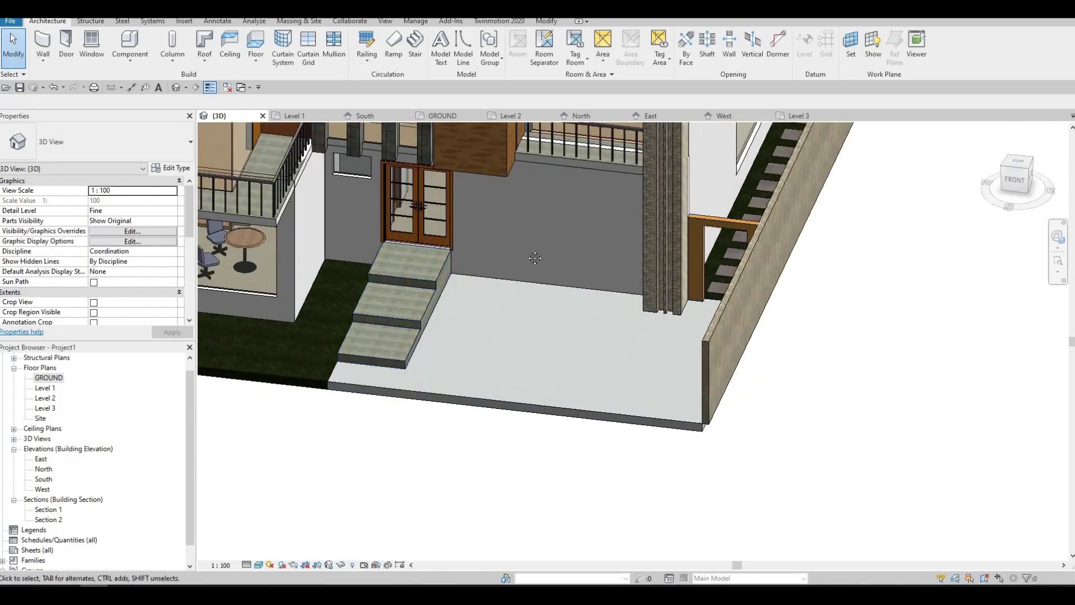
{"action": "scroll", "coordinate": [545, 256], "scroll_direction": "down", "scroll_amount": 2}
{"action": "scroll", "coordinate": [609, 293], "scroll_direction": "down", "scroll_amount": 2}
{"action": "middle_click_drag", "start_coordinate": [609, 293], "coordinate": [672, 321], "text": "shift"}
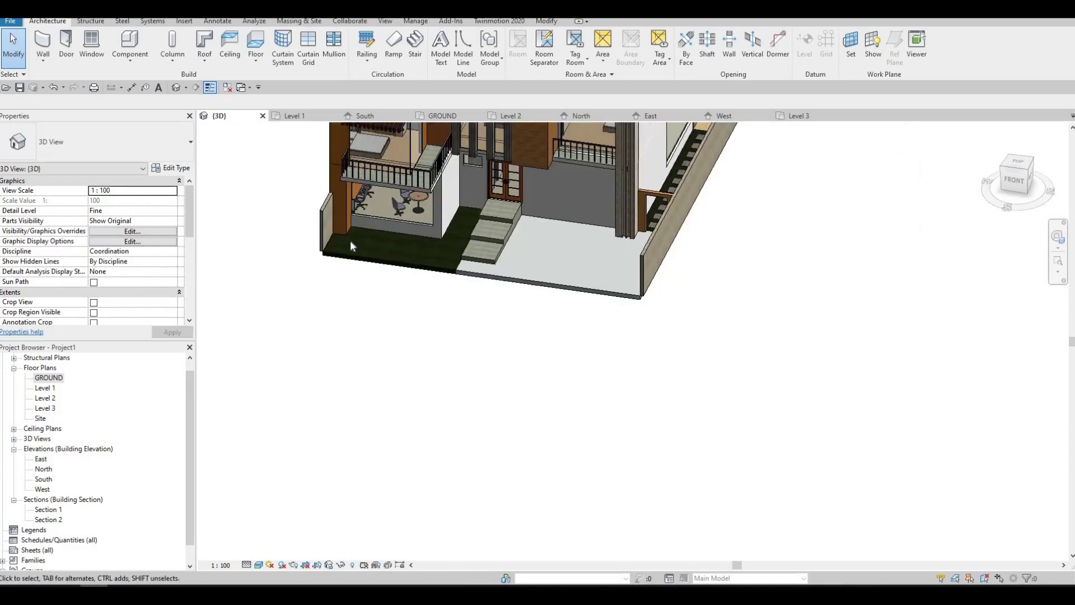
{"action": "mouse_move", "coordinate": [510, 260]}
{"action": "middle_mouse_down", "text": "shift"}
{"action": "mouse_move", "coordinate": [613, 299]}
{"action": "mouse_move", "coordinate": [748, 266]}
{"action": "mouse_move", "coordinate": [755, 221]}
{"action": "mouse_move", "coordinate": [714, 244]}
{"action": "mouse_move", "coordinate": [613, 264]}
{"action": "middle_mouse_up", "text": "shift"}
{"action": "mouse_move", "coordinate": [775, 466]}
{"action": "middle_mouse_down", "text": "shift"}
{"action": "mouse_move", "coordinate": [549, 459]}
{"action": "mouse_move", "coordinate": [533, 499]}
{"action": "middle_mouse_up", "text": "shift"}
{"action": "scroll", "coordinate": [479, 418], "scroll_direction": "up", "scroll_amount": 2}
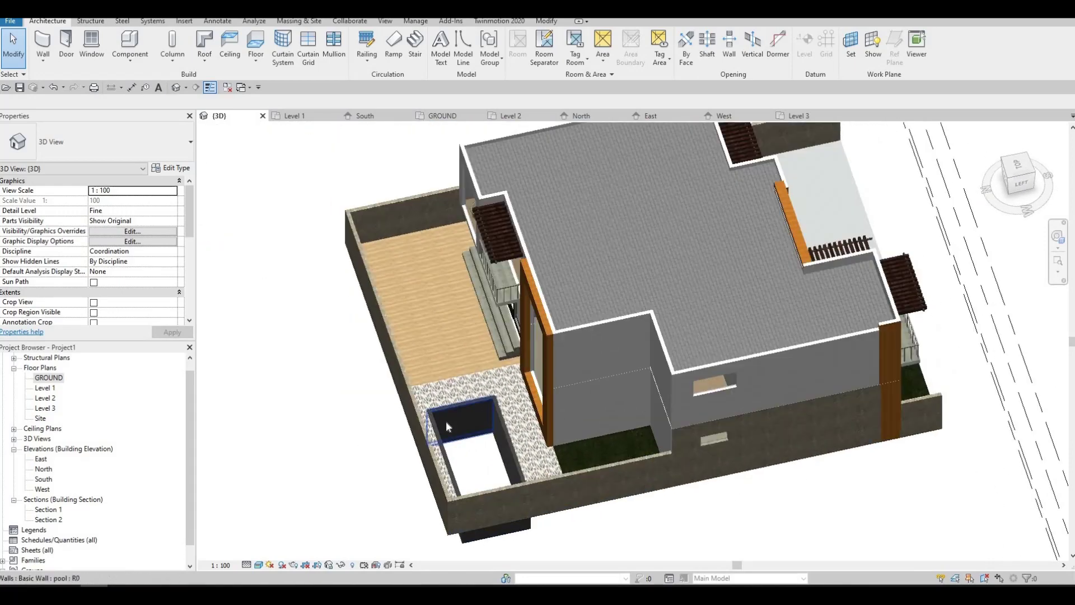
{"action": "scroll", "coordinate": [446, 421], "scroll_direction": "up", "scroll_amount": 2}
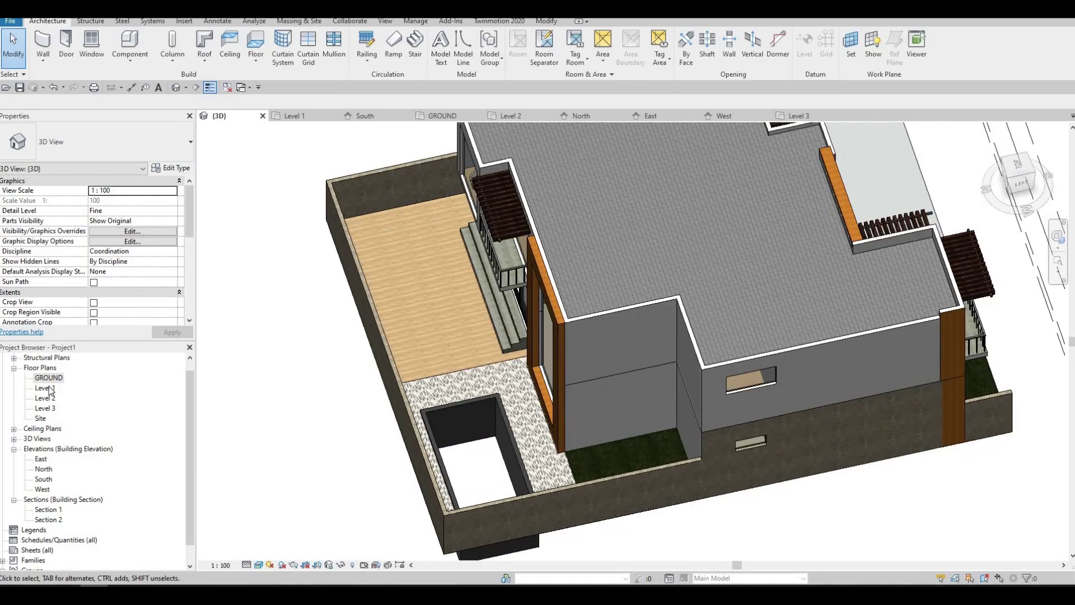
- On GROUND, start an in-place Generic Models element named Generic Models 20
{"action": "key", "text": "Return"}
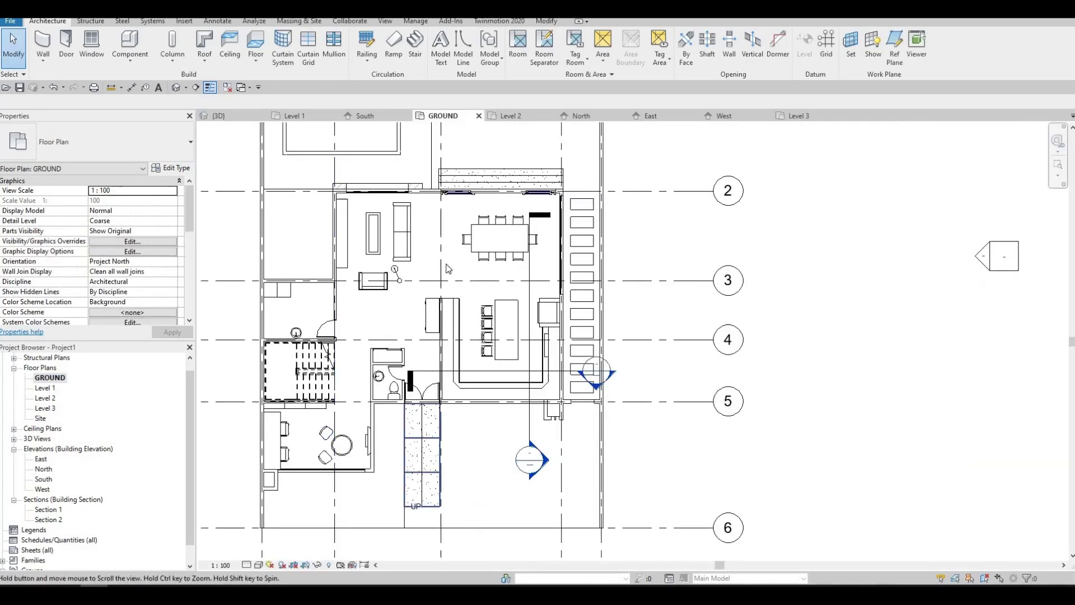
{"action": "scroll", "coordinate": [437, 470], "scroll_direction": "up", "scroll_amount": 2}
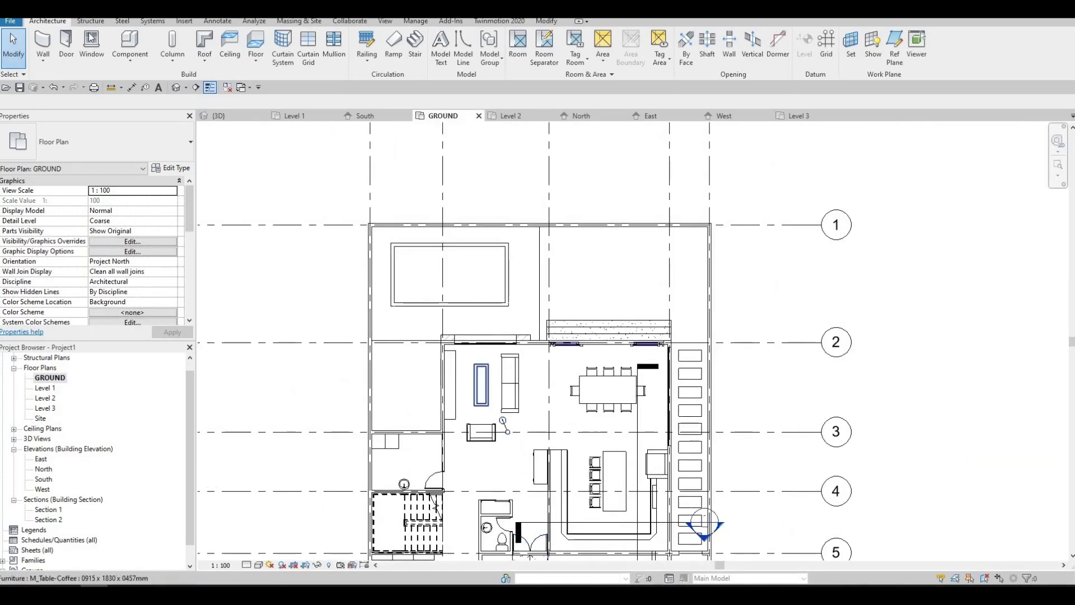
{"action": "left_click", "coordinate": [130, 61]}
{"action": "left_click", "coordinate": [147, 104]}
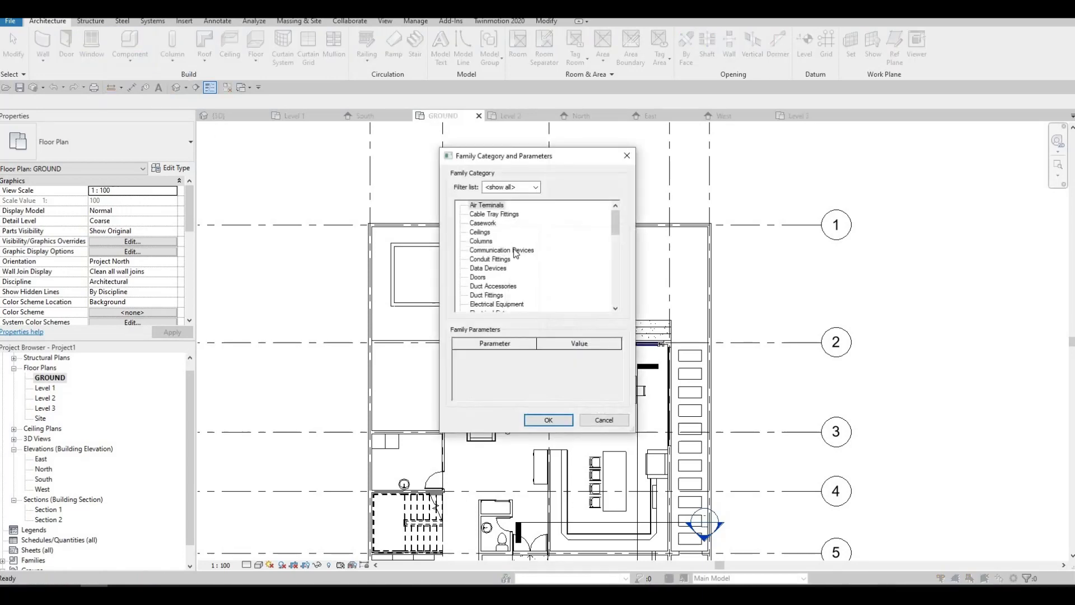
{"action": "scroll", "coordinate": [506, 263], "scroll_direction": "down", "scroll_amount": 2}
{"action": "scroll", "coordinate": [507, 262], "scroll_direction": "down", "scroll_amount": 2}
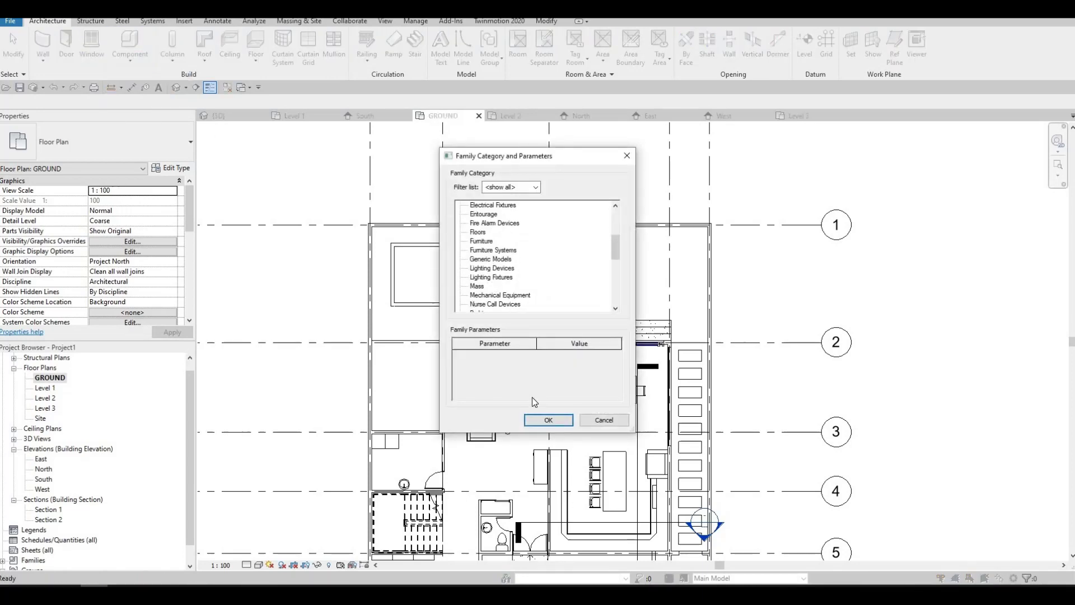
{"action": "left_click", "coordinate": [546, 421]}
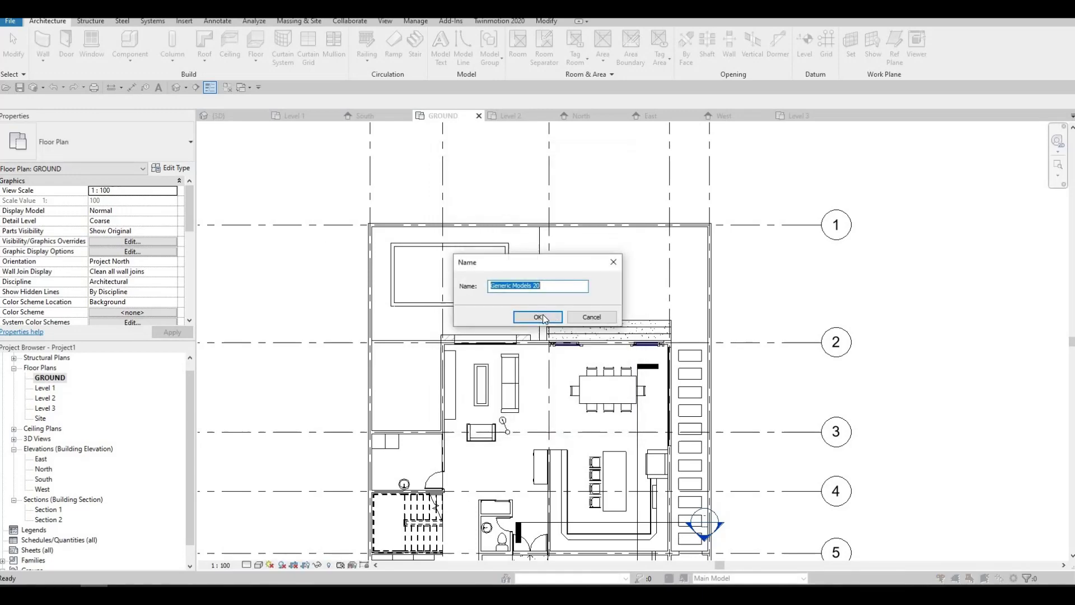
{"action": "key", "text": "Return"}
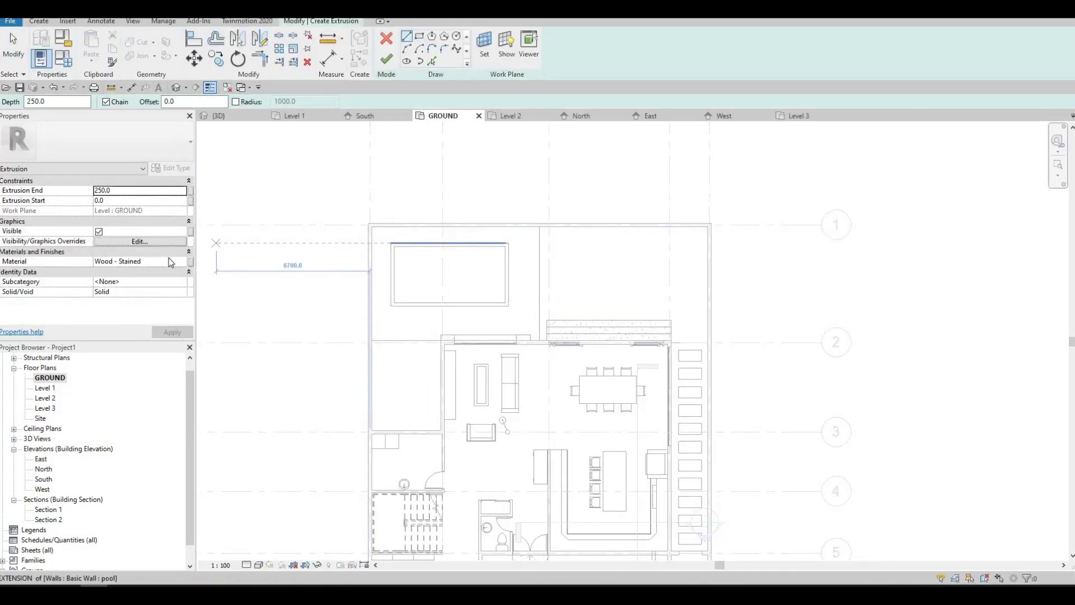
- Sketch a 250-deep Water extrusion over the pool and finish the model
{"action": "left_click", "coordinate": [183, 262]}
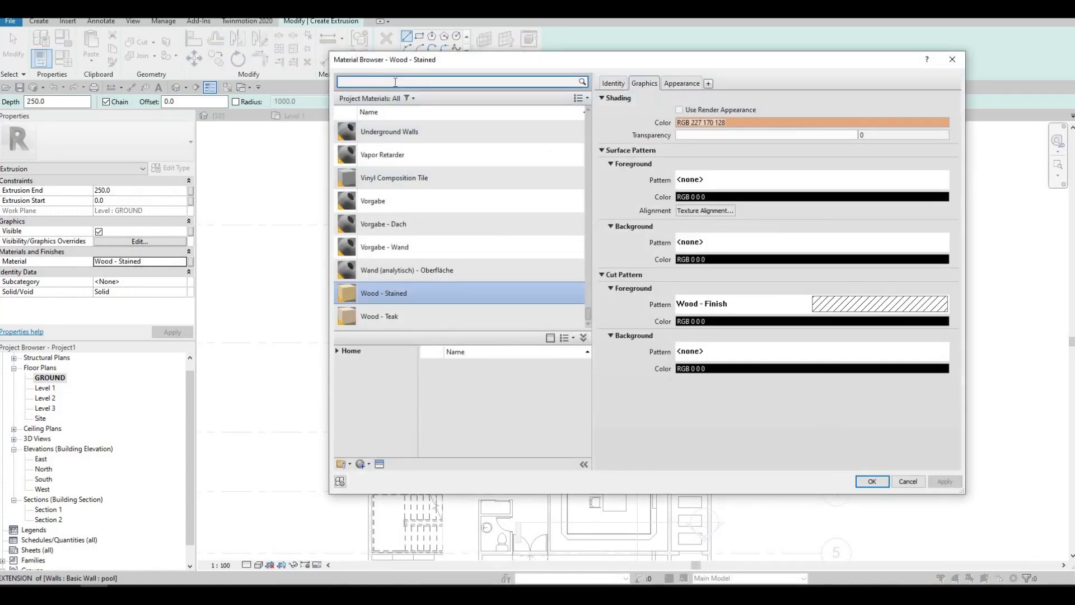
{"action": "type", "text": "water"}
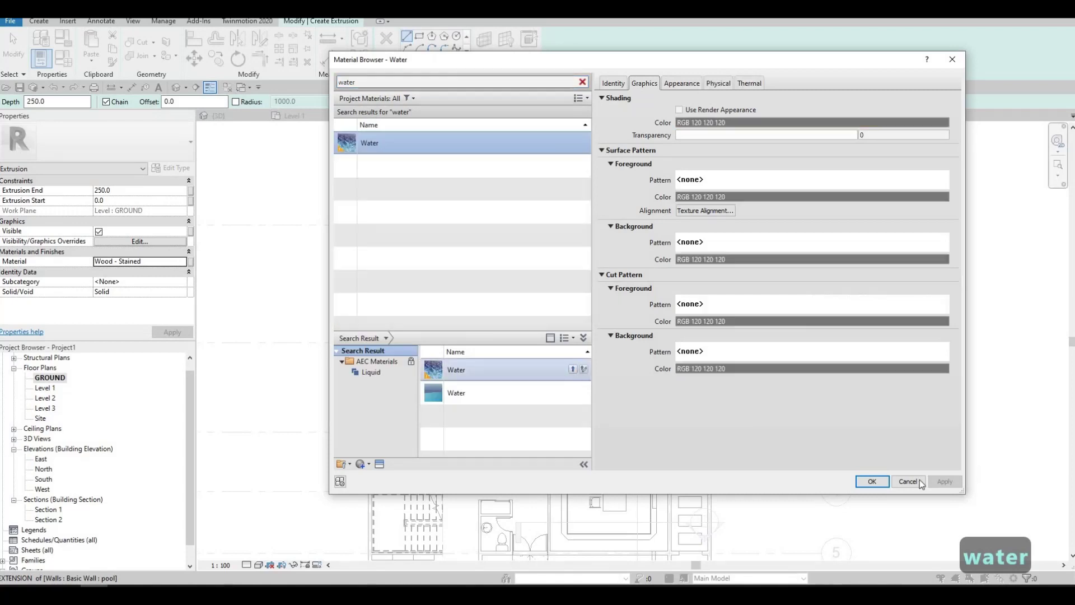
{"action": "left_click", "coordinate": [872, 481]}
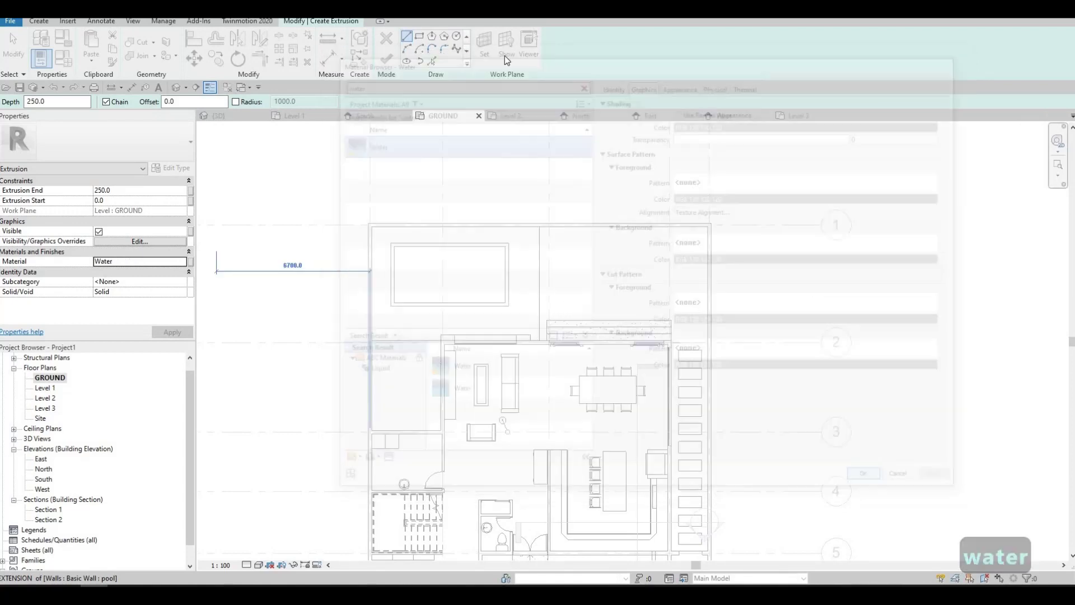
{"action": "left_click", "coordinate": [393, 247]}
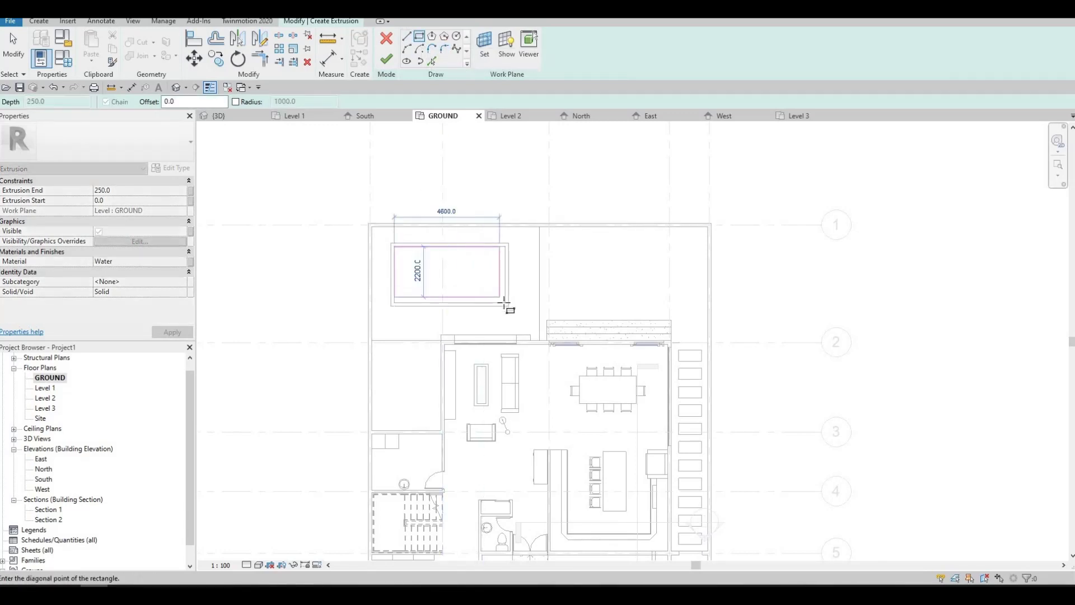
{"action": "left_click", "coordinate": [506, 303]}
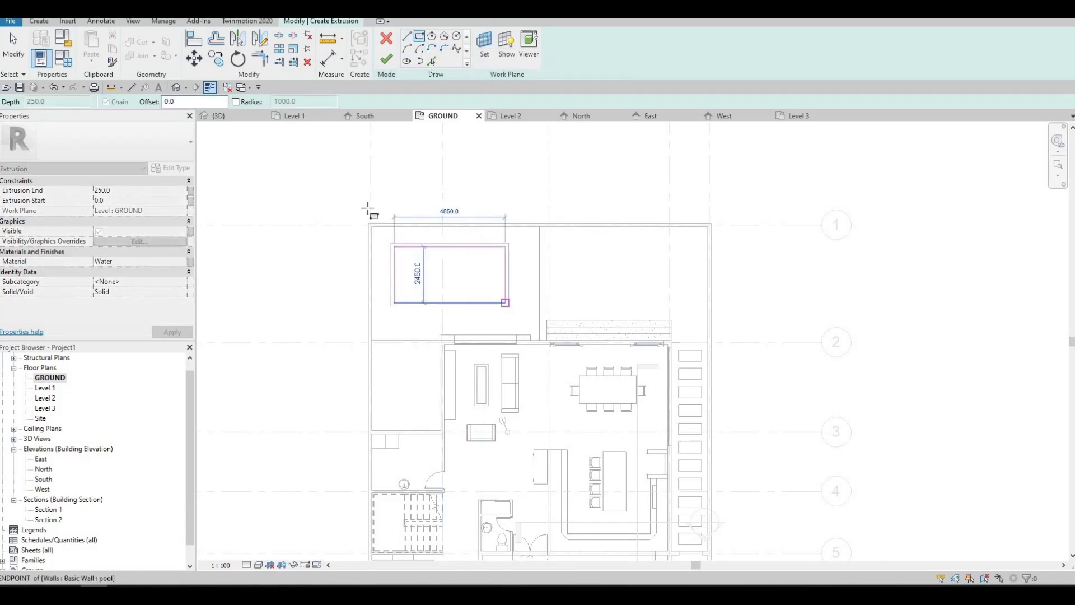
{"action": "left_click", "coordinate": [383, 62]}
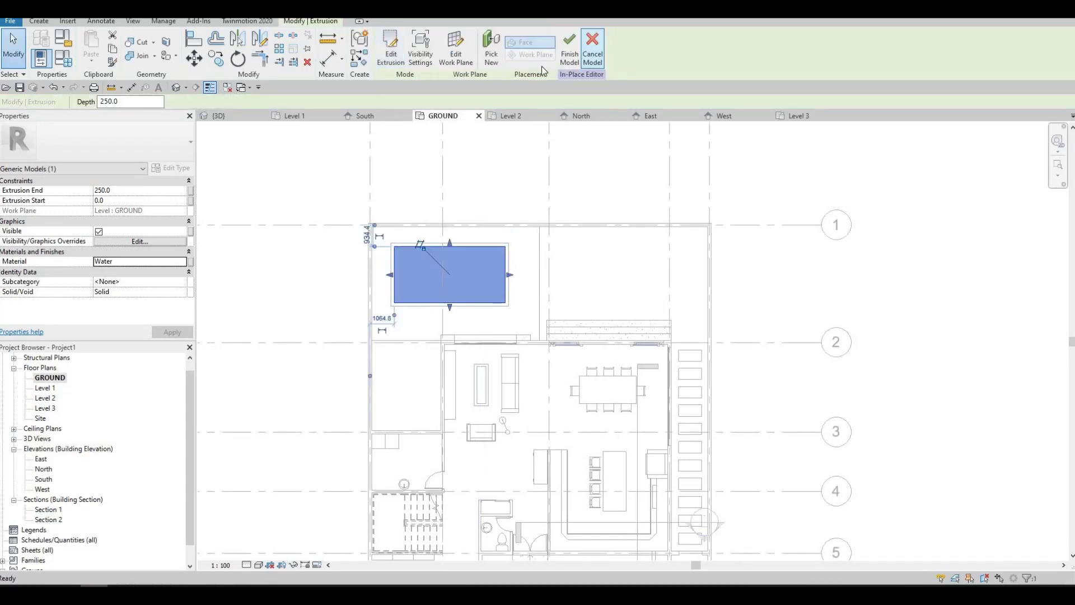
{"action": "left_click", "coordinate": [569, 47]}
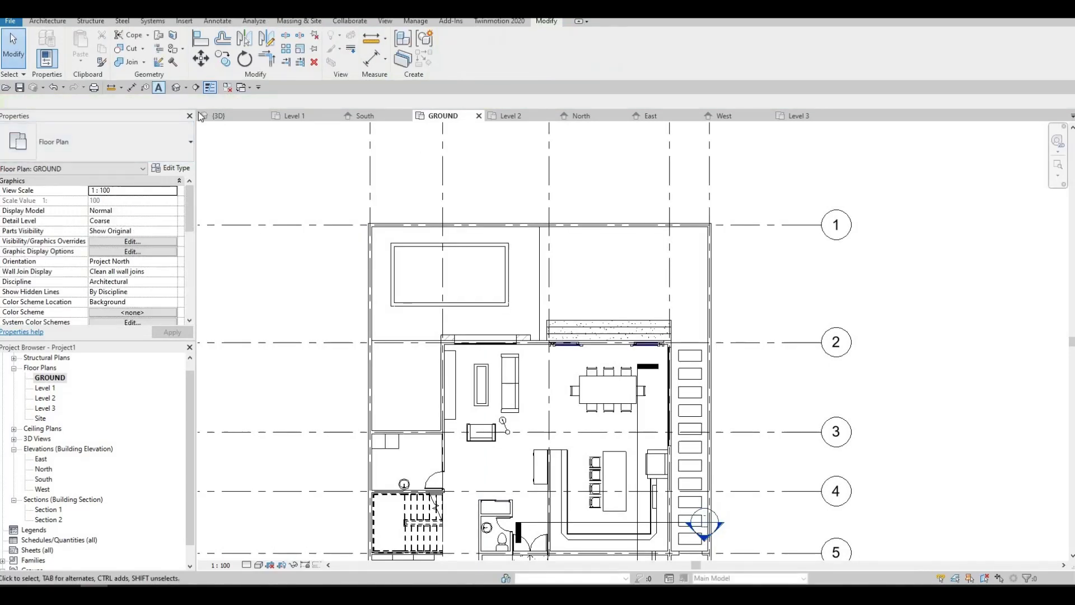
- In 3D, drag the water block's top until its volume reads 13.381 m³
{"action": "key", "text": "3"}
{"action": "key", "text": "d"}
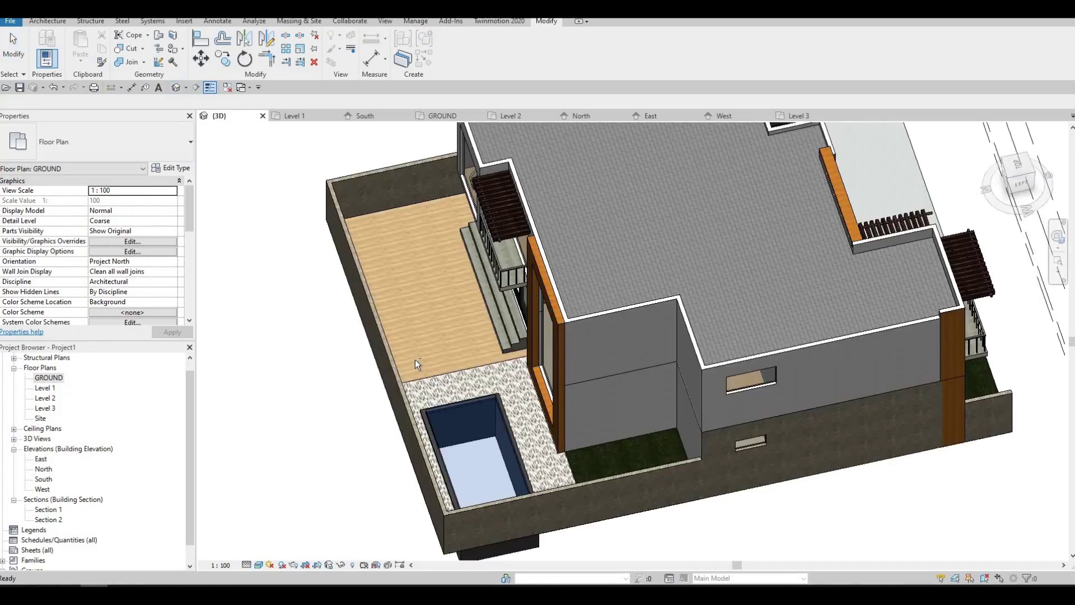
{"action": "middle_click_drag", "start_coordinate": [397, 246], "coordinate": [384, 250], "text": "shift"}
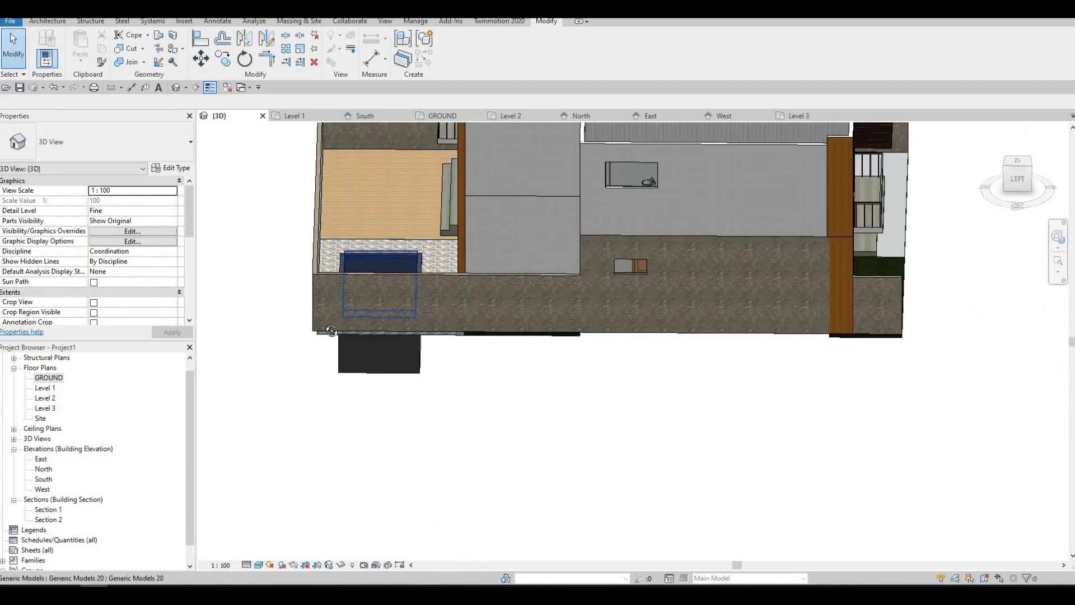
{"action": "left_click", "coordinate": [339, 306]}
{"action": "middle_click_drag", "start_coordinate": [338, 301], "coordinate": [379, 293], "text": "shift"}
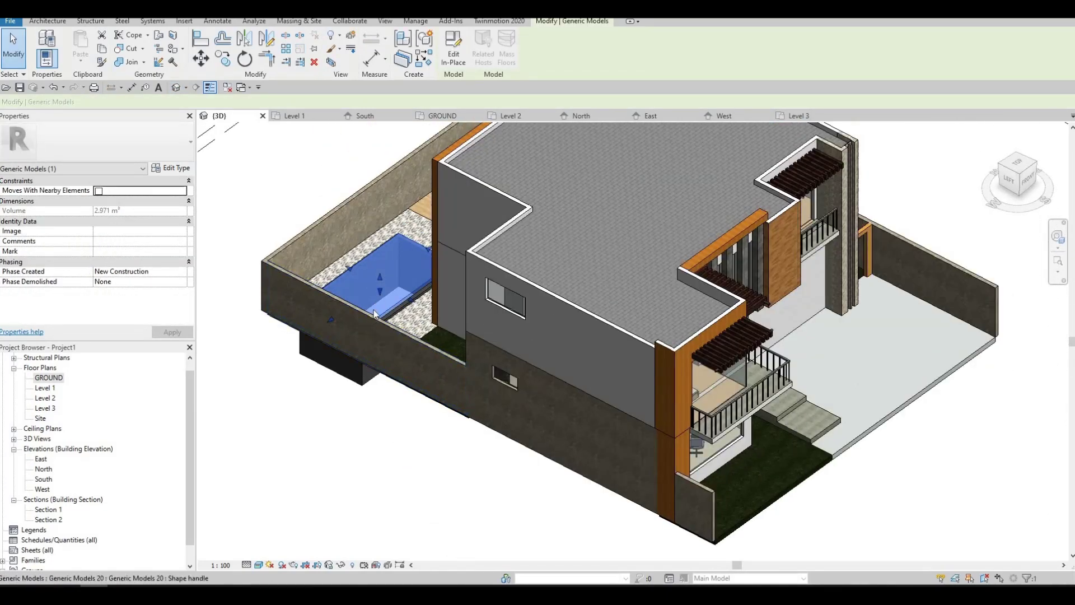
{"action": "mouse_move", "coordinate": [380, 278]}
{"action": "left_mouse_down"}
{"action": "mouse_move", "coordinate": [385, 317]}
{"action": "mouse_move", "coordinate": [378, 287]}
{"action": "mouse_move", "coordinate": [385, 299]}
{"action": "left_mouse_up"}
{"action": "scroll", "coordinate": [383, 290], "scroll_direction": "up", "scroll_amount": 2}
{"action": "scroll", "coordinate": [383, 290], "scroll_direction": "up", "scroll_amount": 2}
{"action": "scroll", "coordinate": [379, 287], "scroll_direction": "up", "scroll_amount": 1}
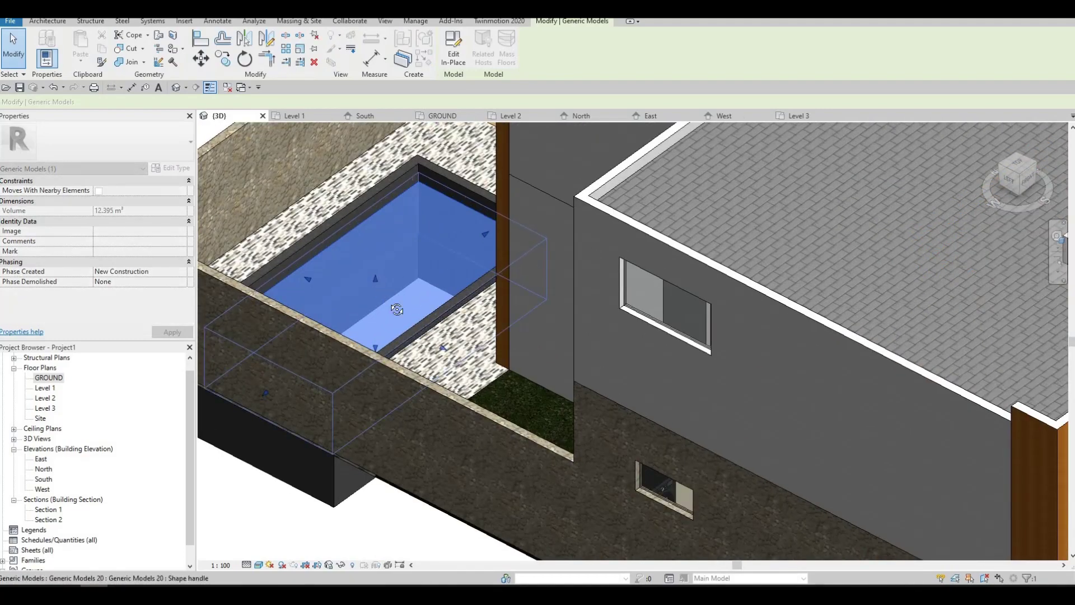
{"action": "scroll", "coordinate": [515, 288], "scroll_direction": "up", "scroll_amount": 1}
{"action": "scroll", "coordinate": [401, 281], "scroll_direction": "down", "scroll_amount": 2}
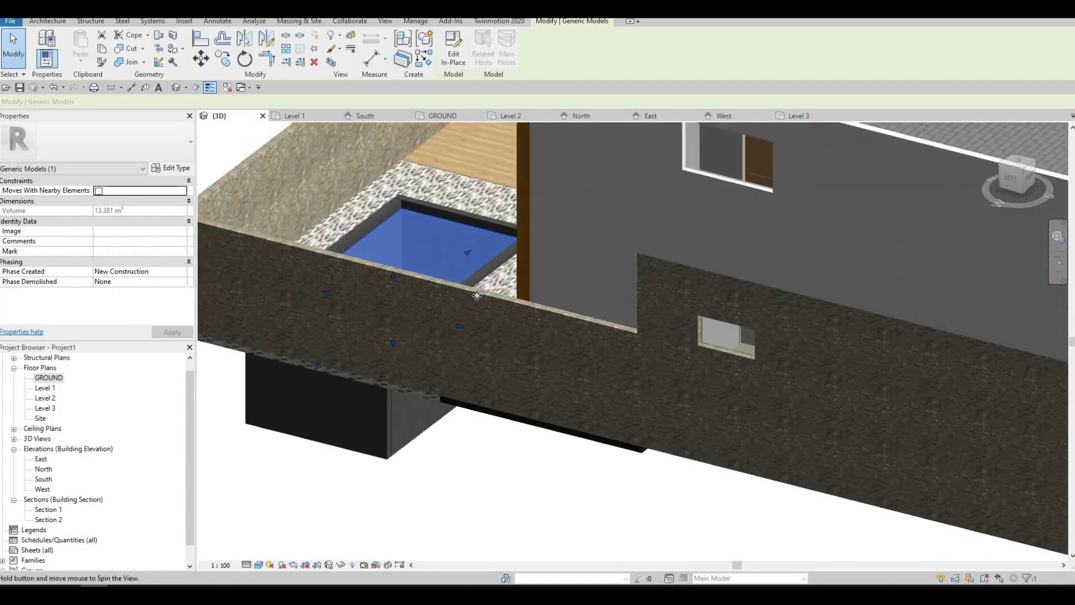
{"action": "mouse_move", "coordinate": [400, 281]}
{"action": "middle_mouse_down", "text": "shift"}
{"action": "mouse_move", "coordinate": [388, 334]}
{"action": "mouse_move", "coordinate": [461, 281]}
{"action": "mouse_move", "coordinate": [174, 142]}
{"action": "middle_mouse_up", "text": "shift"}
{"action": "scroll", "coordinate": [389, 338], "scroll_direction": "down", "scroll_amount": 3}
{"action": "scroll", "coordinate": [411, 305], "scroll_direction": "down", "scroll_amount": 1}
{"action": "key", "text": "Escape"}
{"action": "scroll", "coordinate": [494, 287], "scroll_direction": "up", "scroll_amount": 2}
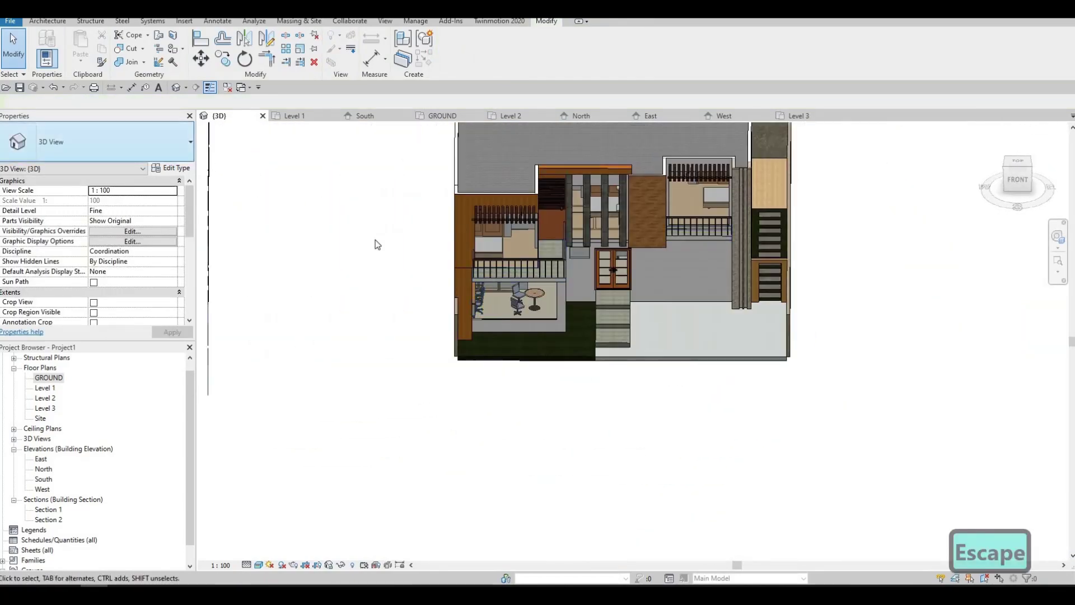
{"action": "mouse_move", "coordinate": [429, 346]}
{"action": "middle_mouse_down", "text": "shift"}
{"action": "mouse_move", "coordinate": [473, 416]}
{"action": "mouse_move", "coordinate": [590, 426]}
{"action": "middle_mouse_up", "text": "shift"}
{"action": "mouse_move", "coordinate": [514, 422]}
{"action": "middle_mouse_down", "text": "shift"}
{"action": "mouse_move", "coordinate": [619, 411]}
{"action": "mouse_move", "coordinate": [555, 405]}
{"action": "middle_mouse_up", "text": "shift"}
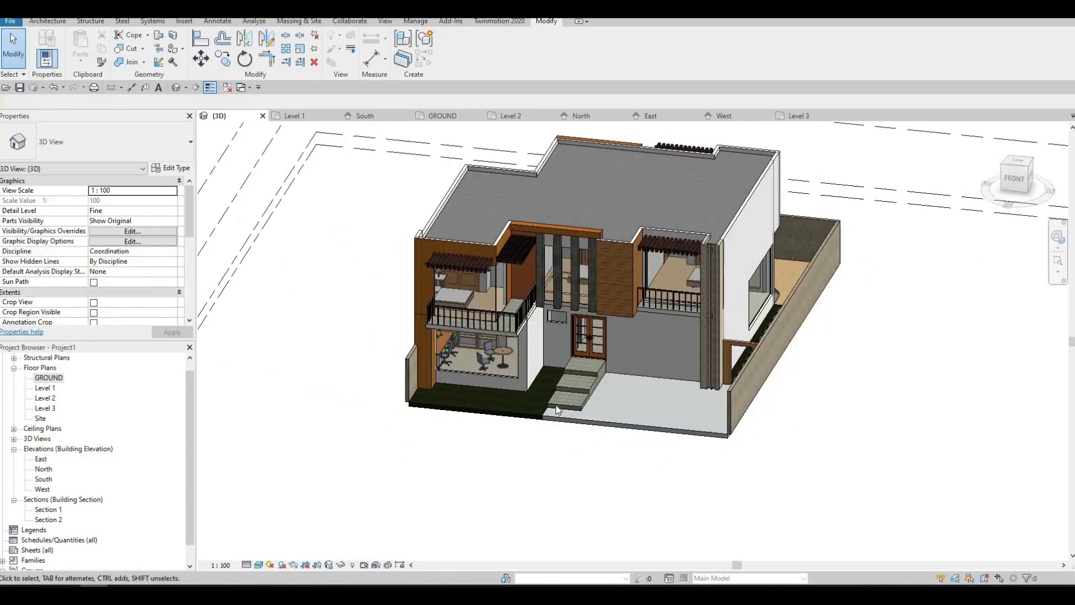